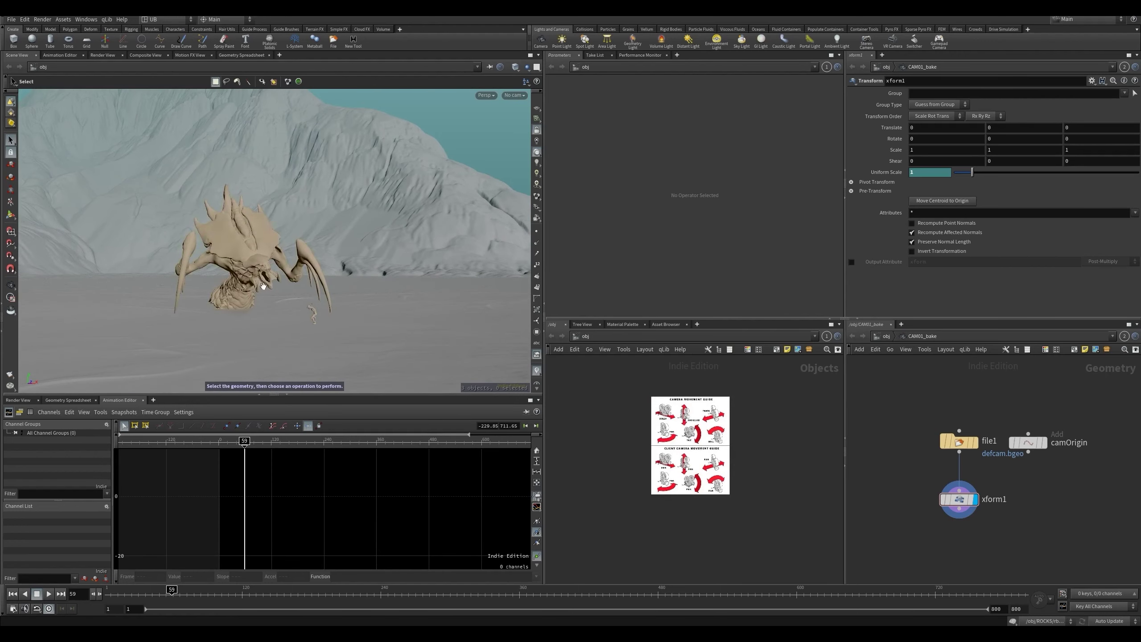
- Examine the camera movement guide and the client camera movement guide images in the Objects network
mouse_move(232, 268)
right_mouse_down("alt")
mouse_move(267, 274)
mouse_move(251, 275)
right_mouse_up("alt")
scroll(701, 409, "up", 5)
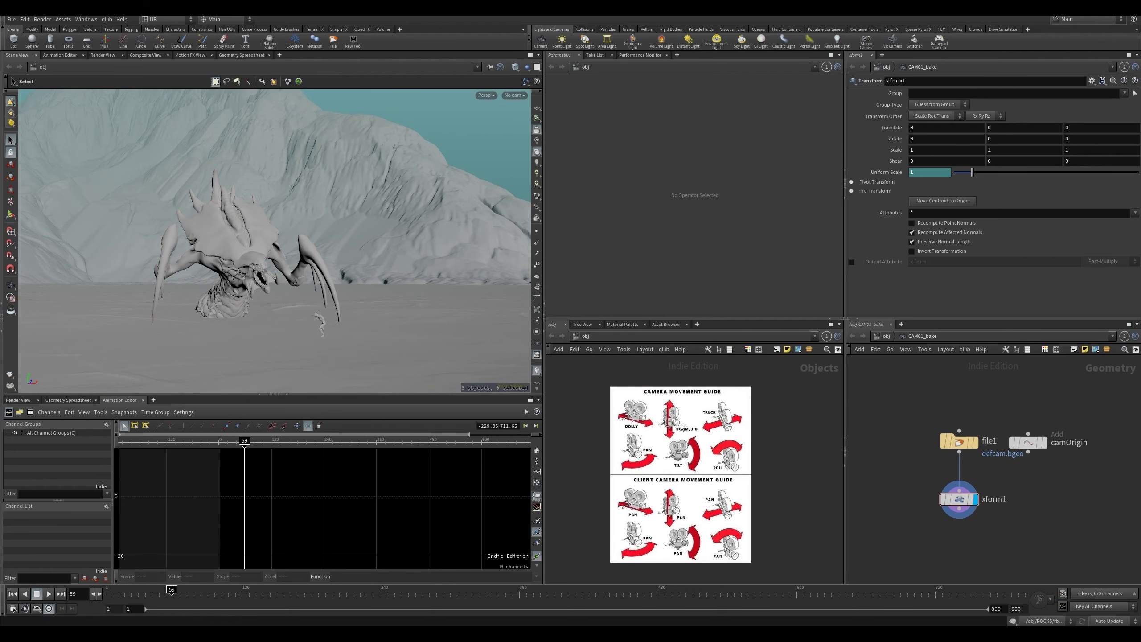
left_click_drag(544, 426, 495, 427)
scroll(626, 452, "up", 3)
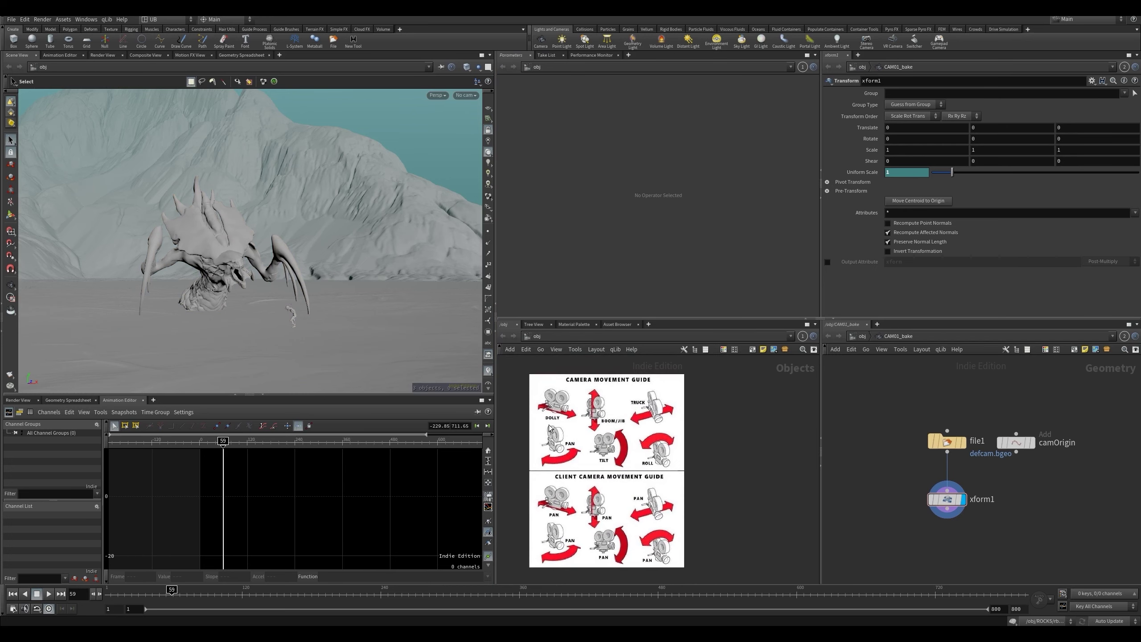
scroll(549, 427, "up", 2)
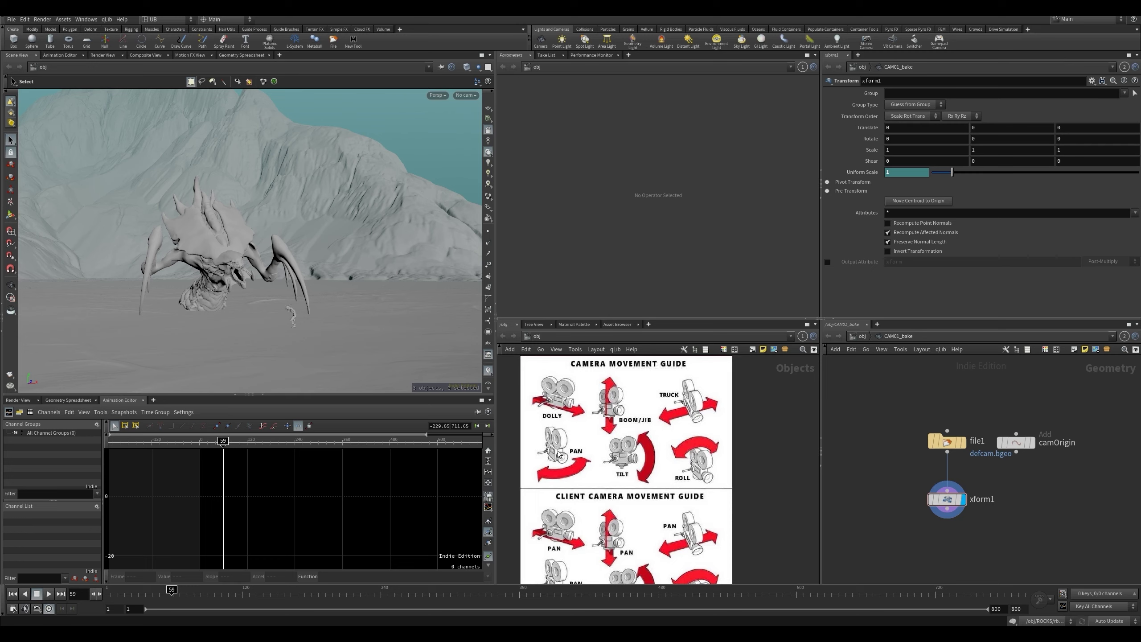
middle_click_drag(583, 456, 620, 403)
scroll(625, 483, "up", 1)
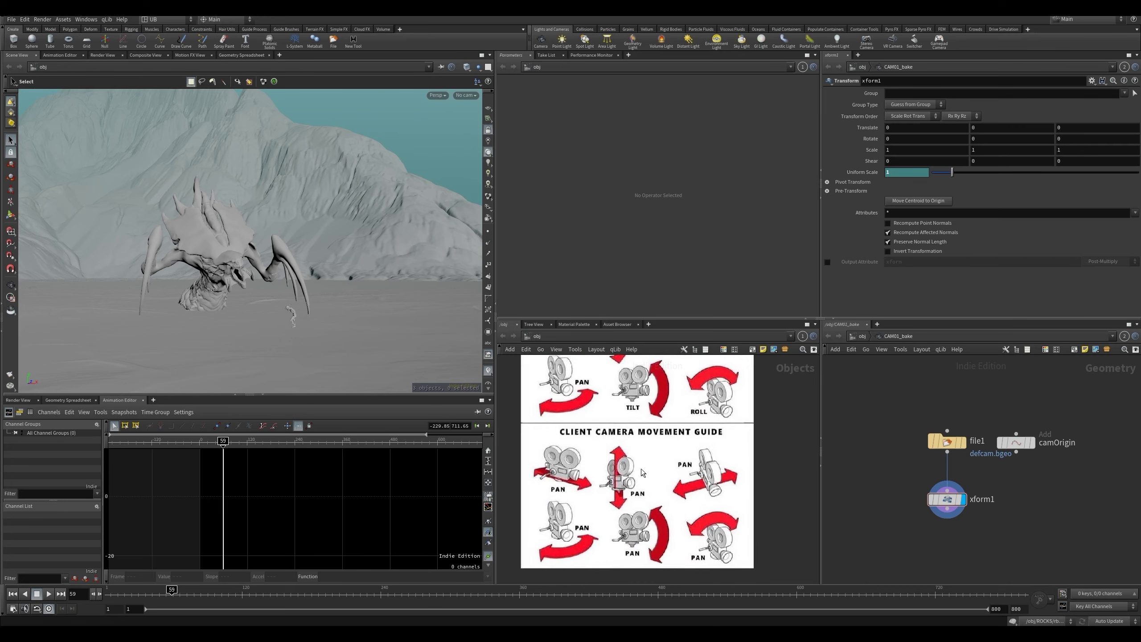
middle_click_drag(631, 402, 617, 486)
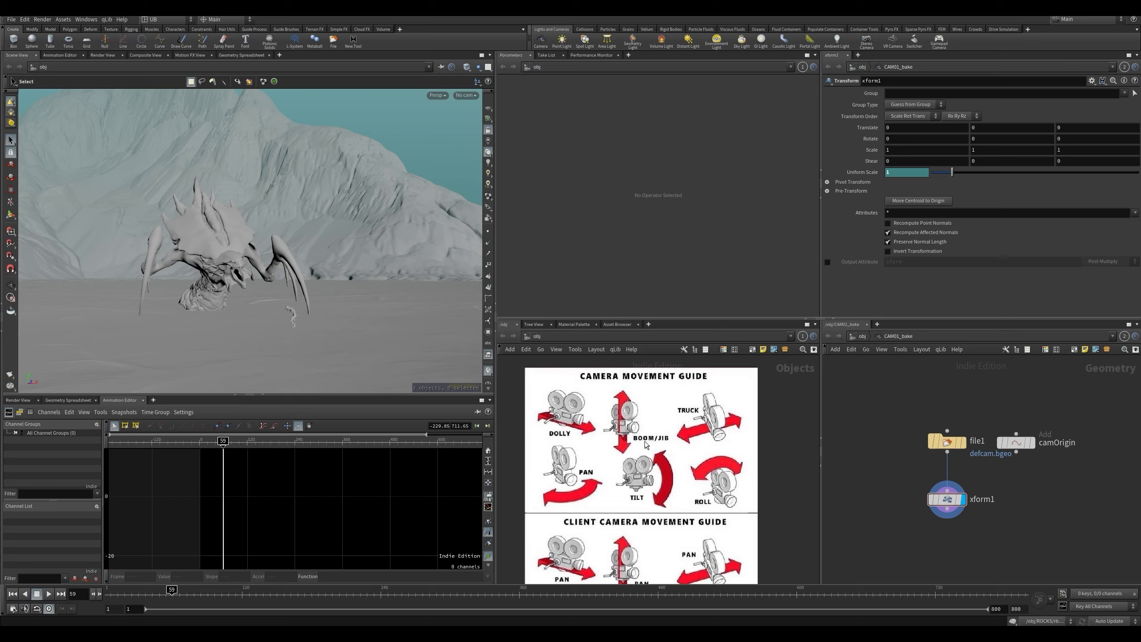
scroll(657, 478, "down", 3)
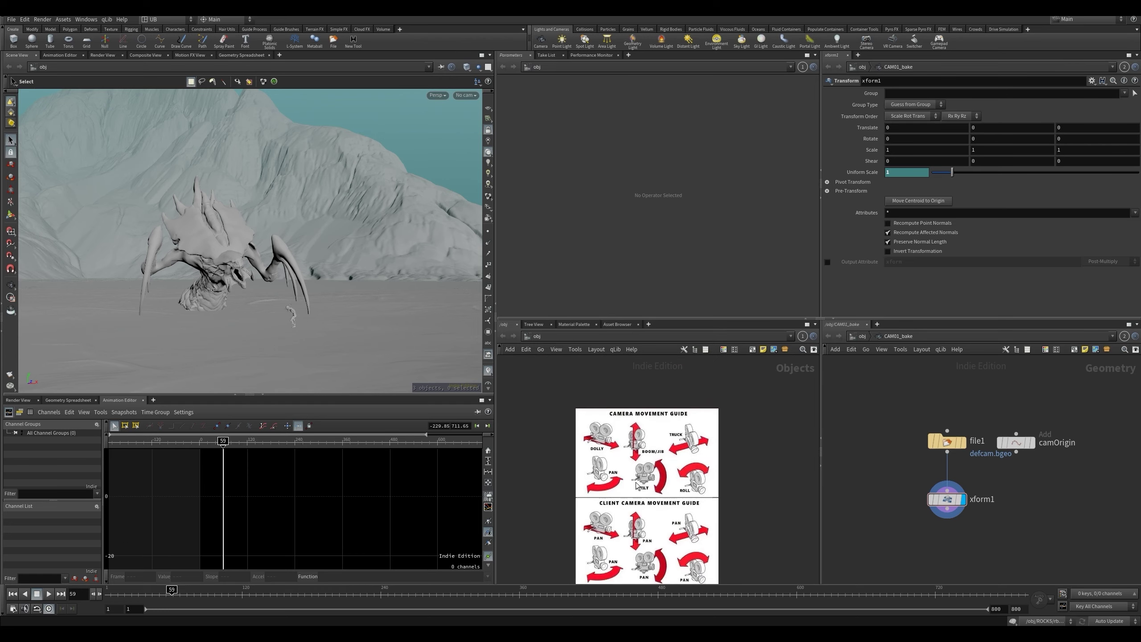
middle_click_drag(664, 480, 617, 475)
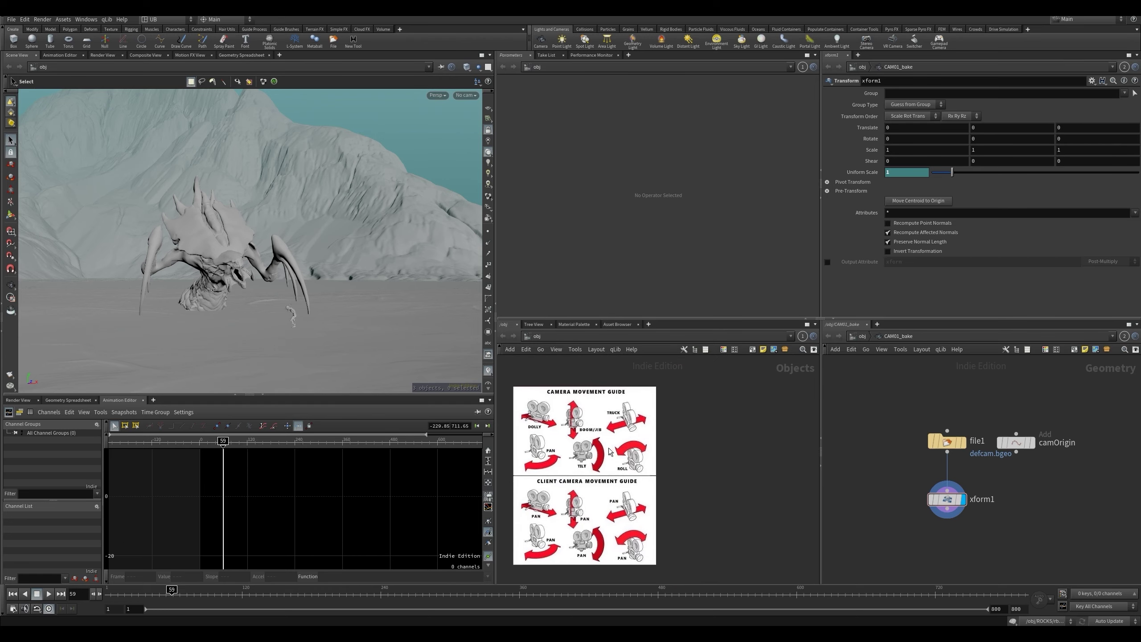
scroll(607, 450, "up", 1)
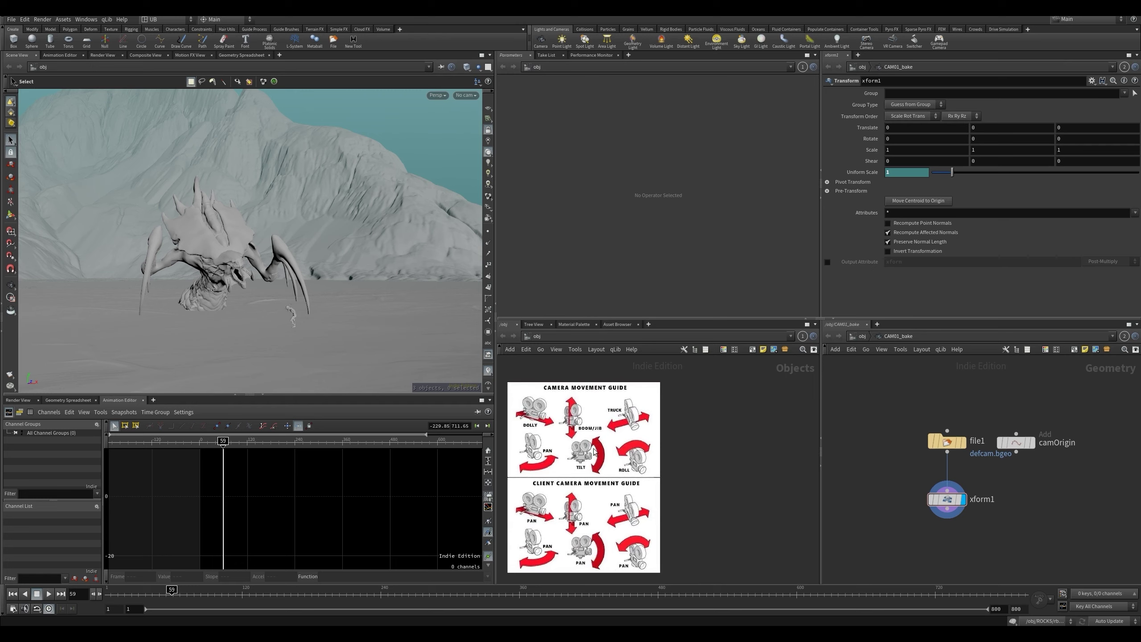
middle_click_drag(596, 437, 604, 435)
- Inspect the creature and the small figure from several angles and distances, and scrub the timeline back to frame 12
mouse_move(234, 273)
left_mouse_down("alt")
mouse_move(259, 275)
mouse_move(228, 276)
mouse_move(241, 281)
mouse_move(216, 266)
mouse_move(330, 271)
mouse_move(190, 262)
mouse_move(307, 256)
mouse_move(206, 259)
mouse_move(244, 270)
left_mouse_up("alt")
scroll(240, 282, "up", 3)
scroll(250, 265, "down", 2)
scroll(234, 262, "down", 3)
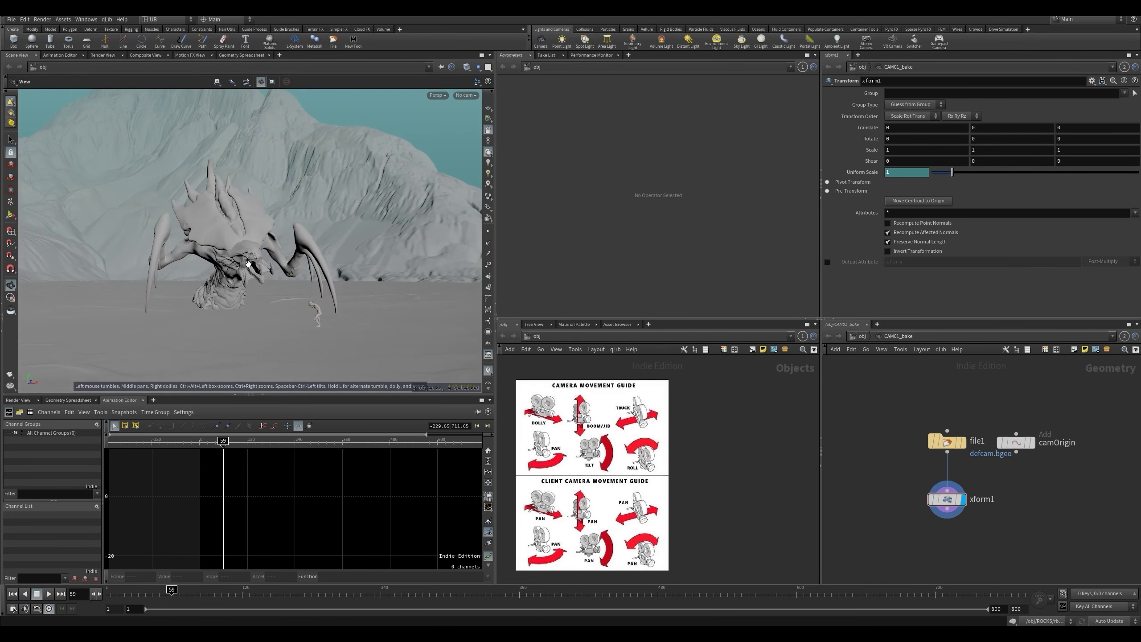
right_click_drag(239, 273, 266, 275, "alt")
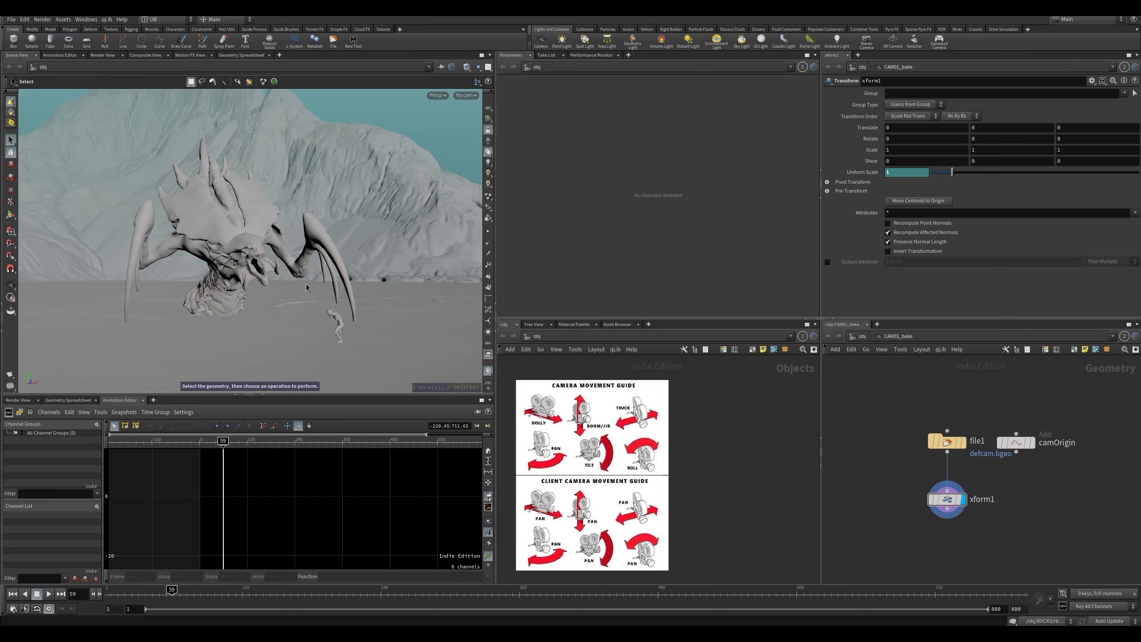
left_click_drag(332, 236, 364, 238, "alt")
left_click_drag(211, 598, 188, 599)
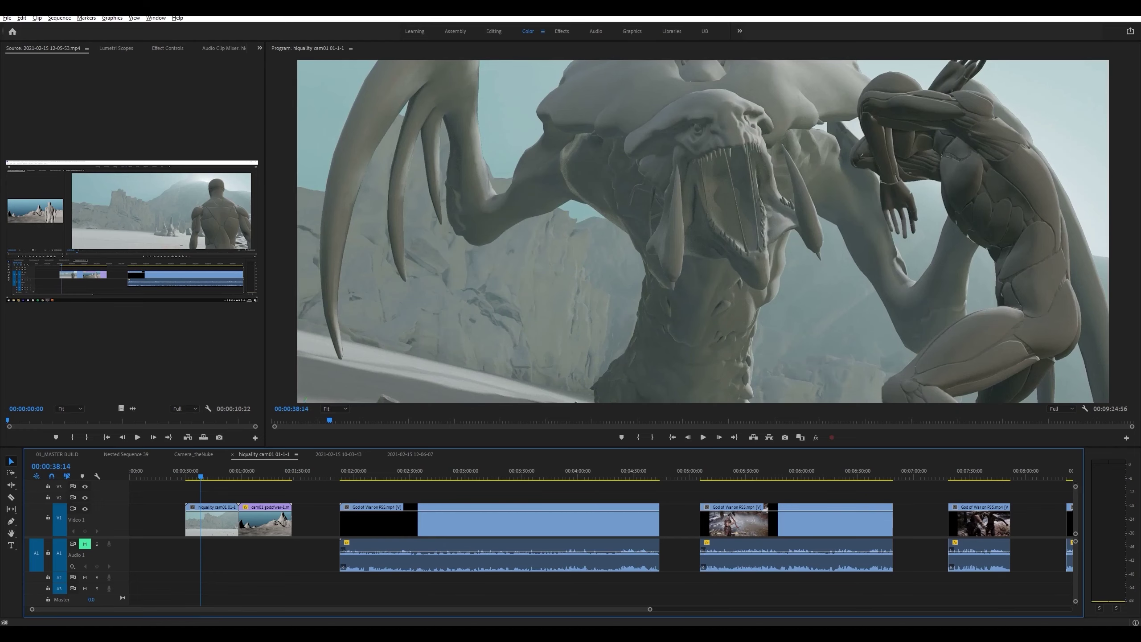
- Switch to Premiere Pro and play back the first two camera shots in the sequence from the start of the first clip
left_click_drag(201, 476, 187, 477)
key("space")
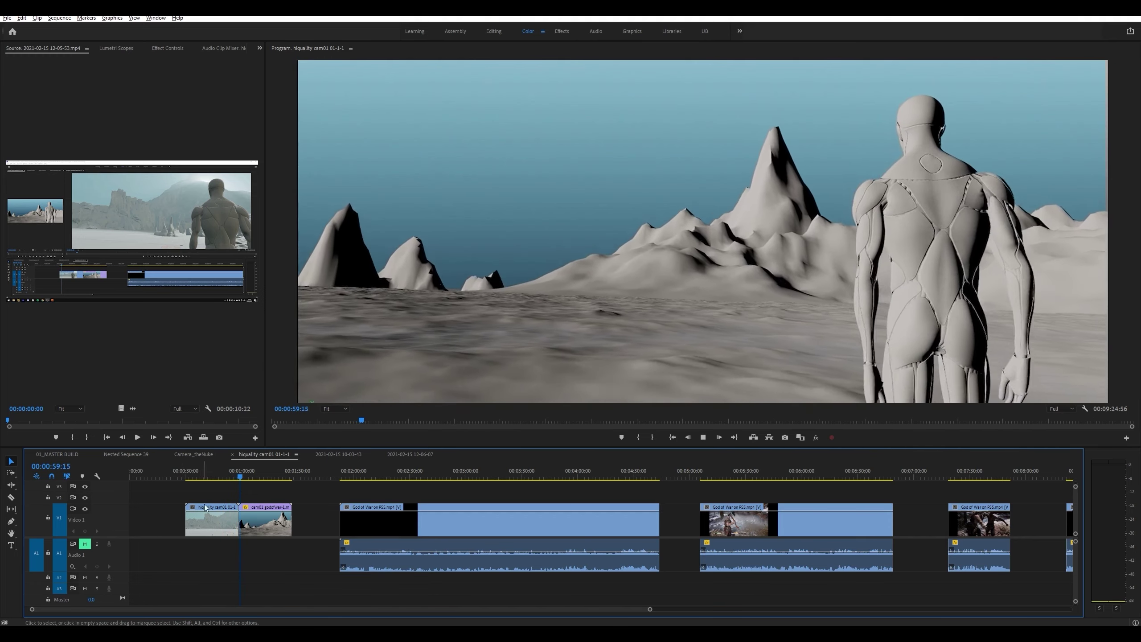
left_click(264, 473)
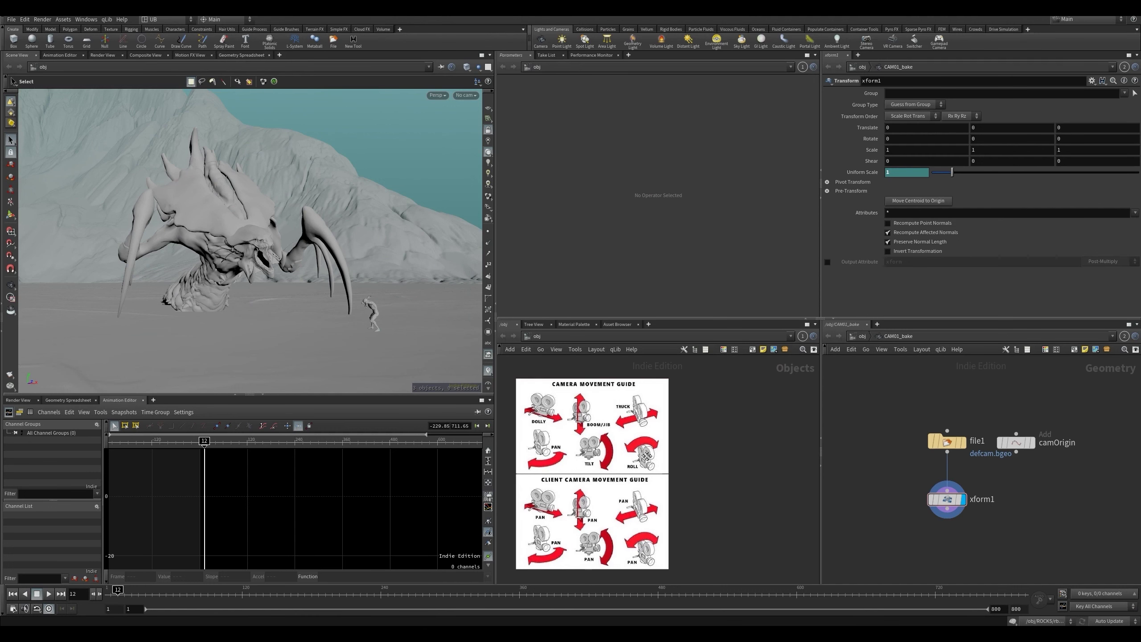
- Switch back to Houdini and add a camera beside the guide image in the Objects network
middle_click_drag(647, 456, 612, 449)
key("Tab")
type("cam")
key("Return")
left_click(696, 441)
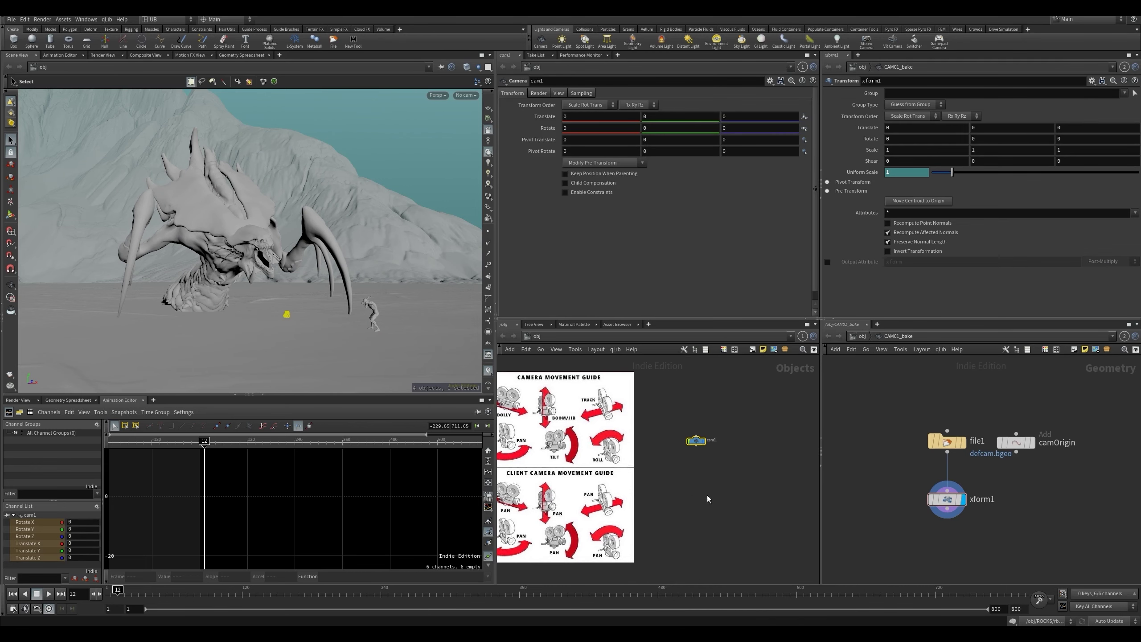
- Rename the new camera ARRI_4k_01
scroll(703, 494, "up", 3)
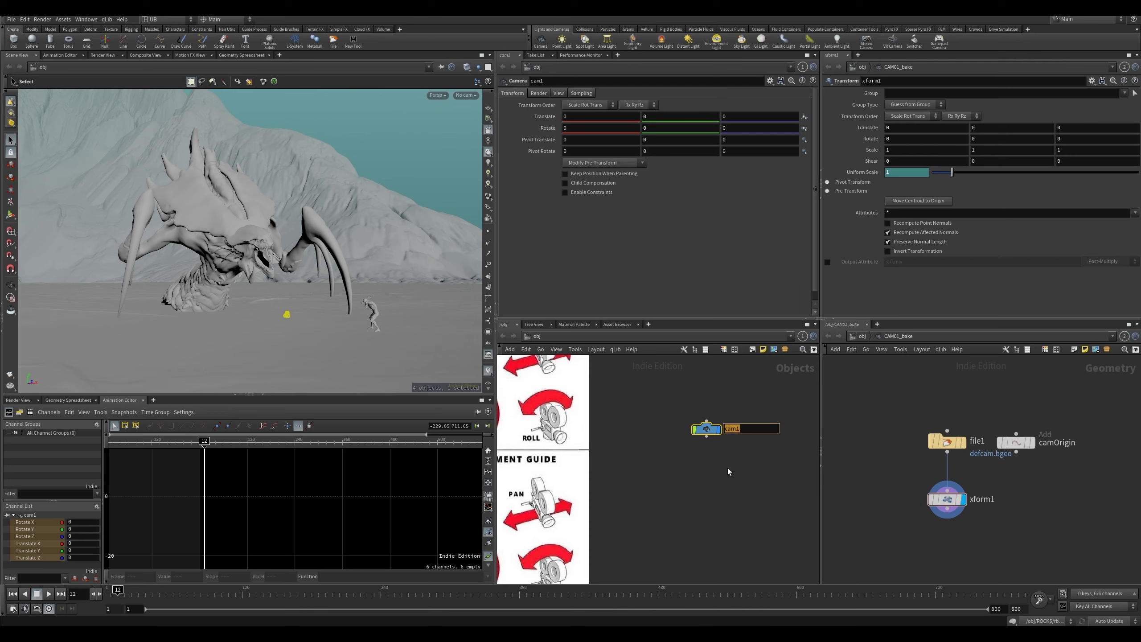
type("ARRI_16k")
type("_01")
key("Return")
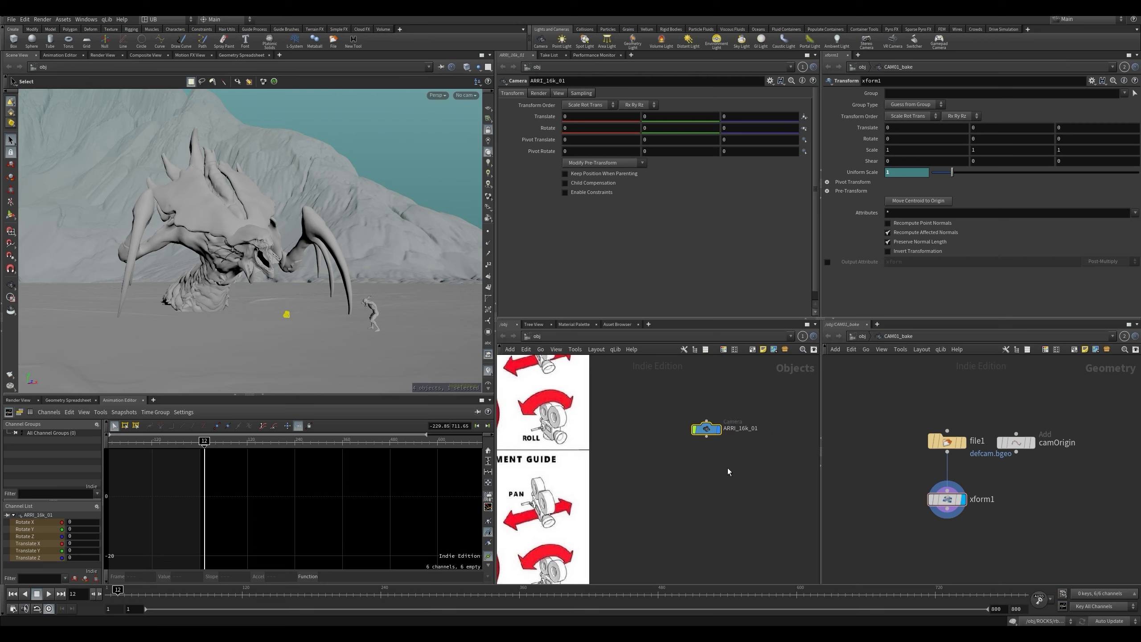
double_click(747, 435)
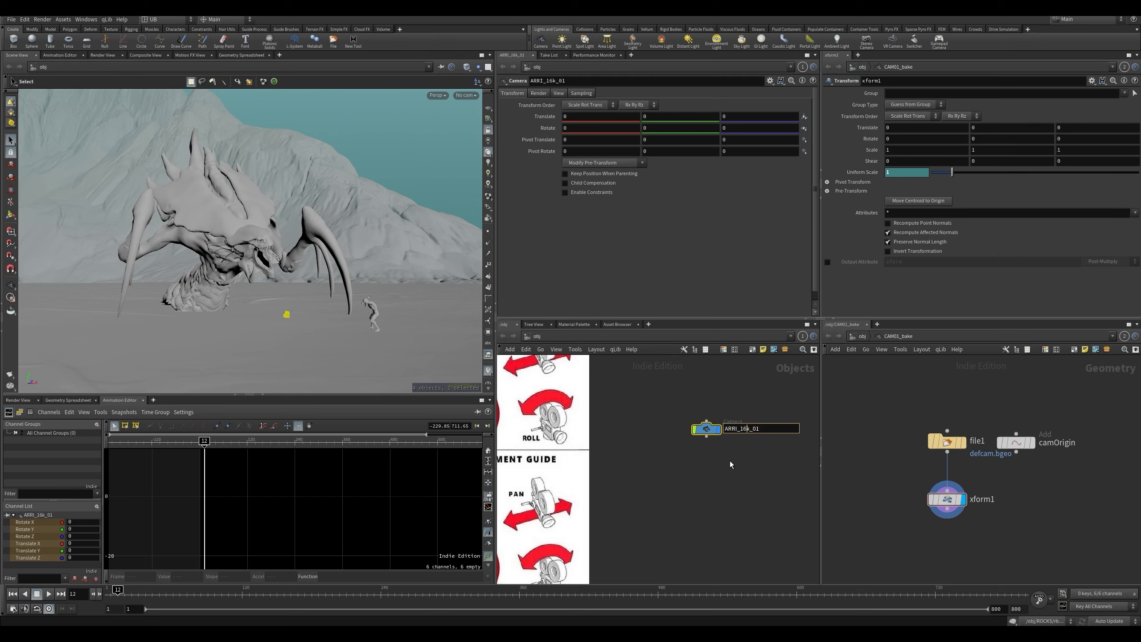
key("BackSpace")
key("BackSpace")
type("4")
key("Return")
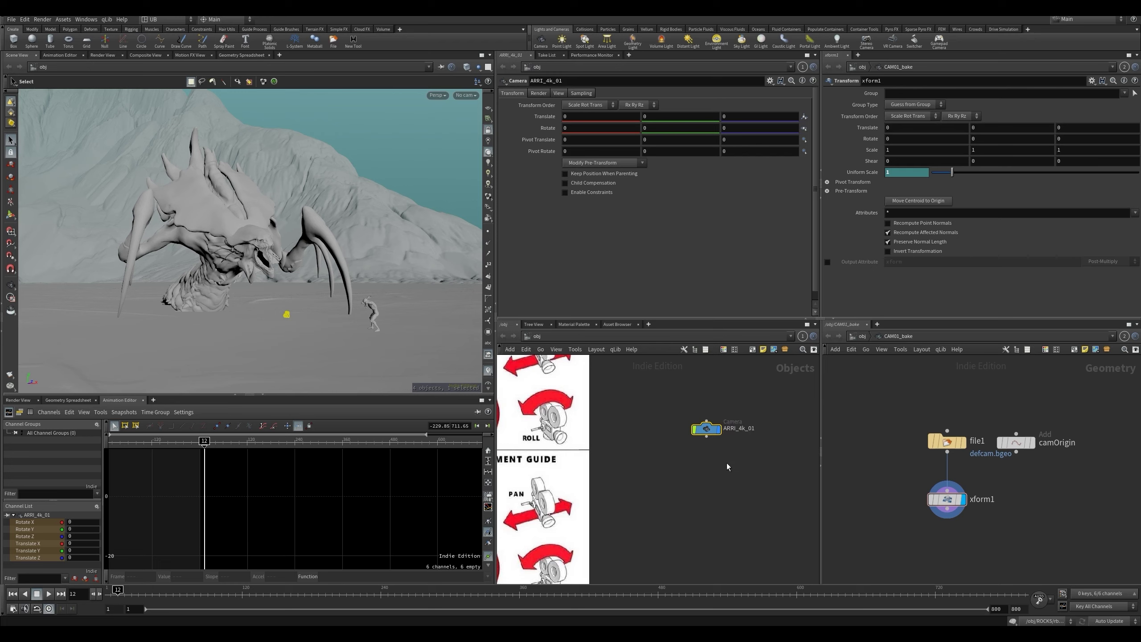
- Look through the ARRI_4k_01 camera in the viewport and lock the camera to the view
left_click_drag(715, 429, 723, 457)
right_click_drag(759, 459, 706, 435)
middle_click_drag(706, 435, 680, 450)
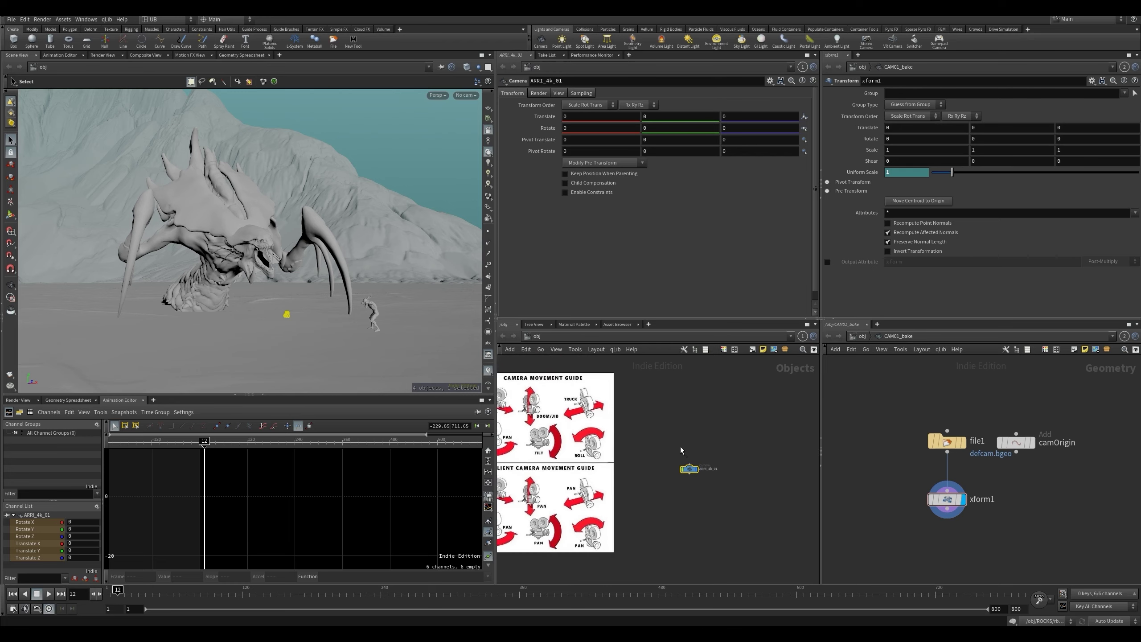
right_click_drag(685, 475, 737, 465)
left_click_drag(697, 458, 382, 291)
left_click_drag(697, 458, 342, 254)
left_click(488, 129)
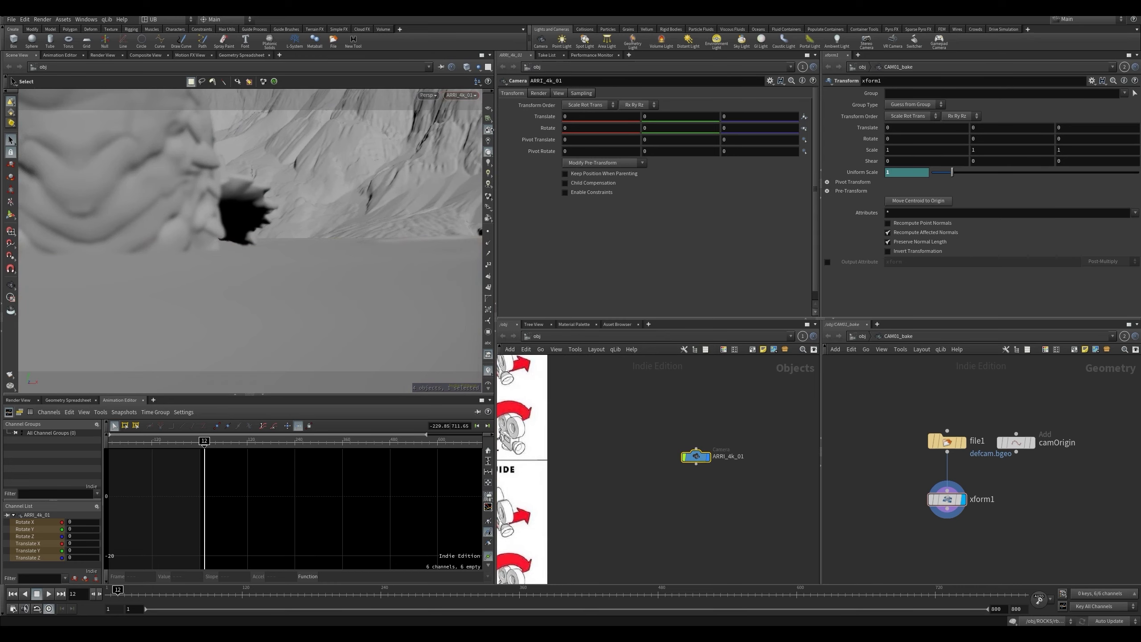
- Pull the locked camera back to frame the whole creature and the figure, at about -5.85, 1.93, 32.19
right_click_drag(308, 189, 277, 314, "alt")
middle_click_drag(276, 314, 292, 355, "alt")
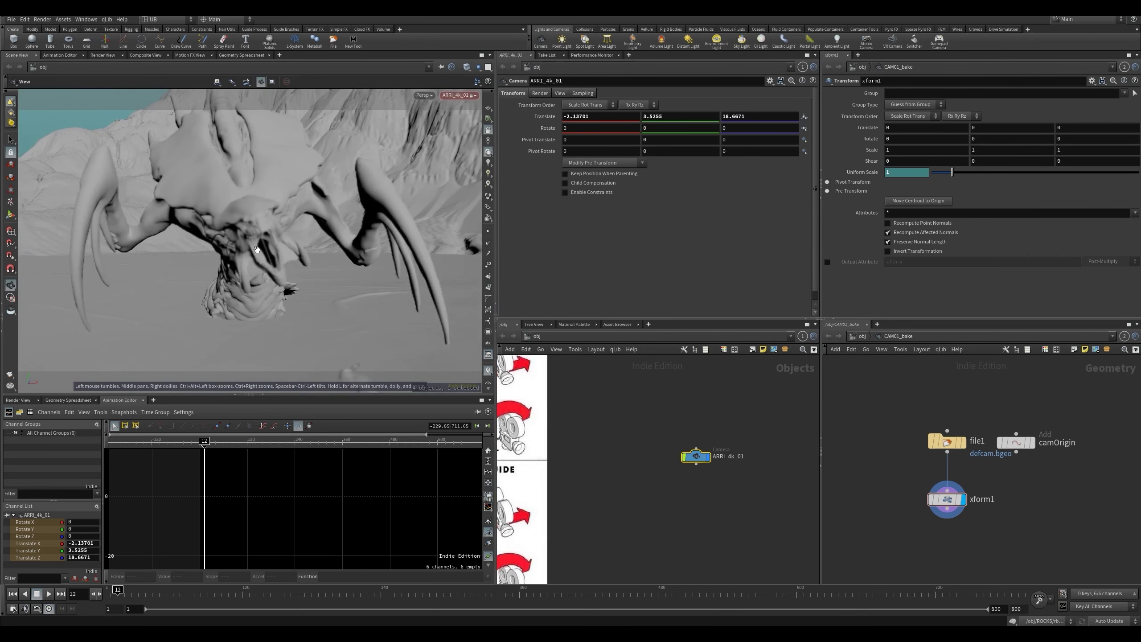
right_click_drag(292, 355, 245, 342, "alt")
left_click_drag(245, 342, 258, 288, "alt")
right_click_drag(258, 288, 231, 277, "alt")
left_click_drag(231, 277, 257, 263, "alt")
mouse_move(257, 262)
right_mouse_down()
mouse_move(242, 264)
mouse_move(259, 265)
right_mouse_up()
left_click_drag(259, 264, 261, 265)
- Adjust the camera with its handles to a rotation of about 2.98, -6.49, 0.08 and a Z position of about 31.85
key("Return")
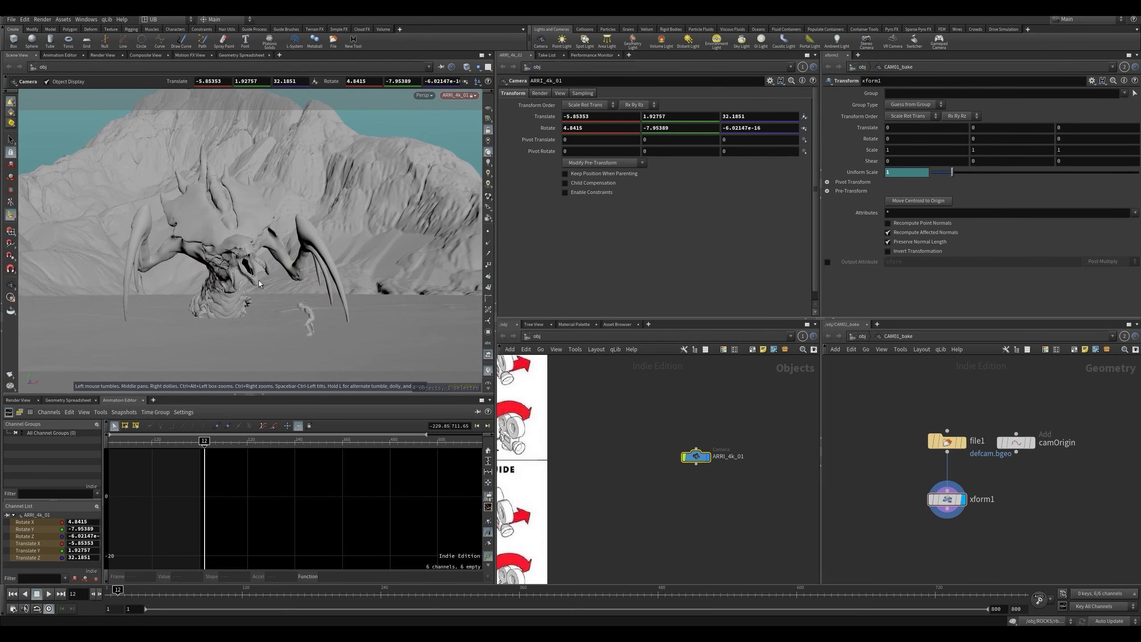
left_click_drag(250, 292, 194, 251)
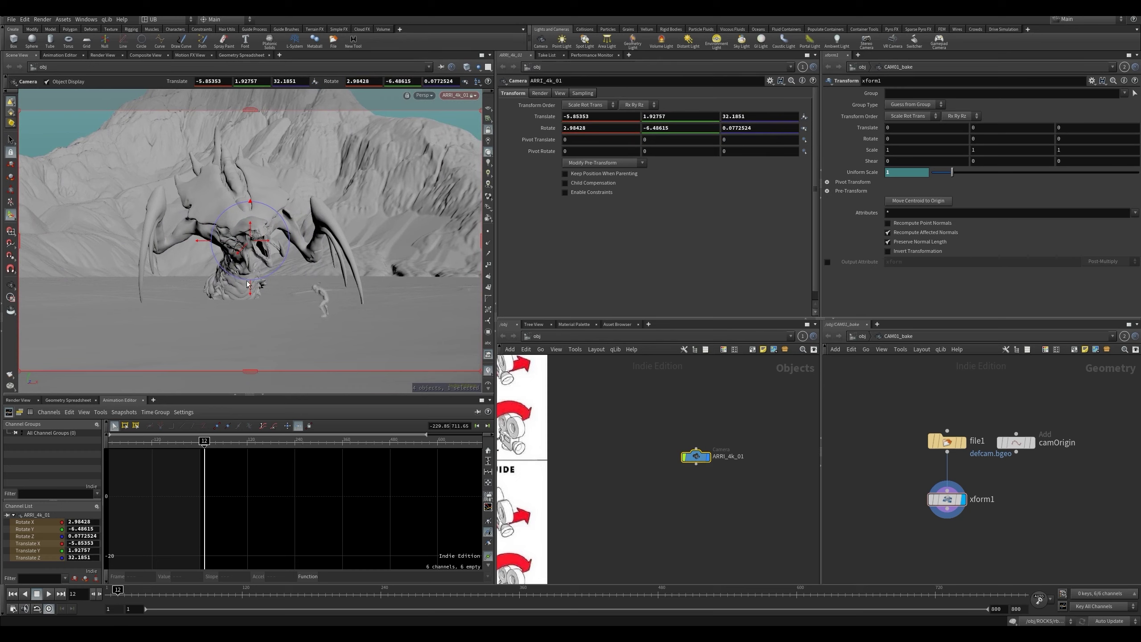
left_click_drag(244, 250, 284, 288)
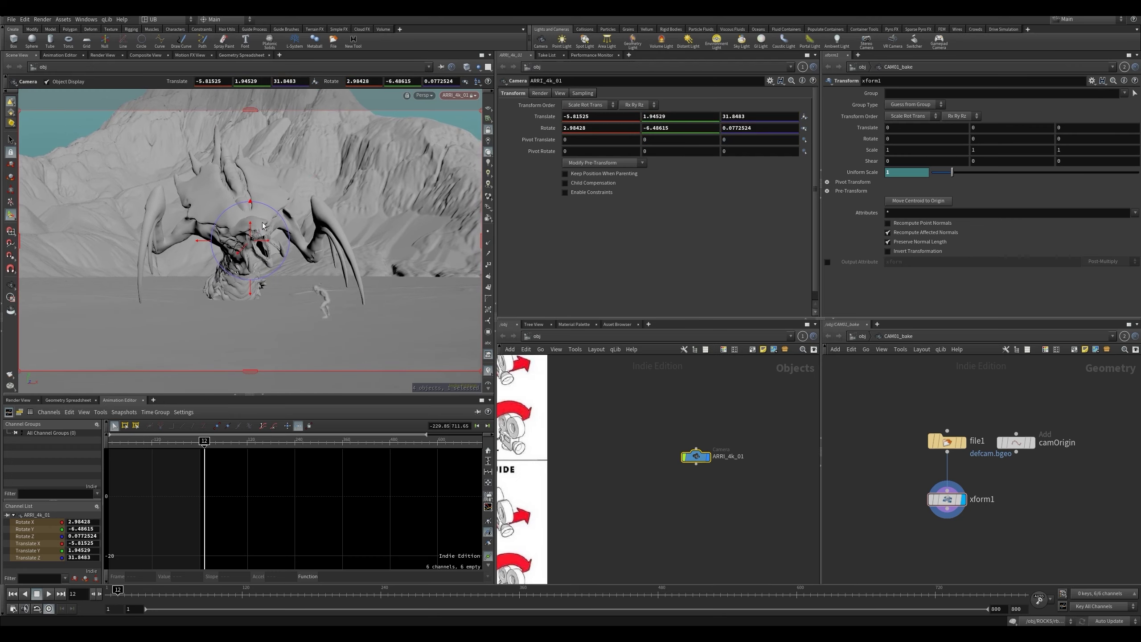
left_click_drag(250, 202, 294, 220)
key("ctrl+z")
- Reposition the ARRI_4k_01 node in empty space in the Objects network
scroll(706, 488, "down", 4)
left_click_drag(695, 459, 693, 483)
scroll(715, 463, "up", 1)
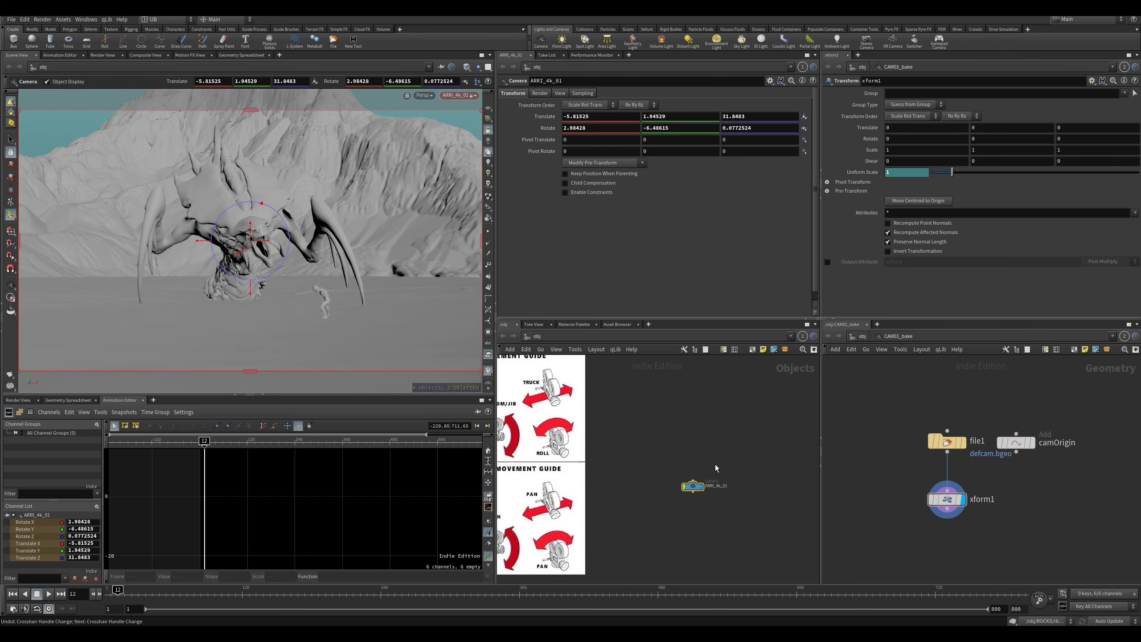
middle_click_drag(715, 464, 682, 447)
left_click_drag(661, 468, 704, 462)
middle_click_drag(686, 470, 641, 471)
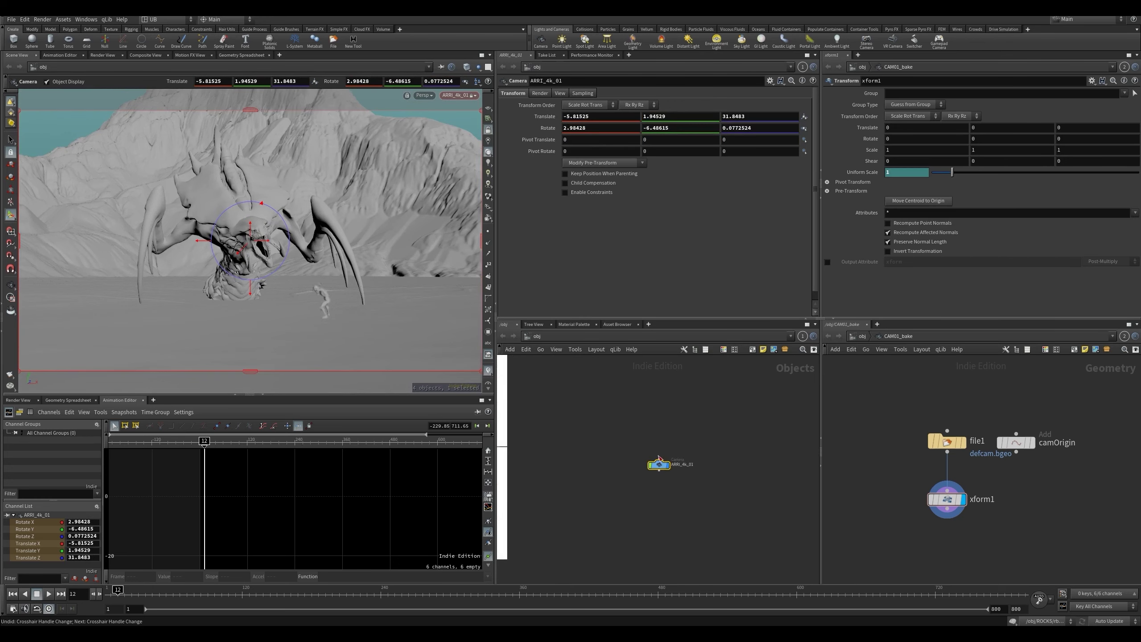
left_click_drag(692, 491, 693, 491)
right_click_drag(629, 481, 635, 482)
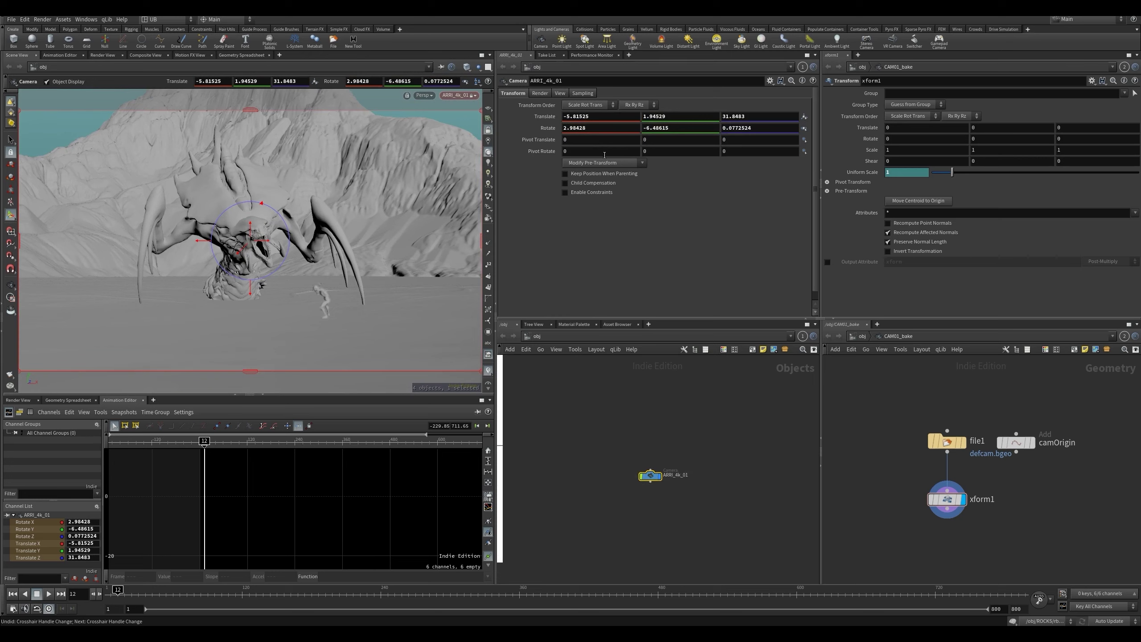
- Reframe the camera low and close on the creature and figure, at about -1.40, 0.26, 16.20 with rotation about 7.83, 1.81, 0.08
left_click_drag(310, 264, 297, 265, "alt")
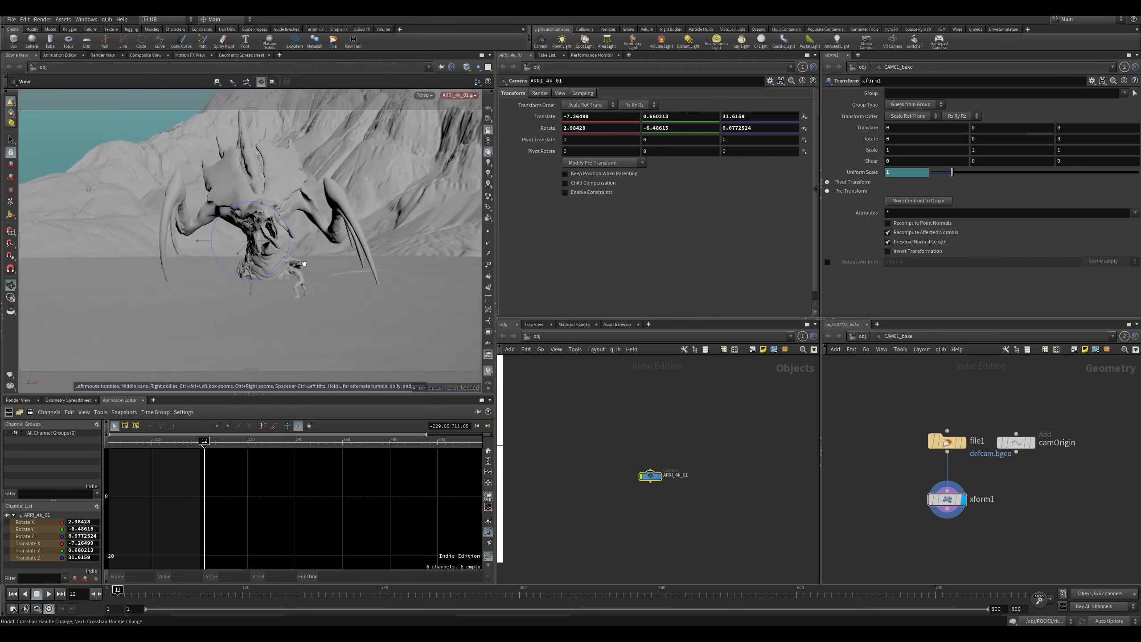
middle_click_drag(387, 202, 398, 232, "alt")
left_click_drag(270, 256, 284, 250, "alt")
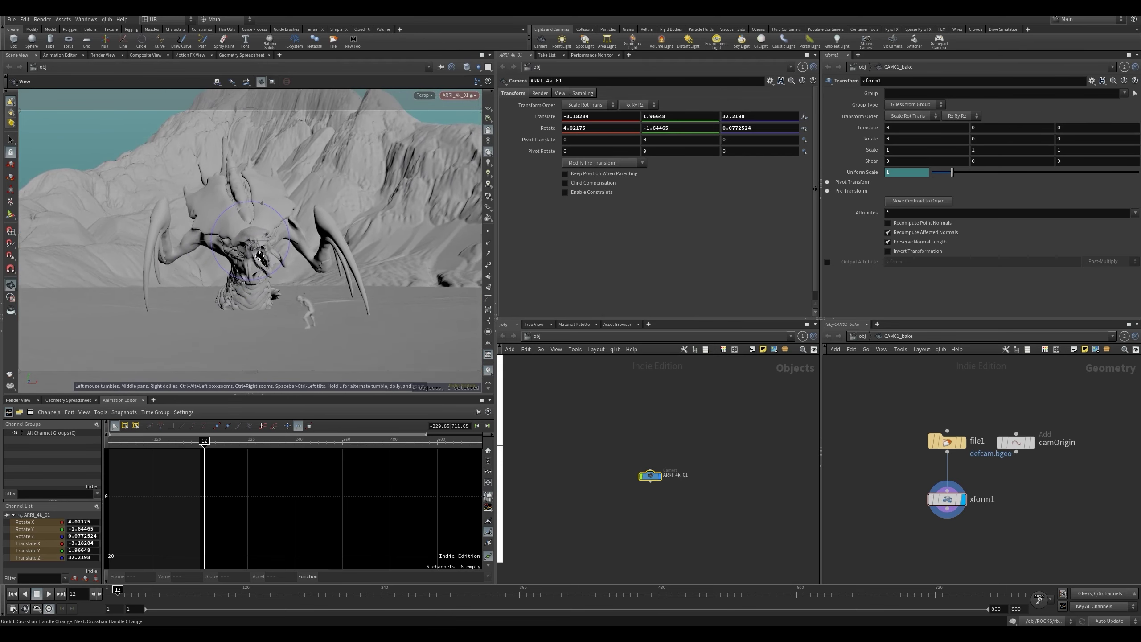
right_click_drag(267, 245, 280, 262, "alt")
middle_click_drag(265, 256, 259, 238, "alt")
right_click_drag(260, 238, 253, 230, "alt")
left_click_drag(252, 230, 248, 227, "alt")
right_click_drag(252, 221, 285, 232, "alt")
middle_click_drag(272, 232, 267, 224, "alt")
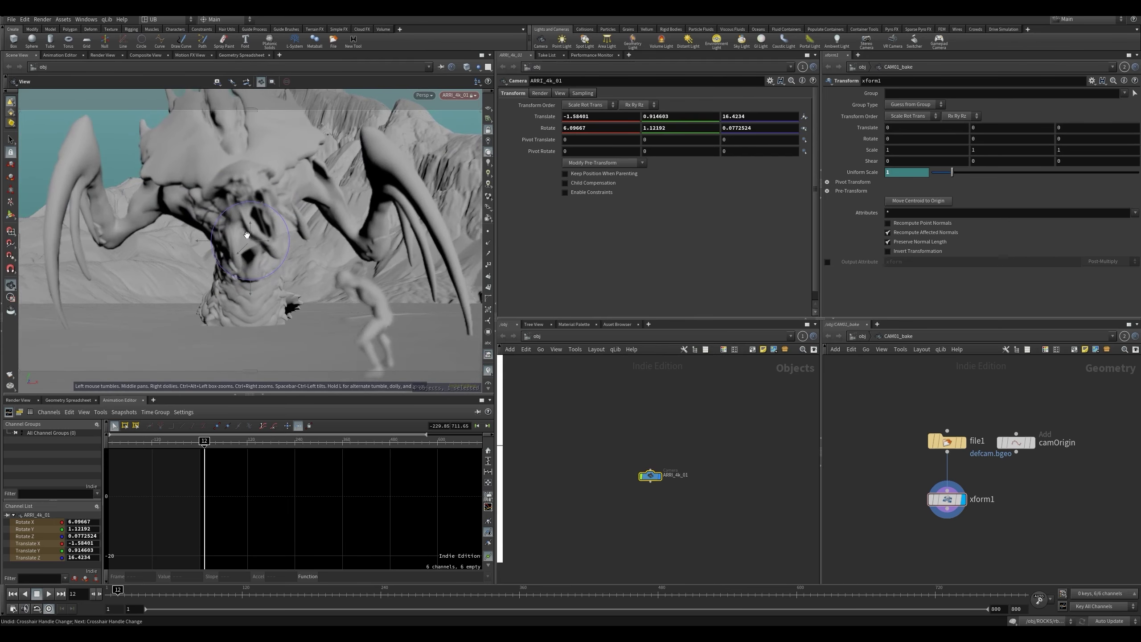
mouse_move(247, 234)
left_mouse_down()
mouse_move(261, 225)
mouse_move(252, 241)
mouse_move(259, 232)
mouse_move(265, 243)
left_mouse_up()
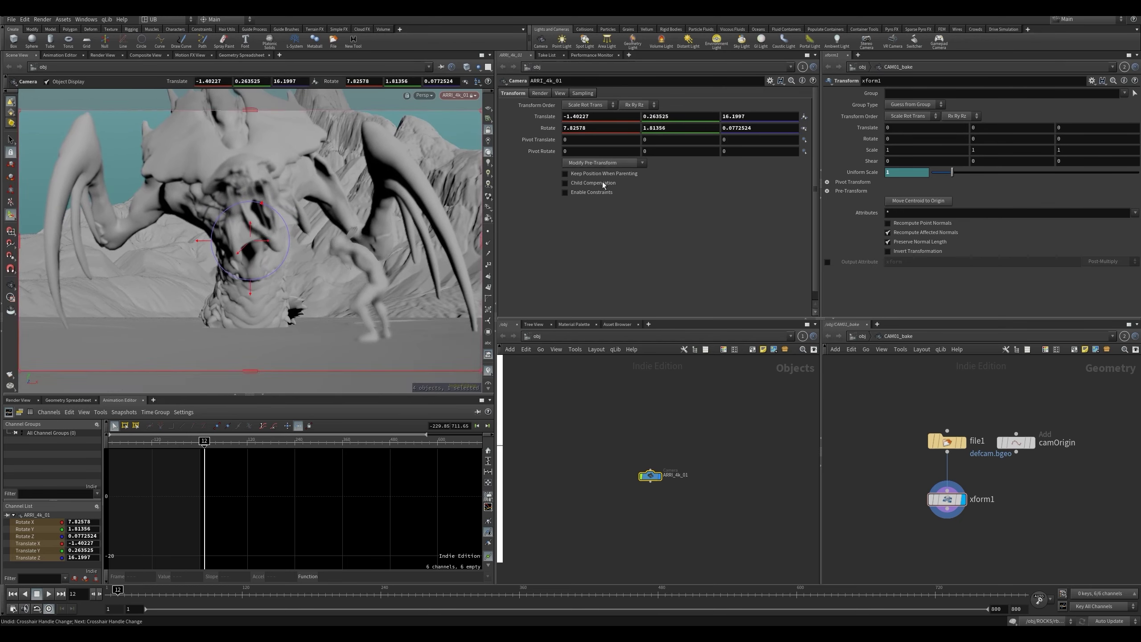
- Set the ARRI_4k_01 camera's resolution to 1920 by 800
left_click_drag(715, 441, 578, 543)
left_click(561, 94)
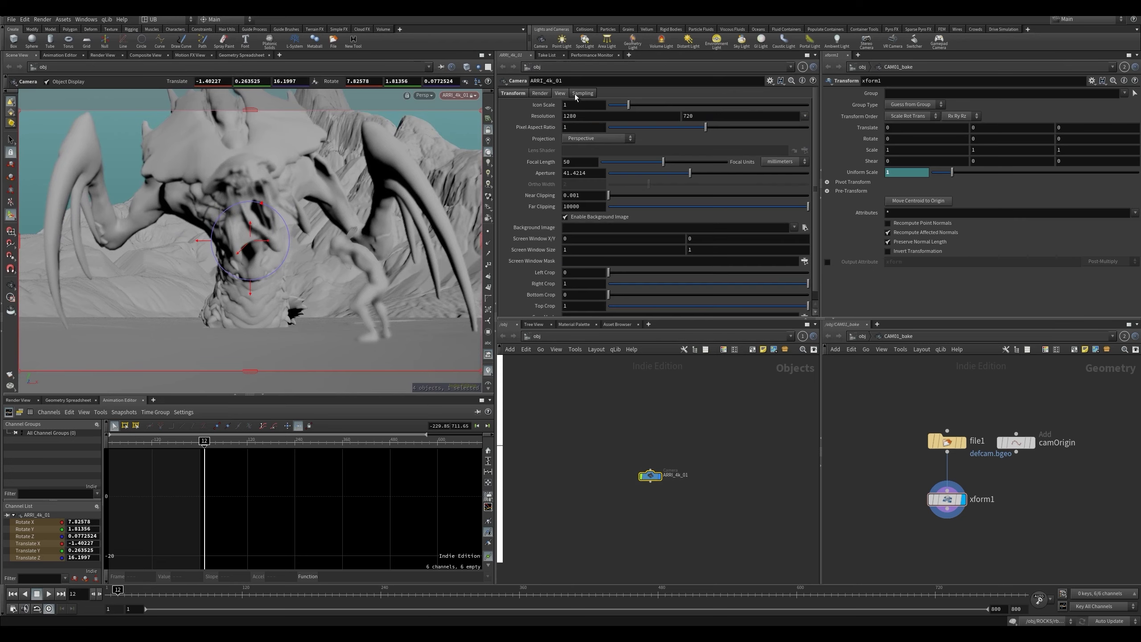
left_click_drag(595, 119, 460, 148)
type("1902")
key("Tab")
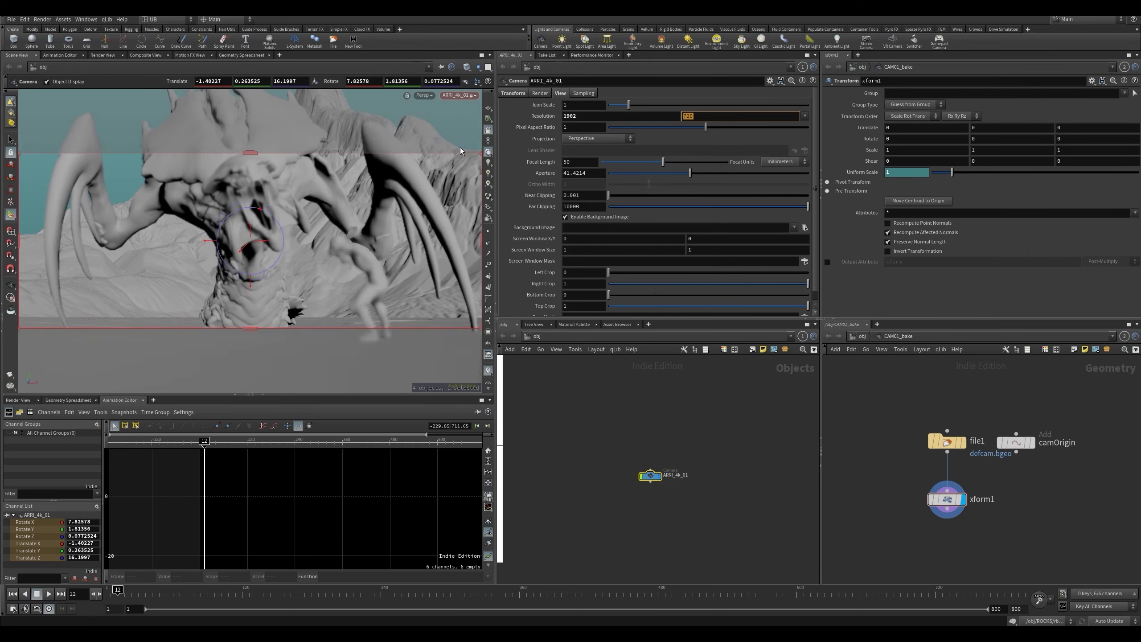
key("shift+Tab")
type("1920")
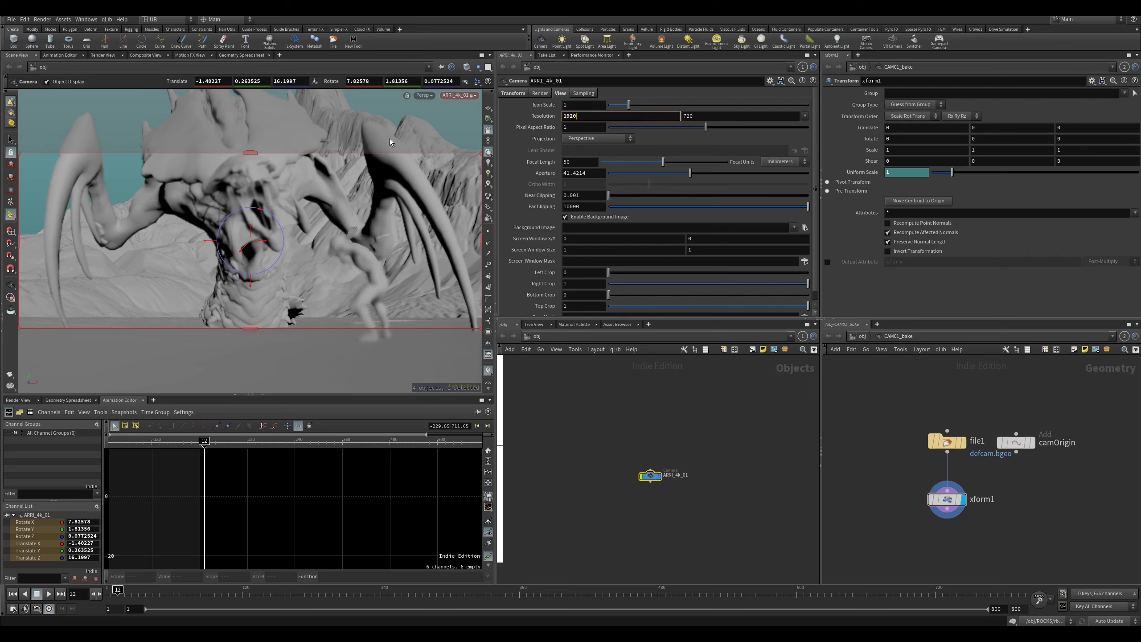
key("Tab")
type("800")
key("Return")
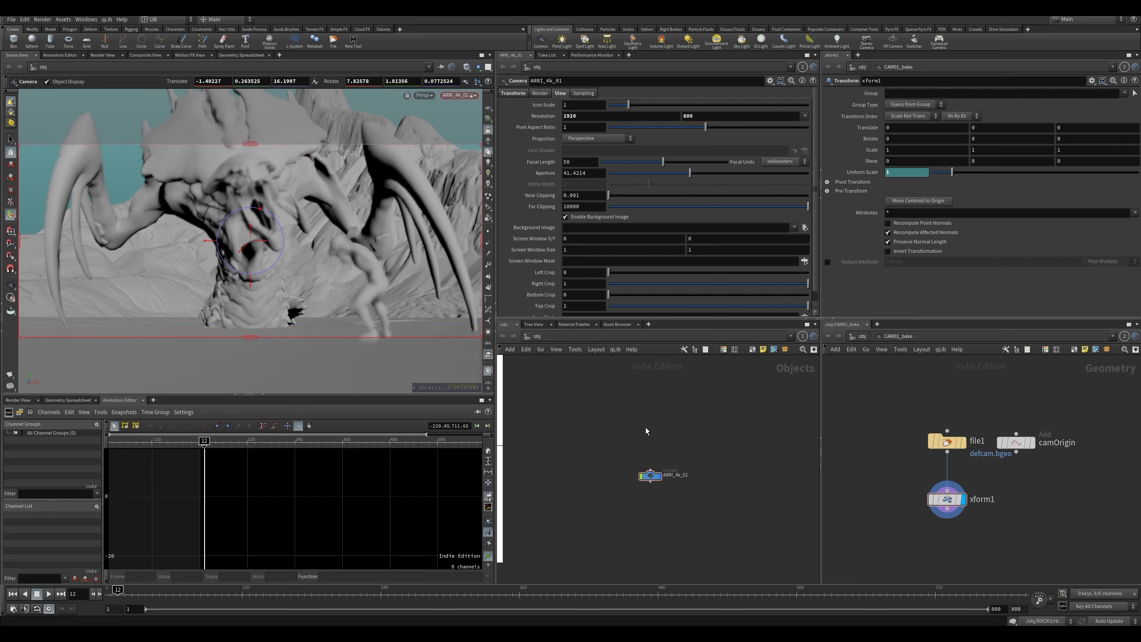
- Set the ARRI_4k_01 camera's vertical resolution to 1080 and its pixel aspect ratio to 1.33
key("s")
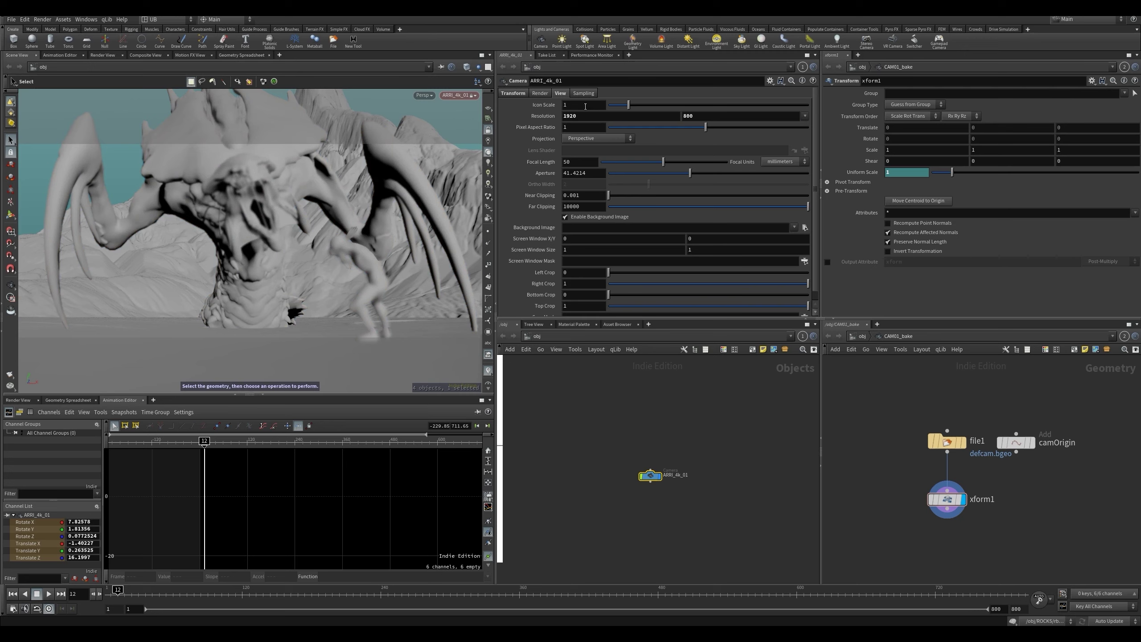
left_click_drag(716, 120, 423, 177)
type("1080")
key("Return")
type("1.33")
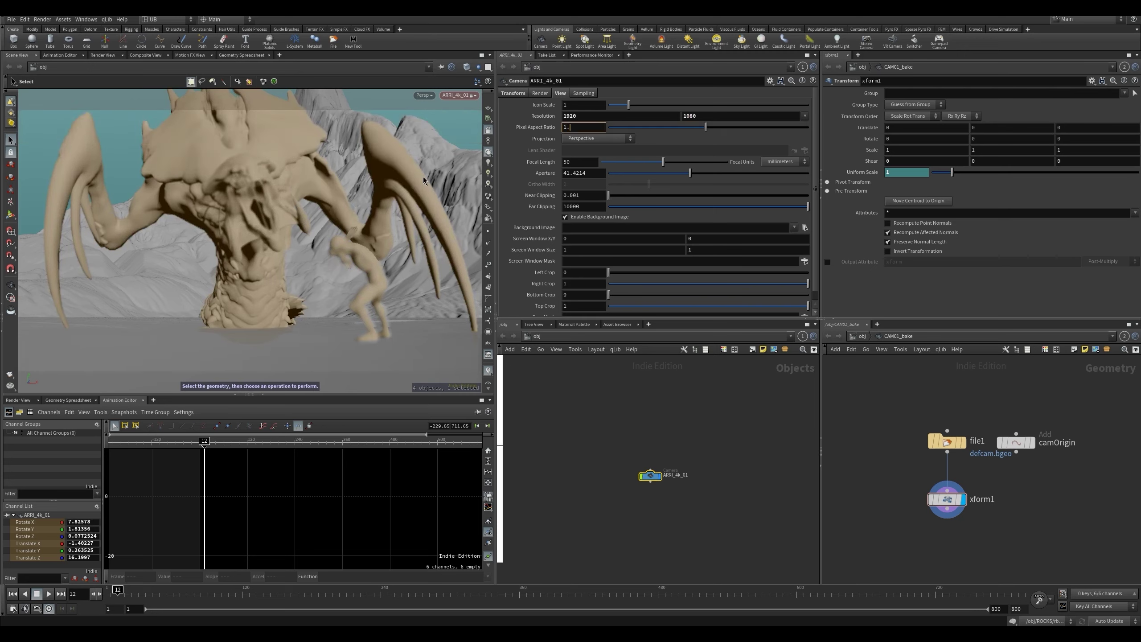
key("Return")
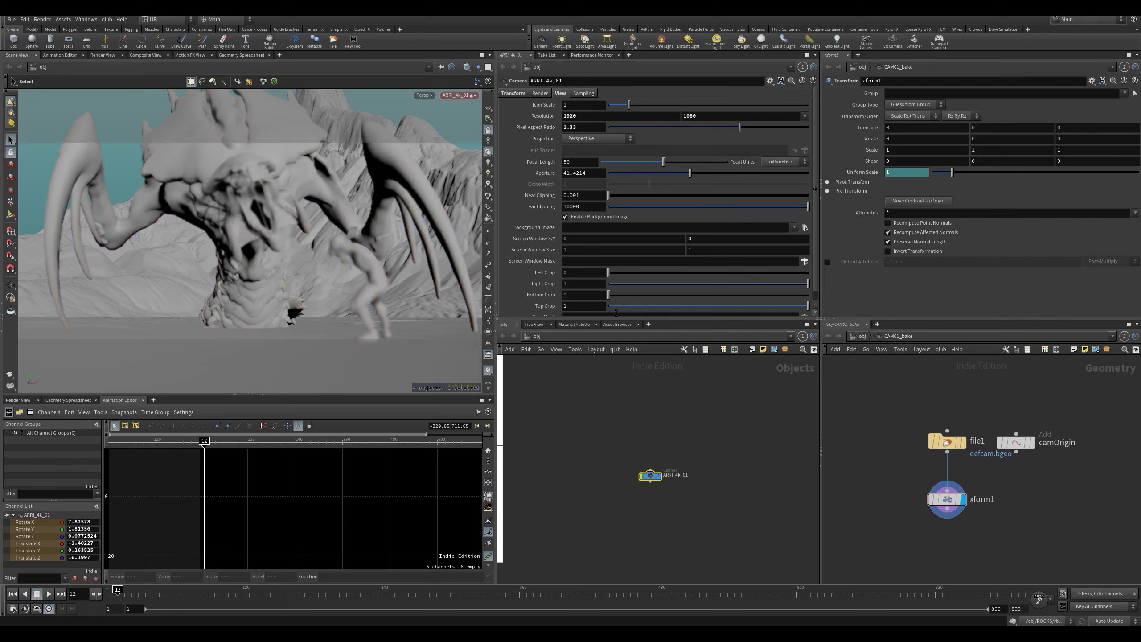
left_click(700, 116)
left_click_drag(588, 116, 531, 126)
left_click_drag(582, 128, 564, 136)
middle_click_drag(613, 474, 612, 468)
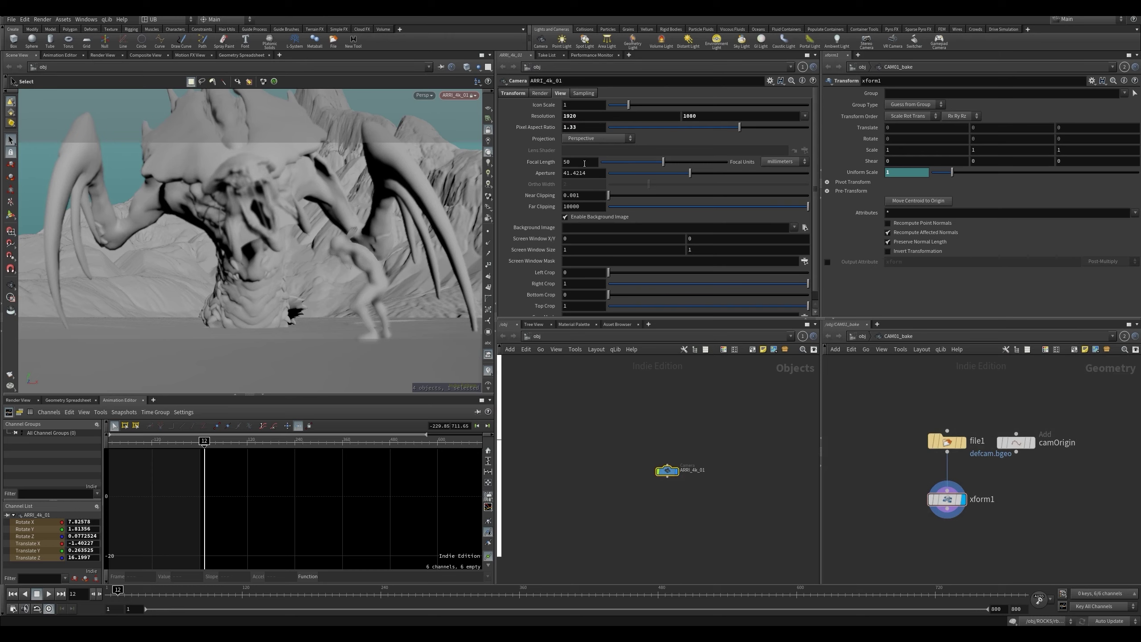
left_click(575, 416)
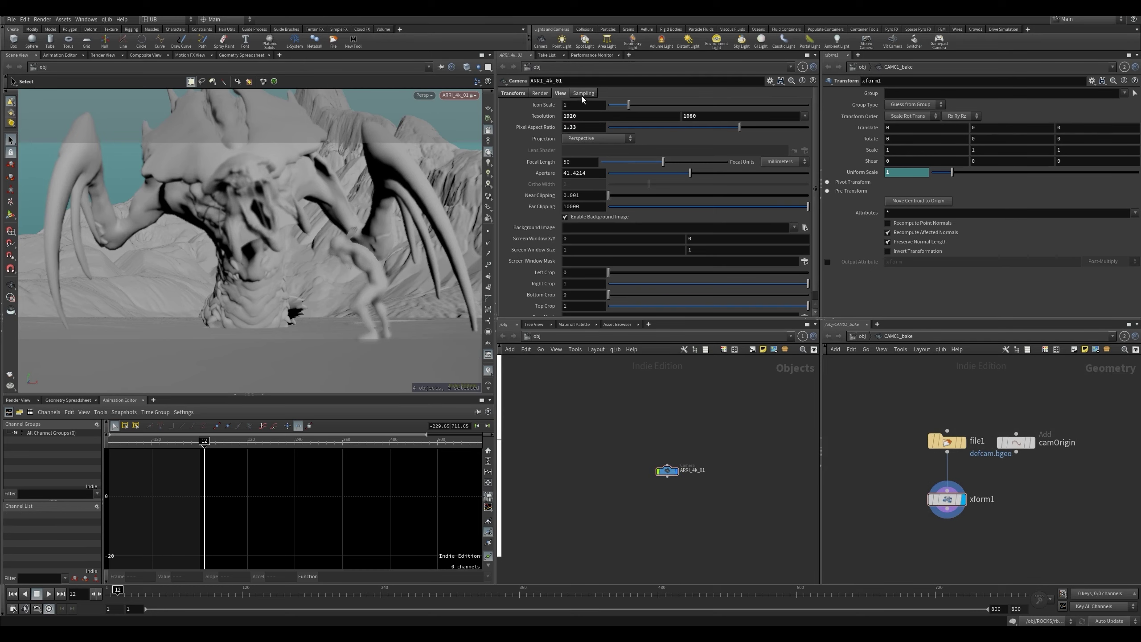
- Lower the camera's F-Stop to about 1.65 and move the ARRI_4k_01 node aside in the Objects network
left_click(583, 94)
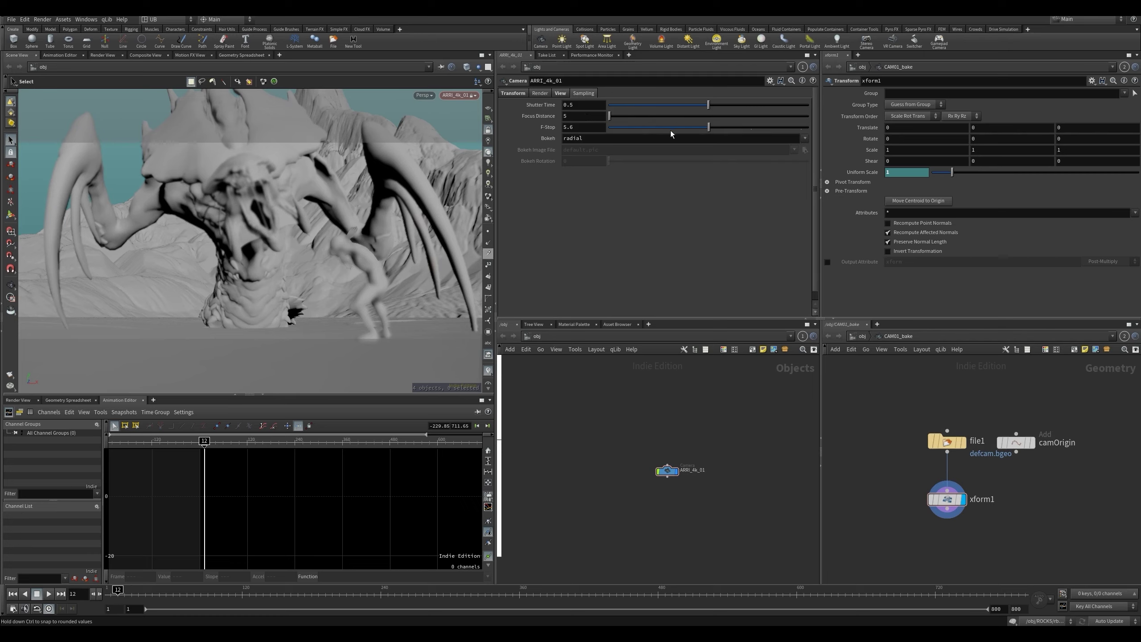
left_click_drag(670, 130, 620, 129)
left_click_drag(669, 471, 613, 439)
mouse_move(689, 452)
middle_mouse_down()
mouse_move(669, 448)
mouse_move(701, 459)
mouse_move(704, 437)
middle_mouse_up()
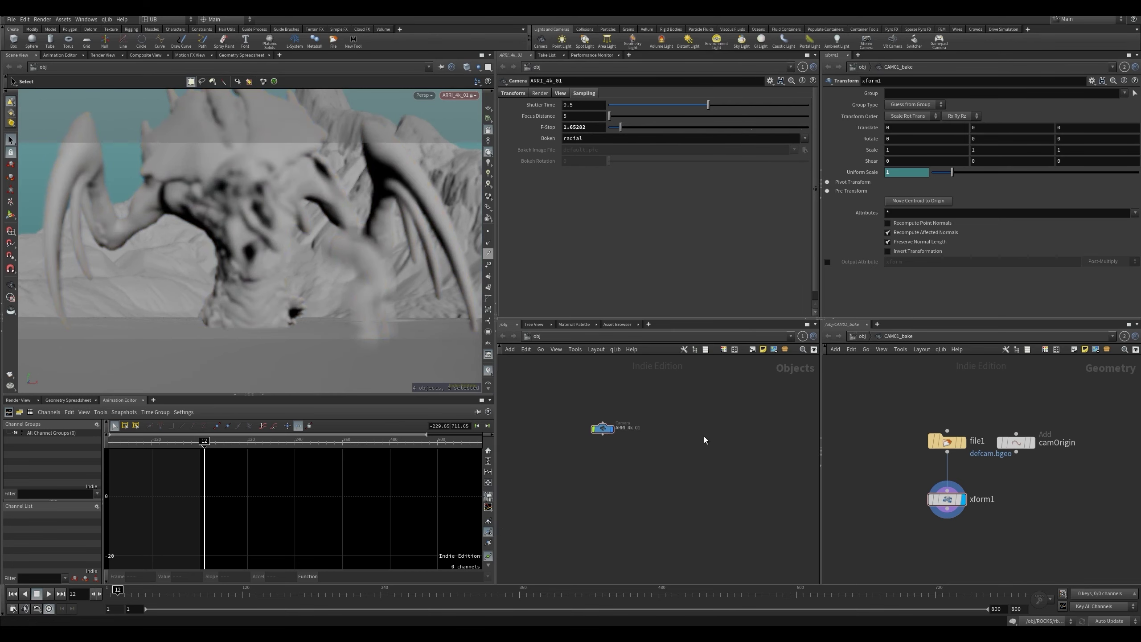
- View the ARRI_4k_01 camera from outside in free perspective and turn on its Focus Handle
left_click_drag(695, 404, 543, 445)
left_click(488, 129)
key("space+g")
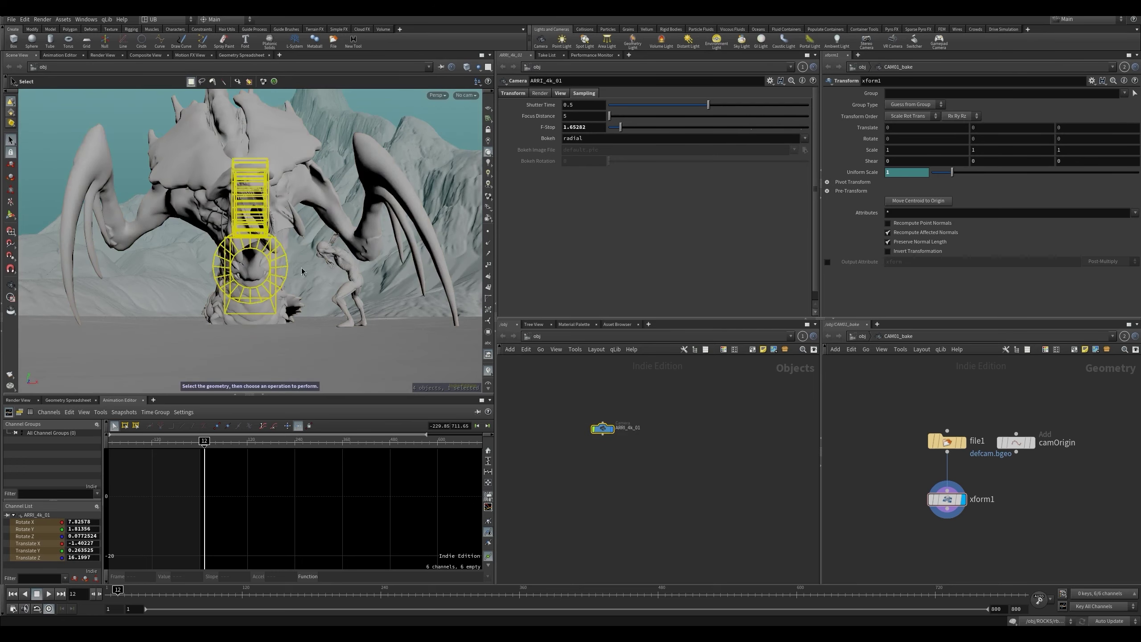
left_click_drag(142, 292, 342, 292, "alt")
right_click_drag(343, 292, 268, 269, "alt")
middle_click_drag(267, 268, 297, 295, "alt")
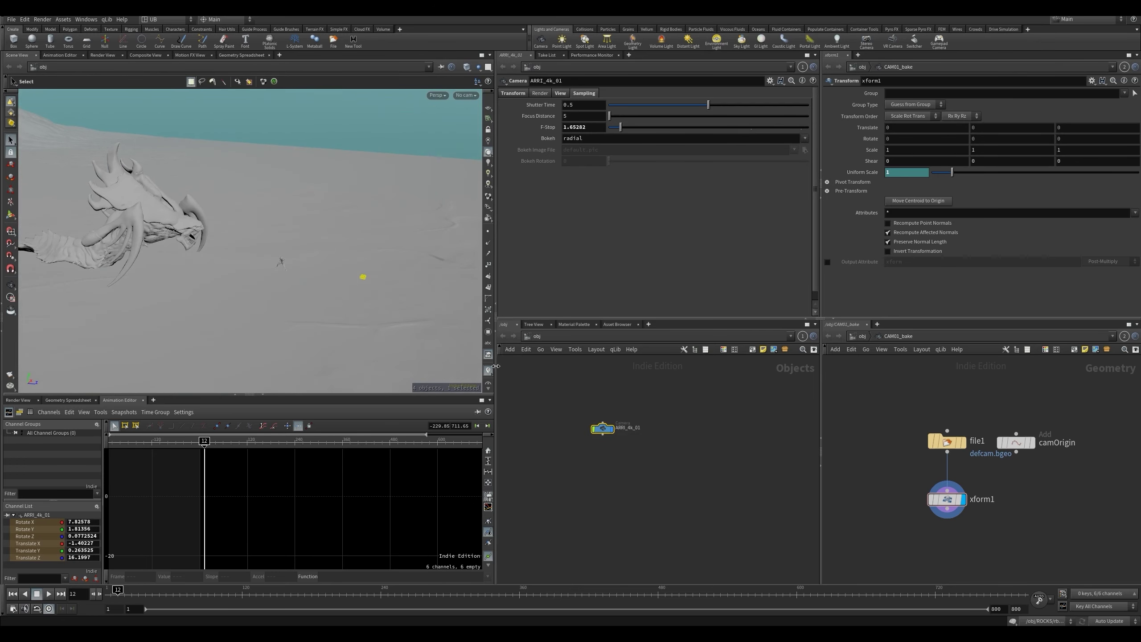
right_click(363, 279)
right_click(363, 280)
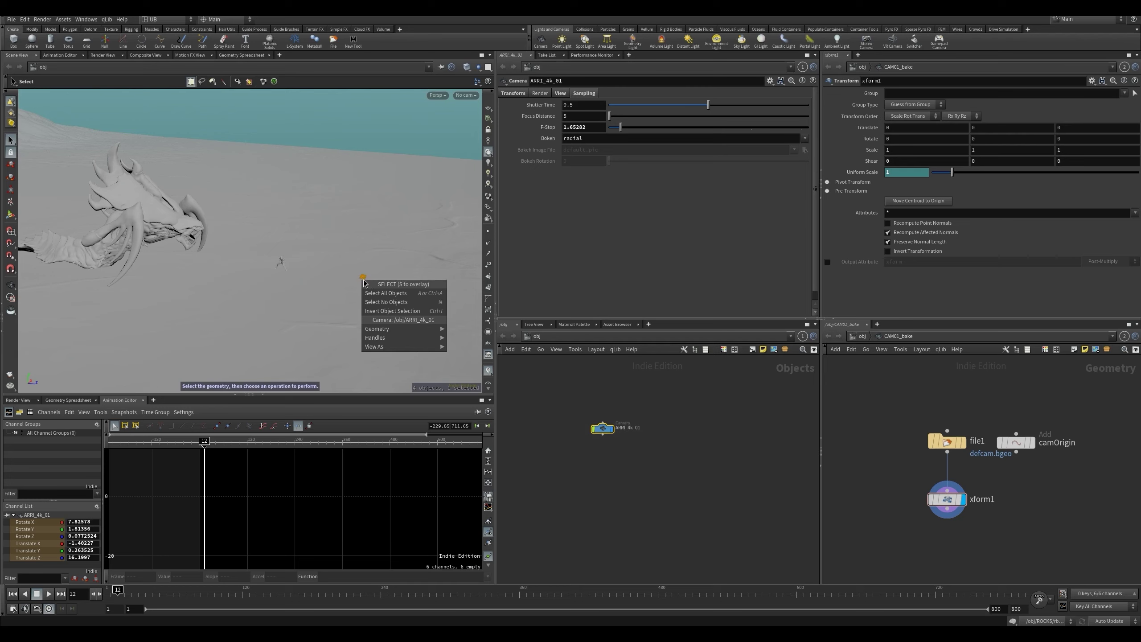
left_click_drag(687, 405, 577, 479)
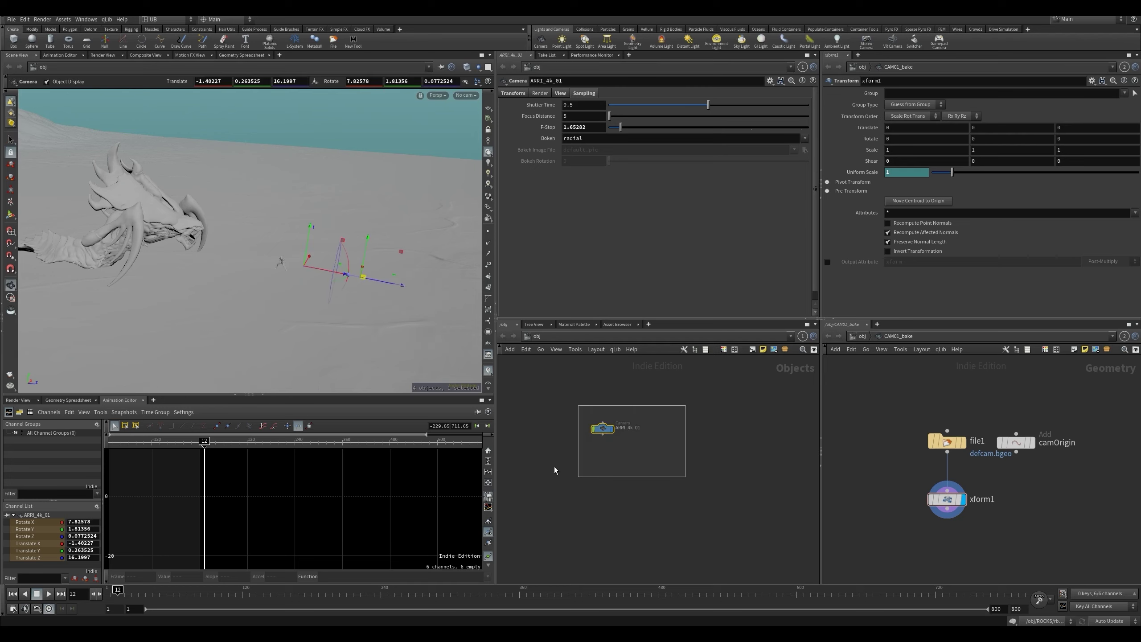
right_click(362, 278)
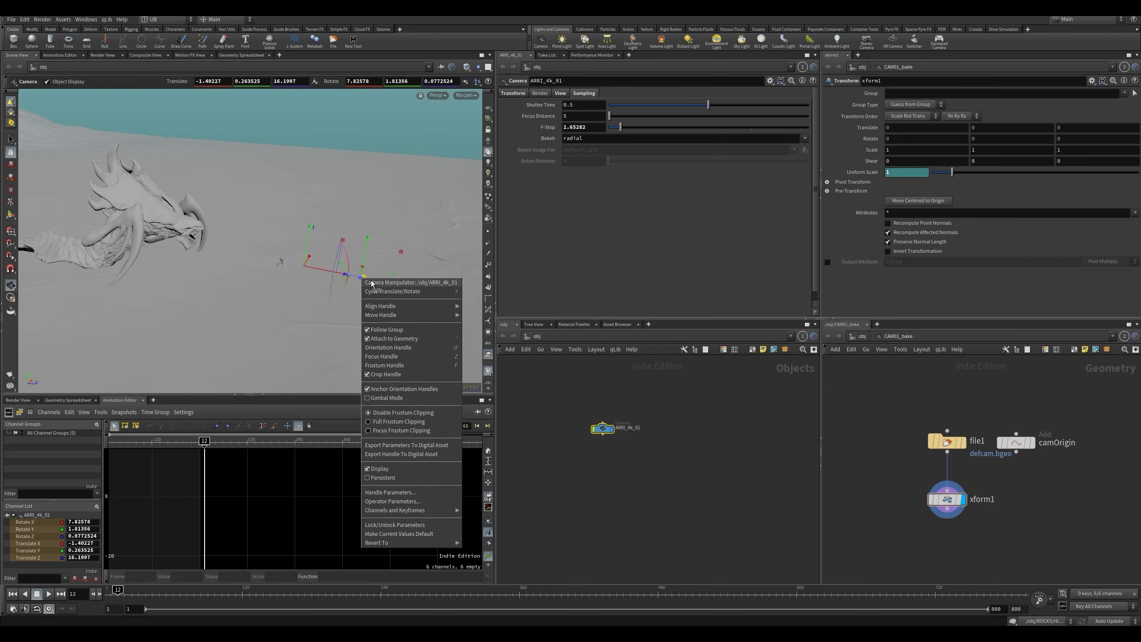
left_click(404, 365)
- Move the camera's focus plane to the creature's head, at a focus distance of about 15.41
left_click_drag(300, 262, 194, 264)
key("space")
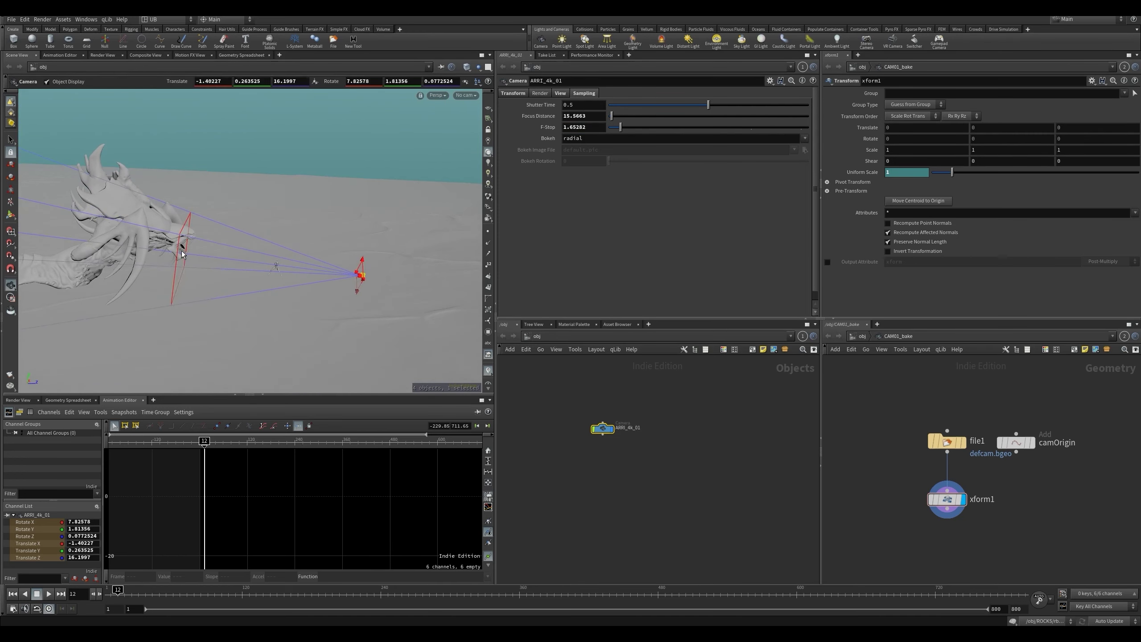
left_click_drag(180, 260, 223, 283)
key("space")
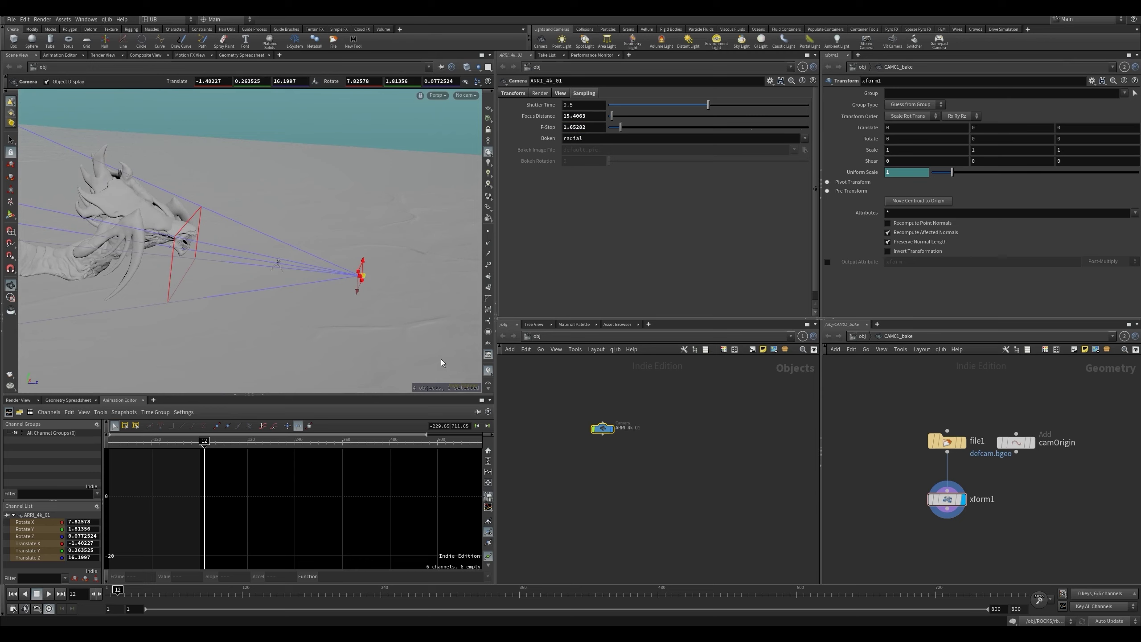
- Add a Sphere object to the Objects network and place it beside the ARRI_4k_01 camera node
middle_click_drag(696, 431, 686, 430)
left_click(685, 430)
key("Tab")
type("sph")
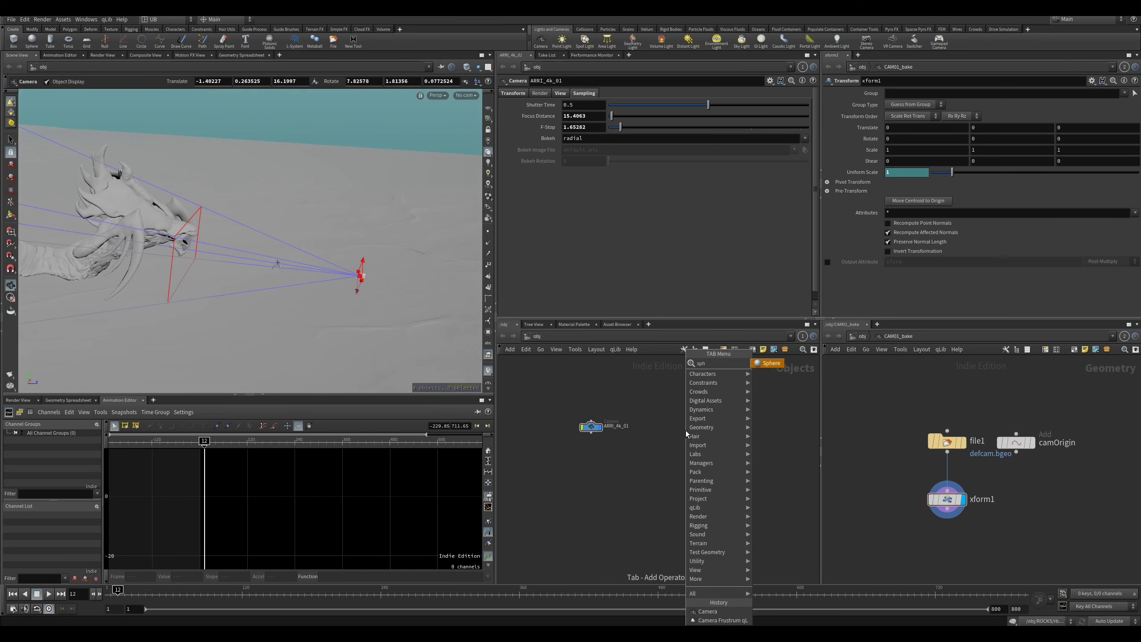
key("Return")
left_click(686, 430)
left_click_drag(741, 407, 714, 432)
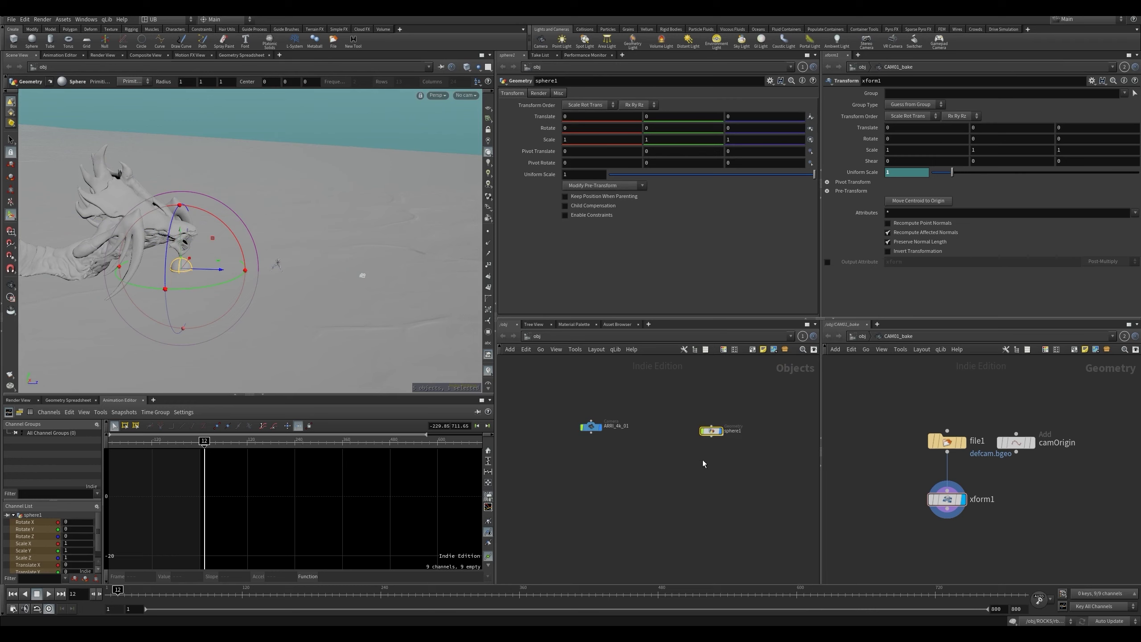
- Open the sphere1 object's geometry network alongside the Objects network
key("i")
left_click_drag(648, 470, 850, 439)
left_click(658, 427)
key("u")
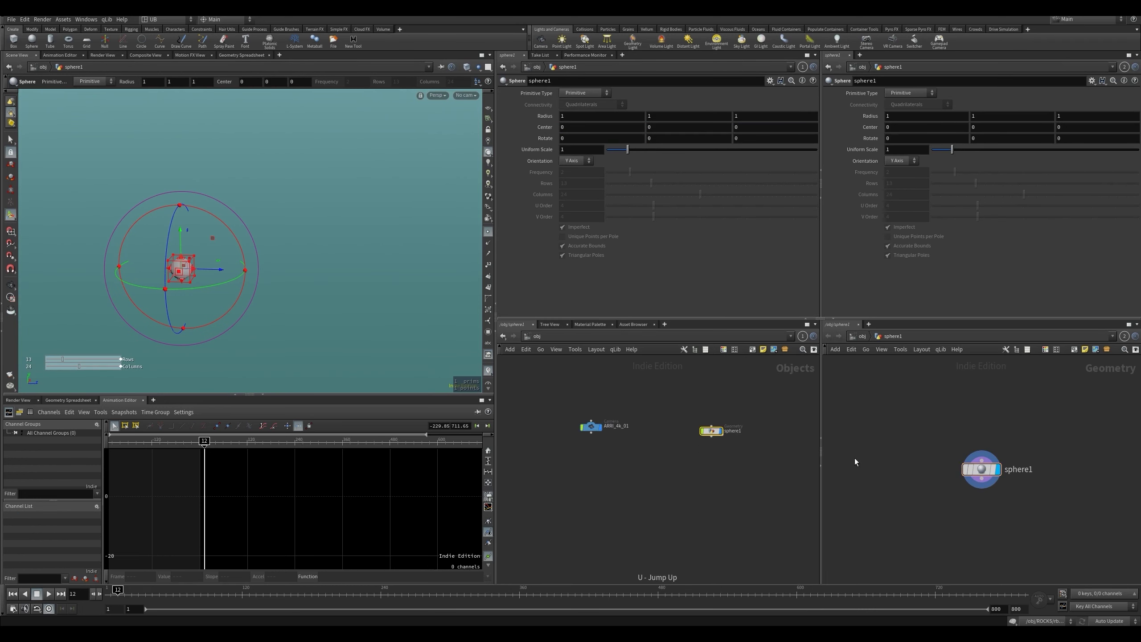
- Open the ARRI_4k_01 camera's internal network beside the sphere's network and save the scene
left_click(595, 427)
middle_click_drag(620, 443, 631, 446)
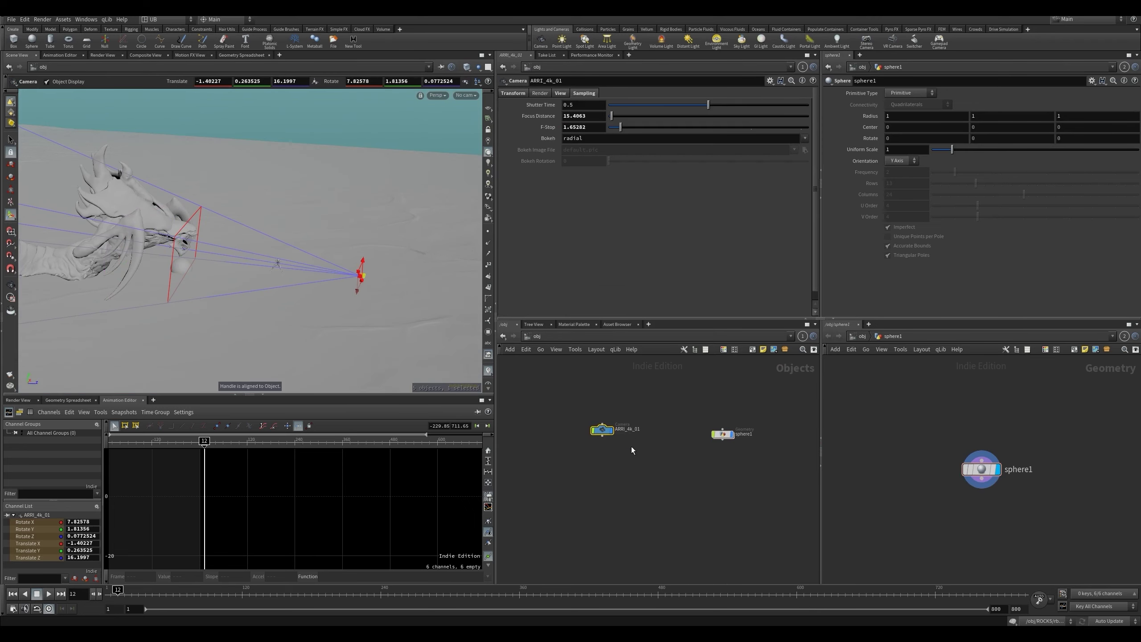
key("i")
middle_click_drag(691, 465, 676, 441)
left_click_drag(677, 422, 723, 423)
left_click(711, 463)
key("ctrl+s")
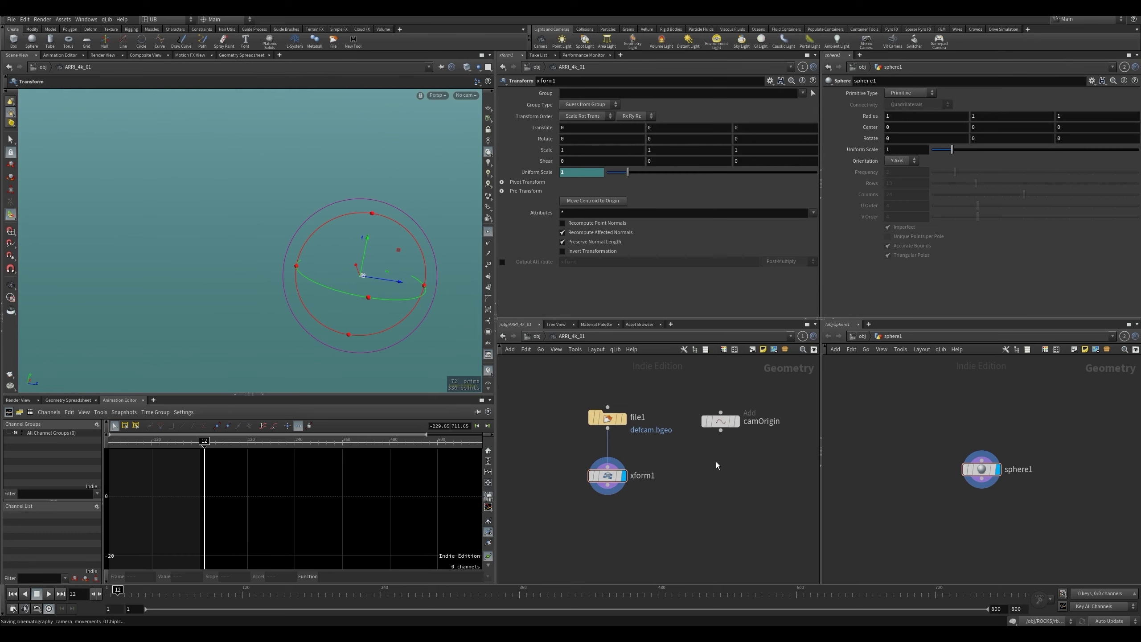
- Reposition the sphere node in its network and show the other scene objects in the viewport
middle_click_drag(716, 462, 663, 463)
left_click_drag(1004, 420, 931, 486)
left_click_drag(978, 468, 993, 452)
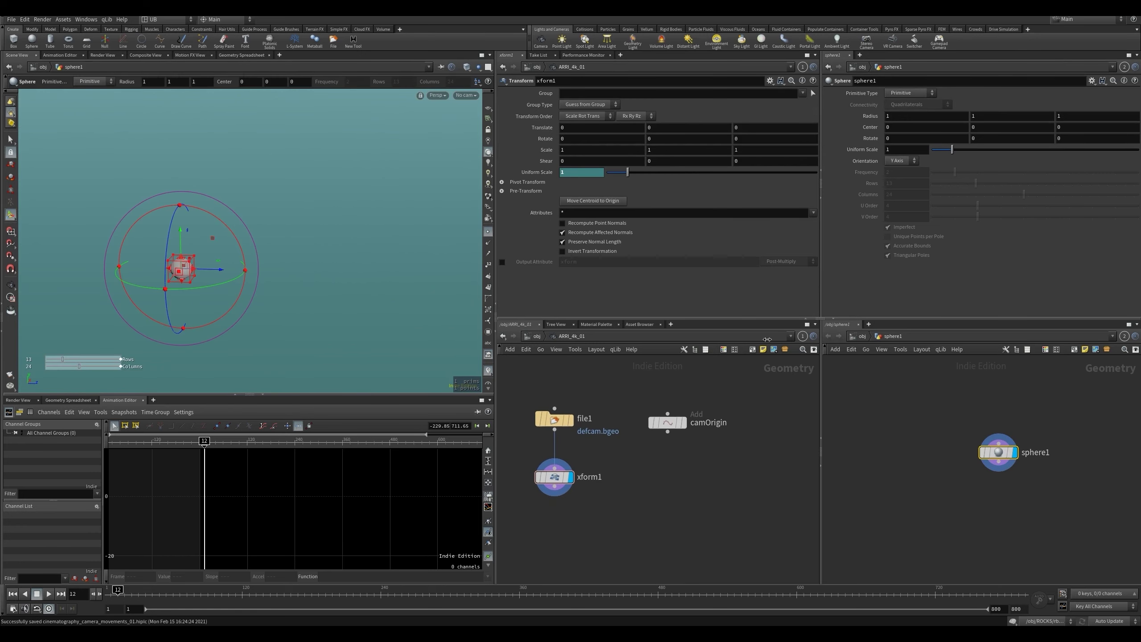
left_click(478, 66)
left_click(492, 78)
left_click(906, 432)
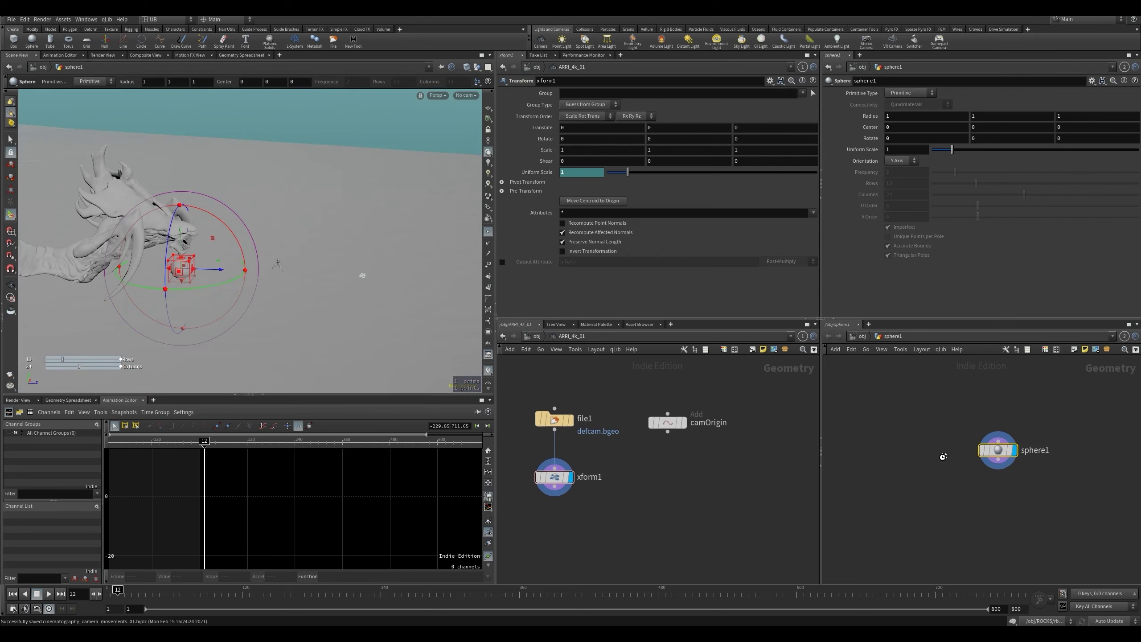
- Add an Object Merge node in the sphere's network and set Object 1 to ../../ARRI_4k_01/camOrigin
middle_click_drag(912, 447, 932, 439)
key("Tab")
type("merge")
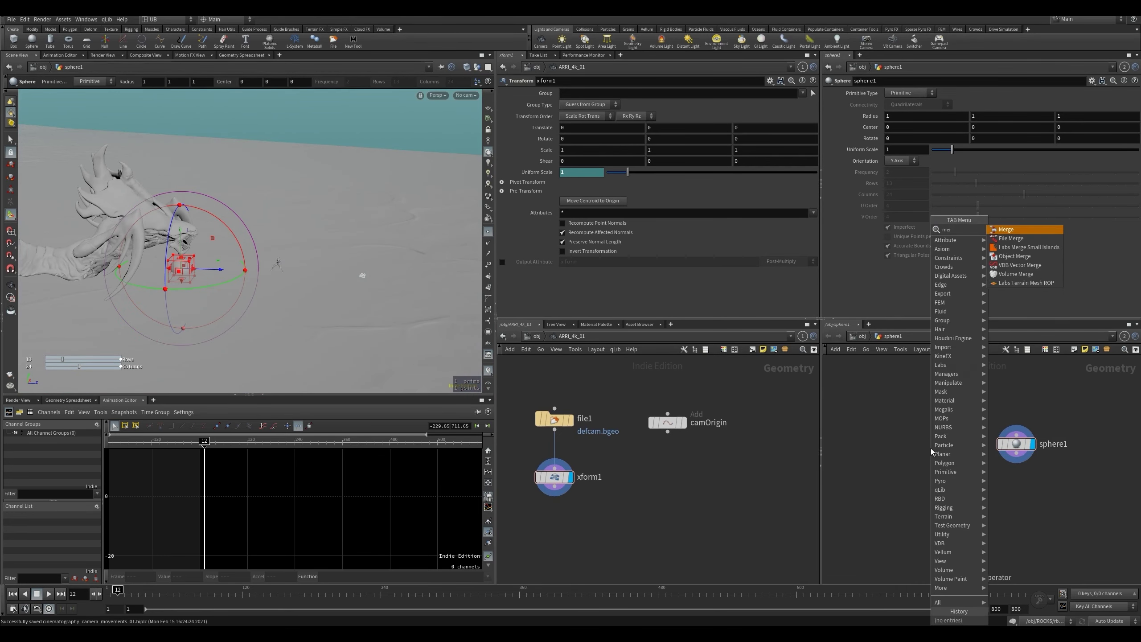
key("Down")
key("Down")
key("Down")
key("Return")
key("Return")
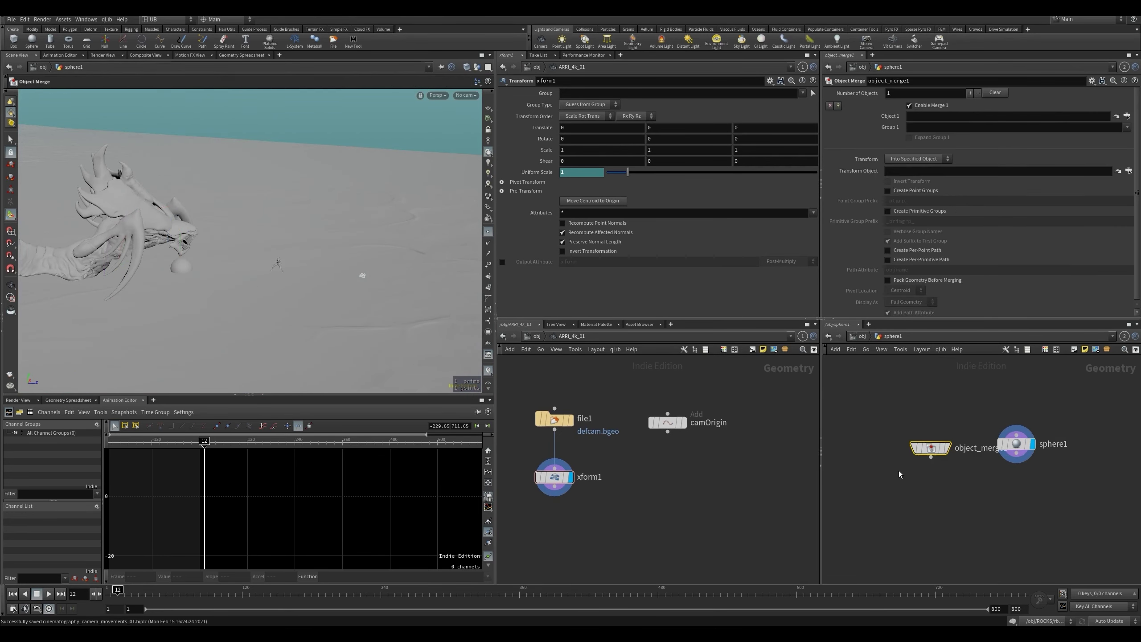
left_click_drag(929, 449, 879, 444)
left_click_drag(731, 393, 638, 462)
left_click_drag(669, 423, 971, 121)
- Combine object_merge1 and sphere1 with a Merge node placed below them and display its result
left_click_drag(917, 406, 851, 486)
middle_click_drag(937, 514, 922, 478)
key("Tab")
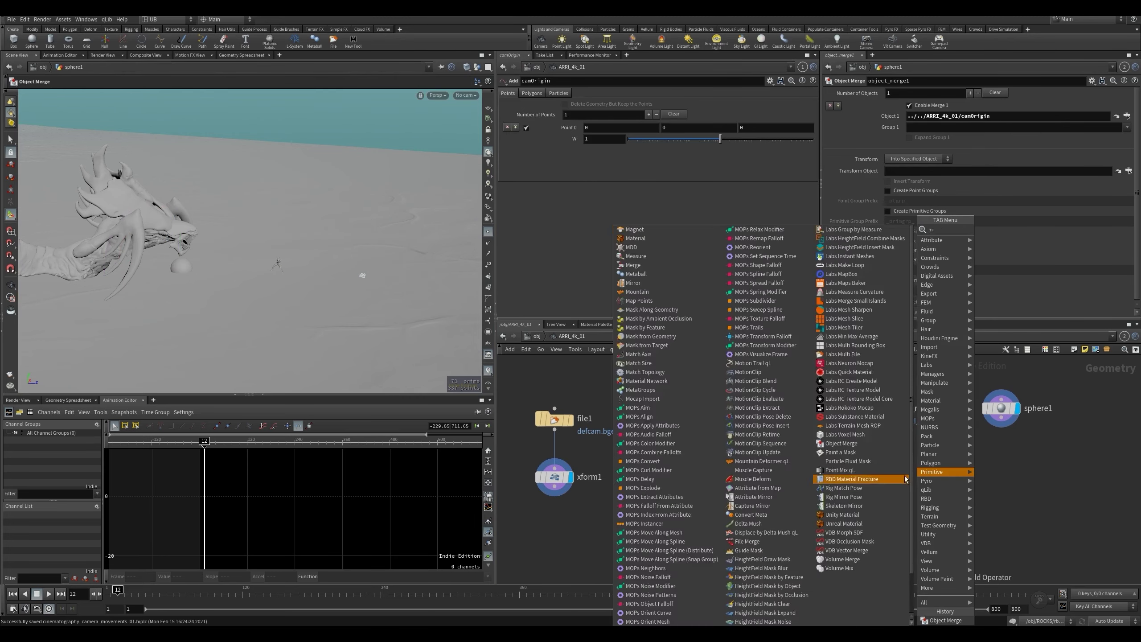
mouse_move(947, 230)
left_click(1018, 243)
left_click(935, 481)
left_click_drag(1100, 393, 934, 473)
left_click_drag(1037, 453, 903, 519)
key("r")
middle_click_drag(902, 507, 913, 484)
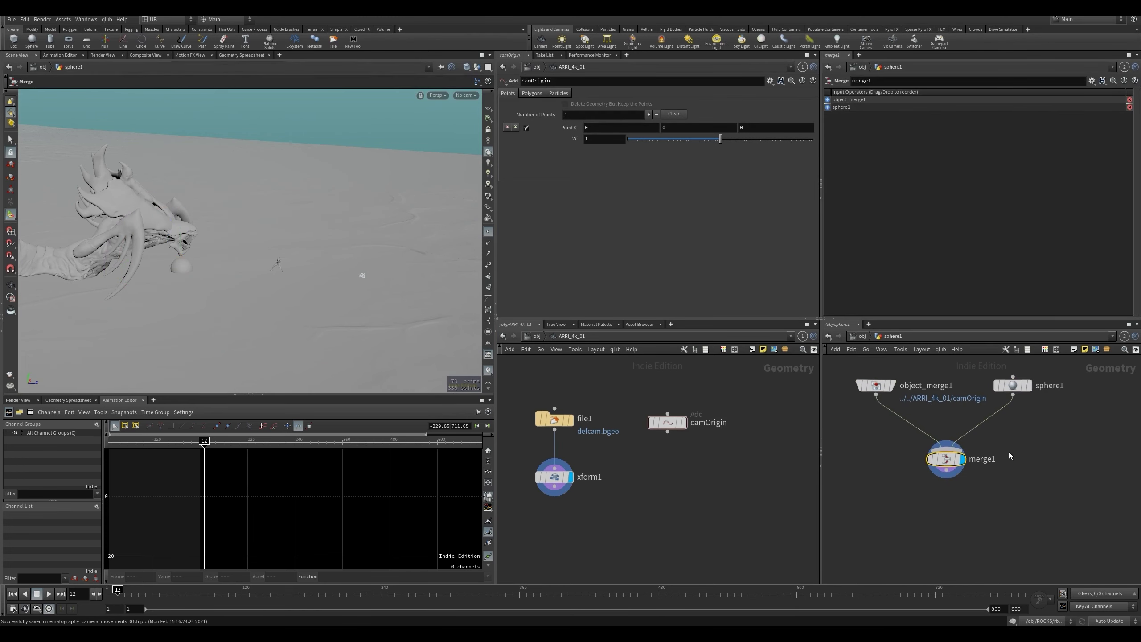
middle_click_drag(1018, 422, 1014, 454)
left_click_drag(944, 491, 941, 513)
middle_click_drag(941, 513, 947, 489)
- Append an Add node to merge1 and have it create polygons By Group from all points
left_click_drag(1031, 458, 920, 511)
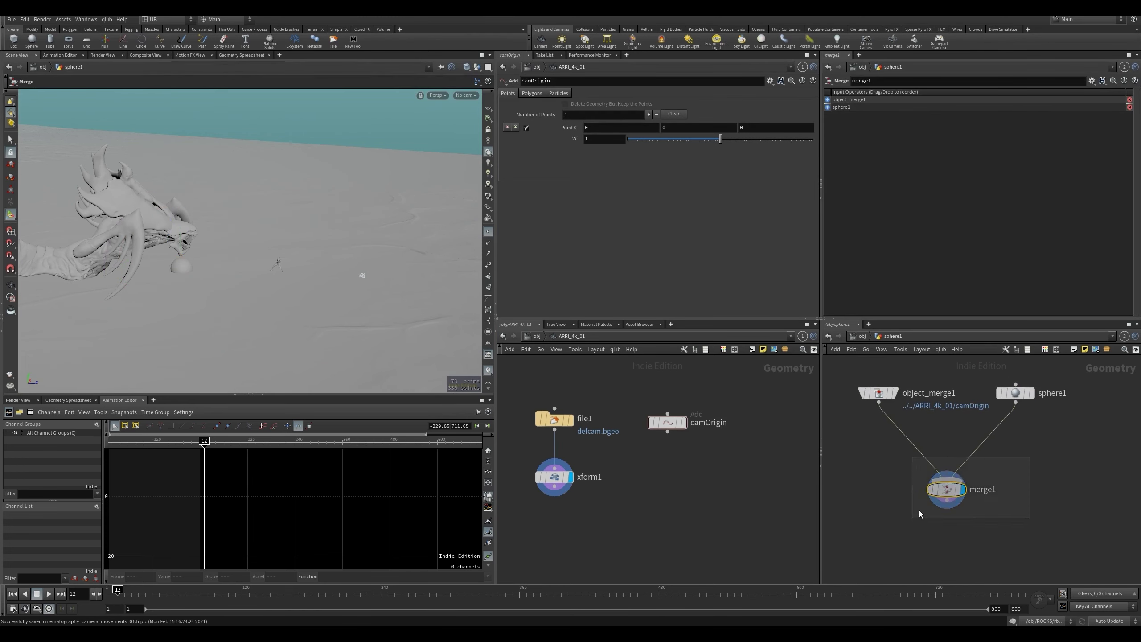
key("Tab")
type("add")
key("shift+Return")
left_click(858, 93)
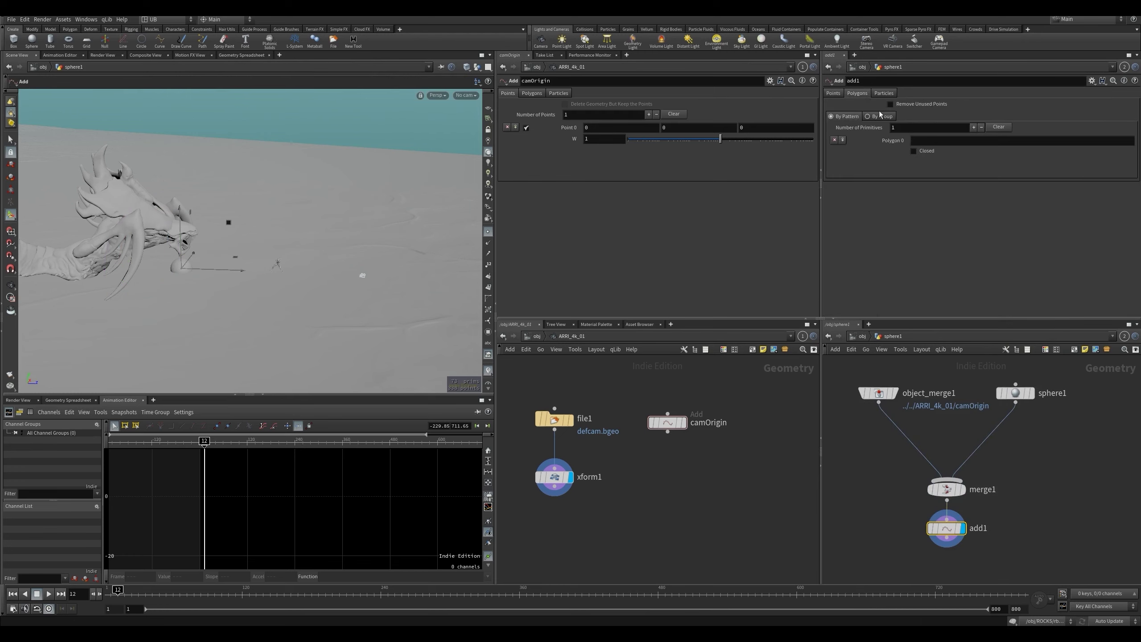
left_click(881, 117)
middle_click_drag(898, 515, 872, 469)
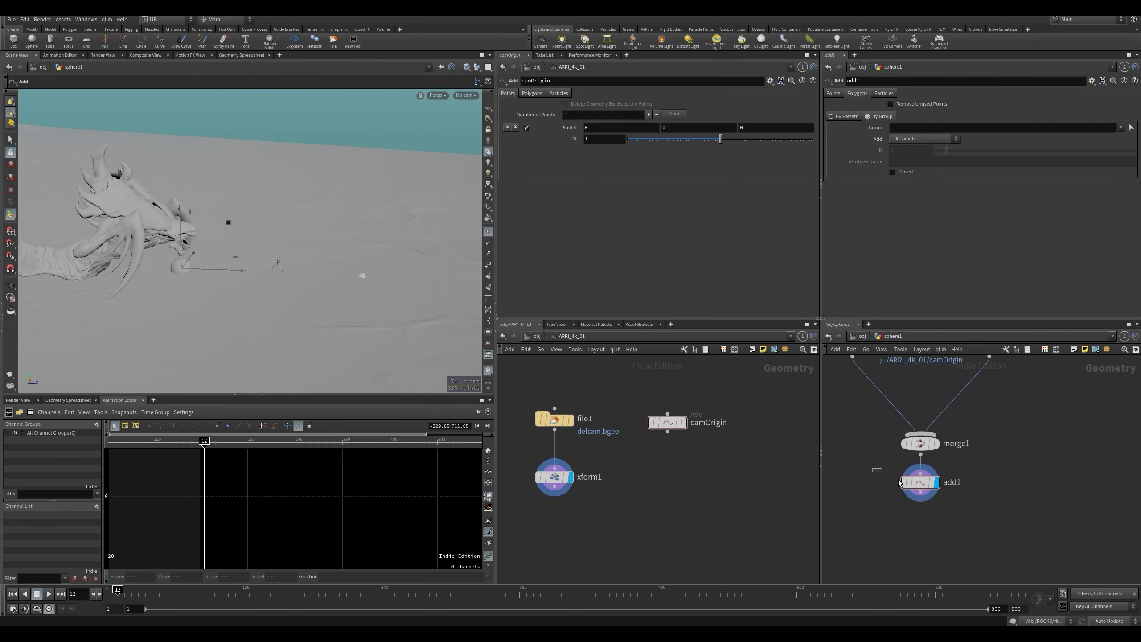
left_click(912, 512)
- Save the scene, tidy the sphere's network layout and dismiss the update notification
key("ctrl+s")
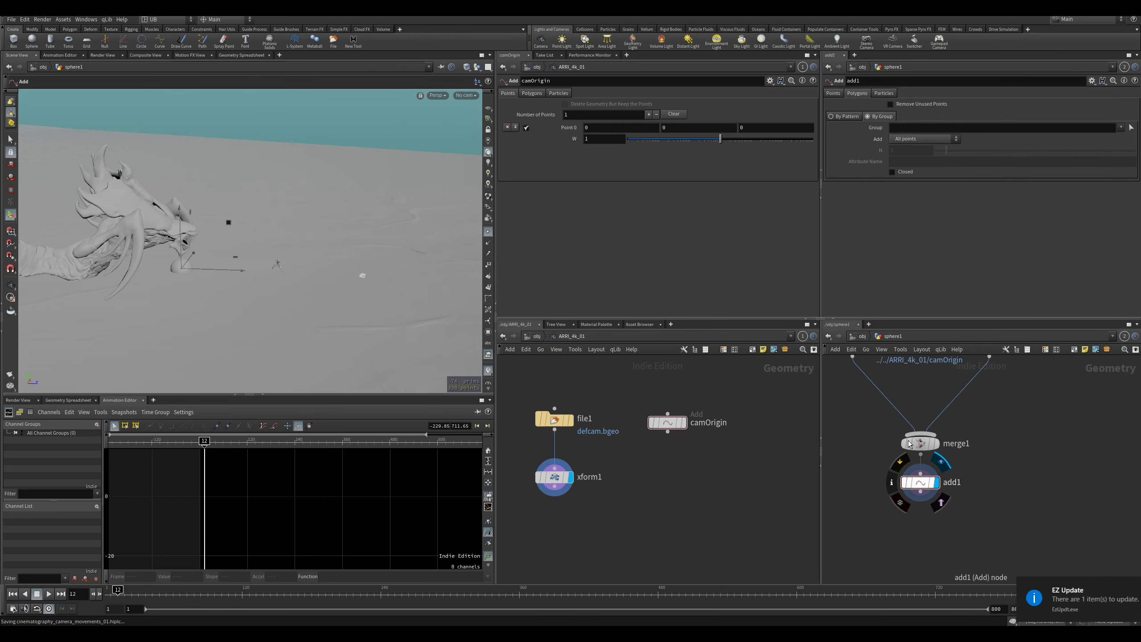
key("l")
middle_click_drag(917, 467, 883, 476)
left_click(1125, 585)
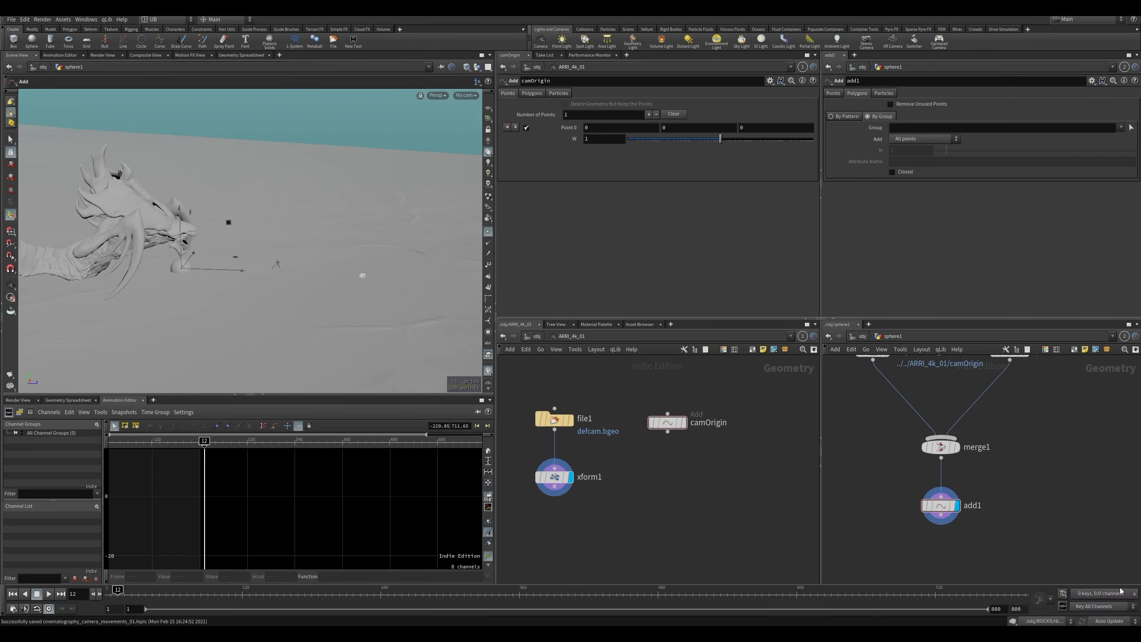
- Set the Transform option of object_merge1 to Into This Object
middle_click_drag(965, 461, 1001, 519)
left_click_drag(970, 393, 856, 447)
left_click(932, 162)
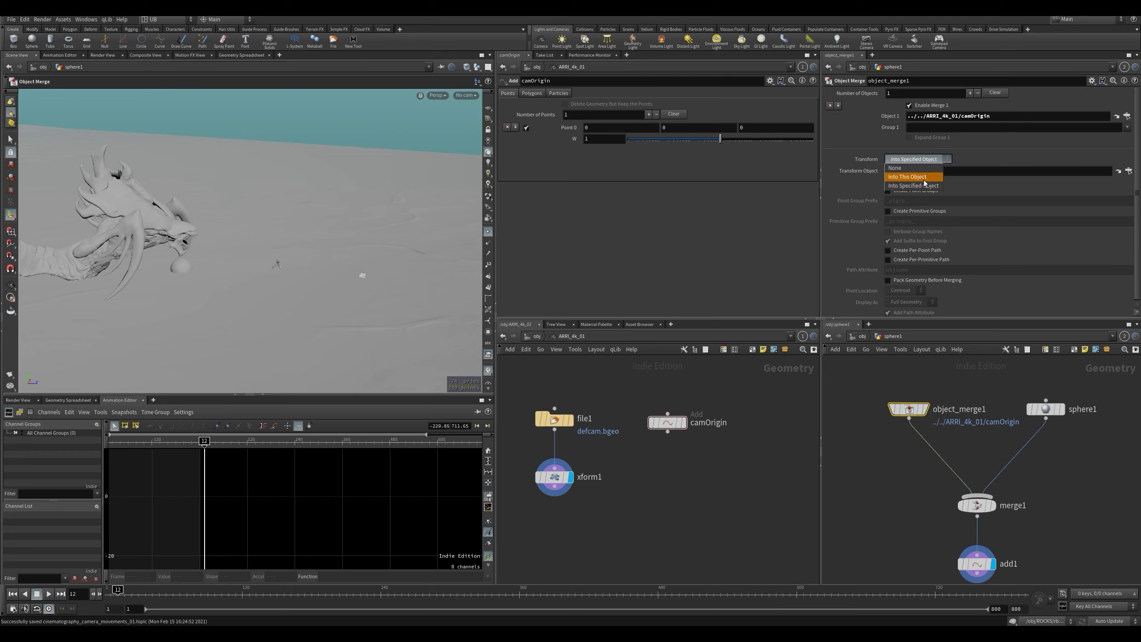
left_click(912, 178)
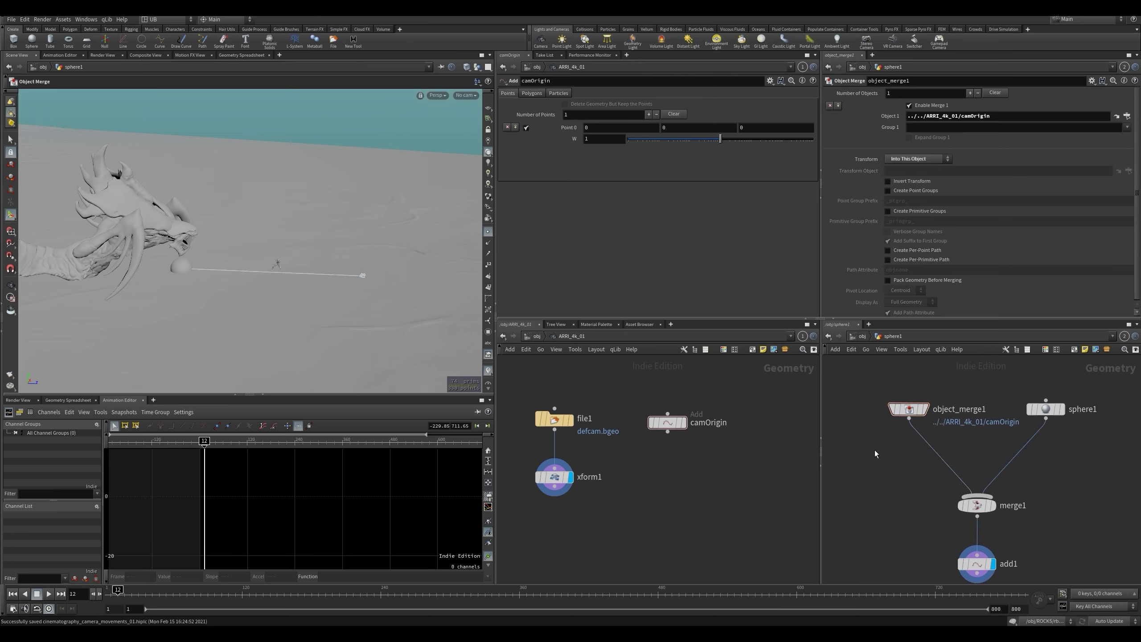
- Append a Measure node to add1 and set it to measure Perimeter
middle_click_drag(907, 511, 896, 451)
left_click_drag(900, 486, 1006, 534)
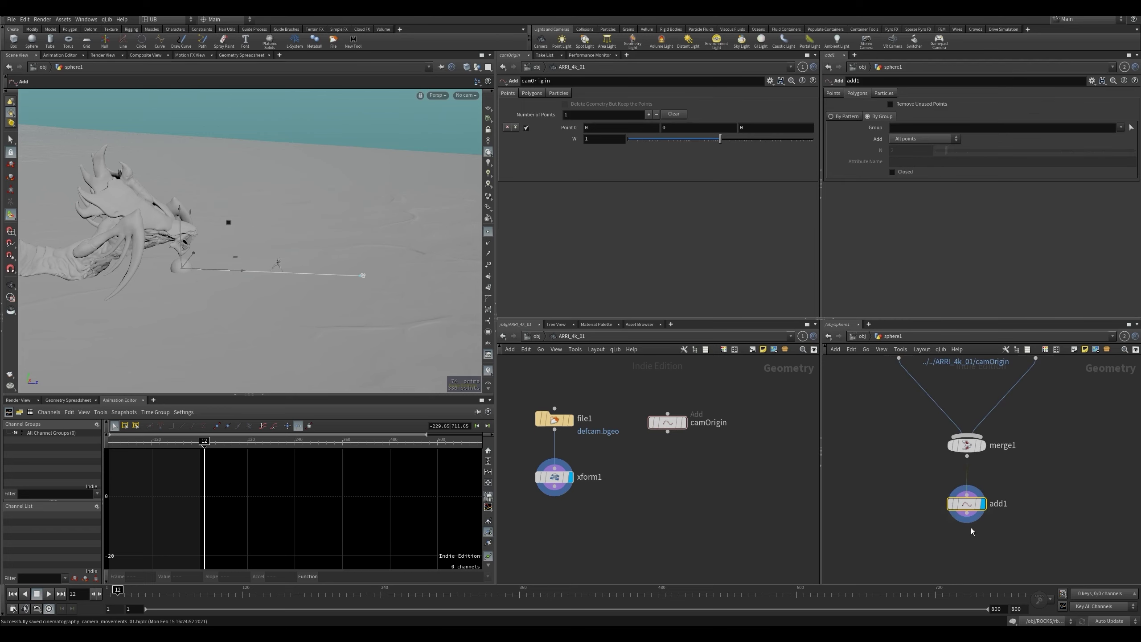
middle_click_drag(897, 505, 897, 487)
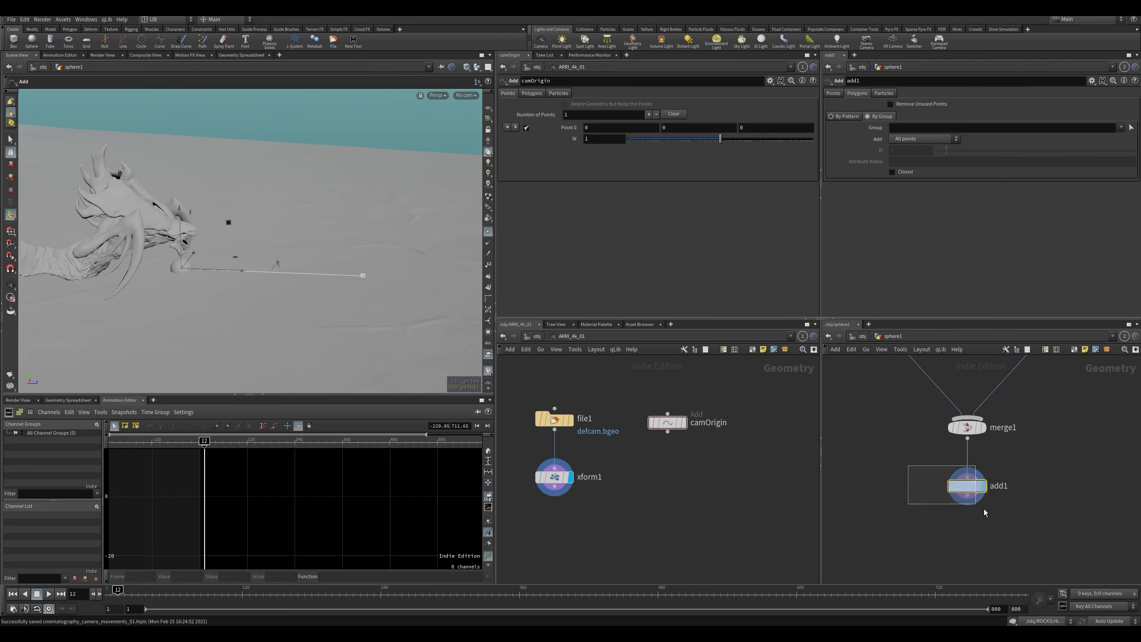
key("Tab")
type("mer")
key("Up")
key("Up")
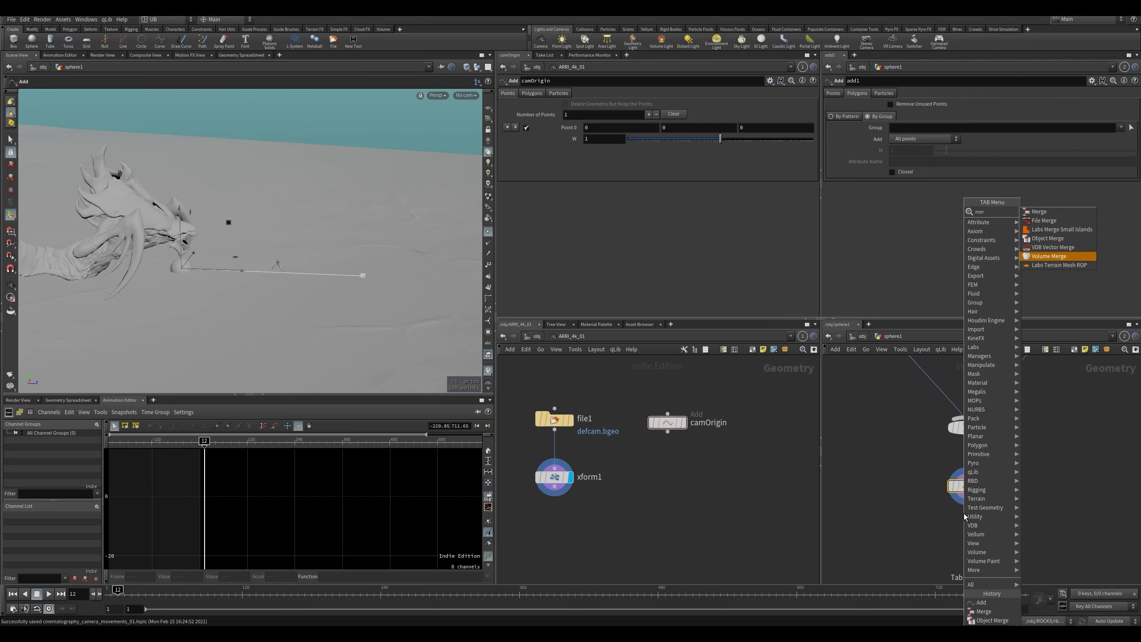
key("BackSpace")
key("BackSpace")
key("BackSpace")
type("meas")
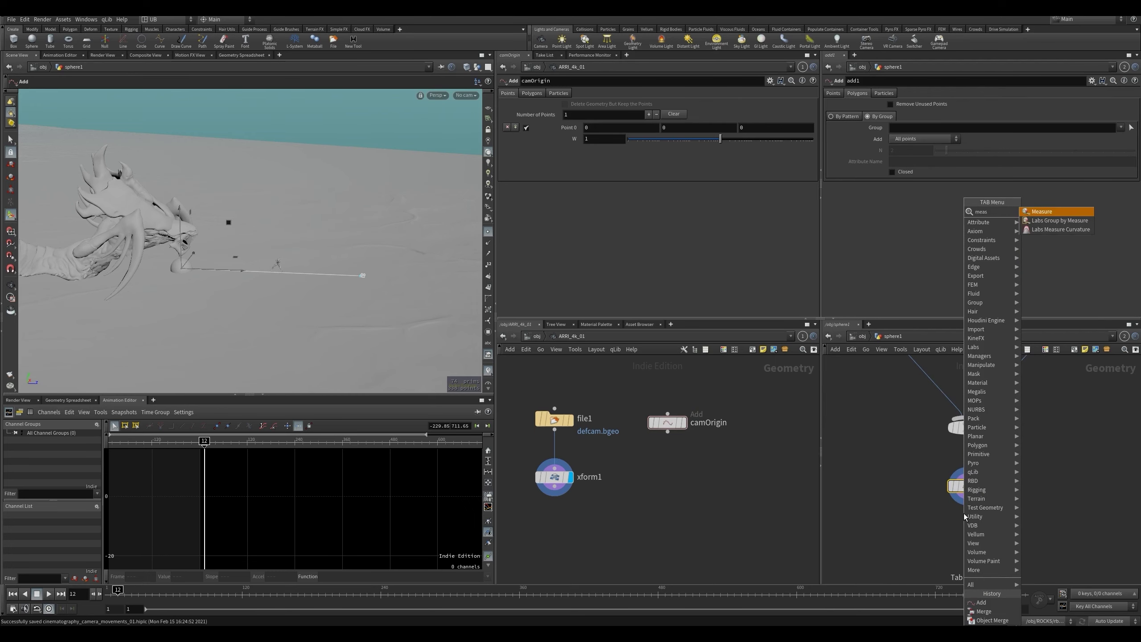
key("Return")
key("Return")
left_click(937, 126)
left_click(934, 134)
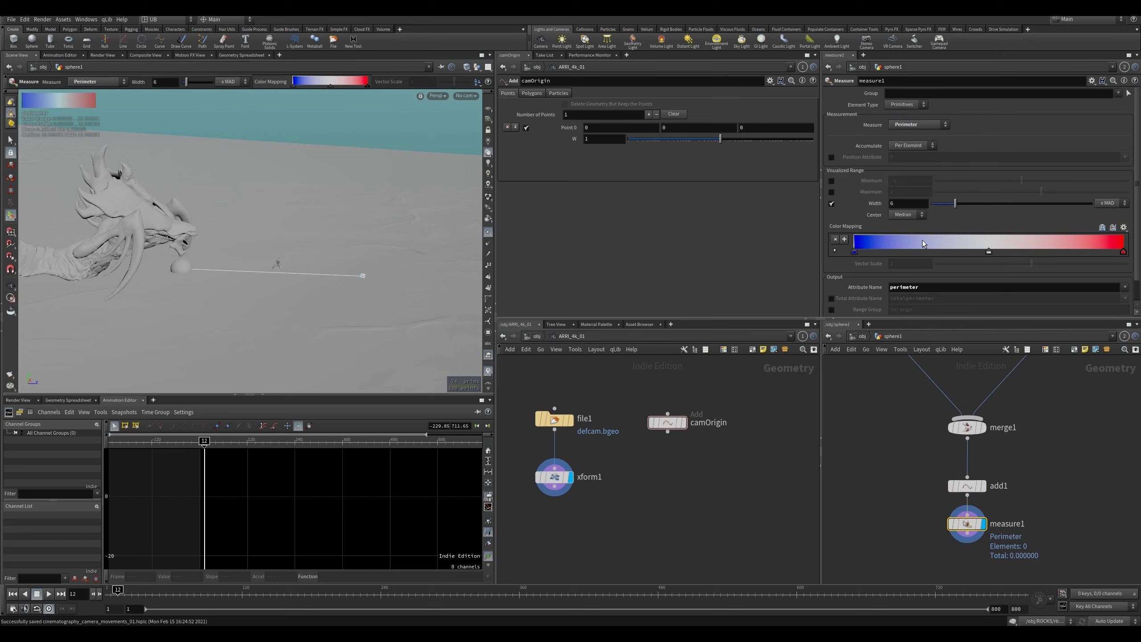
- Examine the primitive perimeter attribute of measure1 in the Geometry Spreadsheet
middle_click_drag(904, 497, 875, 449)
left_click_drag(892, 466, 959, 510)
left_click_drag(937, 476, 937, 486)
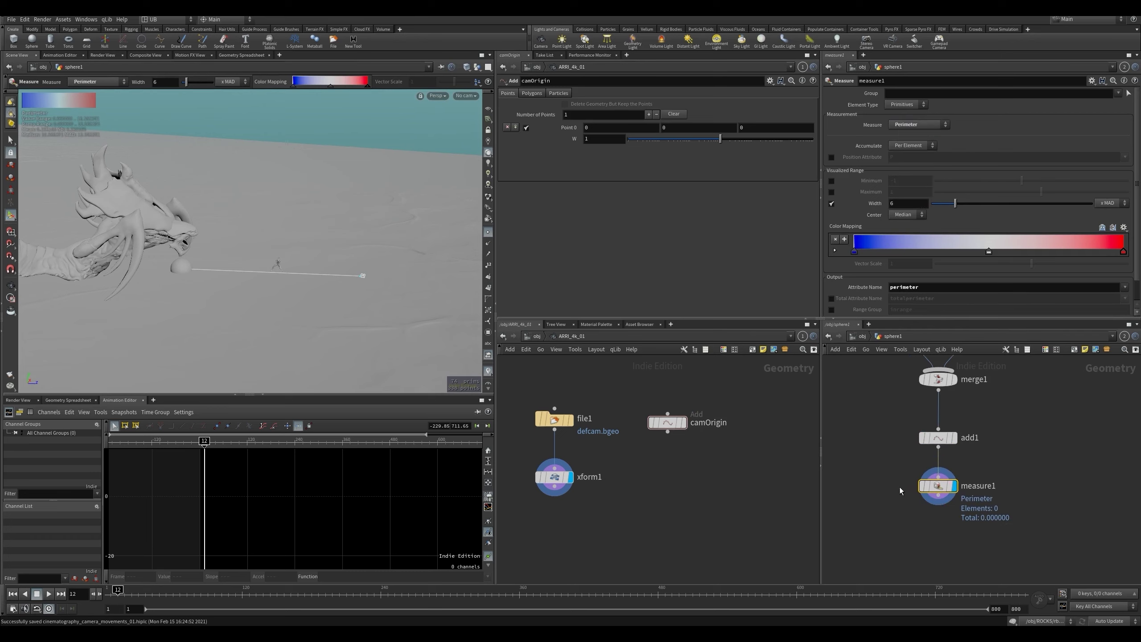
left_click(68, 400)
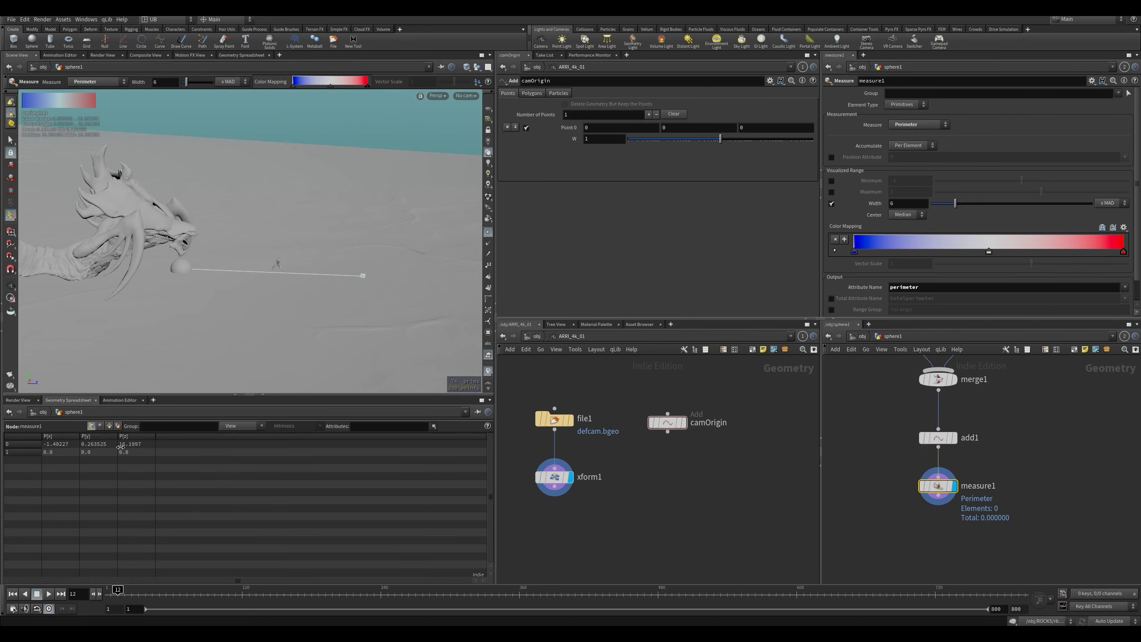
left_click(110, 427)
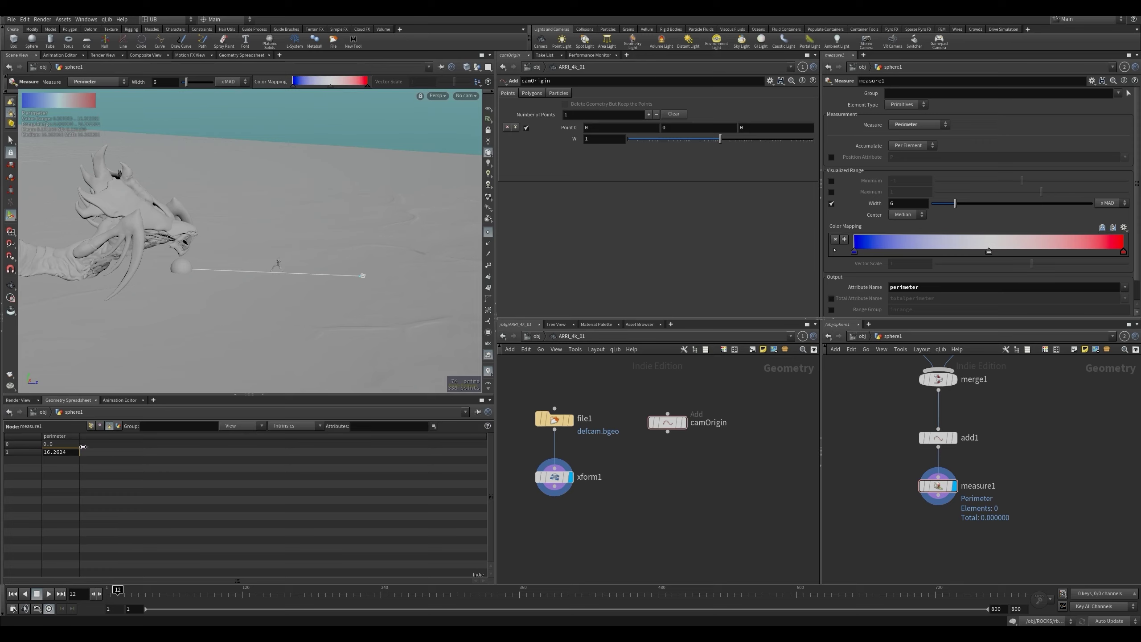
- Append a Null node below measure1 and display its result
left_click_drag(883, 468, 989, 515)
key("Tab")
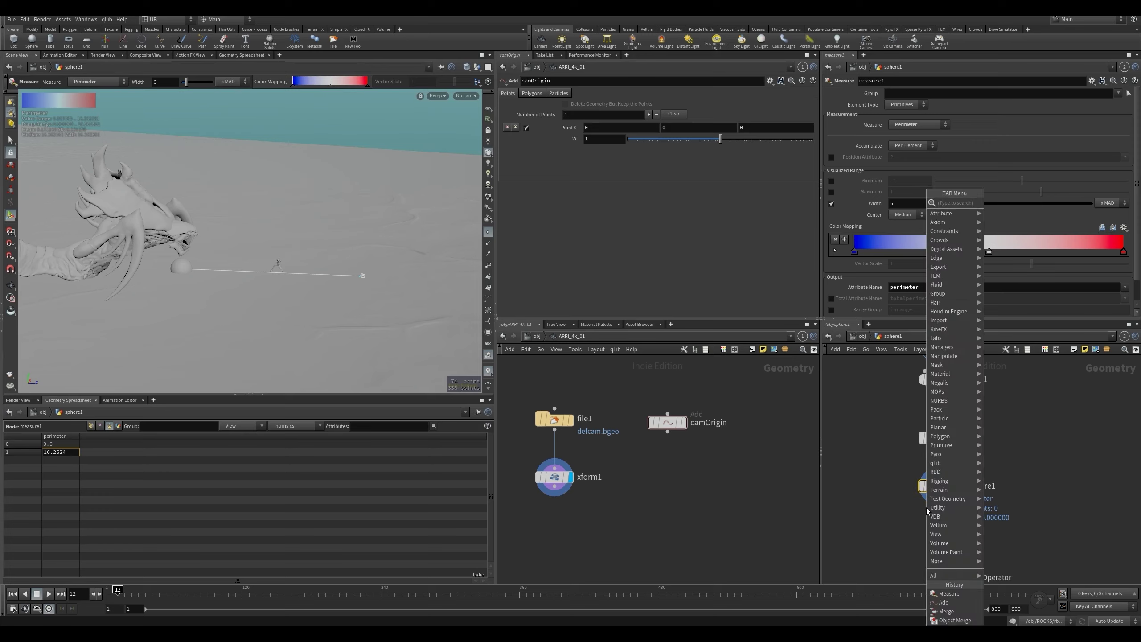
type("null")
key("shift+Return")
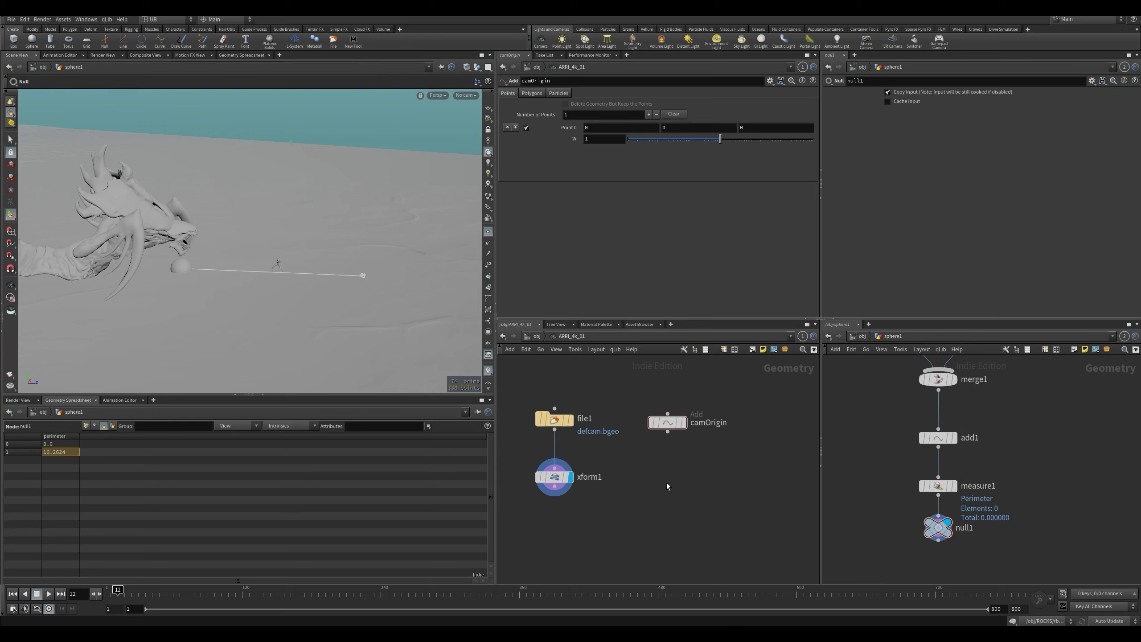
- Return the camera's network to the object level and adjust sphere1's Center to reposition the focus sphere
middle_click_drag(666, 482, 676, 484)
key("u")
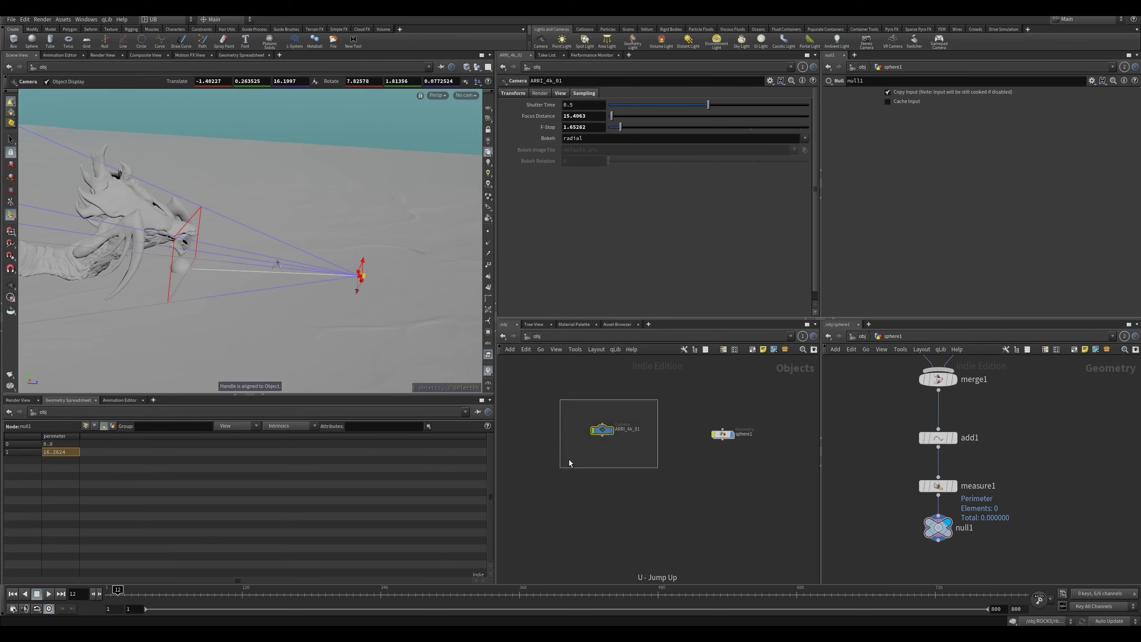
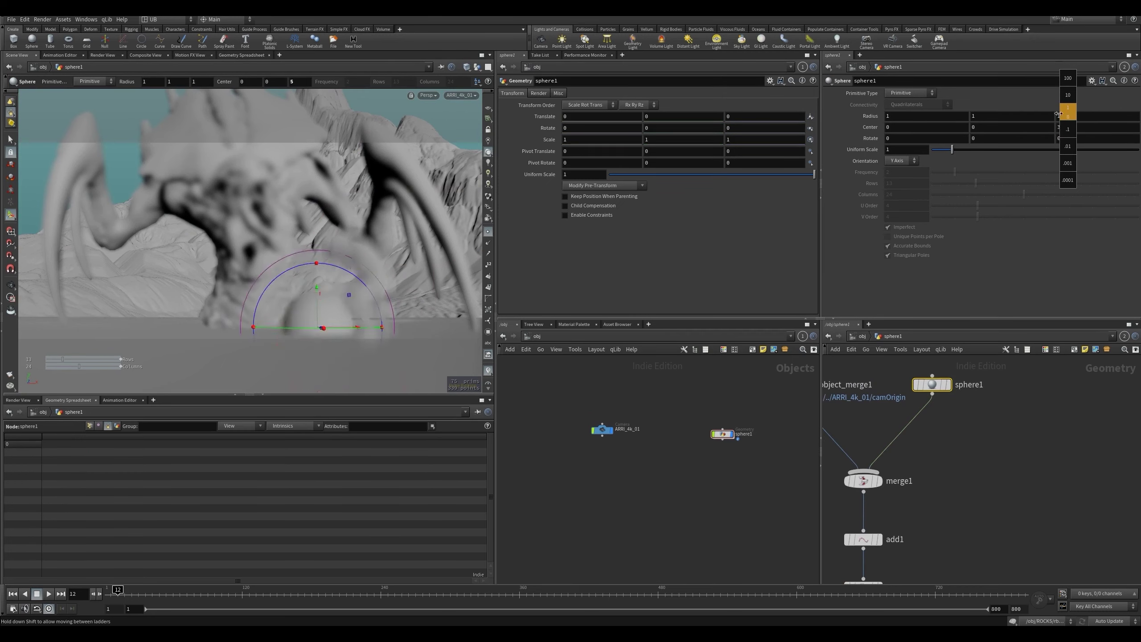
middle_click_drag(992, 126, 1018, 130)
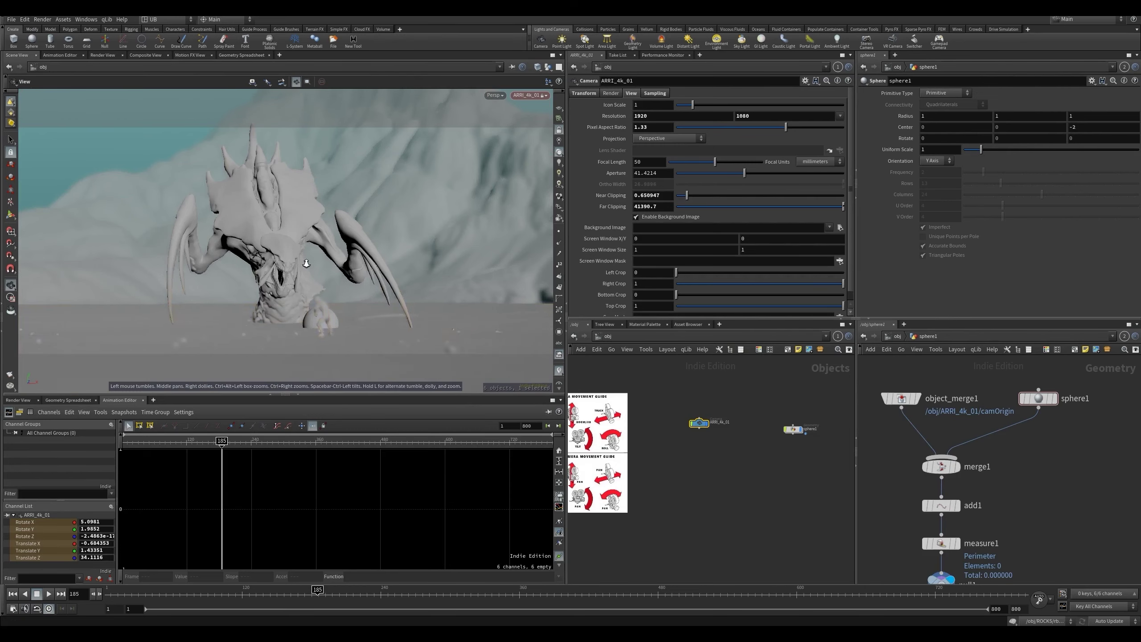
- Reframe the creature and focus sphere through the ARRI_4k_01 camera by dollying and turning the camera
scroll(331, 258, "up", 3)
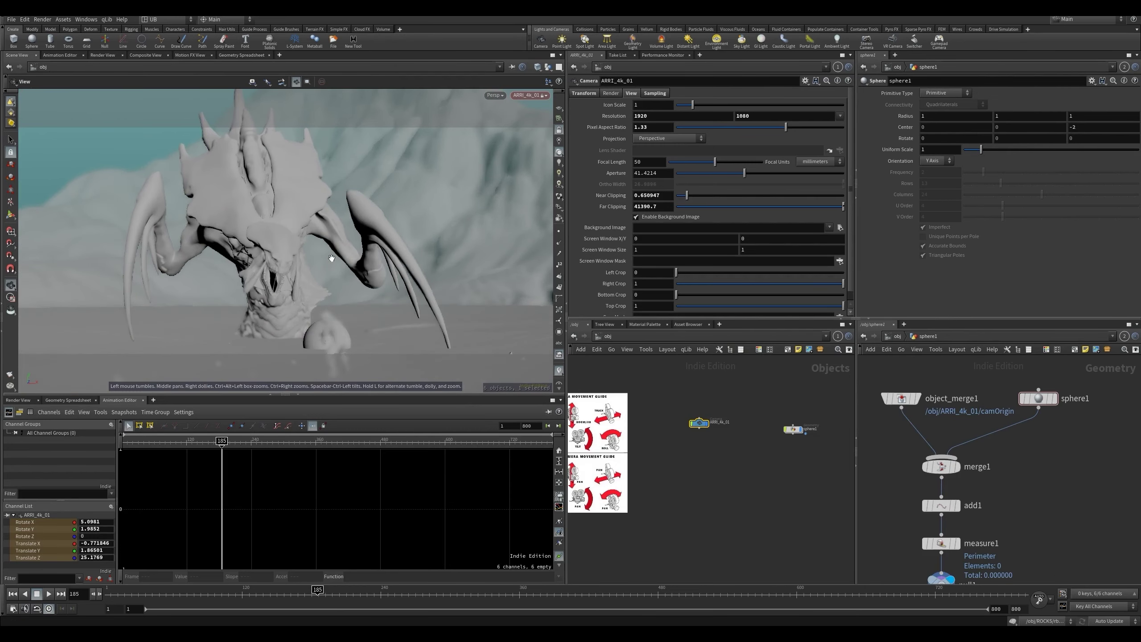
right_click_drag(267, 280, 288, 281)
left_click_drag(288, 282, 281, 278)
right_click_drag(282, 279, 299, 279)
mouse_move(288, 279)
left_mouse_down()
mouse_move(296, 286)
mouse_move(273, 275)
mouse_move(287, 280)
left_mouse_up()
right_click_drag(288, 279, 288, 275)
left_click_drag(288, 275, 304, 268)
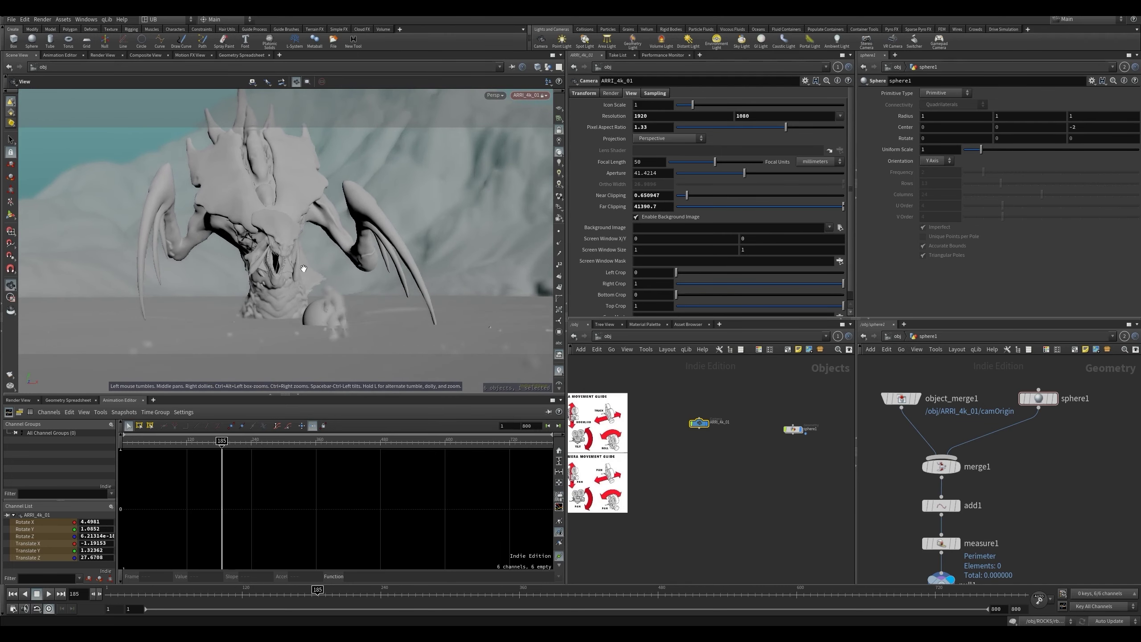
- Examine the Focus Distance expression in ARRI_4k_01's Sampling settings and the add1 and measure1 nodes that feed it
left_click_drag(699, 423, 705, 430)
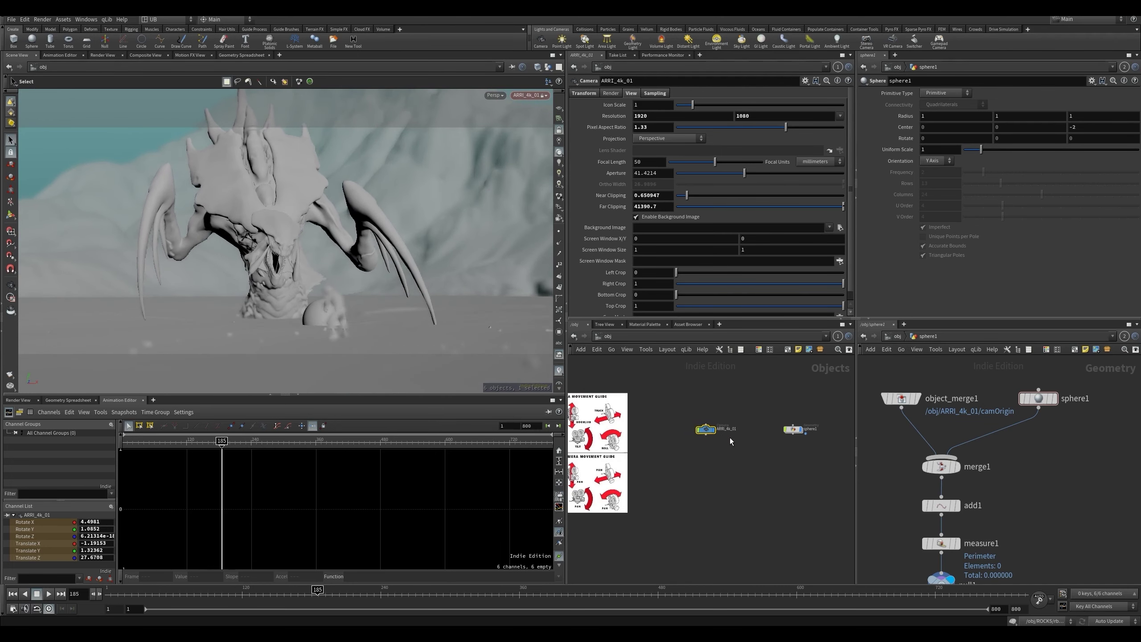
middle_click_drag(760, 415, 743, 401)
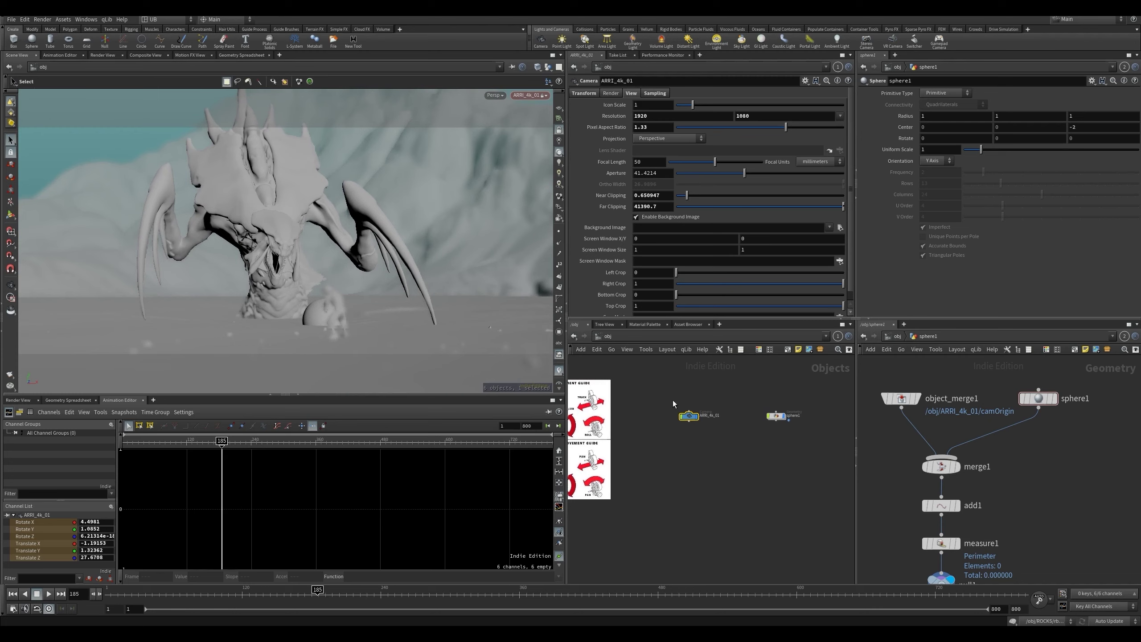
left_click(662, 94)
middle_click_drag(1037, 537, 1076, 510)
left_click_drag(942, 372, 935, 372)
mouse_move(926, 478)
middle_mouse_down()
mouse_move(929, 505)
mouse_move(925, 458)
middle_mouse_up()
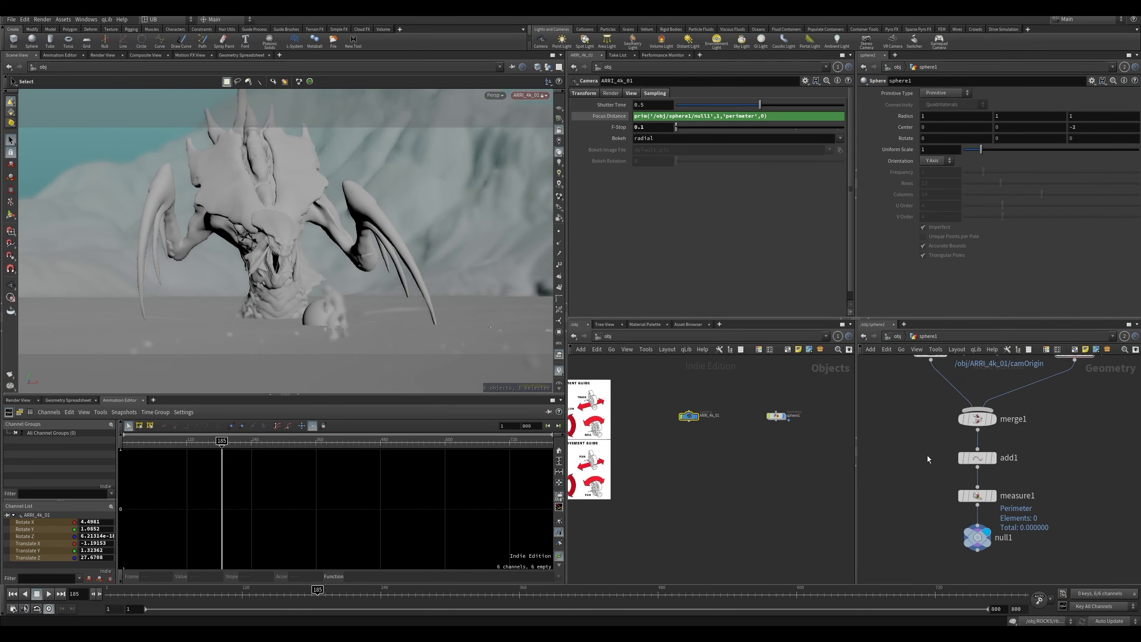
left_click(976, 458)
left_click(975, 496)
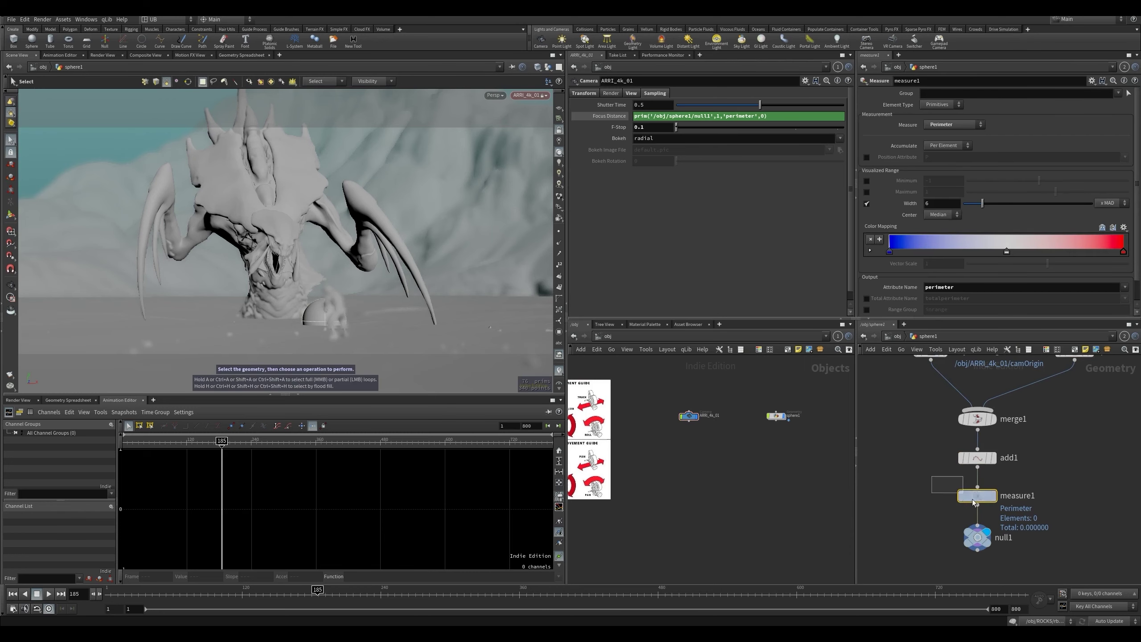
left_click(689, 416)
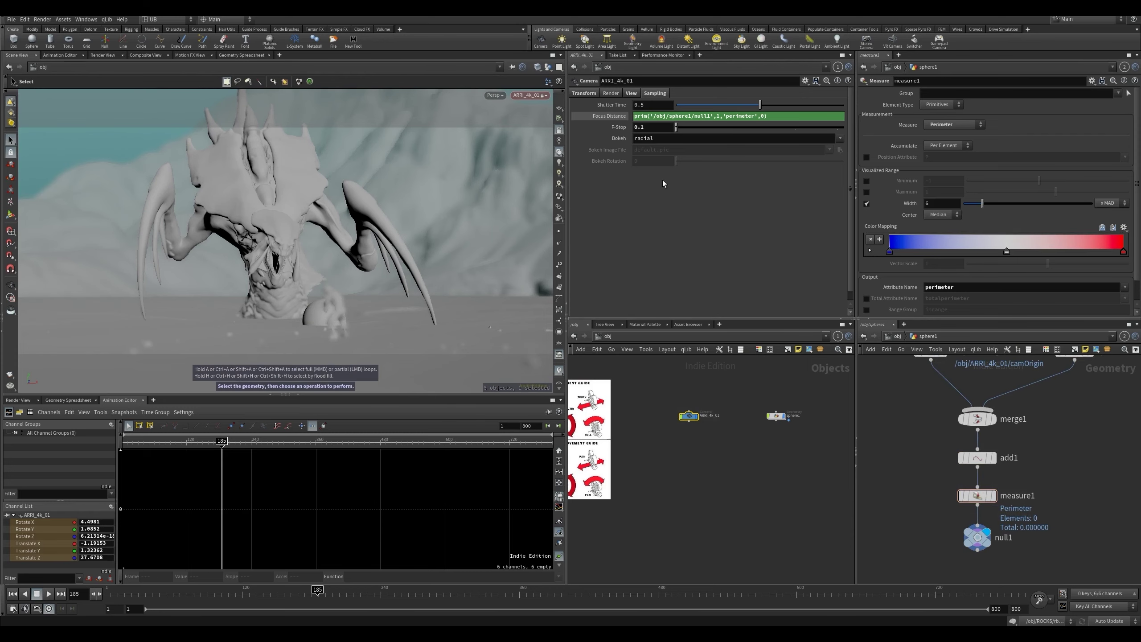
left_click(627, 118)
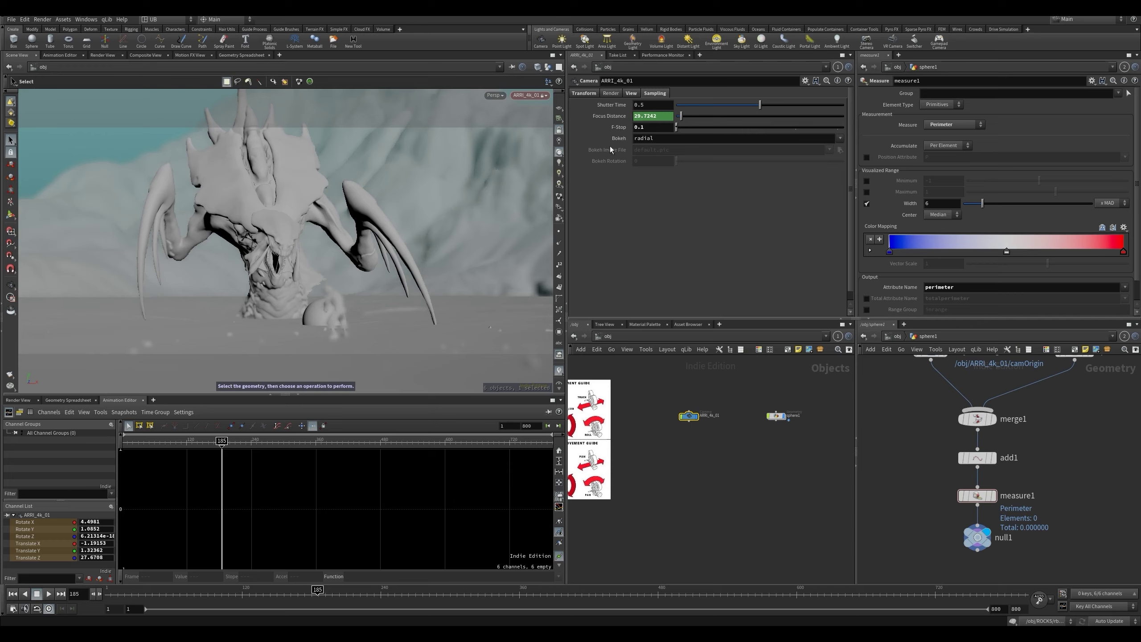
- Move the ARRI_4k_01 camera farther back from the creature to test the linked focus distance
right_click_drag(313, 268, 238, 288, "alt")
mouse_move(323, 270)
right_mouse_down()
mouse_move(400, 244)
mouse_move(372, 257)
mouse_move(377, 247)
mouse_move(364, 244)
mouse_move(311, 275)
right_mouse_up()
mouse_move(311, 274)
left_mouse_down()
mouse_move(311, 316)
mouse_move(307, 240)
mouse_move(313, 266)
left_mouse_up()
right_click_drag(313, 266, 292, 274)
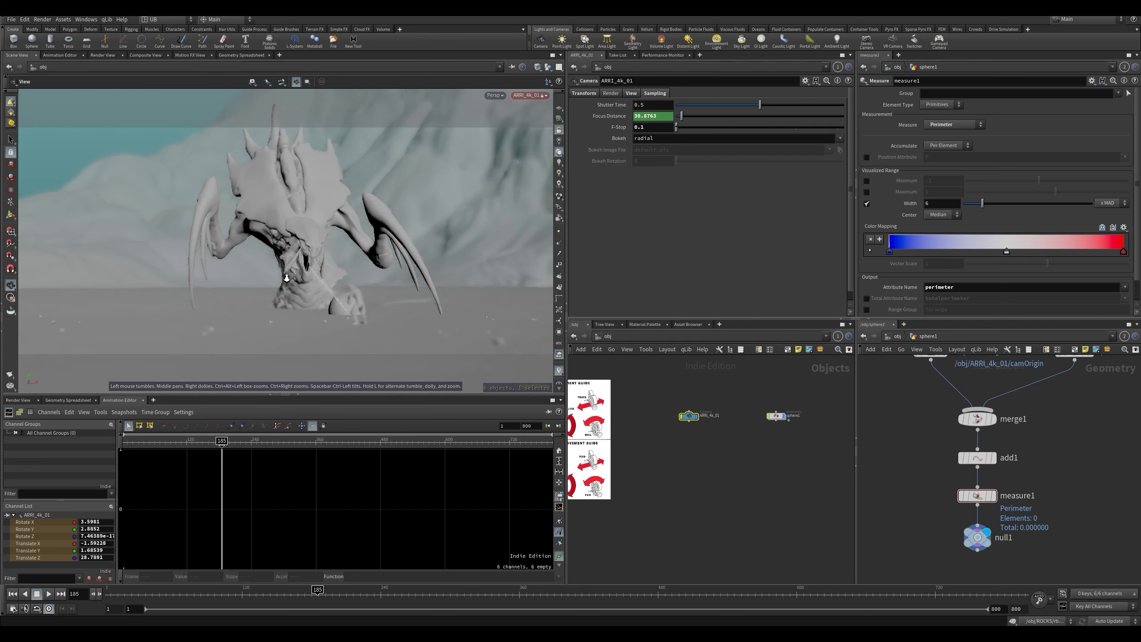
- Try offsetting sphere1's Center to 4 on Y and -1 on Z
middle_click_drag(1054, 418, 1022, 480)
left_click(1041, 412)
mouse_move(1091, 123)
middle_mouse_down()
mouse_move(1134, 107)
mouse_move(1047, 107)
mouse_move(1115, 104)
mouse_move(1081, 112)
mouse_move(1102, 111)
middle_mouse_up()
mouse_move(1020, 128)
middle_mouse_down()
mouse_move(1020, 114)
mouse_move(1057, 116)
mouse_move(1039, 118)
middle_mouse_up()
- Spread out the object_merge1 and sphere1 nodes and reset sphere1's Center Y and Z to 0
middle_click_drag(1028, 447, 1006, 456)
left_click_drag(1018, 421, 1046, 408)
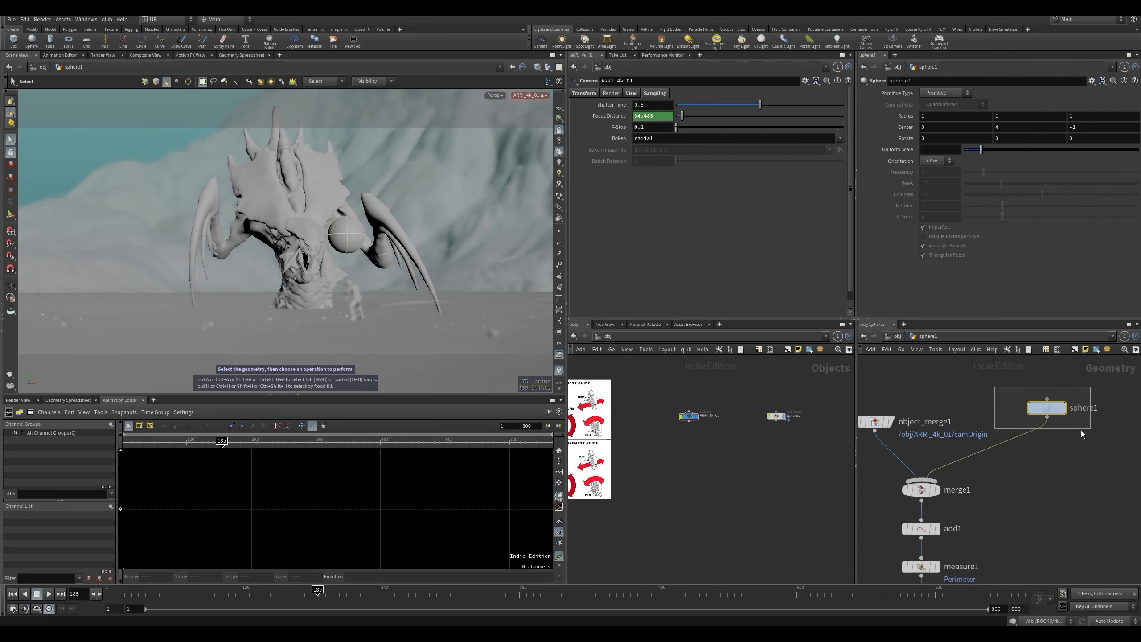
right_click(1052, 437)
left_click(995, 403)
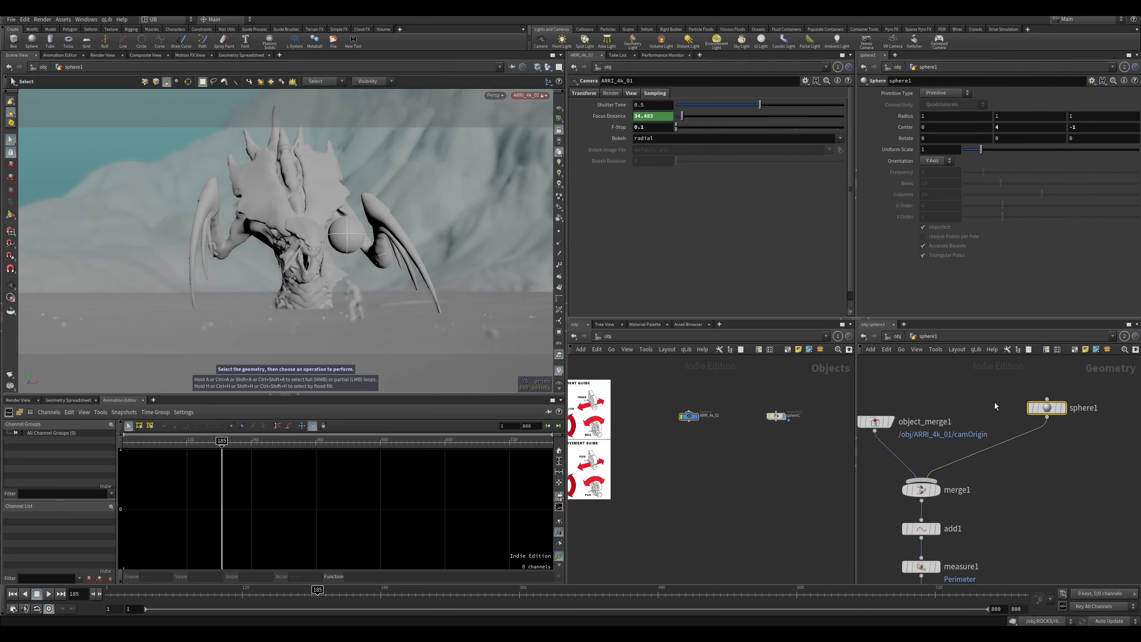
middle_click_drag(998, 427, 1057, 422)
left_click_drag(933, 417, 915, 397)
middle_click_drag(1008, 408, 971, 418)
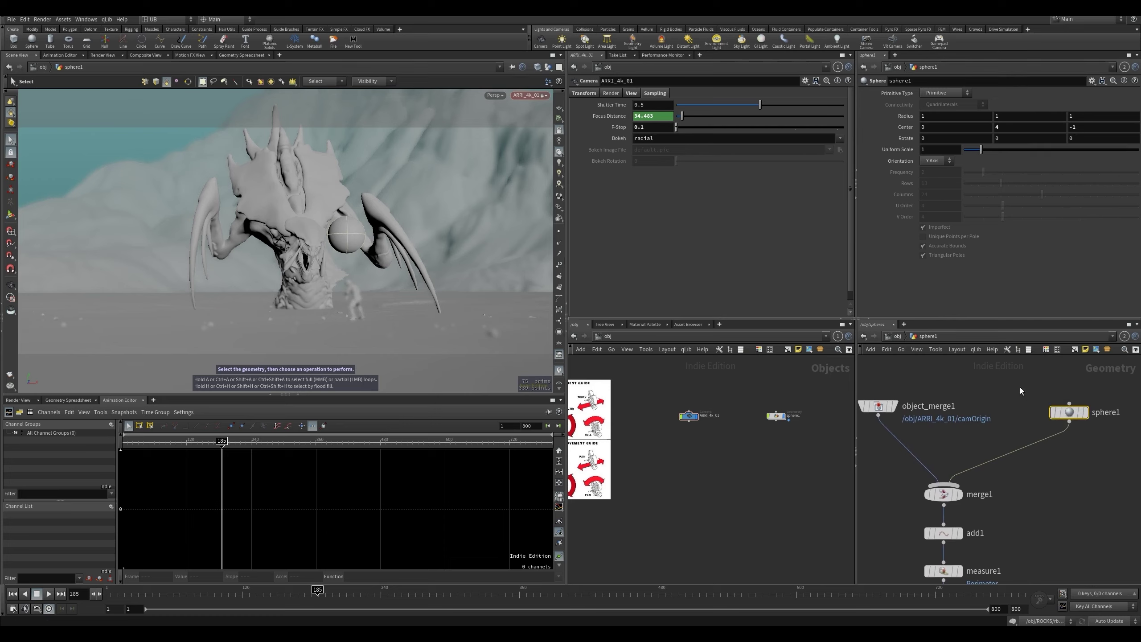
middle_click(1079, 125, "ctrl")
middle_click(1026, 127, "ctrl")
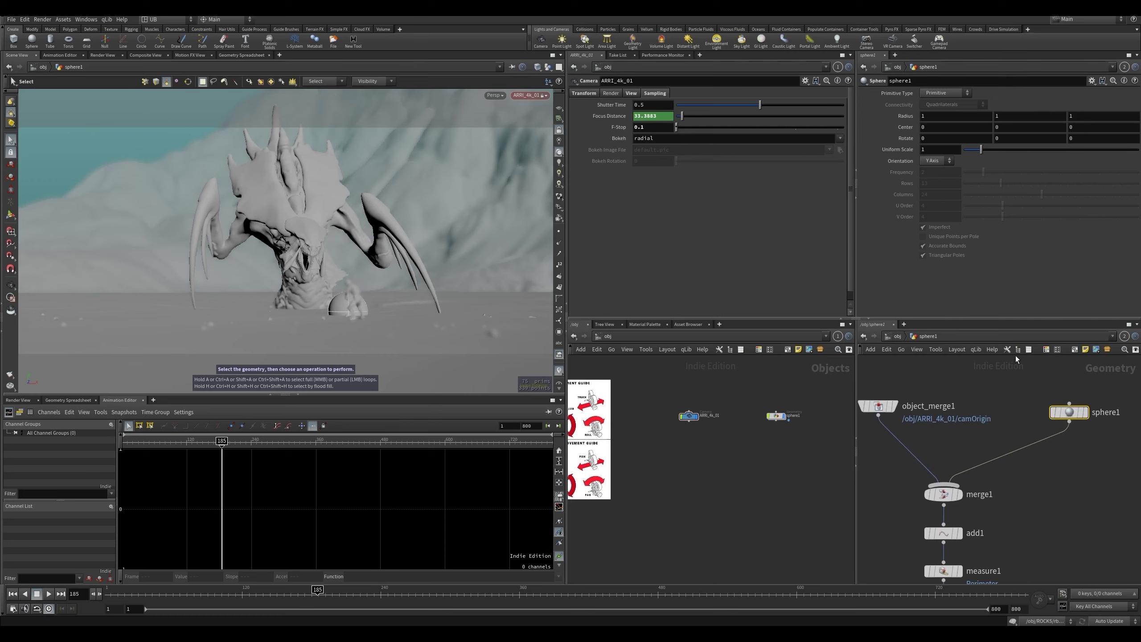
- Insert a Transform node between sphere1 and merge1
key("Tab")
type("tra")
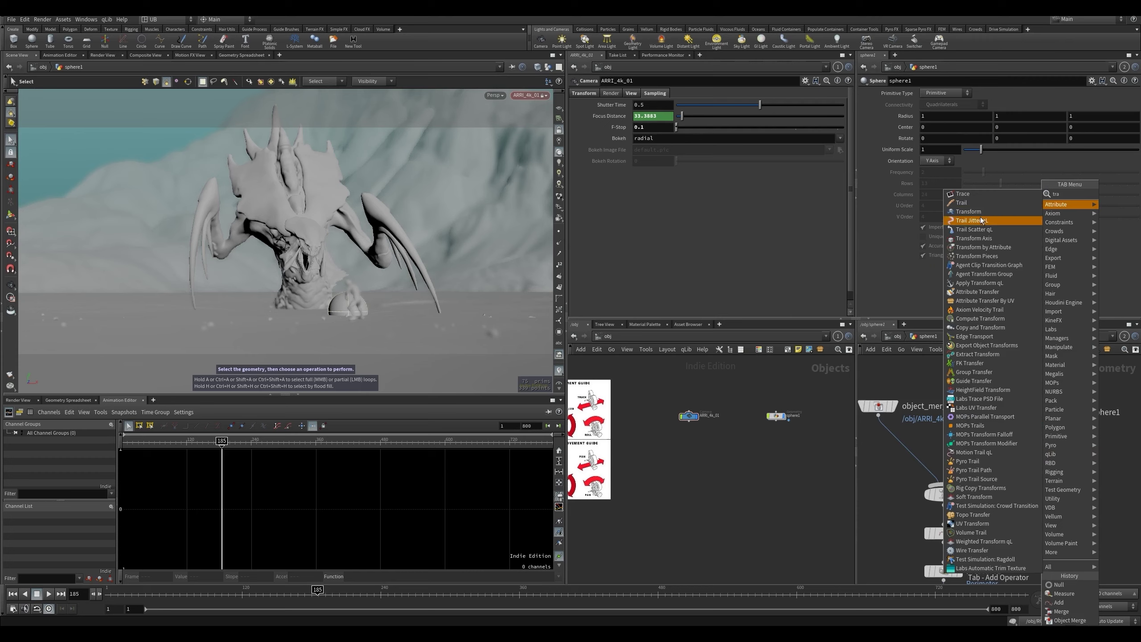
left_click(987, 212)
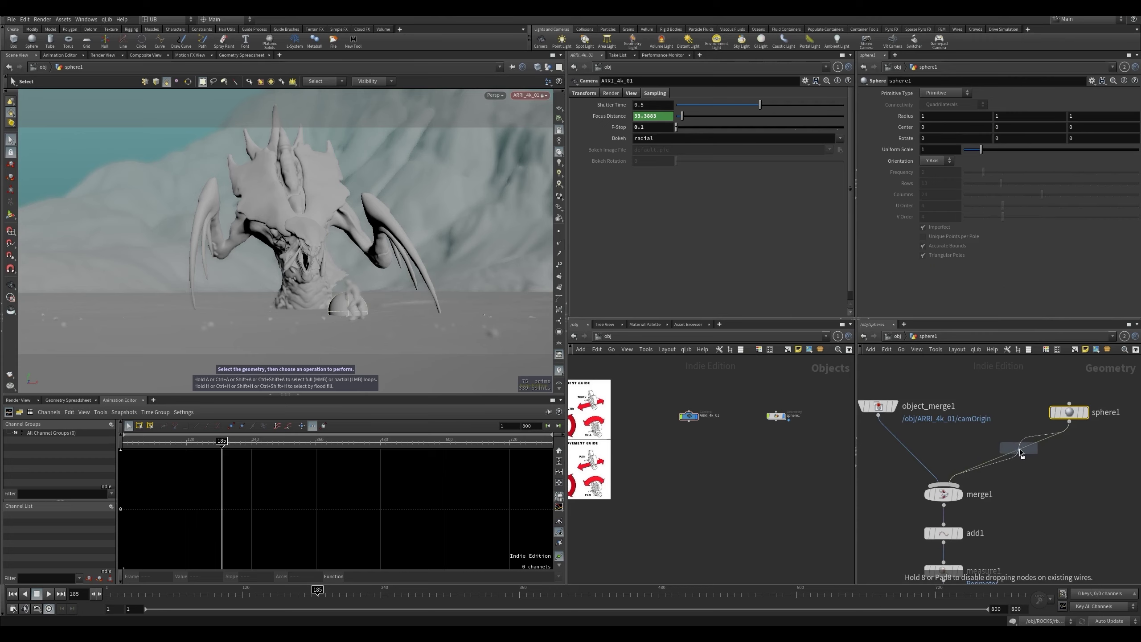
left_click(1051, 455)
- Edit the parameter interface of the sphere1 object, making its Transform, Render and Misc folders invisible
left_click(776, 416)
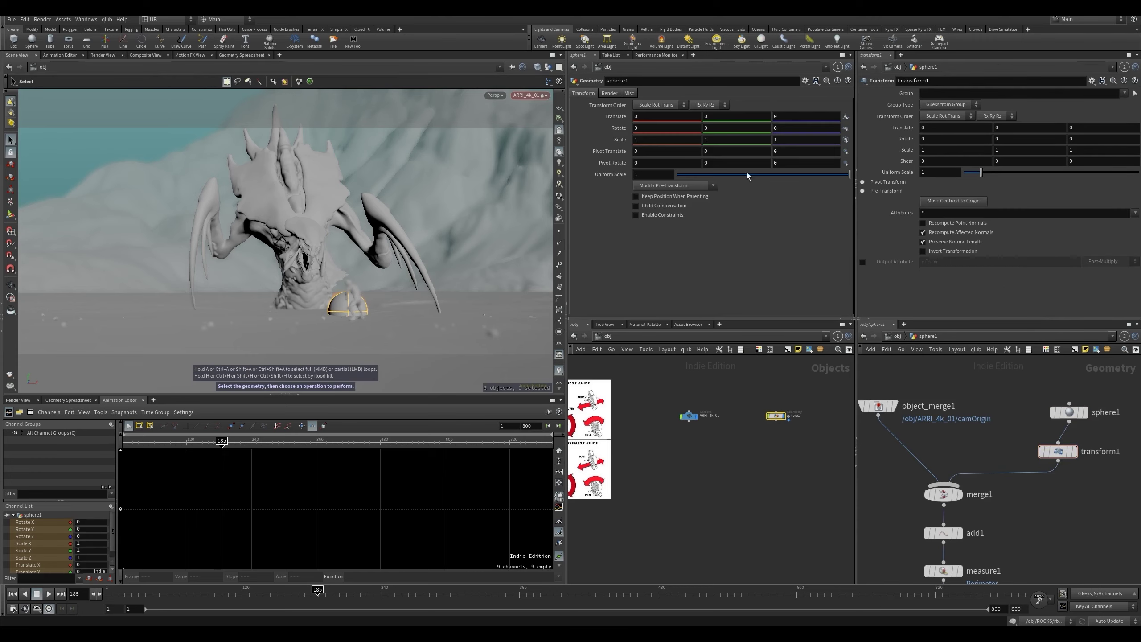
left_click(807, 83)
left_click(820, 94)
left_click_drag(698, 13, 430, 158)
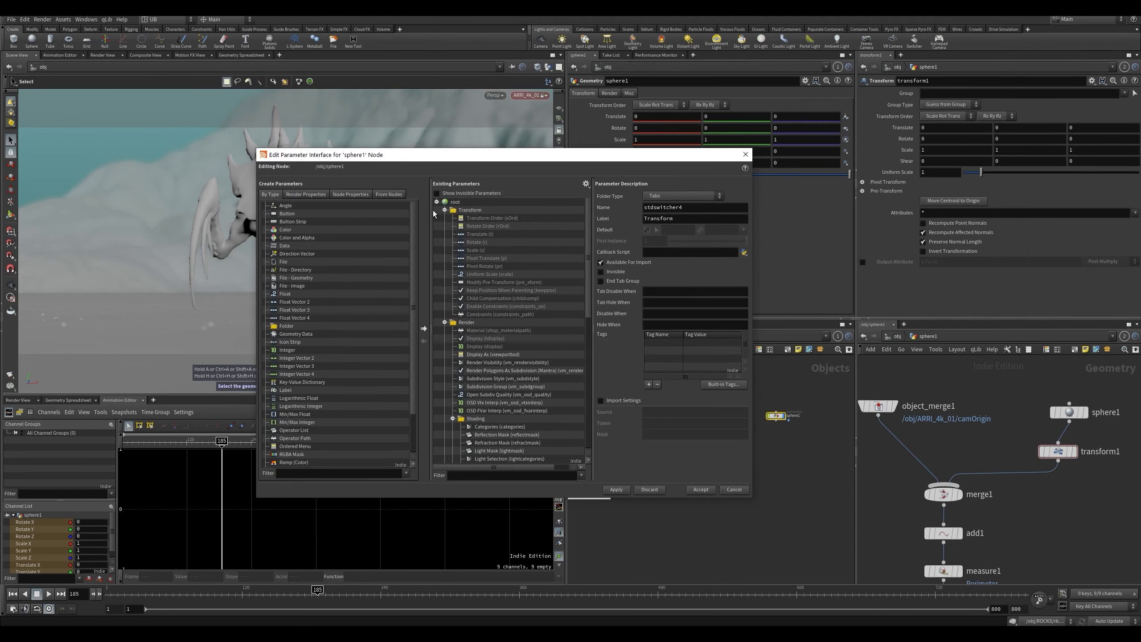
left_click(445, 210)
right_click(487, 211)
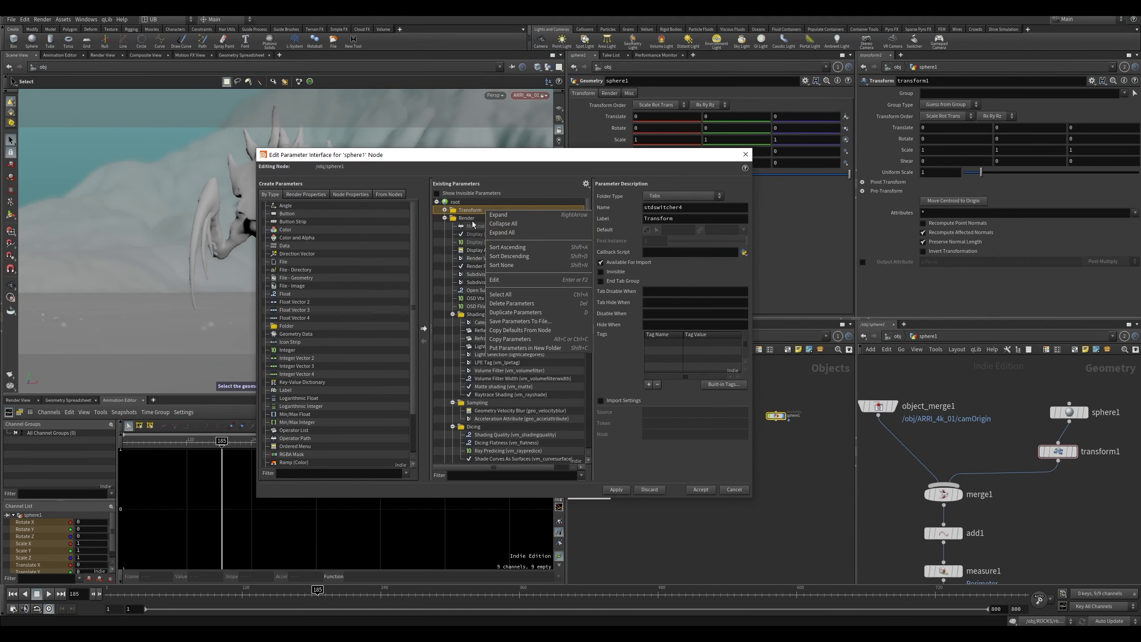
left_click(503, 223)
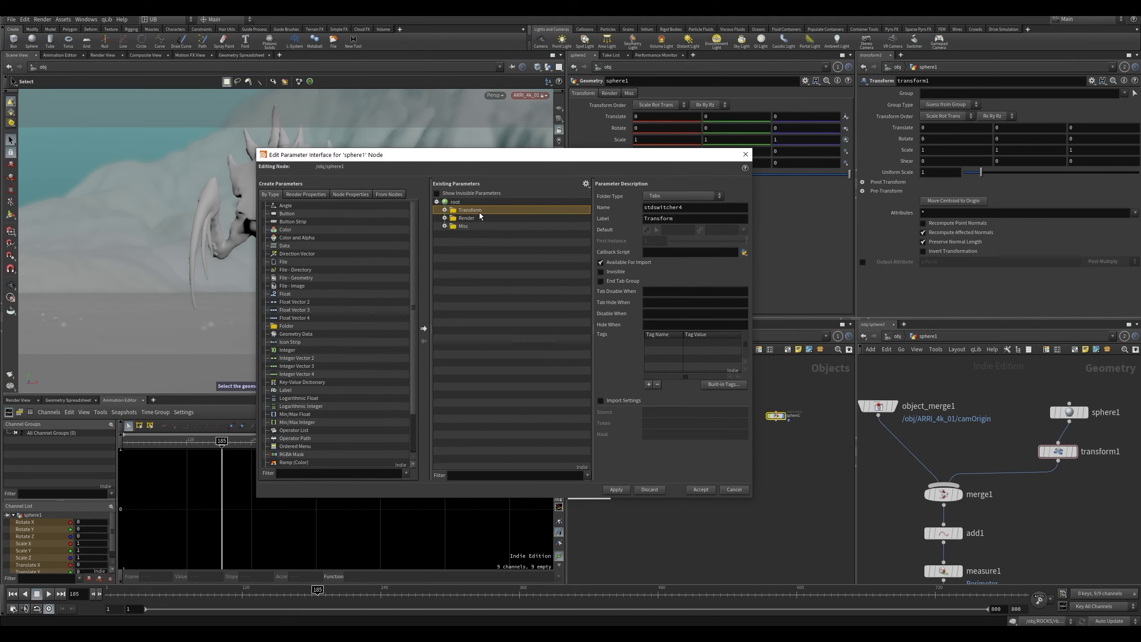
left_click(464, 226, "shift")
left_click(621, 272)
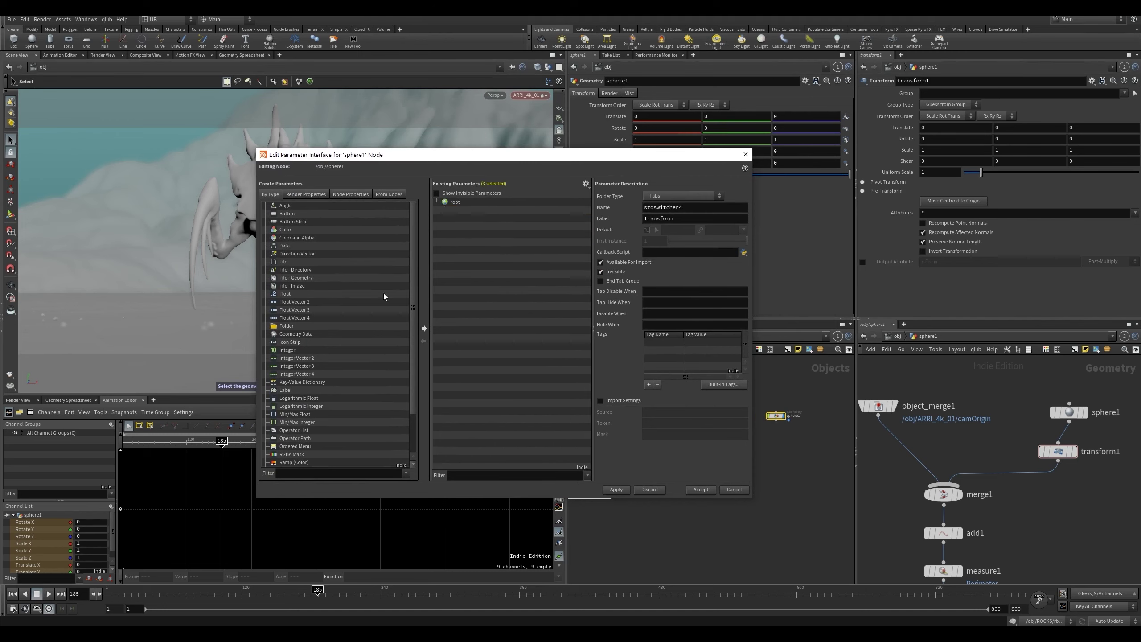
- Add all of transform1's parameters from the existing nodes to the sphere1 object's interface and accept the edit
left_click(357, 194)
left_click(389, 195)
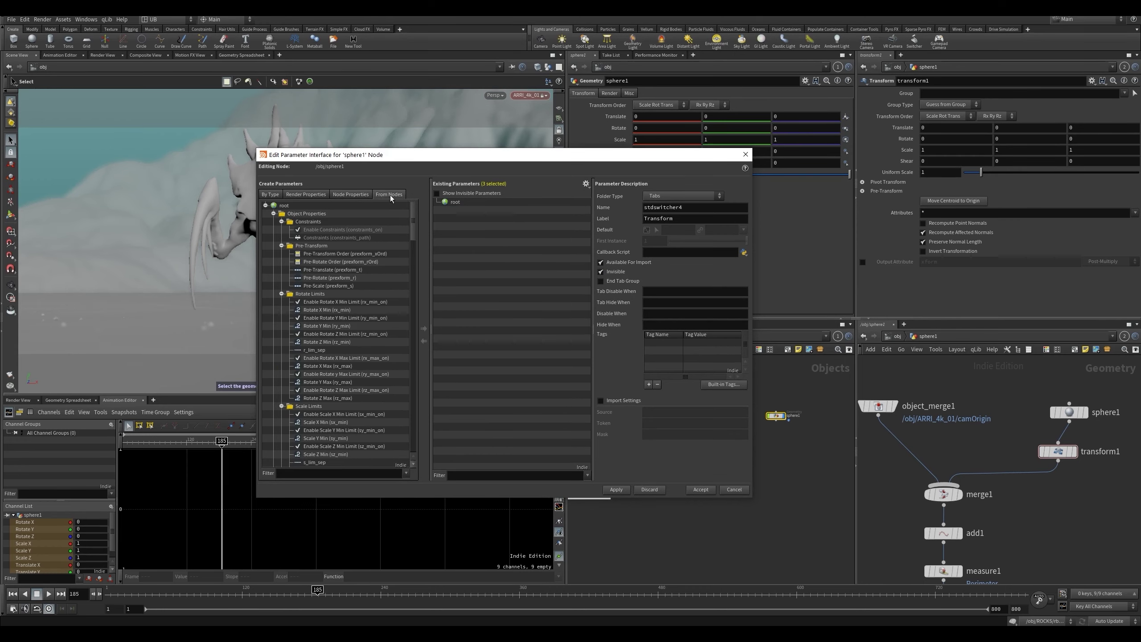
left_click(282, 382)
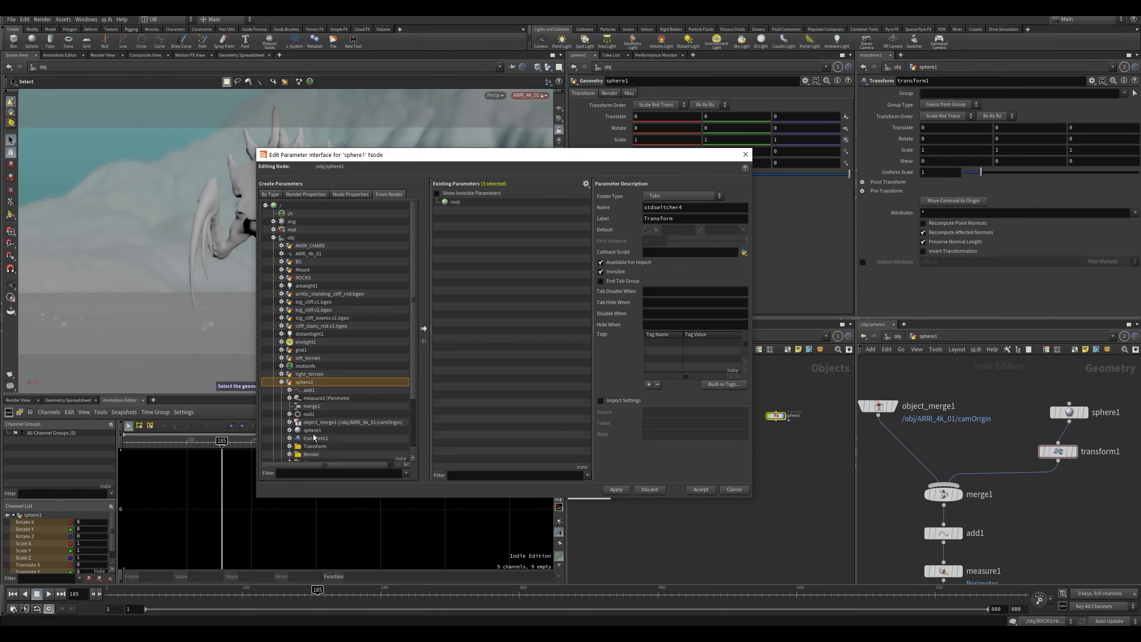
left_click_drag(341, 438, 454, 203)
left_click(700, 489)
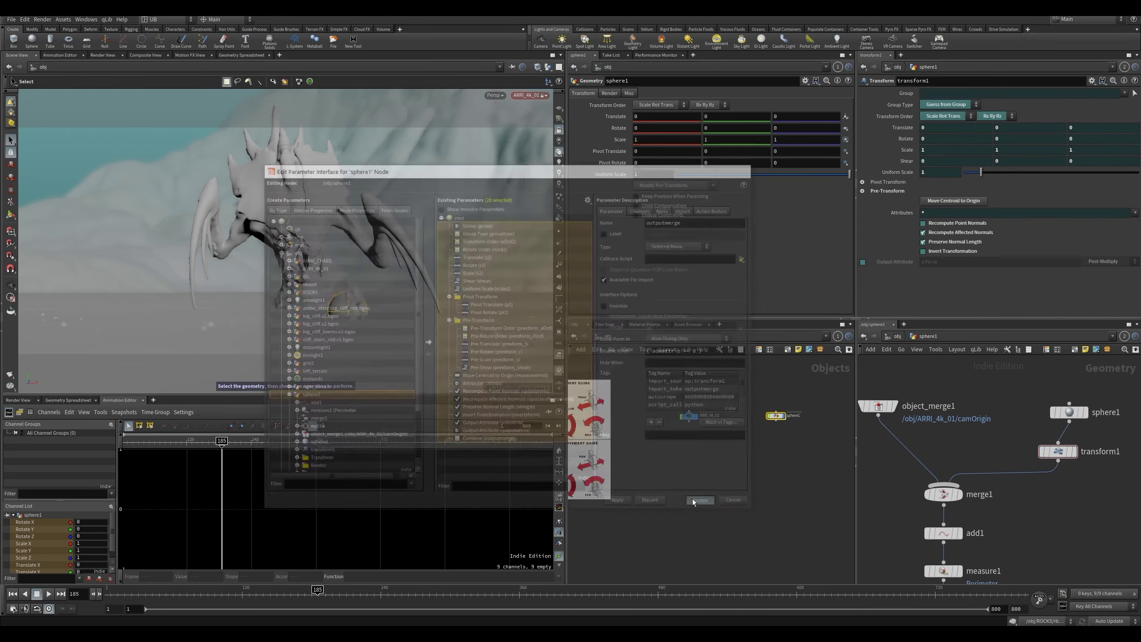
- Set the sphere1 object's promoted Translate Z to -1.2, check the transform1 handle and reselect the sphere1 object
middle_click_drag(802, 139, 838, 118)
middle_click_drag(754, 128, 790, 127)
key("Return")
left_click(1058, 452)
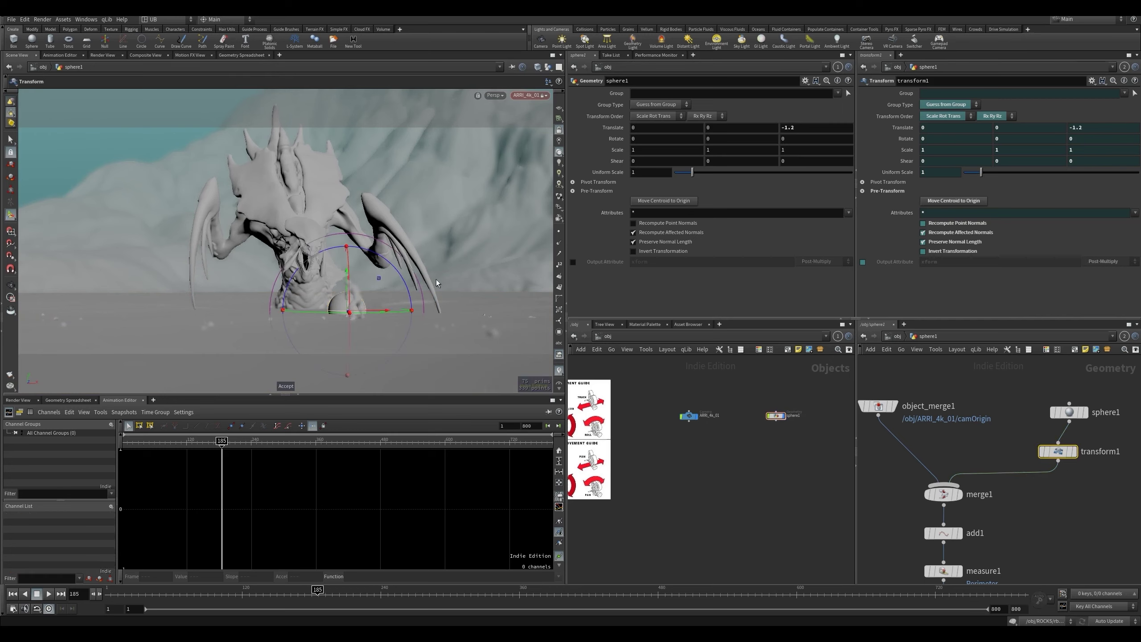
left_click_drag(817, 379, 748, 453)
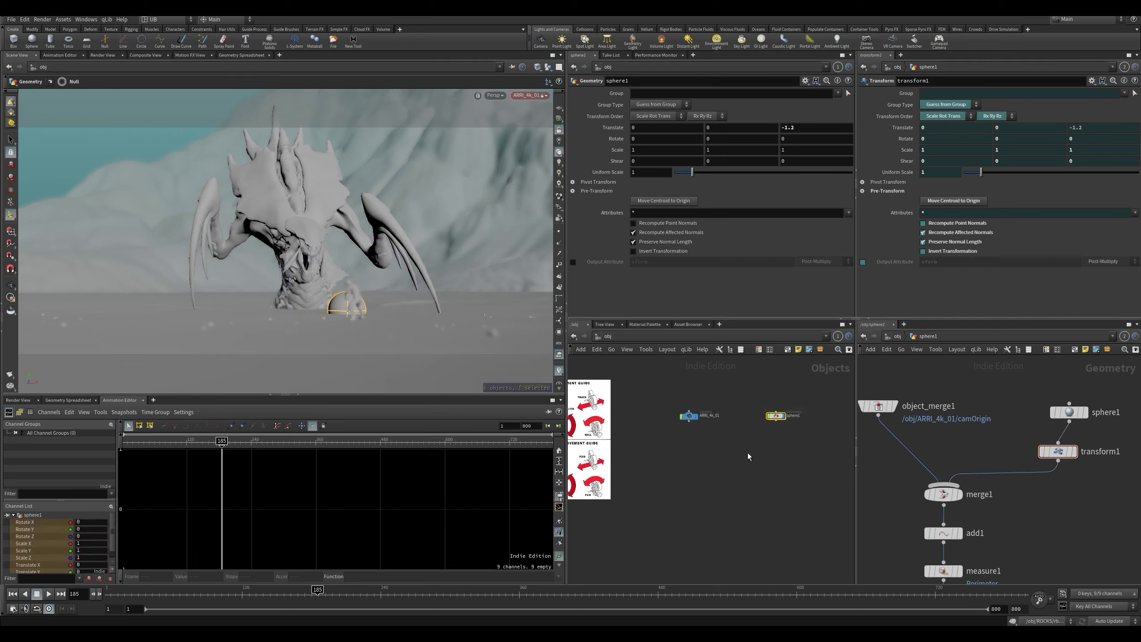
- Dolly ARRI_4k_01 closer to the creature, to about Z 27, and raise its F-Stop to about 1.88
left_click_drag(729, 385, 687, 452)
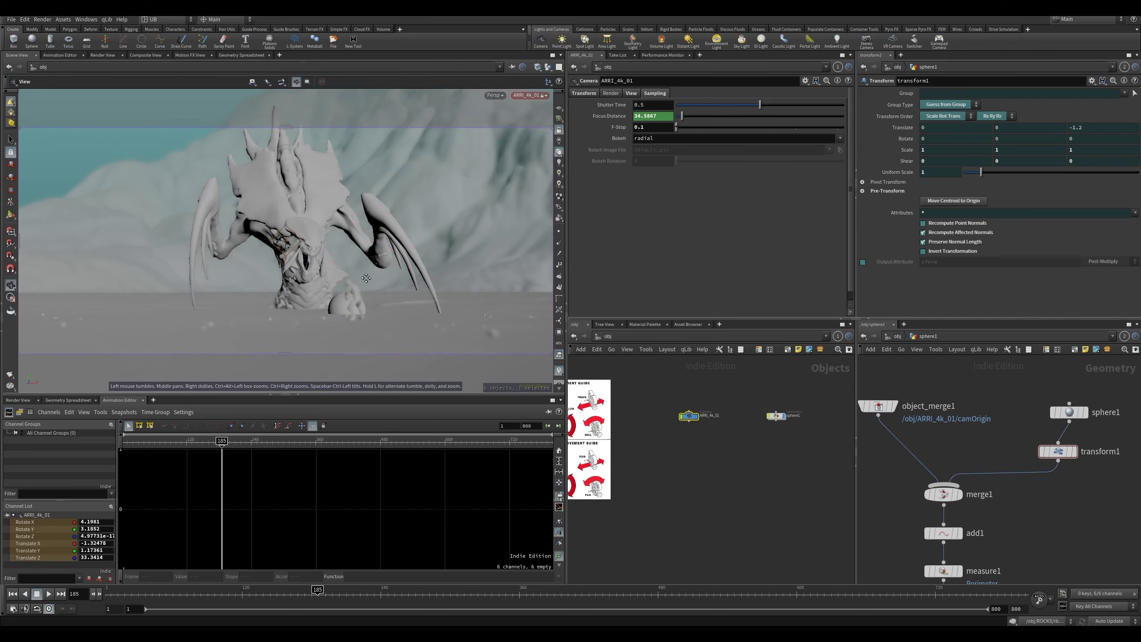
mouse_move(310, 270)
middle_mouse_down("alt")
mouse_move(292, 288)
mouse_move(315, 290)
mouse_move(315, 263)
middle_mouse_up("alt")
right_click_drag(315, 264, 323, 271, "alt")
middle_click_drag(324, 277, 313, 271, "alt")
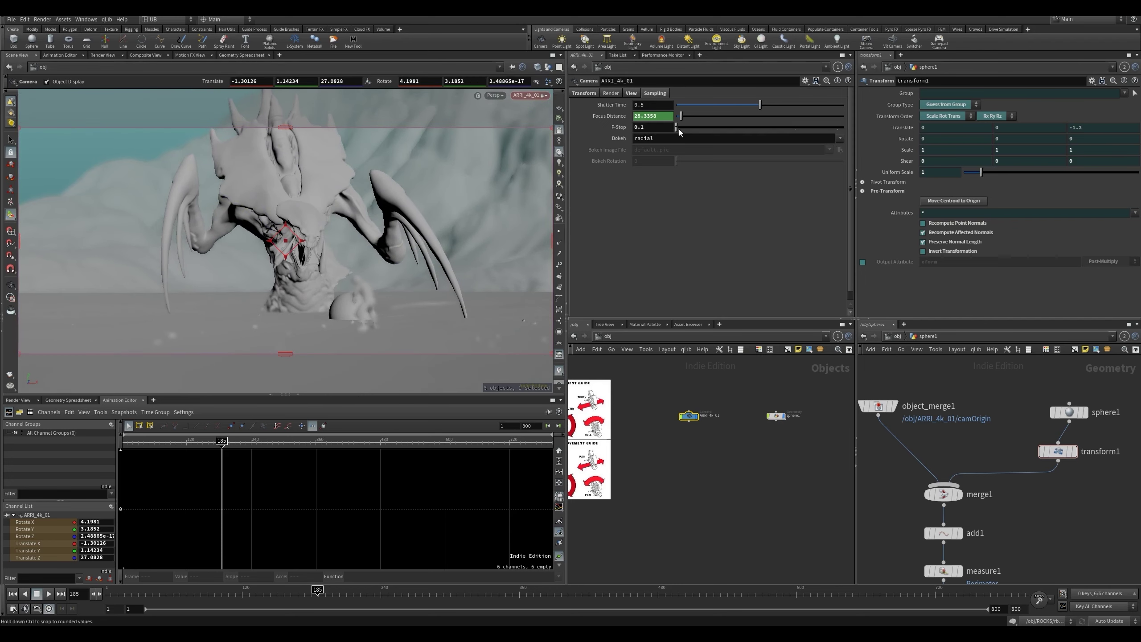
left_click_drag(679, 128, 693, 129)
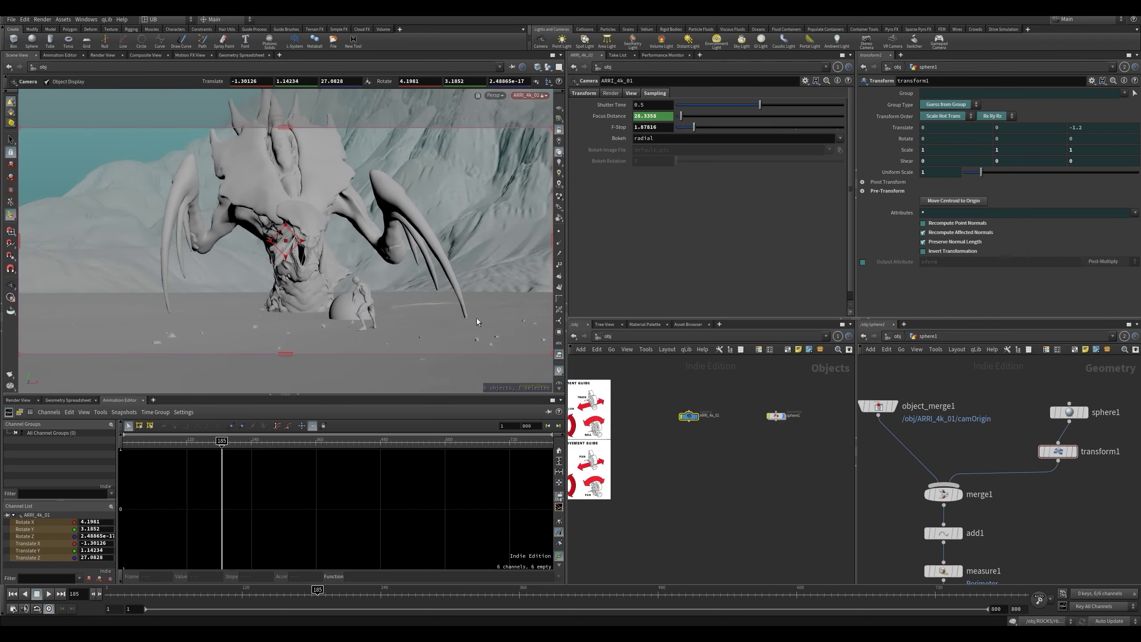
key("Escape")
- Show ARRI_4k_01's camera manipulator, try its Focus Handle and switch on its Orientation Handle
left_click_drag(664, 392, 679, 407)
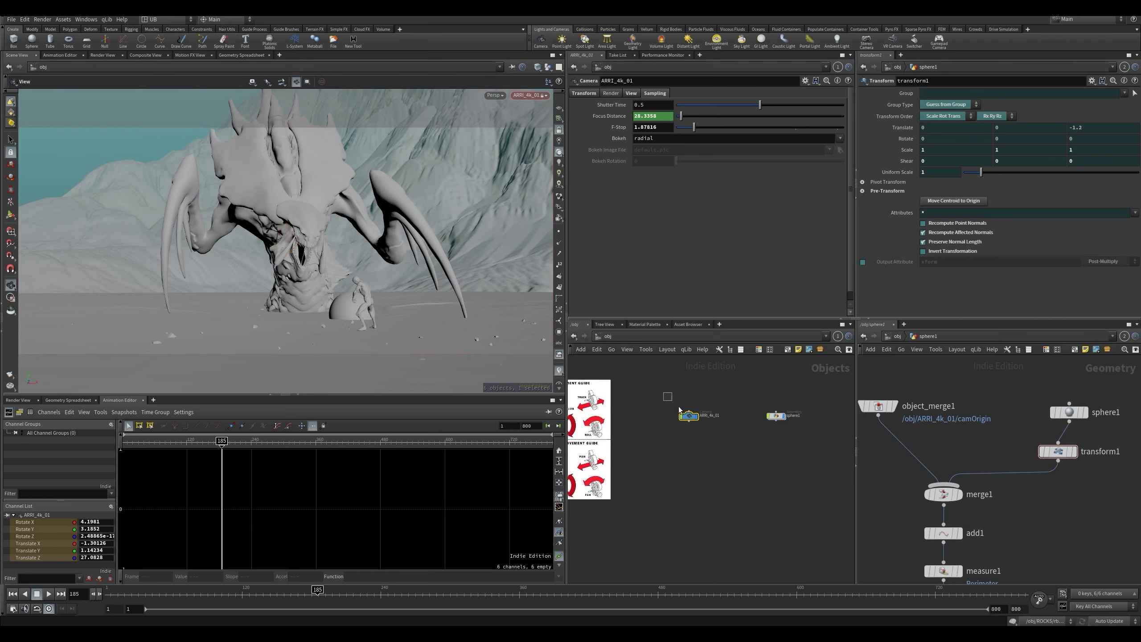
key("Return")
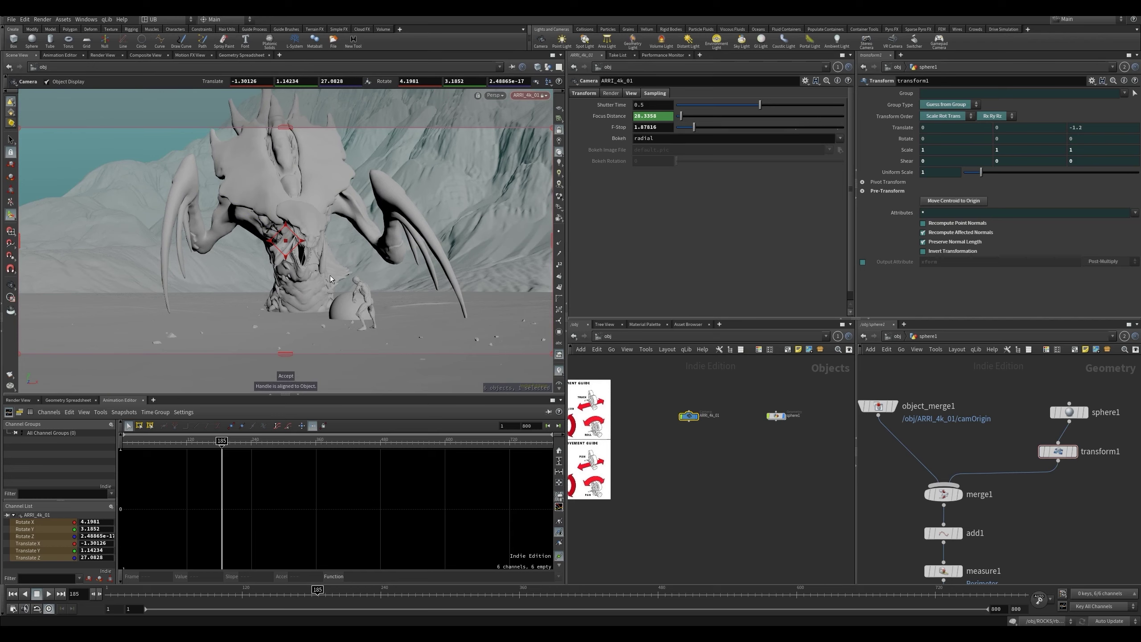
right_click(285, 238)
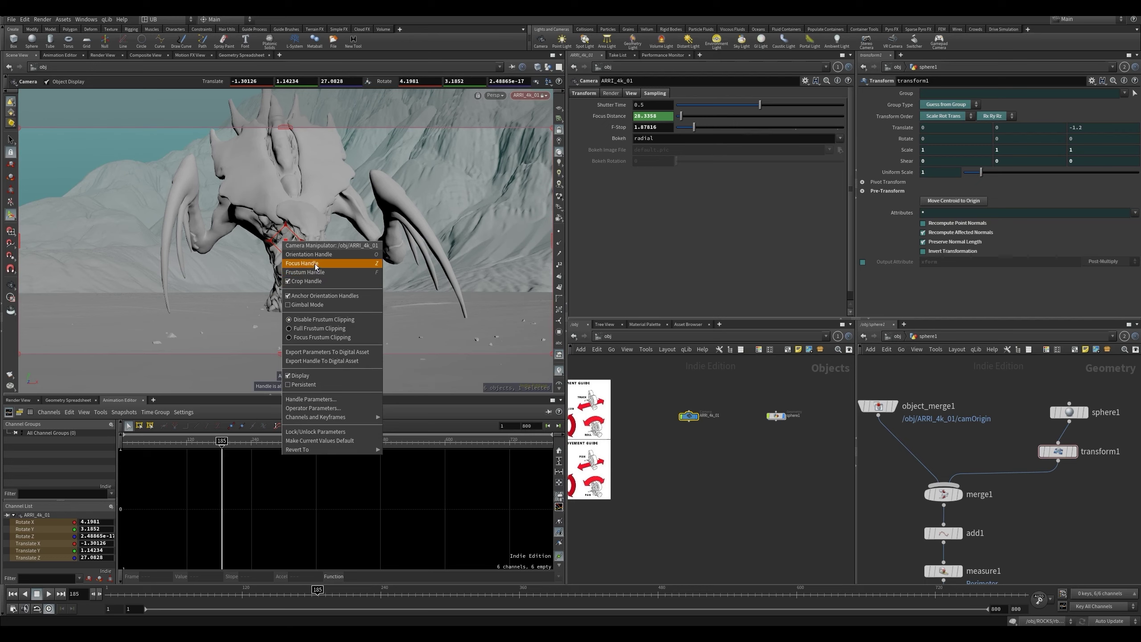
left_click(310, 265)
right_click(291, 243)
right_click(285, 241)
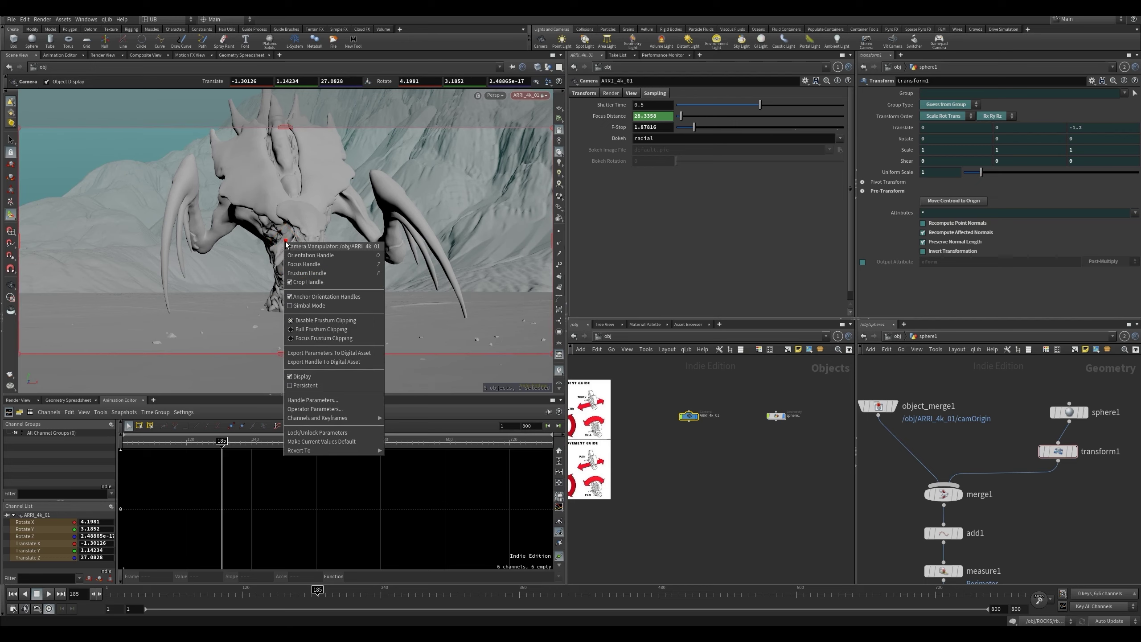
left_click(304, 256)
- Save the scene, reselect ARRI_4k_01 and switch its manipulator from the Frustum Handle back to the Orientation Handle
left_click(633, 402)
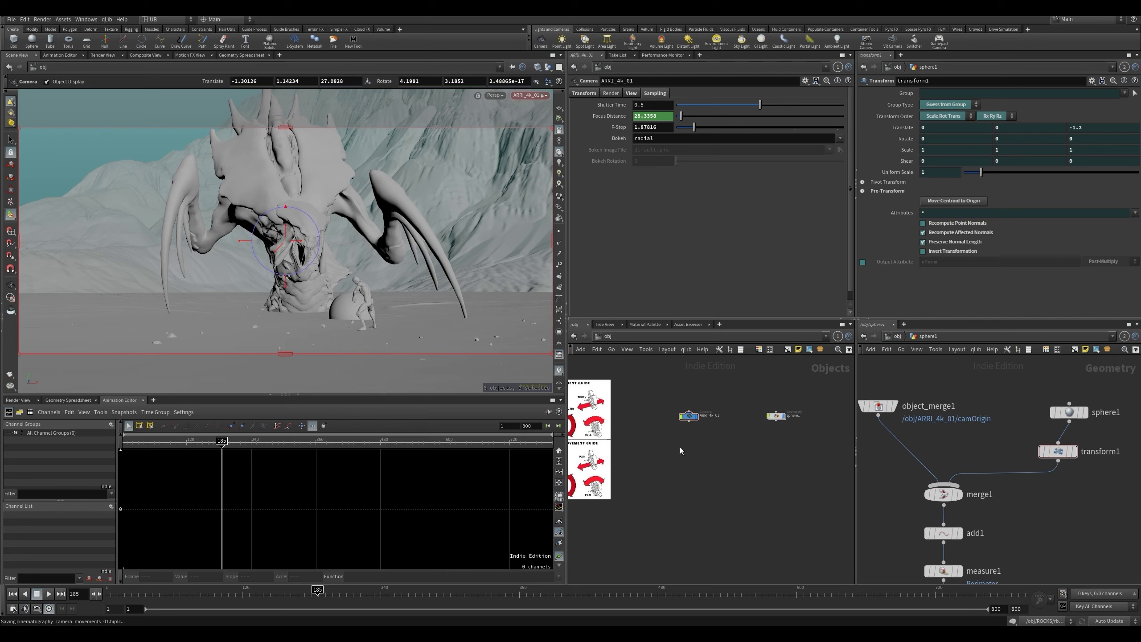
left_click(689, 416)
right_click(294, 240)
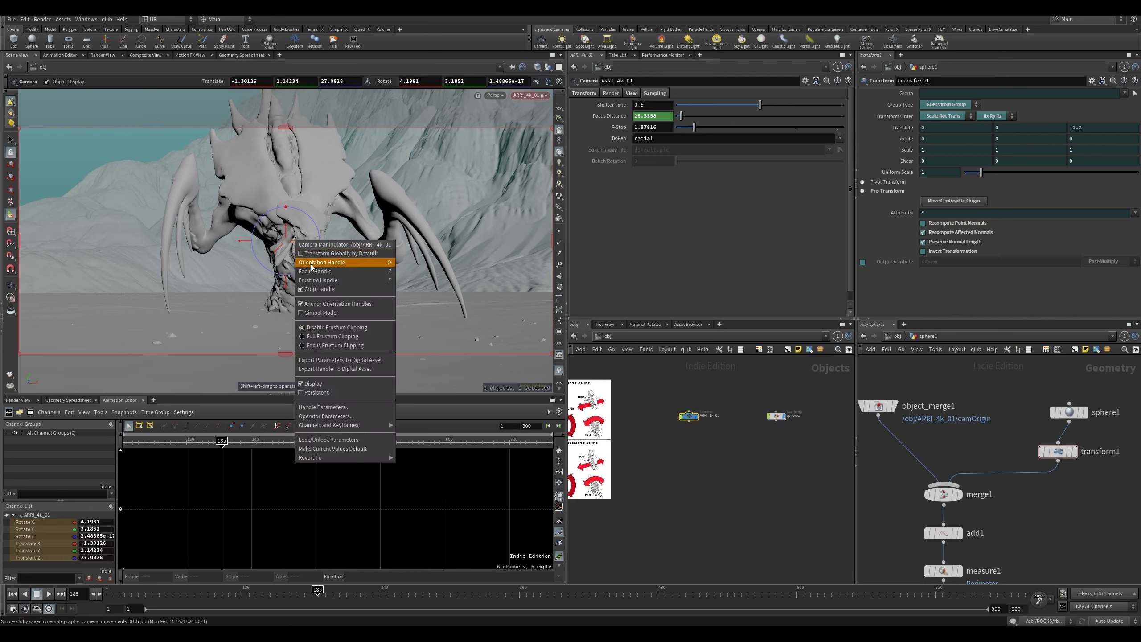
left_click(320, 280)
right_click(285, 241)
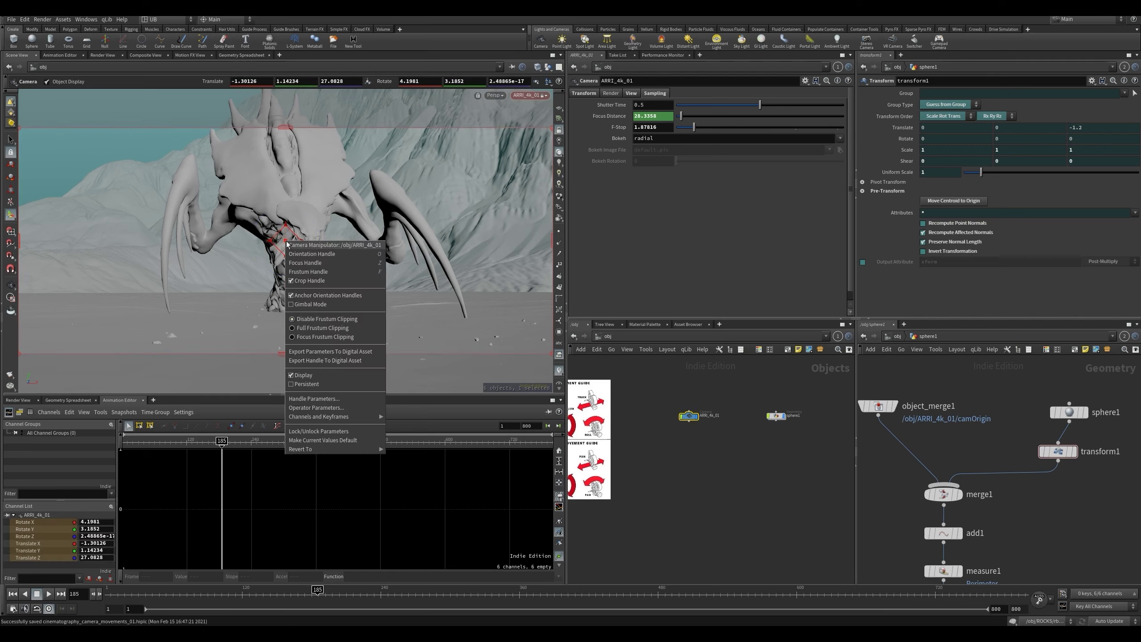
left_click(307, 255)
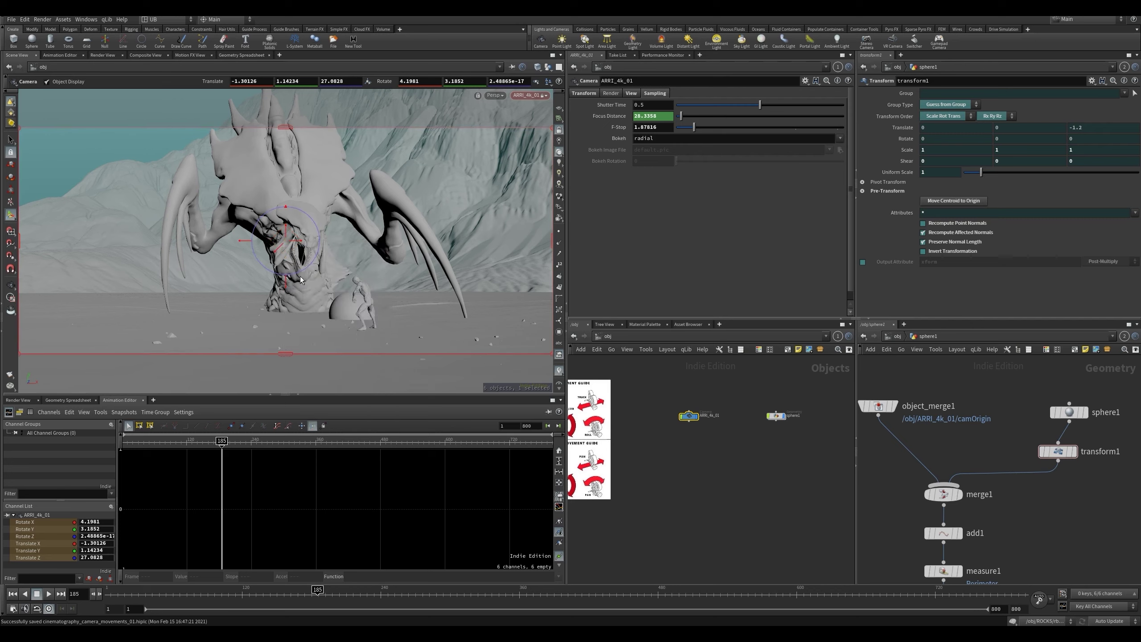
- Rearrange the object network so the ARRI_4k_01 camera node sits lower than the sphere1 node
left_click_drag(651, 391, 777, 473)
left_click(687, 440)
middle_click_drag(679, 444, 715, 448)
left_click_drag(692, 401, 741, 439)
middle_click_drag(670, 443, 672, 418)
scroll(705, 432, "up", 3)
left_click_drag(699, 399, 769, 445)
middle_click_drag(766, 452, 714, 441)
scroll(716, 449, "down", 3)
scroll(697, 457, "up", 2)
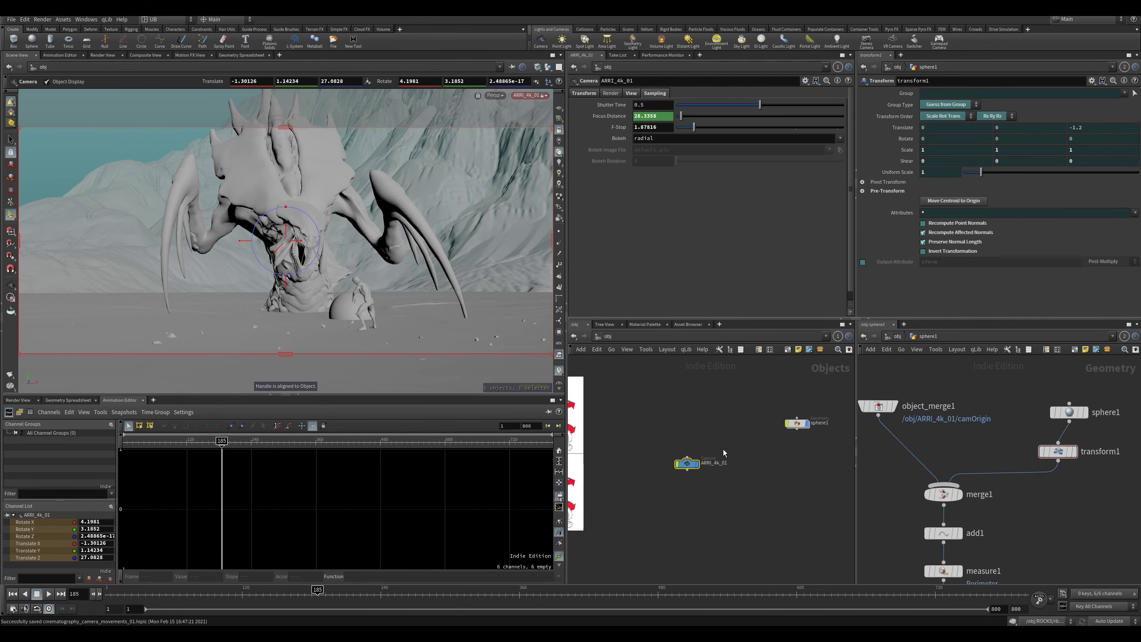
- Show the camera's Transform parameters and nudge the sphere1 node slightly away from the camera node
left_click(586, 94)
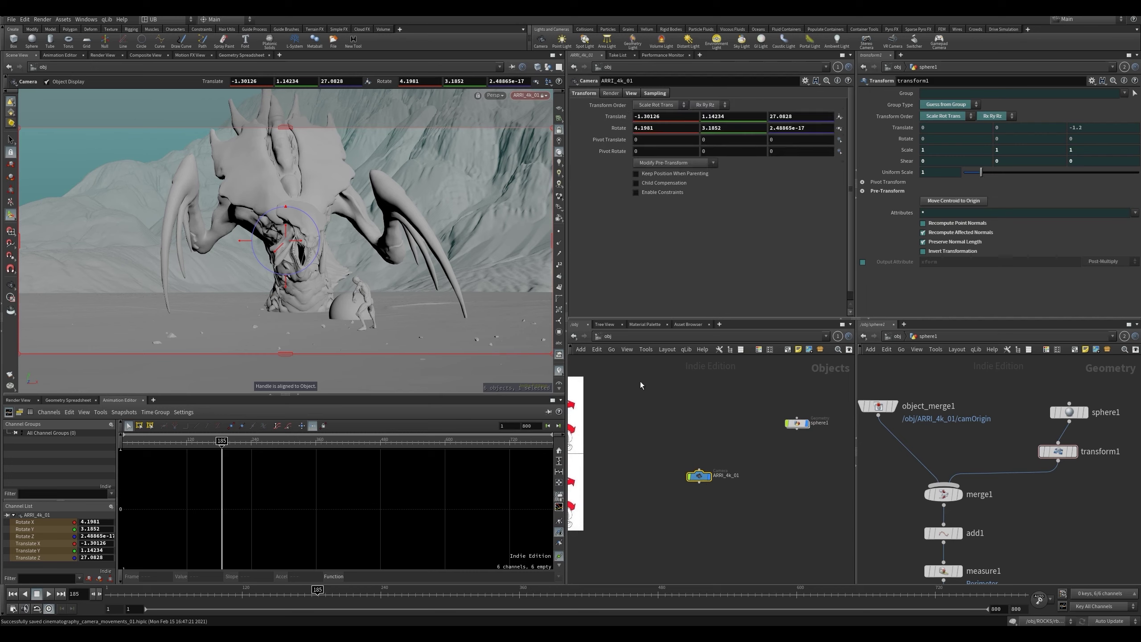
middle_click_drag(722, 404, 700, 406)
left_click_drag(771, 427, 788, 427)
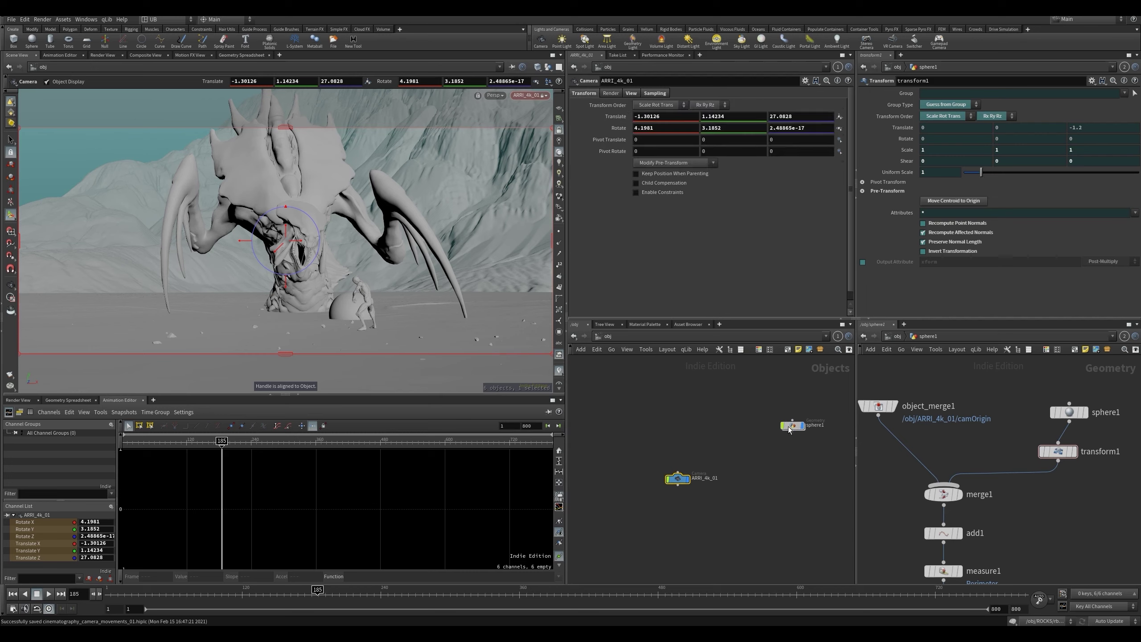
left_click(714, 448)
middle_click_drag(712, 448, 731, 438)
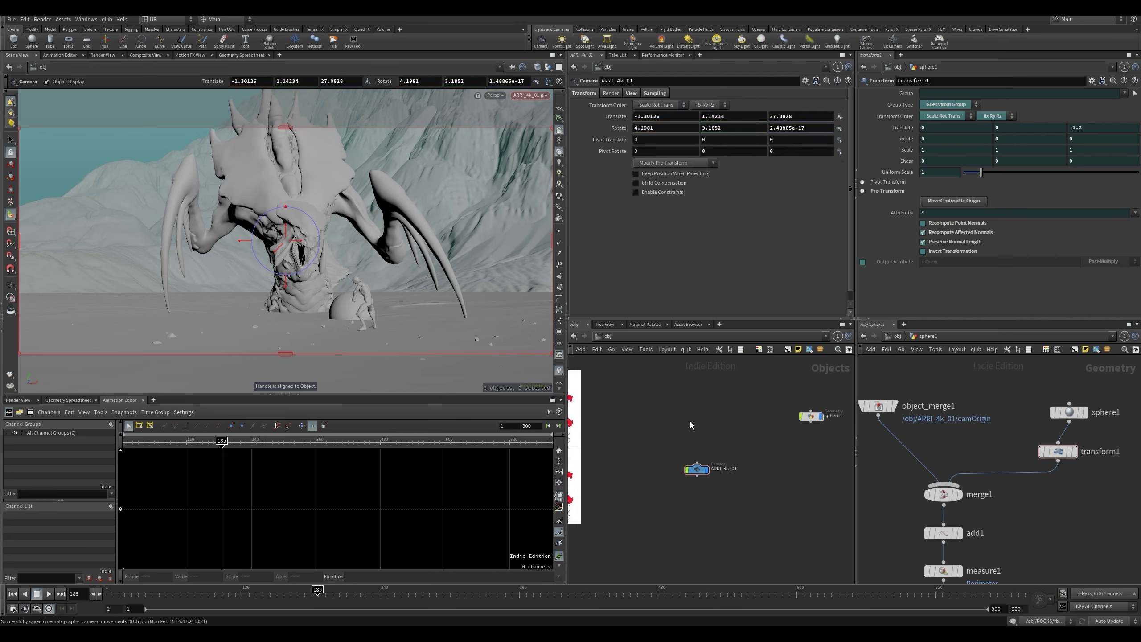
- Scrub the timeline to frame 141 and dolly ARRI_4k_01 in to about Z 24.4
left_click_drag(177, 604, 267, 593)
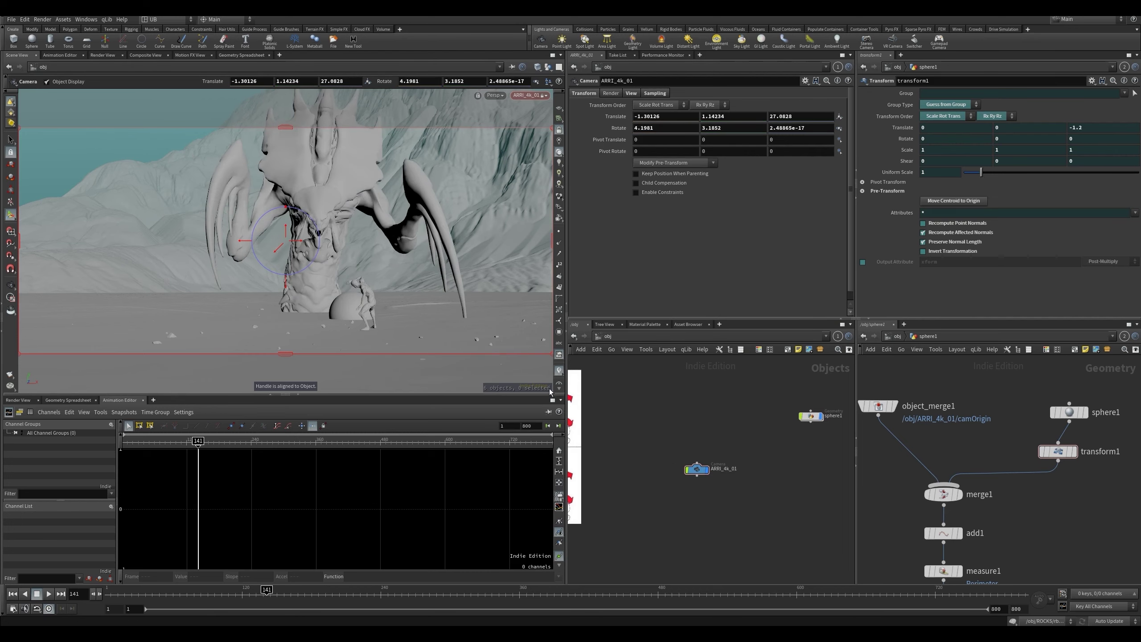
right_click_drag(349, 303, 366, 314, "alt")
- Enter the ANIM_CHARS object and move the timeblend and retime nodes aside from under null4
scroll(721, 460, "down", 2)
middle_click_drag(721, 459, 577, 456)
right_click_drag(741, 447, 723, 457)
middle_click_drag(836, 431, 761, 432)
right_click_drag(772, 444, 781, 412)
left_click(664, 414)
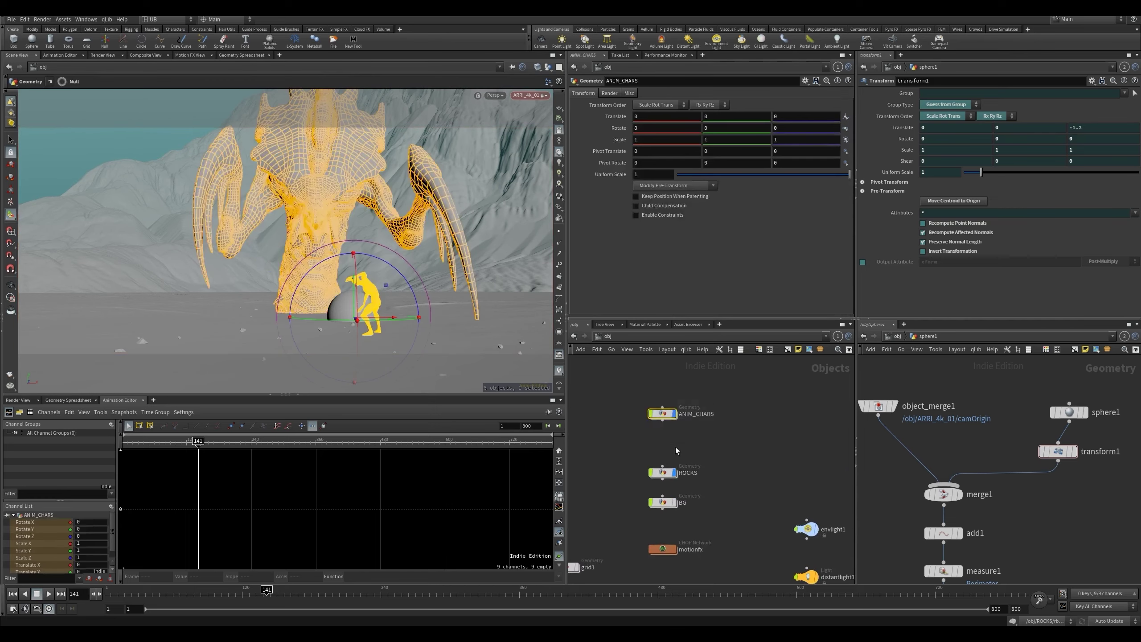
key("i")
right_click_drag(721, 556, 733, 469)
middle_click_drag(643, 546, 692, 461)
left_click_drag(743, 451, 653, 512)
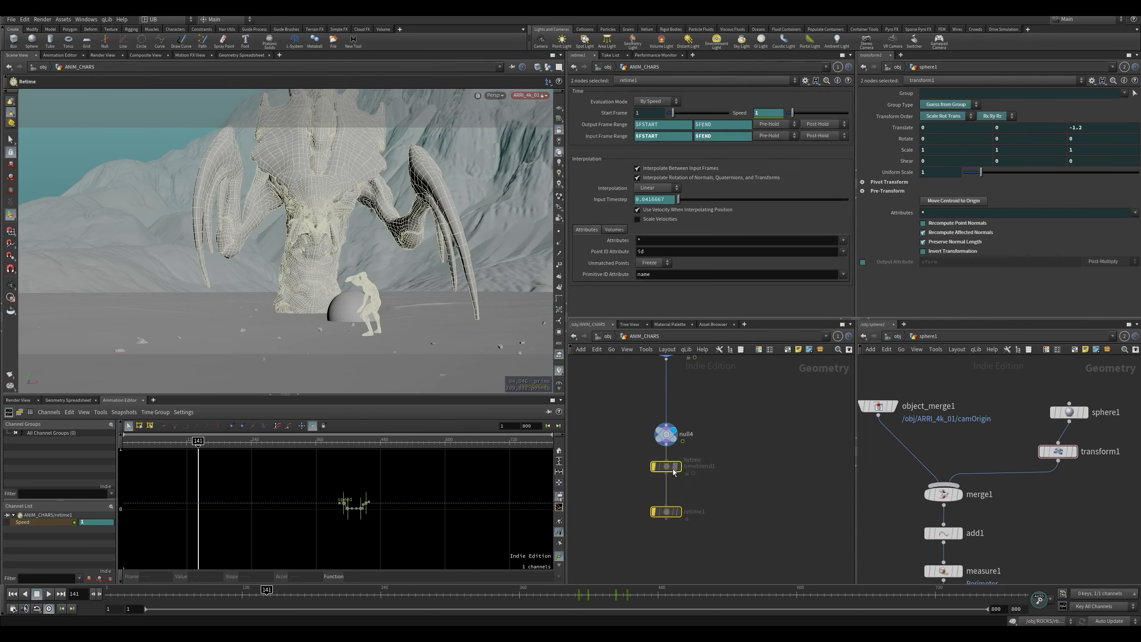
left_click_drag(668, 467, 611, 497)
- Add a Time Shift node beside the retiming branch and wire null4's output into it
left_click(737, 453)
key("Tab")
type("time")
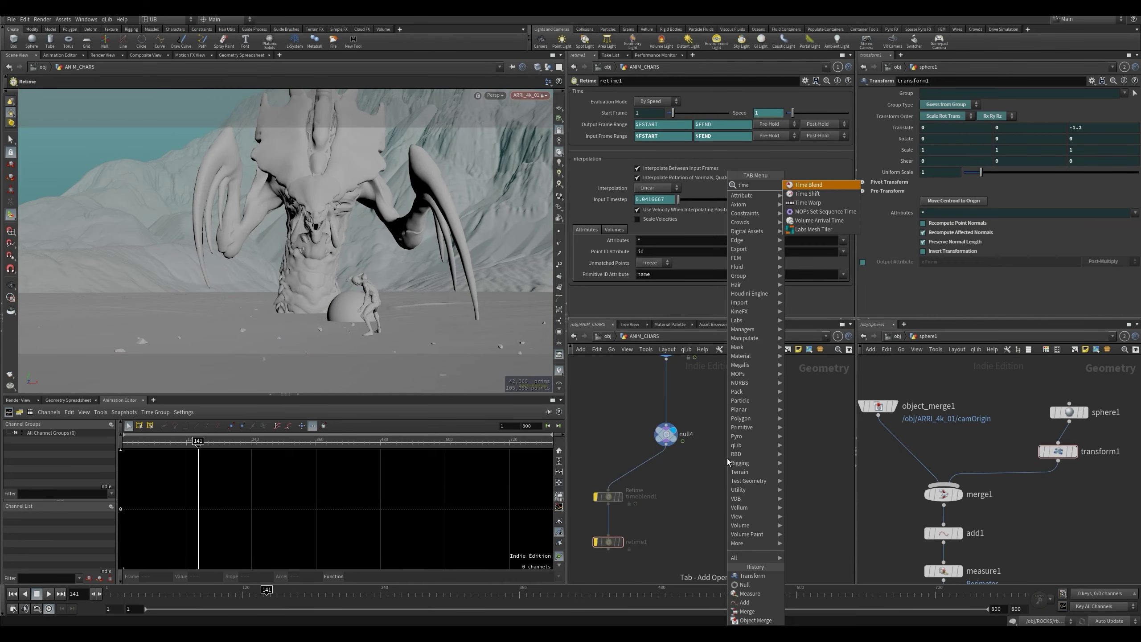
key("Down")
key("Return")
left_click(740, 498)
left_click_drag(667, 445, 741, 488)
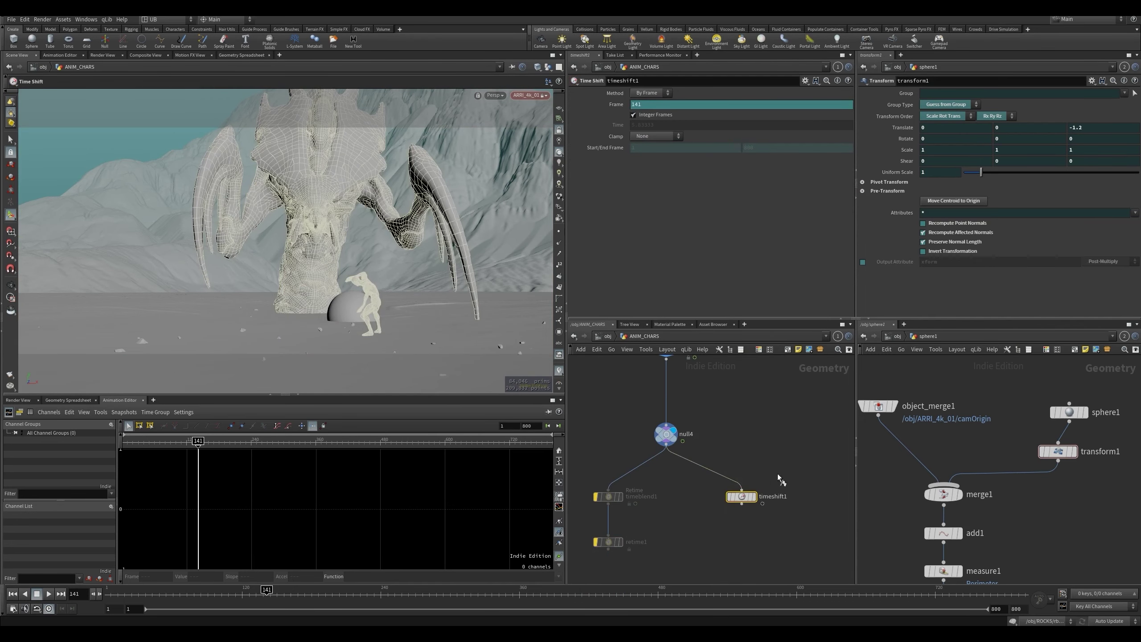
- Display the timeshift1 node and replace its animated Frame value with a constant 200
left_click(754, 496)
left_click(662, 103, "ctrl+shift")
left_click_drag(661, 104, 483, 148)
type("200")
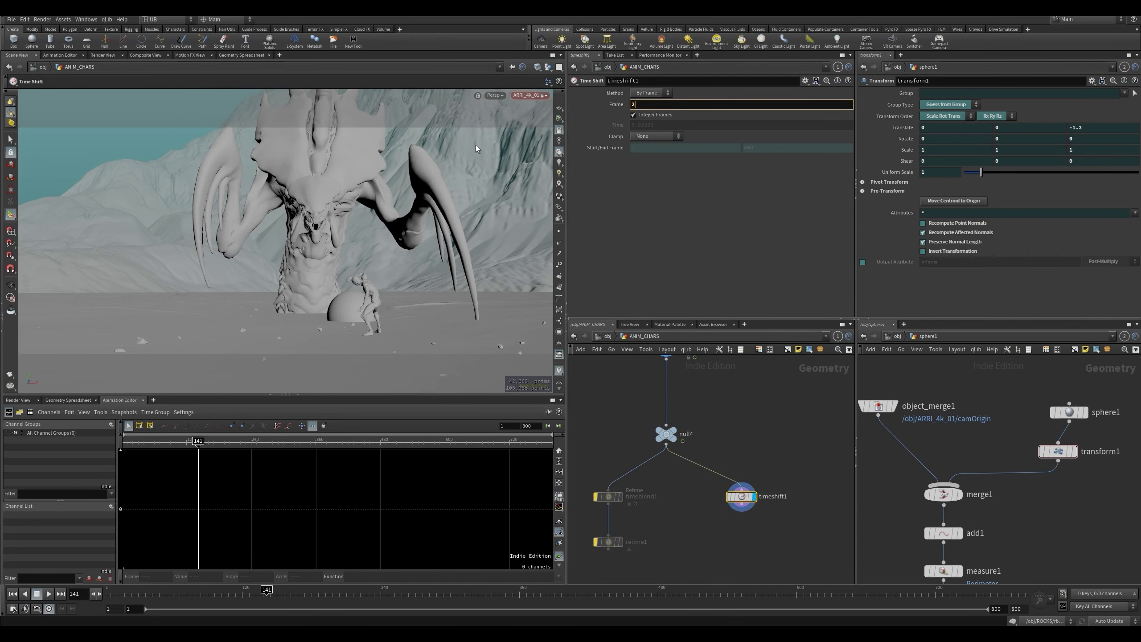
key("Return")
- Return to object level, save the scene and reselect the ARRI_4k_01 camera
key("u")
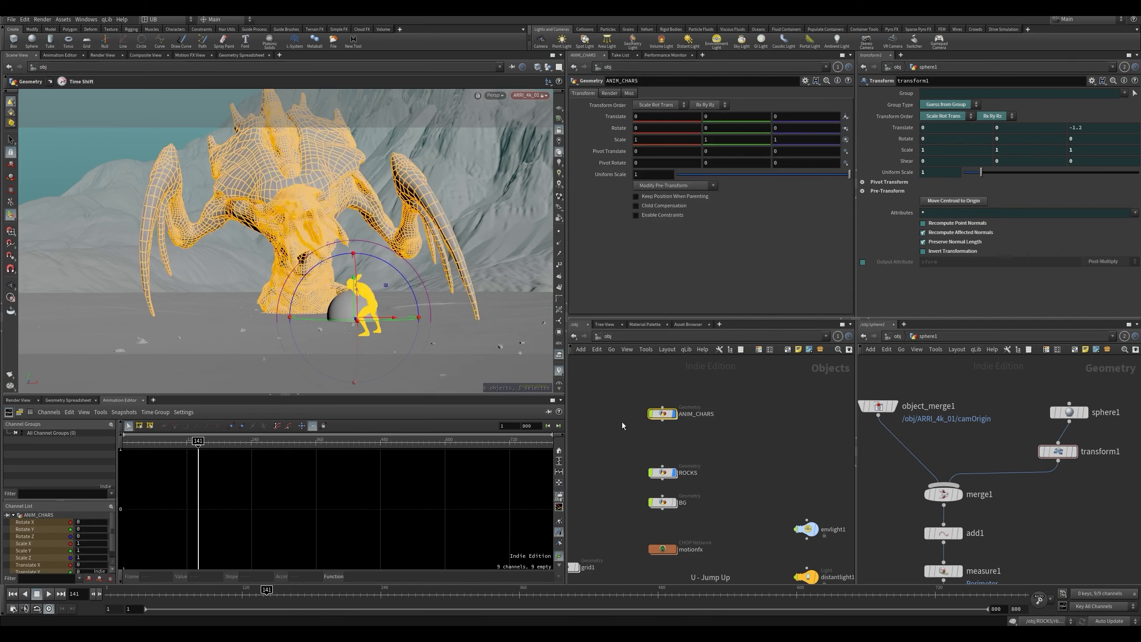
key("ctrl+s")
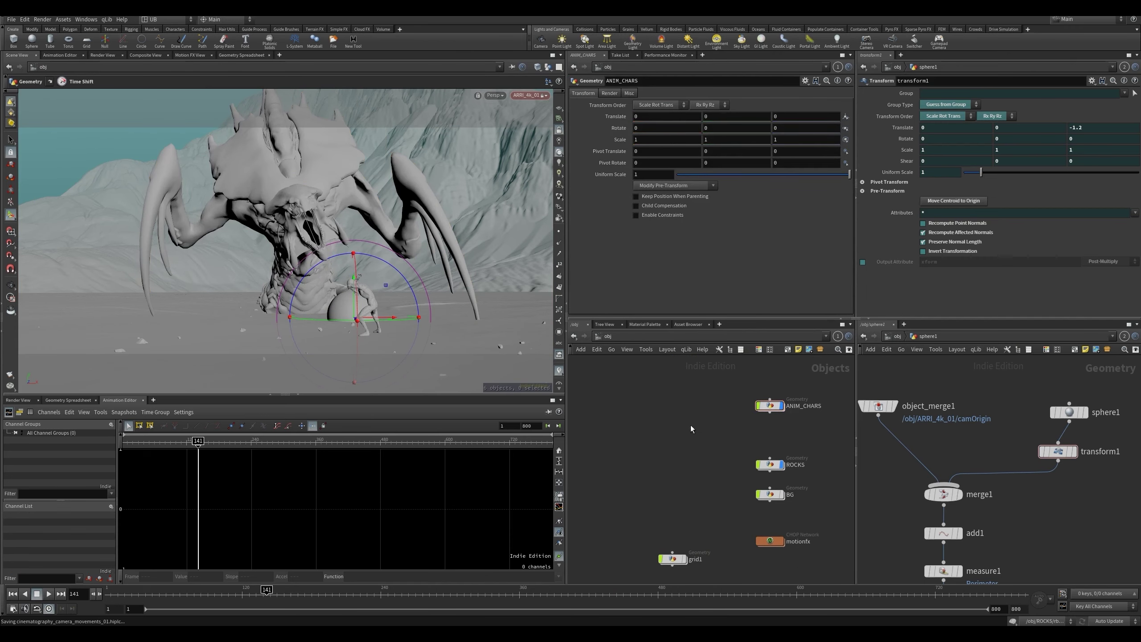
scroll(698, 410, "down", 5)
middle_click_drag(626, 416, 725, 457)
scroll(719, 410, "up", 4)
middle_click_drag(661, 435, 689, 416)
left_click(653, 463)
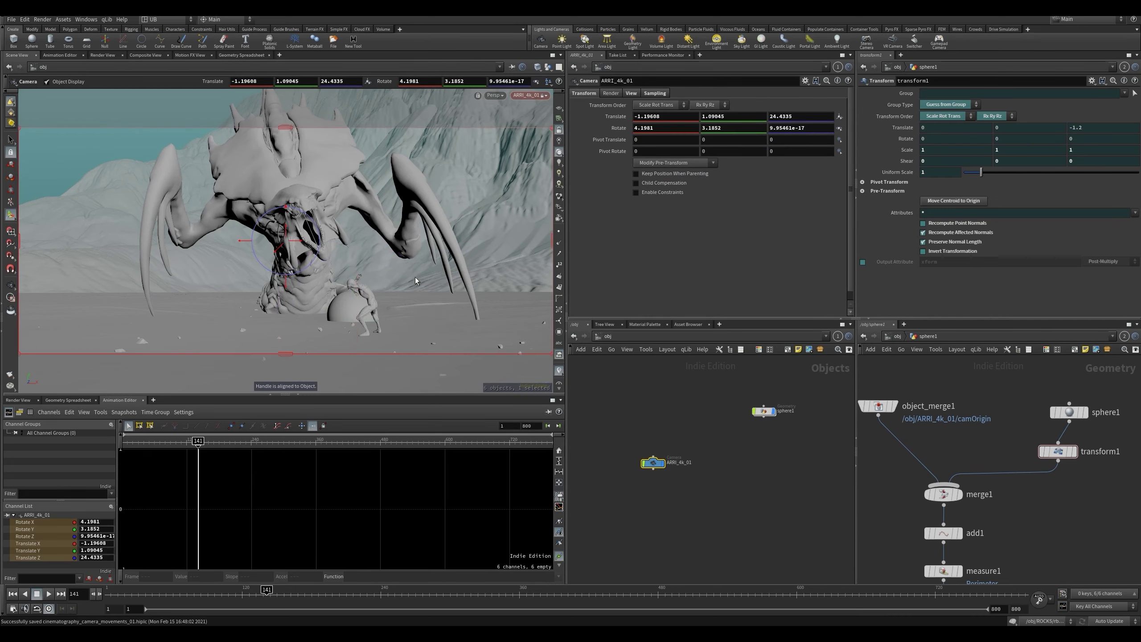
- Move ARRI_4k_01 in to about Z 15.6 for a low close-up of the creature and the small figure
right_click_drag(303, 350, 354, 275, "alt")
left_click_drag(353, 274, 288, 273, "alt")
left_click(774, 412)
left_click(766, 440)
right_click_drag(289, 272, 376, 259)
middle_click_drag(296, 220, 292, 235)
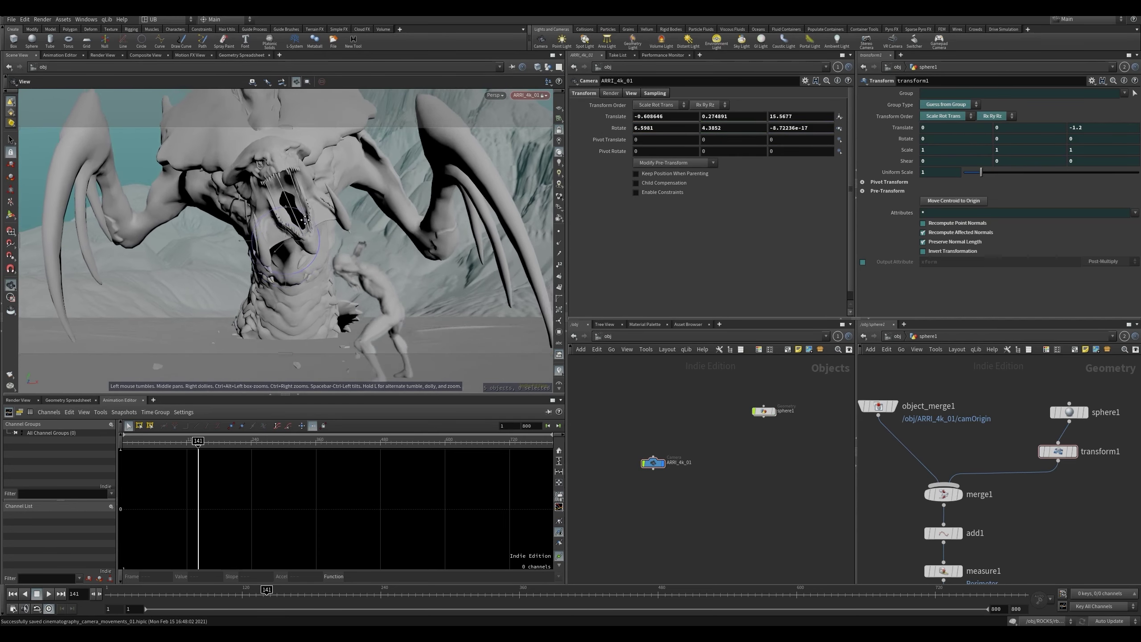
- Recentre the locked camera view on the selected ANIM_CHARS object and bring ARRI_4k_01 back in to about Z 28.1
left_click_drag(292, 235, 291, 205)
key("s")
left_click(291, 206)
key("space+g")
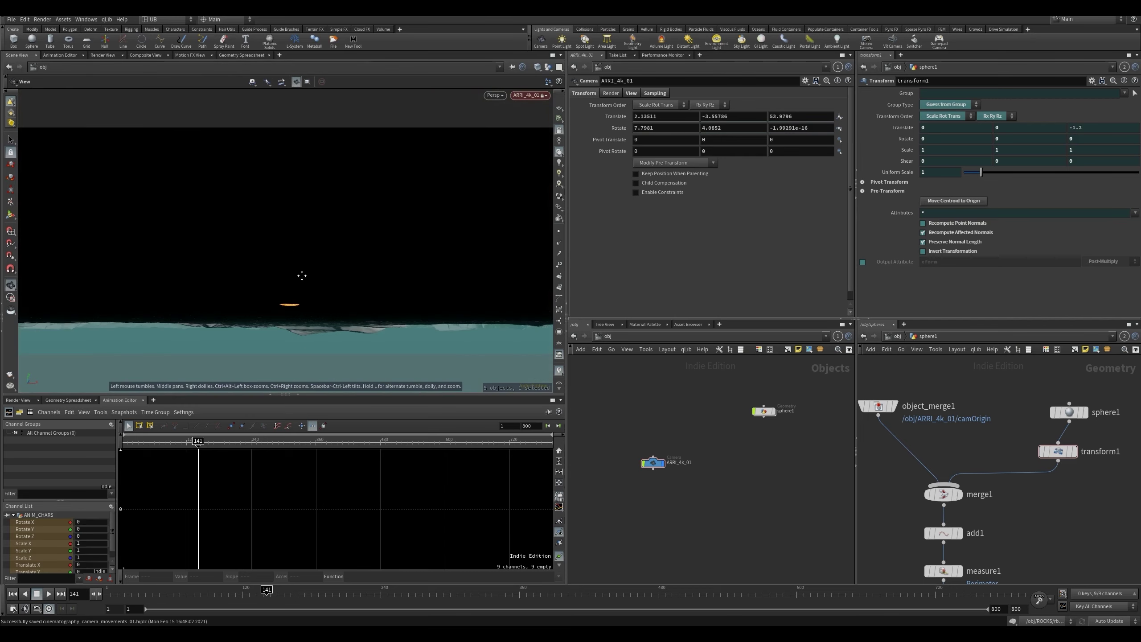
left_click_drag(300, 273, 303, 316)
right_click_drag(285, 274, 395, 268)
left_click_drag(394, 268, 391, 251)
middle_click_drag(359, 220, 275, 250)
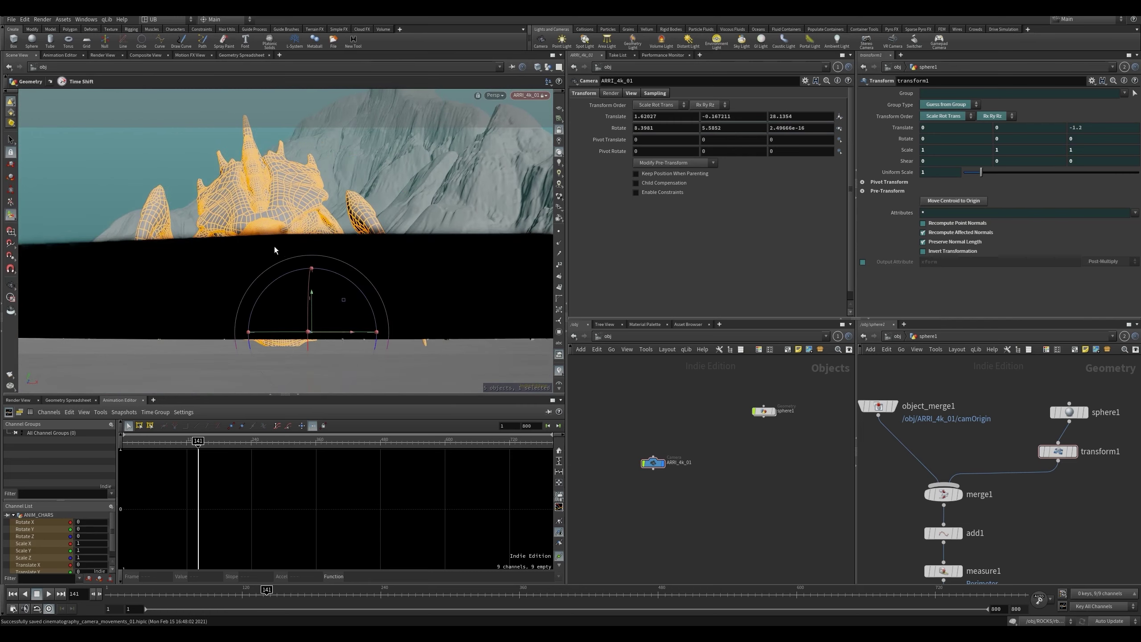
- Recover the creature framing through ARRI_4k_01, clear the object selection, and bring the camera down and in to about Z 17
left_click_drag(275, 250, 268, 247)
key("s")
left_click(321, 288, "shift")
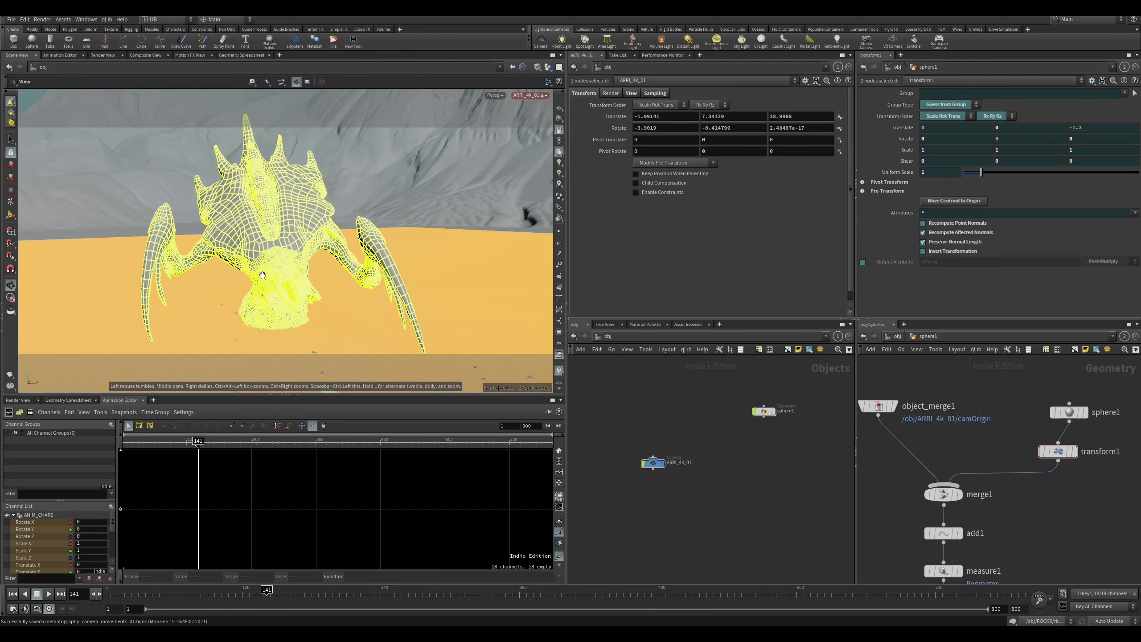
left_click(601, 380)
right_click_drag(256, 263, 288, 261)
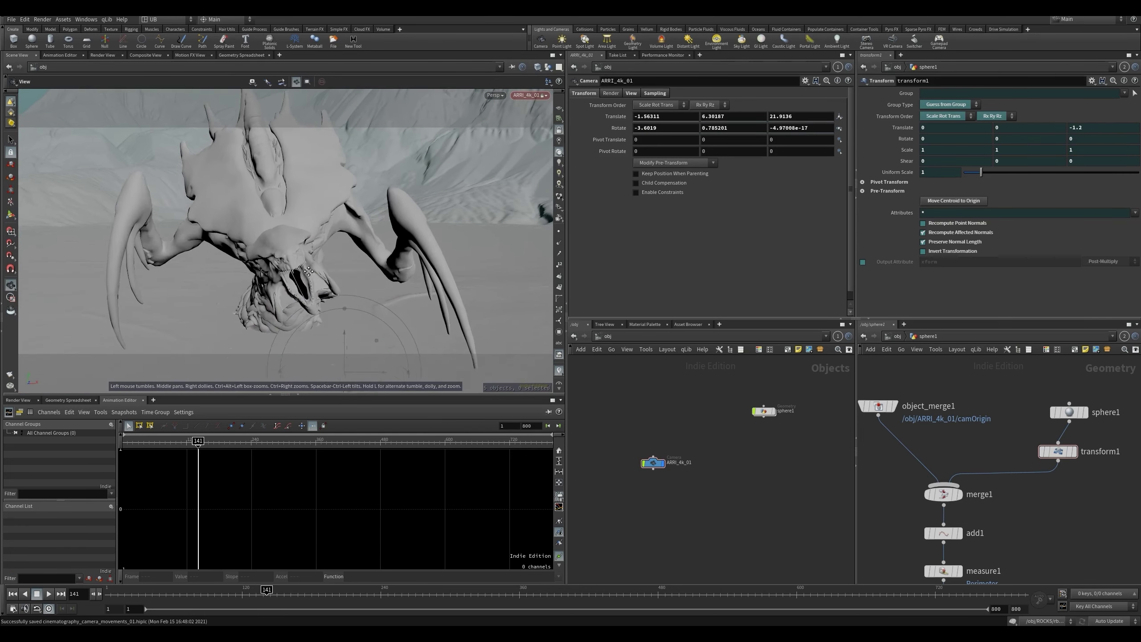
left_click_drag(288, 261, 277, 239)
right_click_drag(276, 240, 292, 238)
left_click_drag(292, 238, 297, 233)
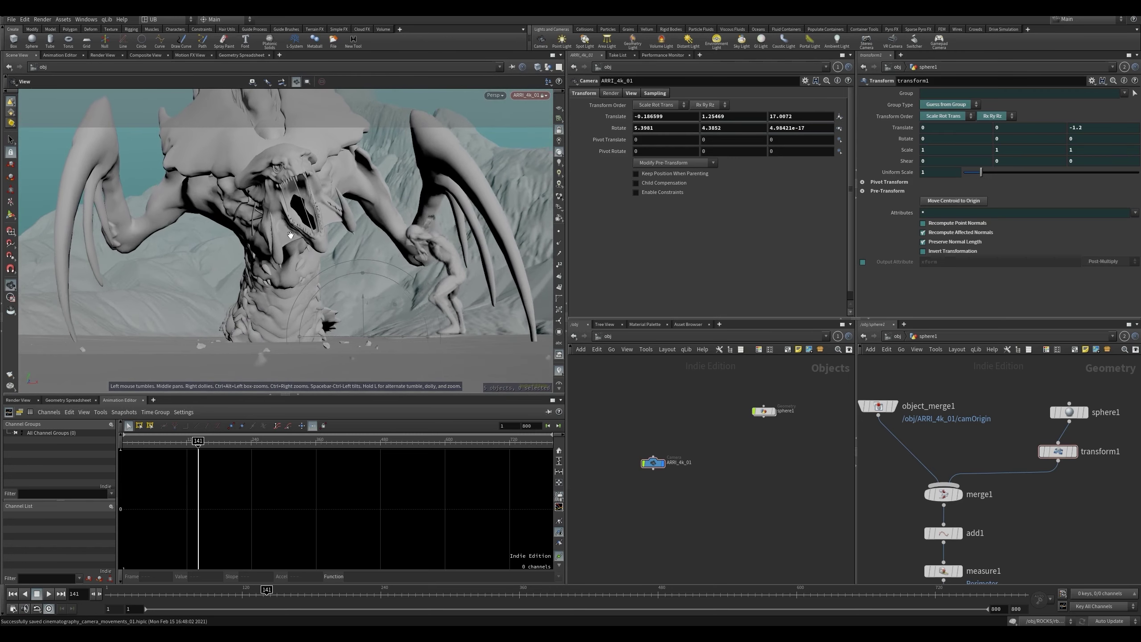
- Refine ARRI_4k_01 to a low close-up of the creature and small figure at about X -0.62, Y 0.3, Z 15.5
middle_click_drag(297, 233, 276, 236)
right_click_drag(276, 236, 290, 241)
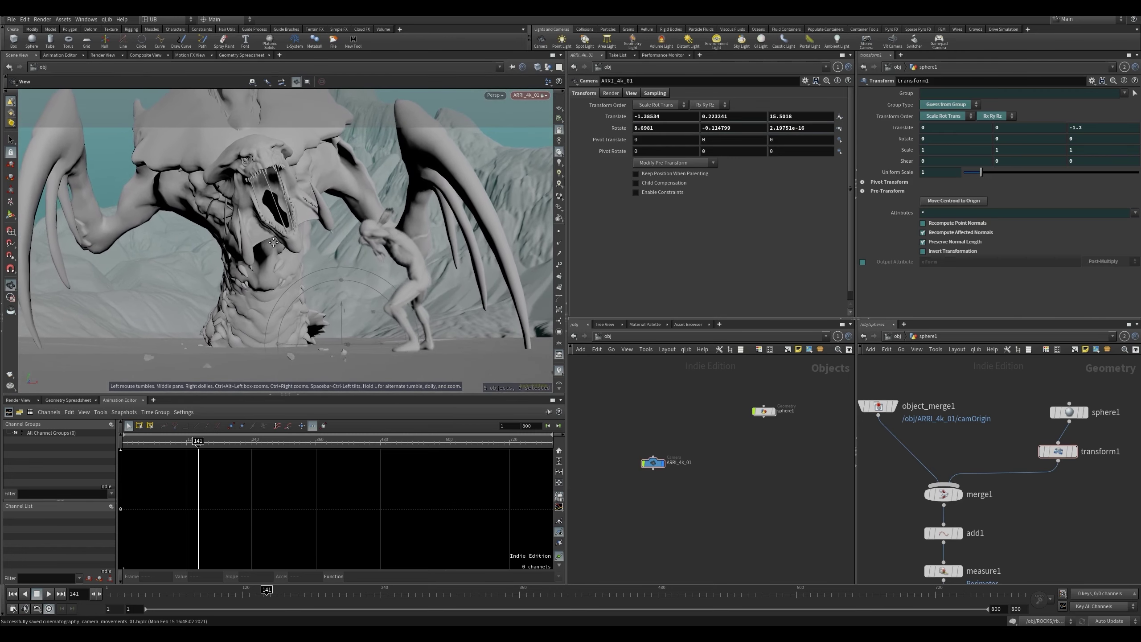
middle_click_drag(290, 241, 280, 240)
left_click_drag(280, 240, 277, 239)
middle_click_drag(277, 240, 286, 248)
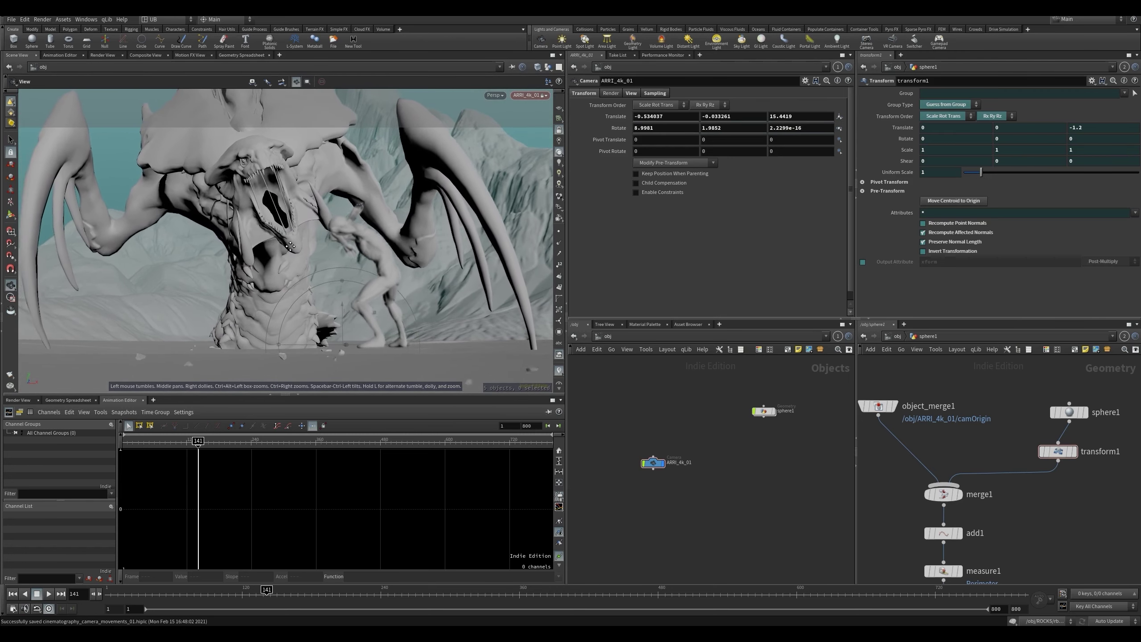
left_click_drag(287, 247, 285, 249)
middle_click_drag(286, 249, 297, 246)
left_click_drag(297, 246, 298, 247)
middle_click_drag(299, 246, 291, 250)
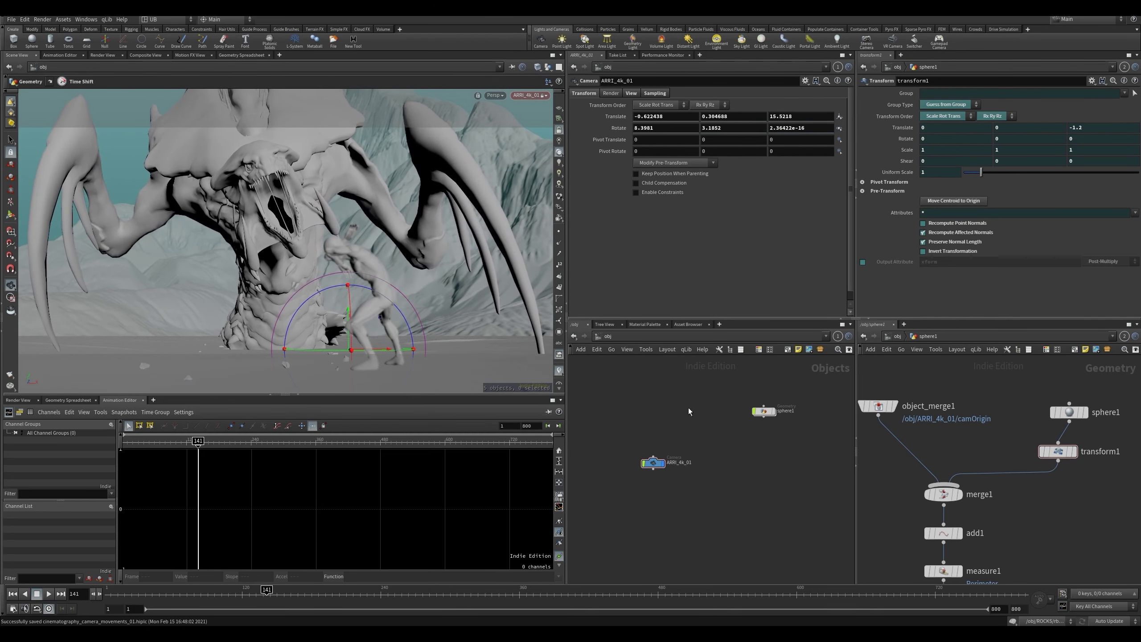
- At frame 1, duplicate ARRI_4k_01 as ARRI_4k_02, try parenting the original to the copy, and undo that connection
middle_click_drag(690, 415, 737, 414)
key("ctrl+Up")
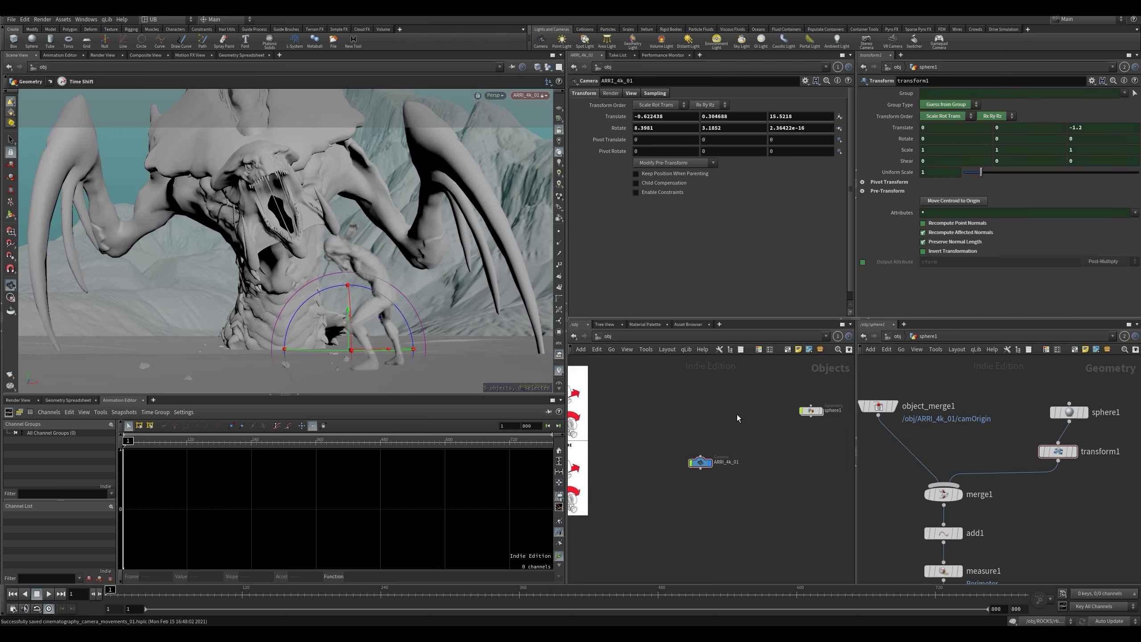
mouse_move(699, 462)
left_mouse_down()
mouse_move(686, 469)
mouse_move(697, 431)
mouse_move(686, 464)
left_mouse_up()
left_click(688, 470)
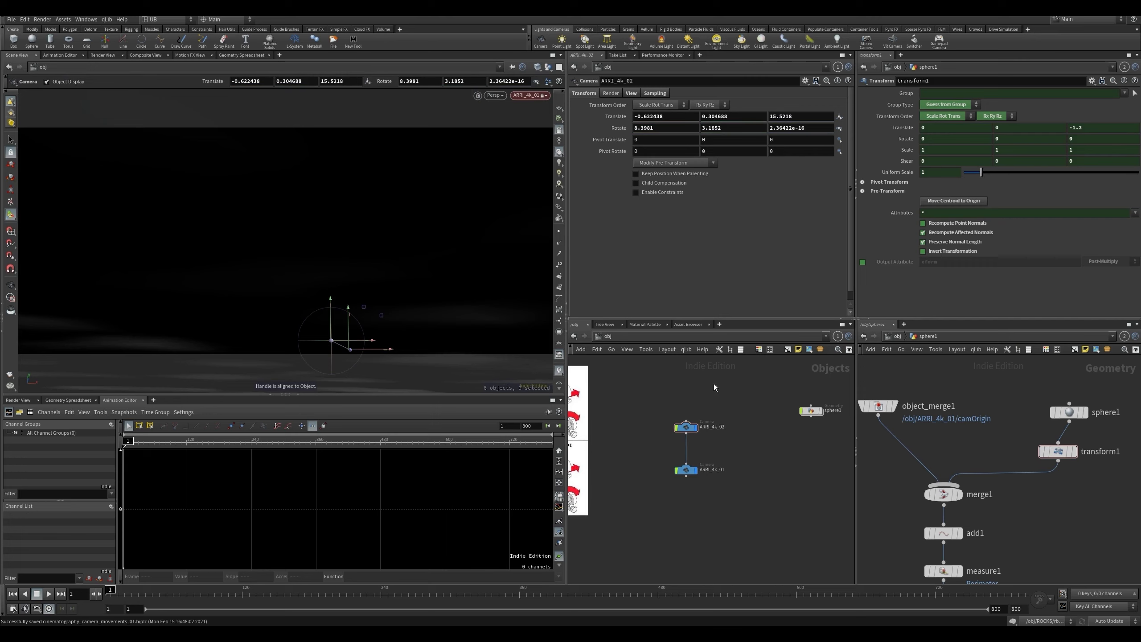
key("ctrl+z")
key("ctrl+z")
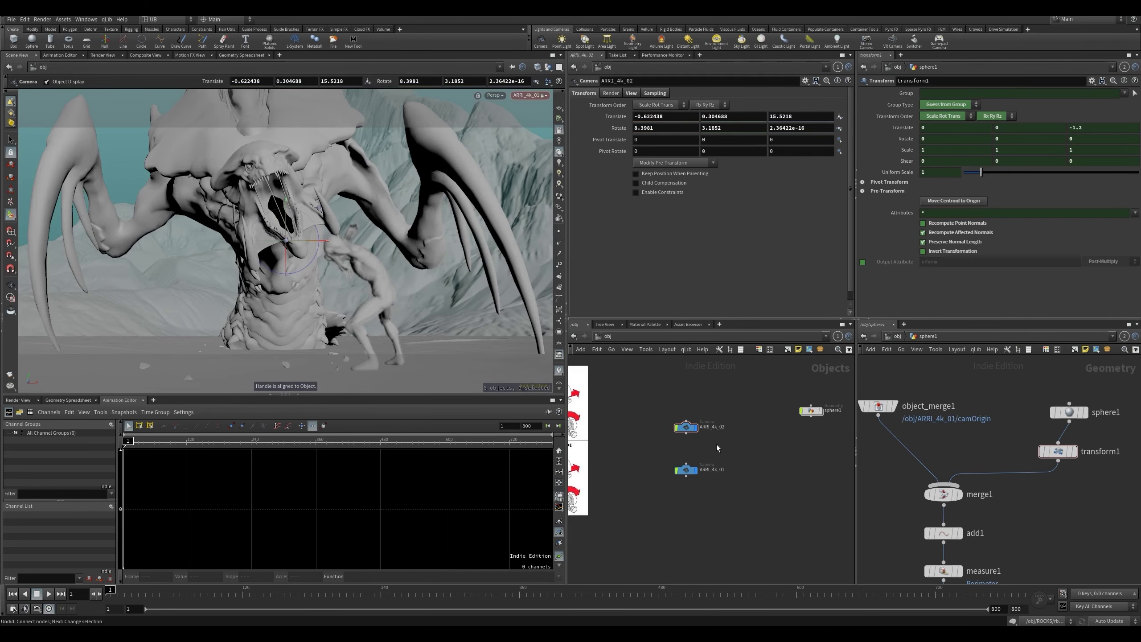
- Enable Keep Position When Parenting on ARRI_4k_01 and ARRI_4k_02, and parent ARRI_4k_01 to ARRI_4k_02
left_click(692, 470)
left_click(720, 456)
scroll(711, 442, "up", 1)
middle_click_drag(736, 450, 785, 431)
left_click(699, 472)
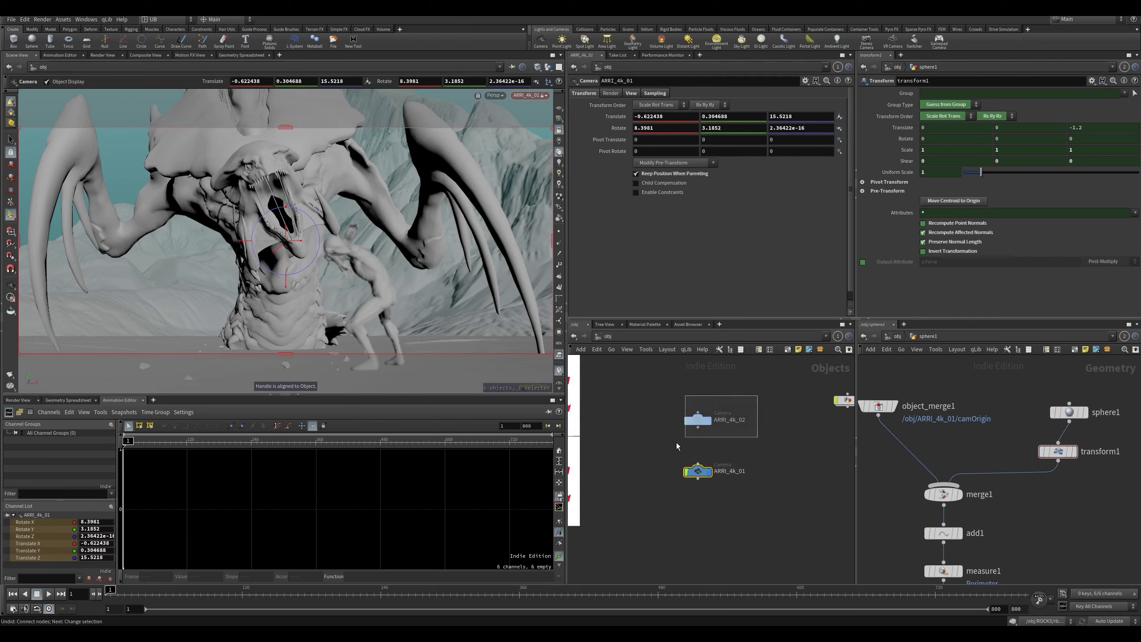
left_click_drag(677, 444, 677, 443)
left_click(760, 362)
left_click(699, 419)
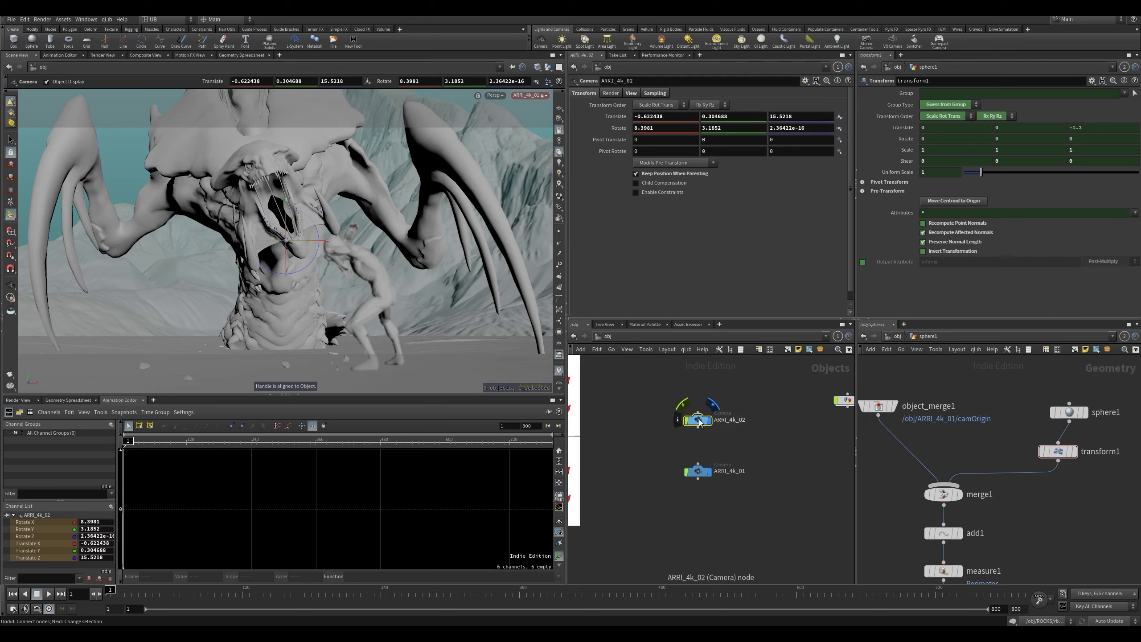
key("ctrl+z")
key("ctrl+z")
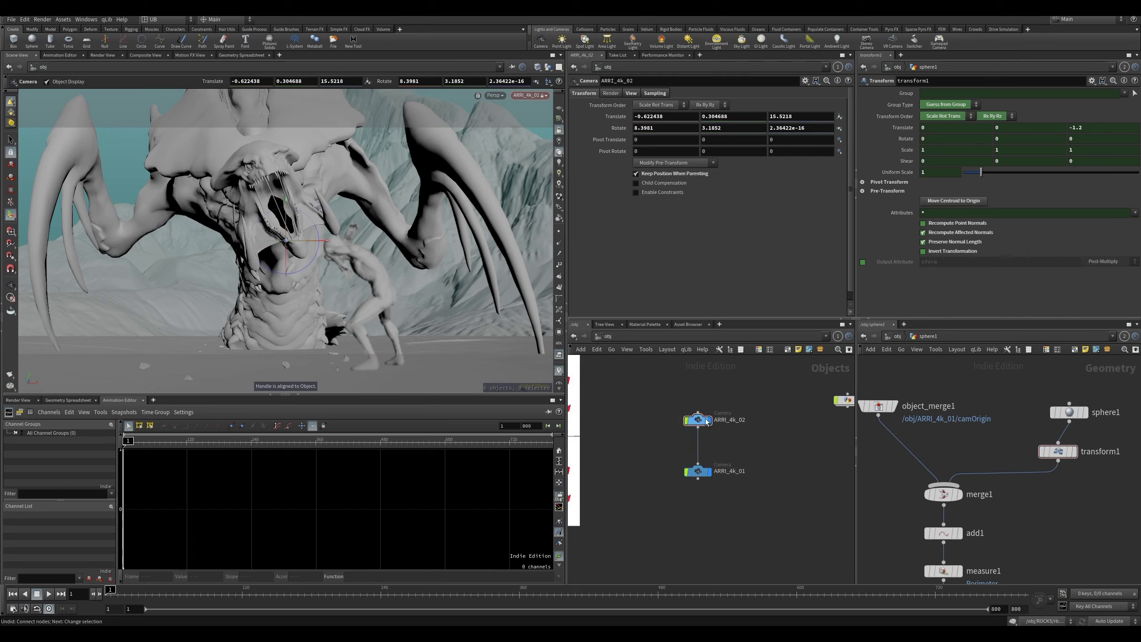
- Clean ARRI_4k_02's transform so its translate and rotate values are zero, and set its Translate Z to 2.1
left_click_drag(743, 386, 643, 441)
left_click(670, 163)
left_click(667, 173)
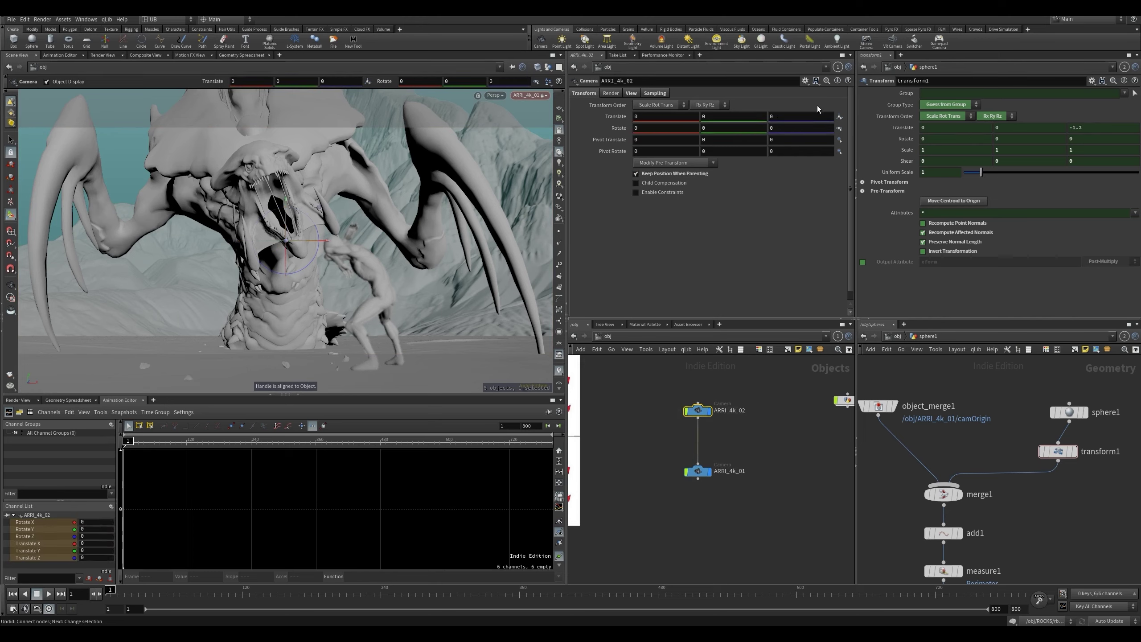
middle_click_drag(795, 115, 854, 117)
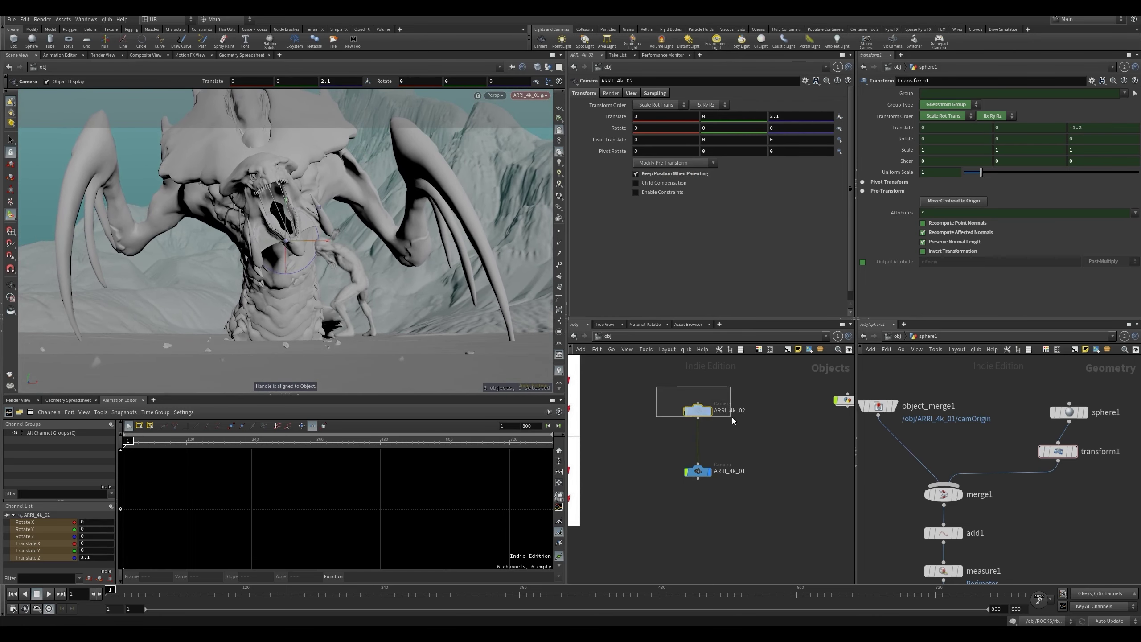
- Rename the parent camera ARRI_4k_02 to ARRI_4k_transform
left_click_drag(766, 436, 660, 497)
left_click_drag(665, 391, 724, 428)
middle_click_drag(724, 428, 737, 446)
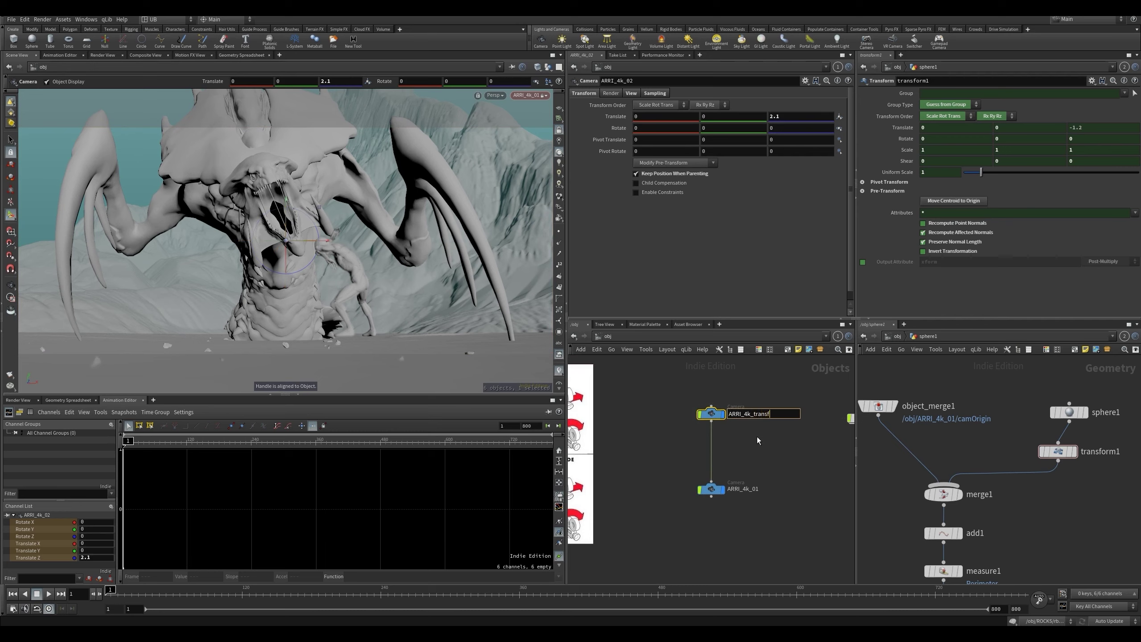
type("orm")
key("Return")
left_click_drag(805, 386, 661, 452)
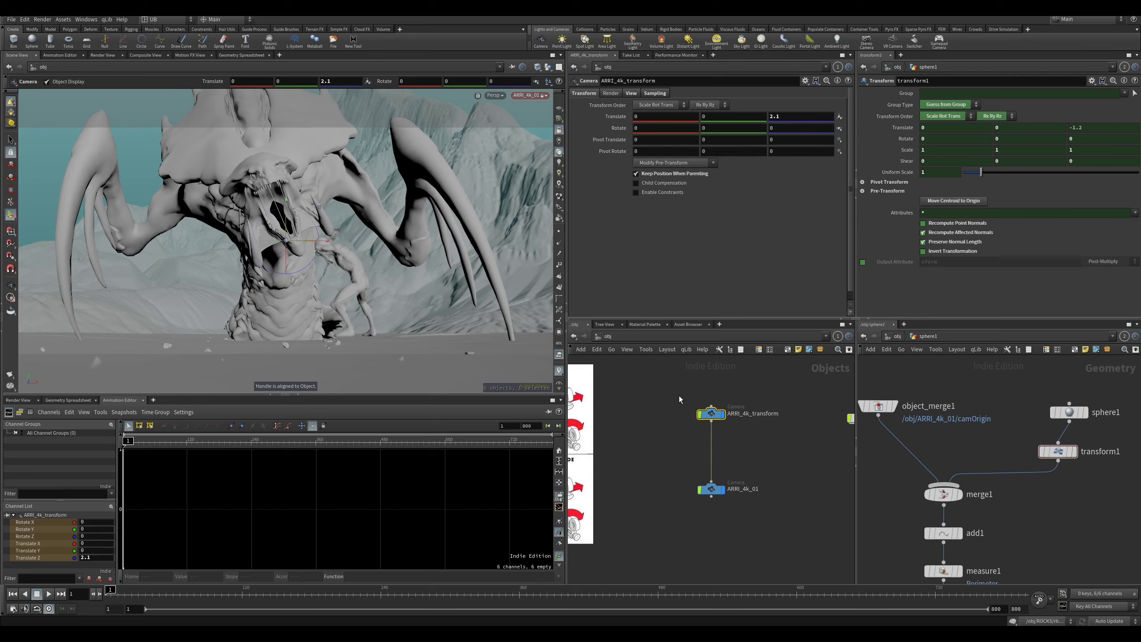
- Duplicate ARRI_4k_transform as ARRI_4k_transform1, try it as the parent of ARRI_4k_01, and switch the parent back to ARRI_4k_transform
left_click_drag(709, 410, 737, 415)
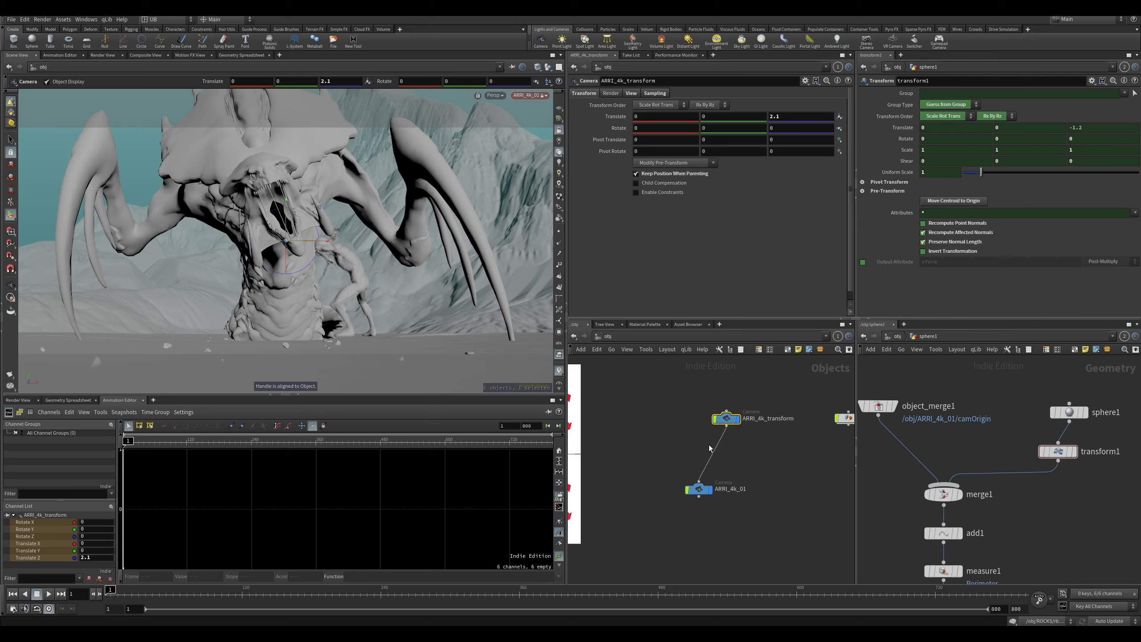
left_click_drag(667, 423, 654, 419, "alt")
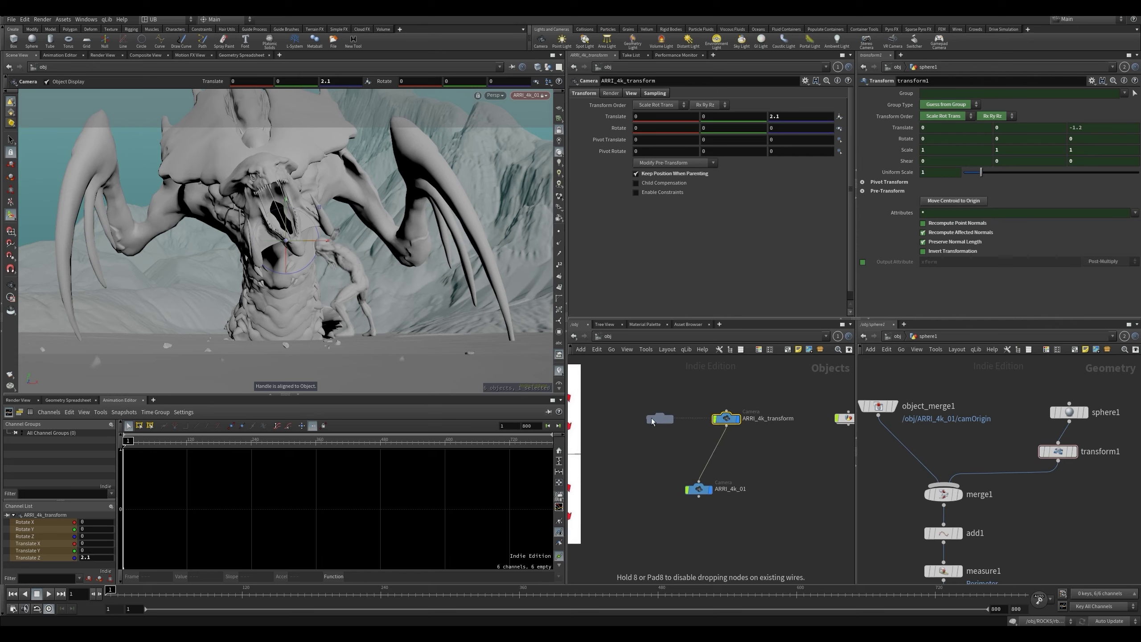
left_click_drag(683, 378, 695, 486)
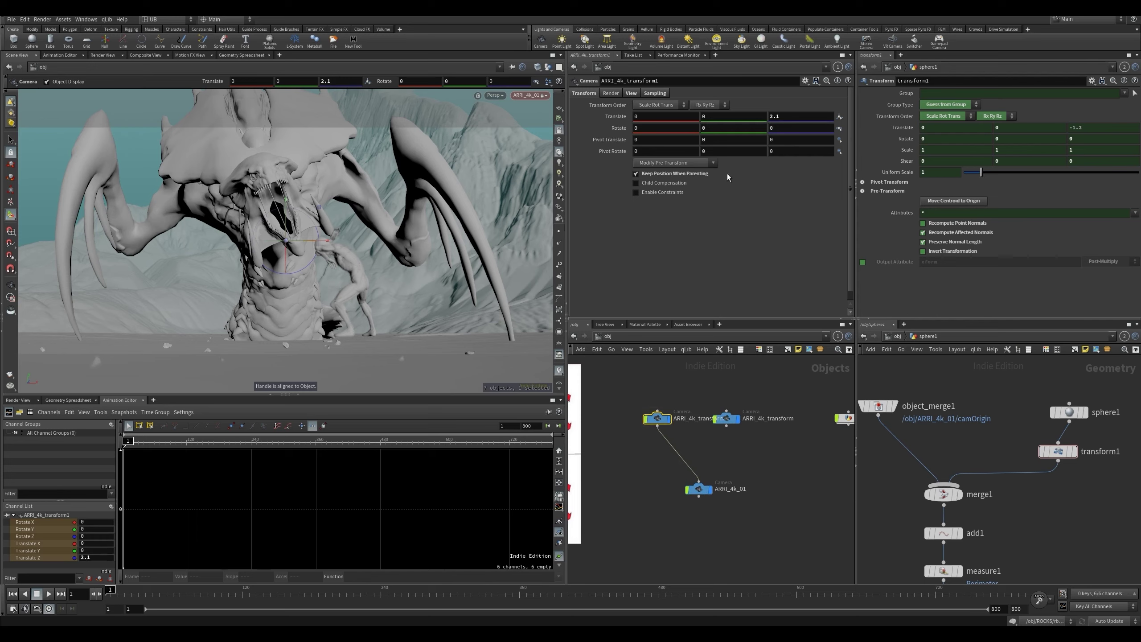
left_click_drag(667, 442, 727, 425)
left_click_drag(759, 385, 623, 419)
- Key ARRI_4k_transform's Translate at frame 1, key Translate Z at -3.9 on frame 143, and play back the push-in
left_click(617, 117, "alt")
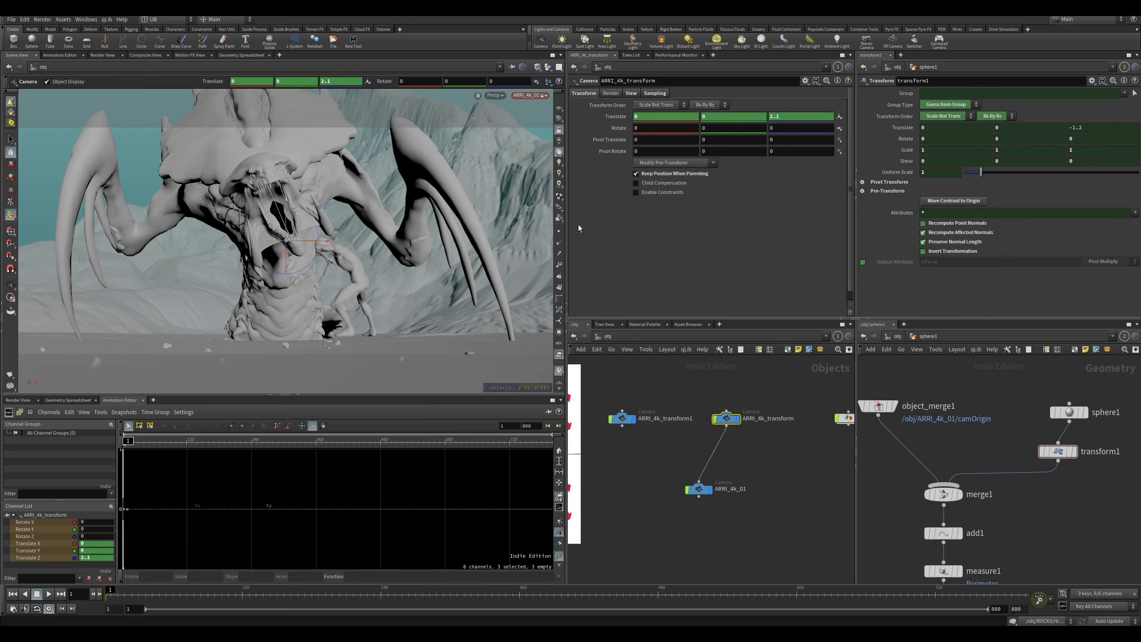
left_click(202, 590)
left_click_drag(260, 599, 269, 599)
middle_click_drag(789, 119, 759, 105)
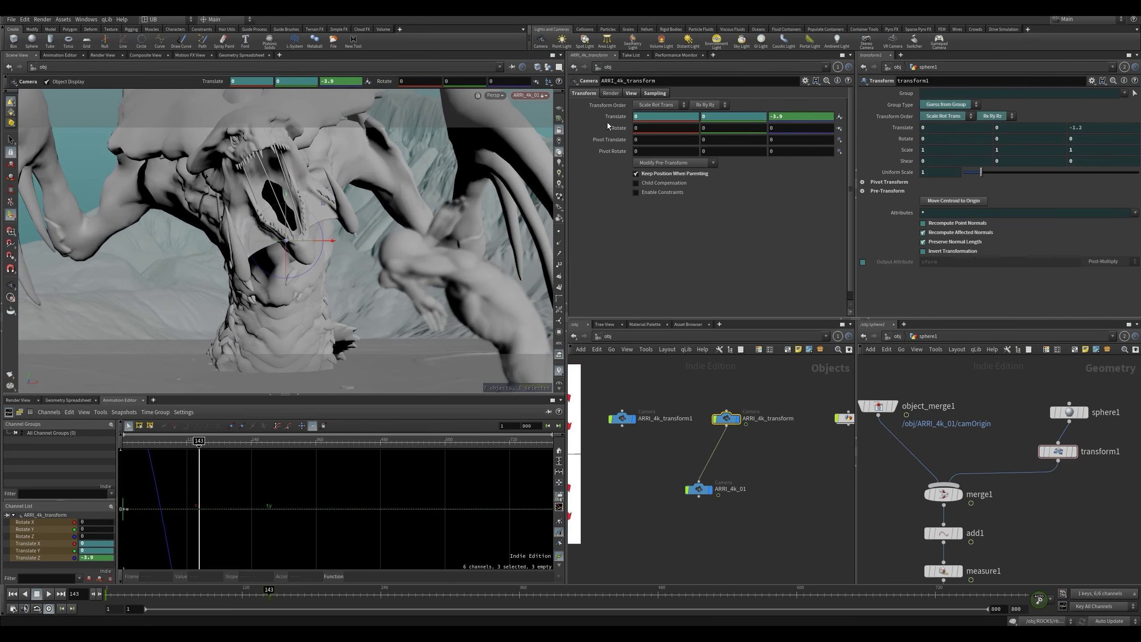
key("ctrl+Up")
key("Up")
key("Up")
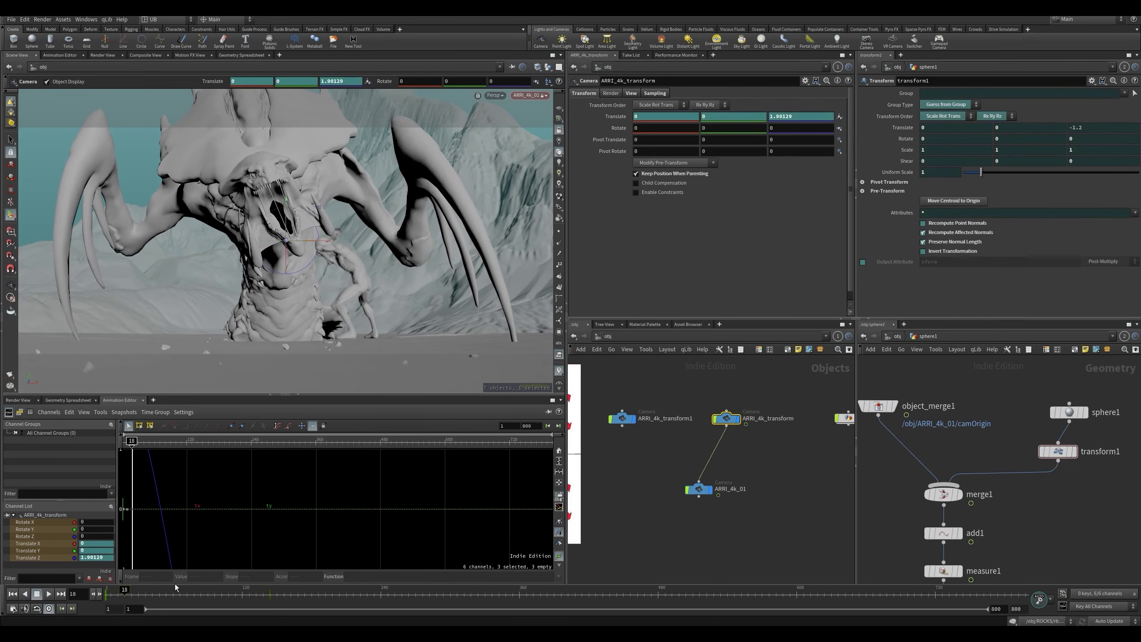
- Frame ARRI_4k_transform's translate curves in the animation editor, make all their keys linear, and play back the move
right_click_drag(306, 509, 255, 523)
middle_click_drag(255, 523, 327, 517)
right_click_drag(327, 517, 373, 498)
left_click_drag(316, 535, 285, 534)
left_click_drag(329, 477, 238, 539)
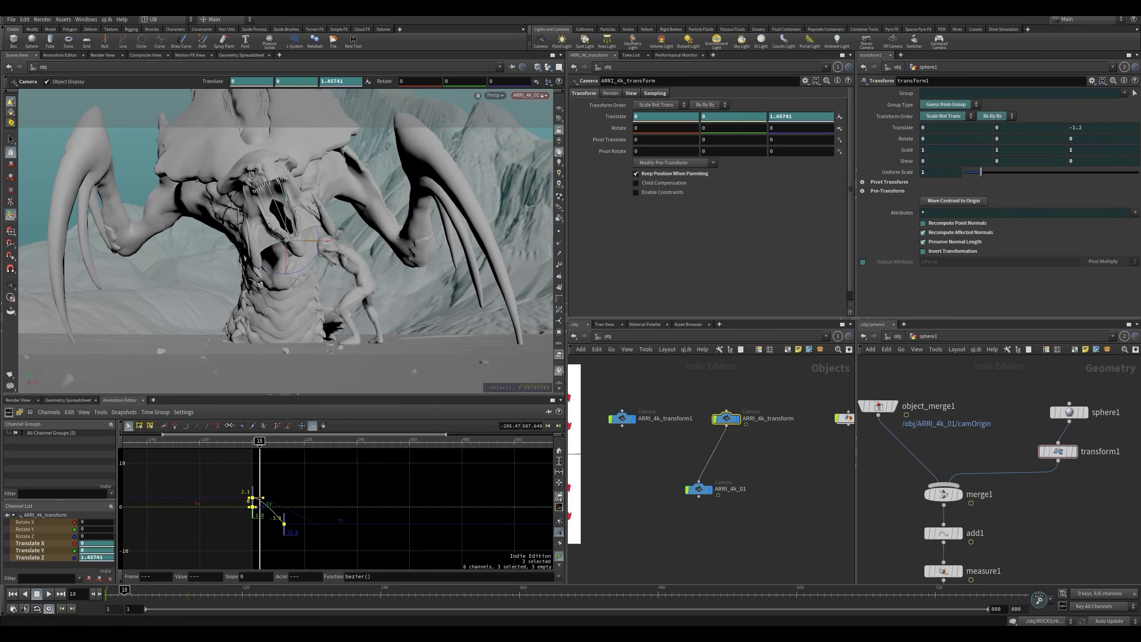
left_click(196, 427)
left_click(312, 476)
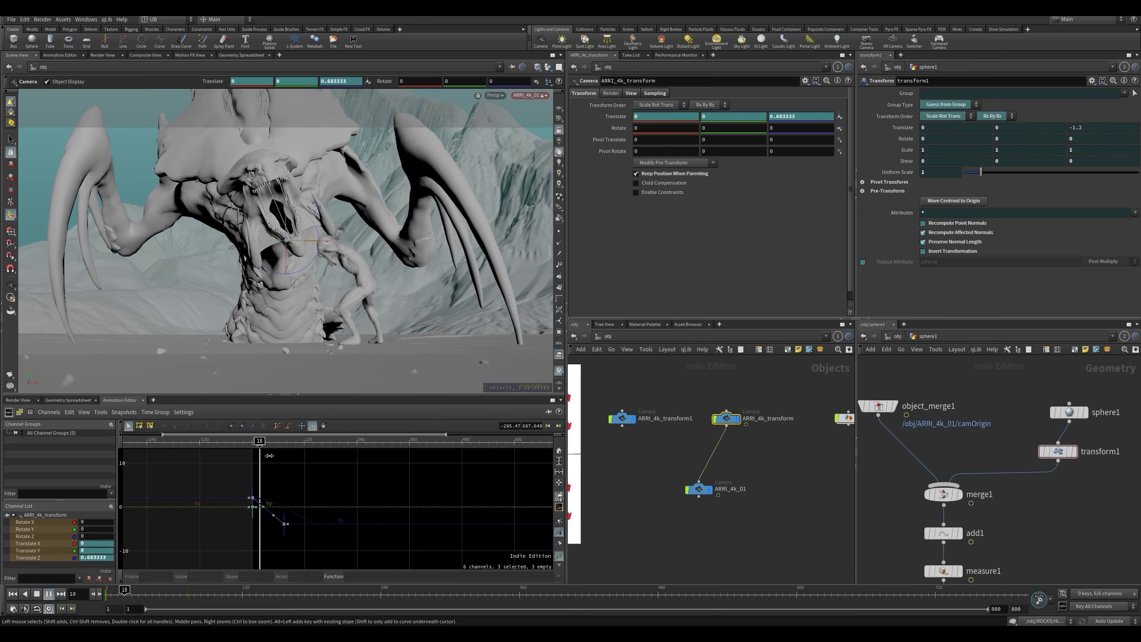
key("Up")
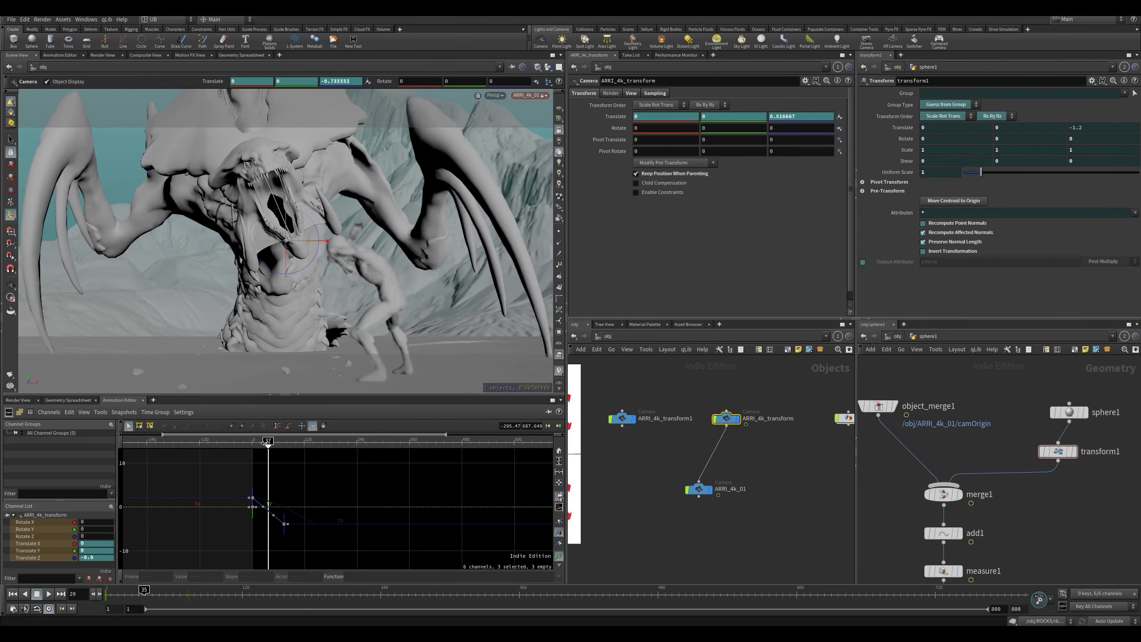
key("Up")
- Replace ARRI_4k_transform1 with a fresh duplicate of ARRI_4k_transform and remove its Translate keyframes at frame 1
left_click(705, 399)
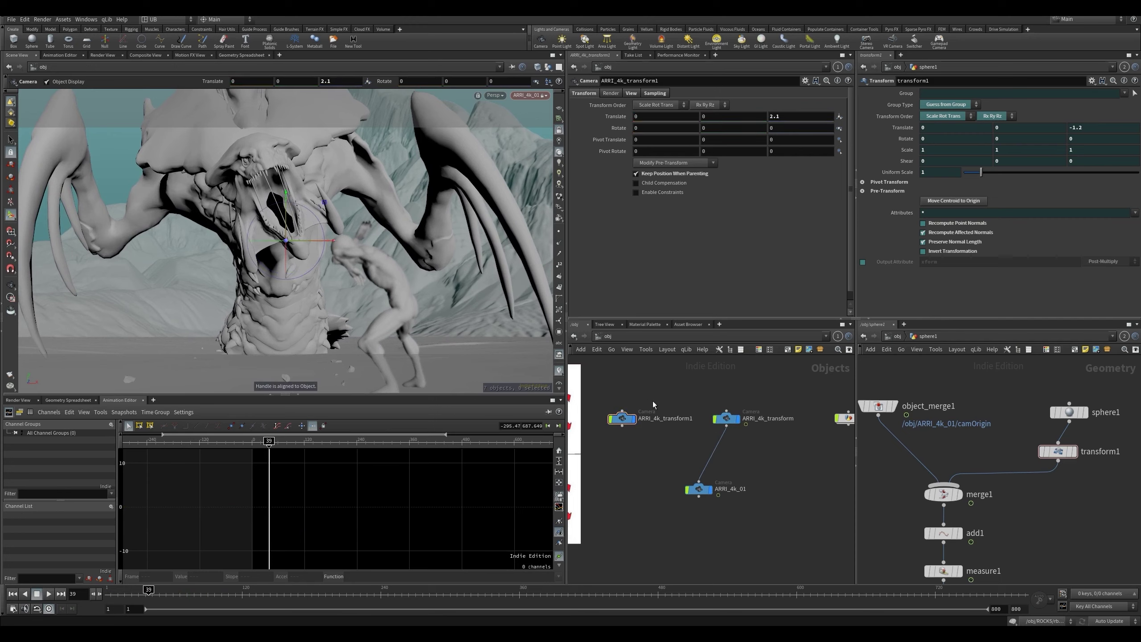
key("Delete")
key("ctrl+z")
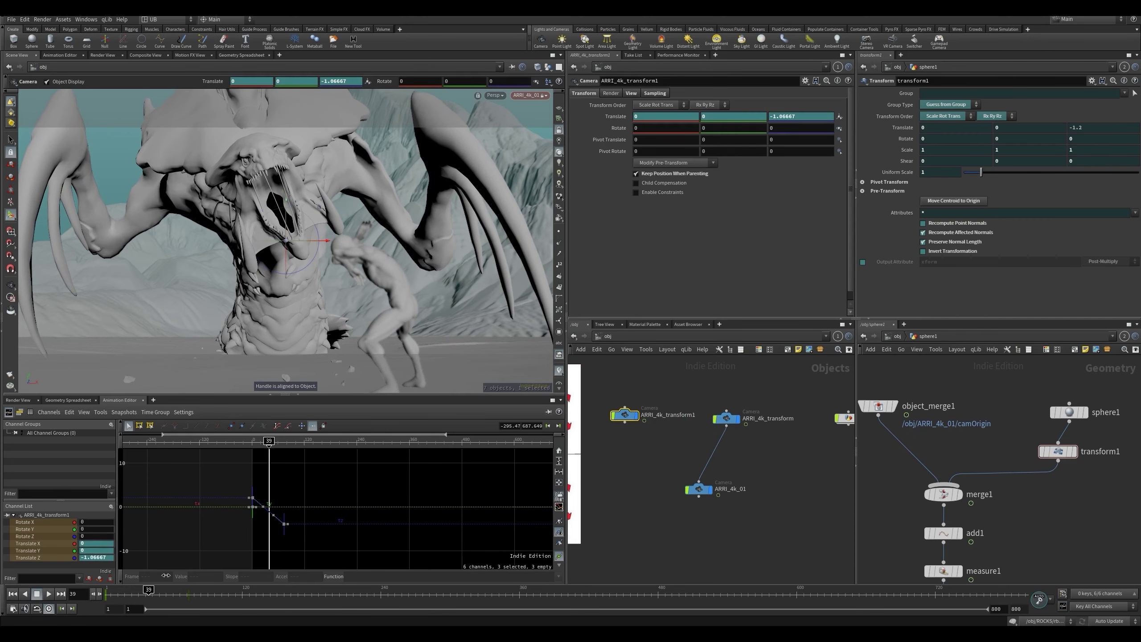
left_click(13, 594)
left_click(612, 117, "ctrl+shift")
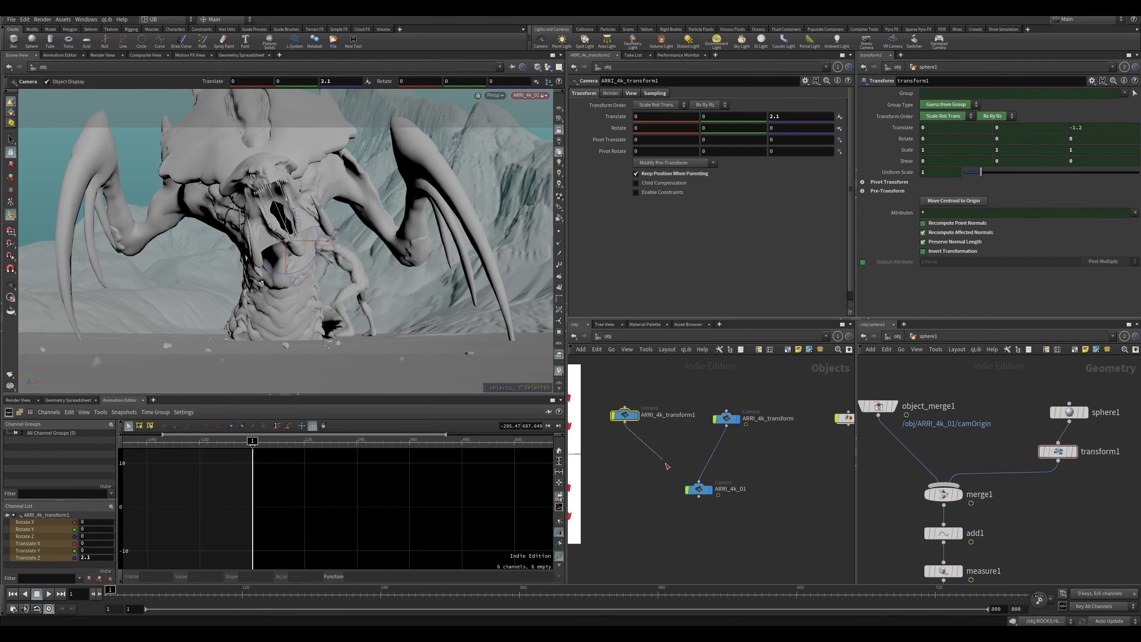
- Parent ARRI_4k_01 to ARRI_4k_transform1 and key its Translate X from -4 at frame 1 to a positive value further along the timeline
left_click_drag(665, 463, 698, 481)
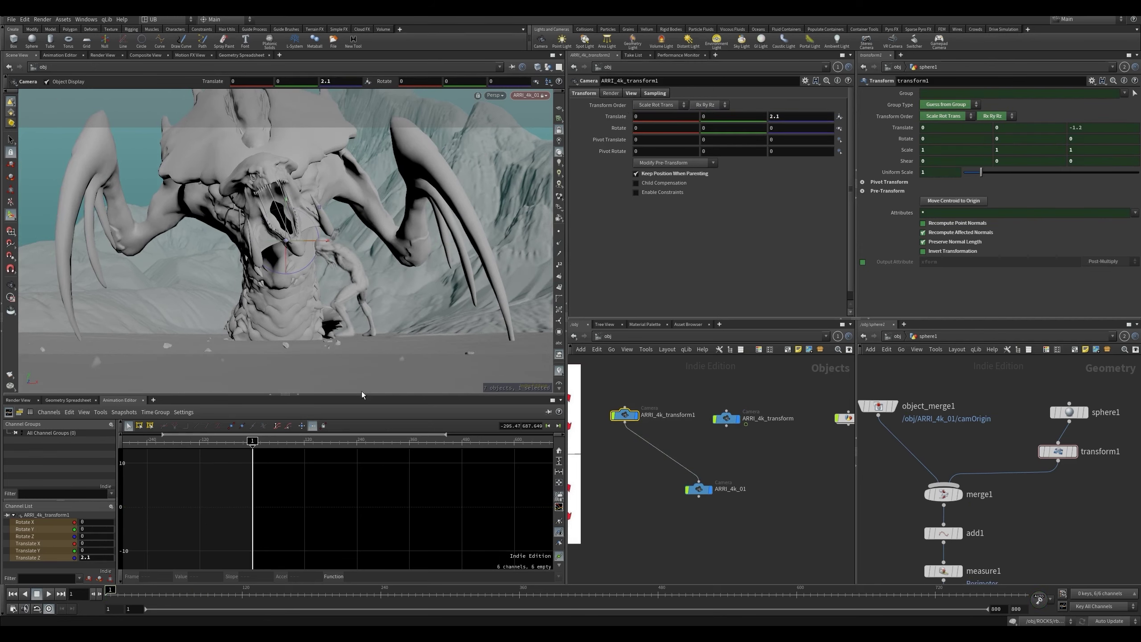
middle_click_drag(655, 117, 629, 104)
left_click(617, 118, "alt")
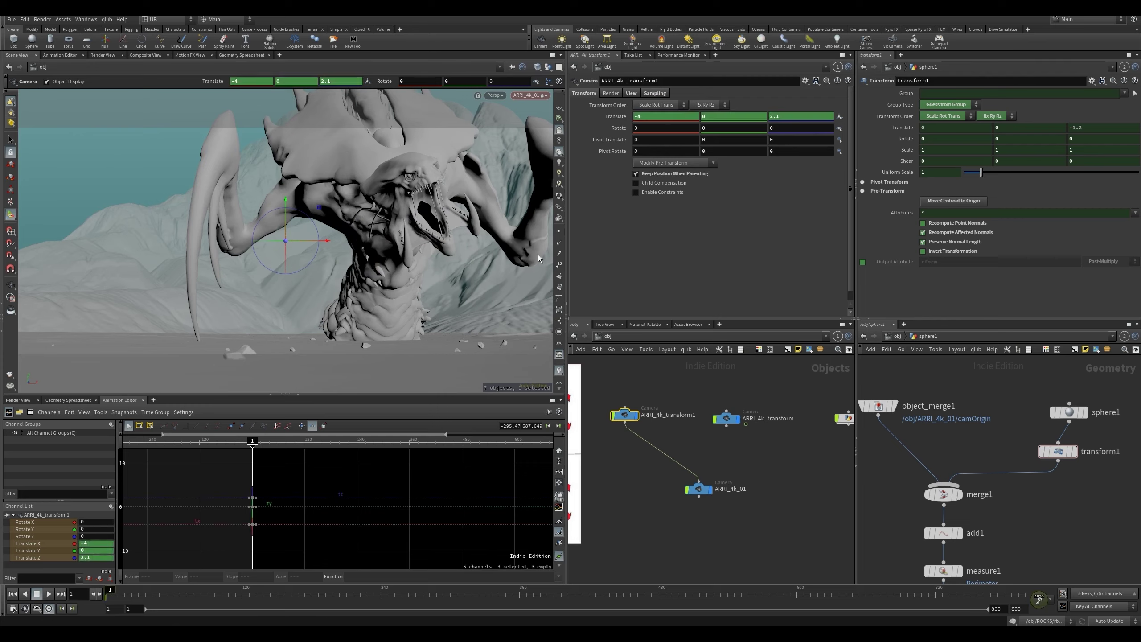
left_click_drag(200, 597, 310, 565)
middle_click_drag(678, 114, 721, 97)
left_click_drag(322, 441, 277, 441)
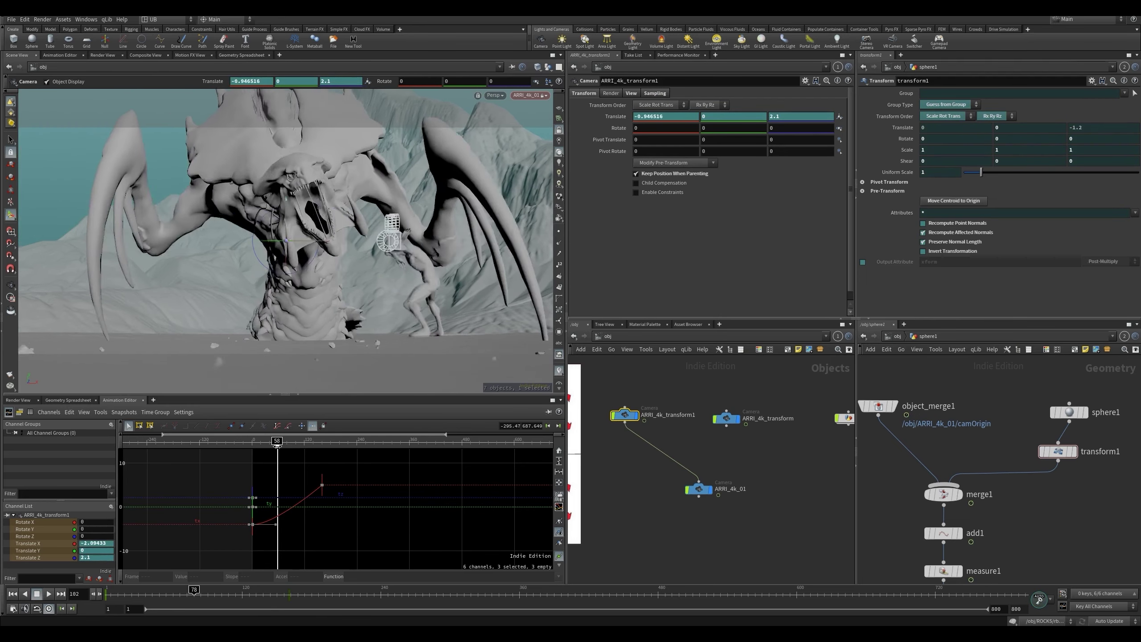
- Make ARRI_4k_transform1's translate keys linear and play back the sideways camera move
left_click_drag(350, 468, 232, 544)
left_click(196, 426)
left_click(289, 451)
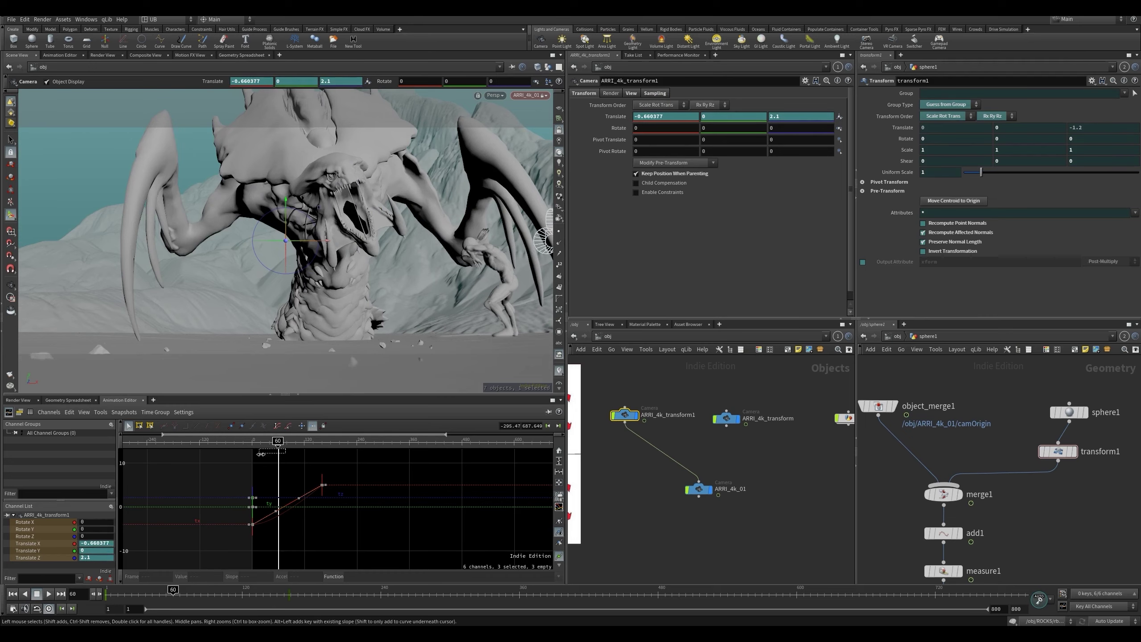
left_click_drag(278, 441, 252, 441)
key("Up")
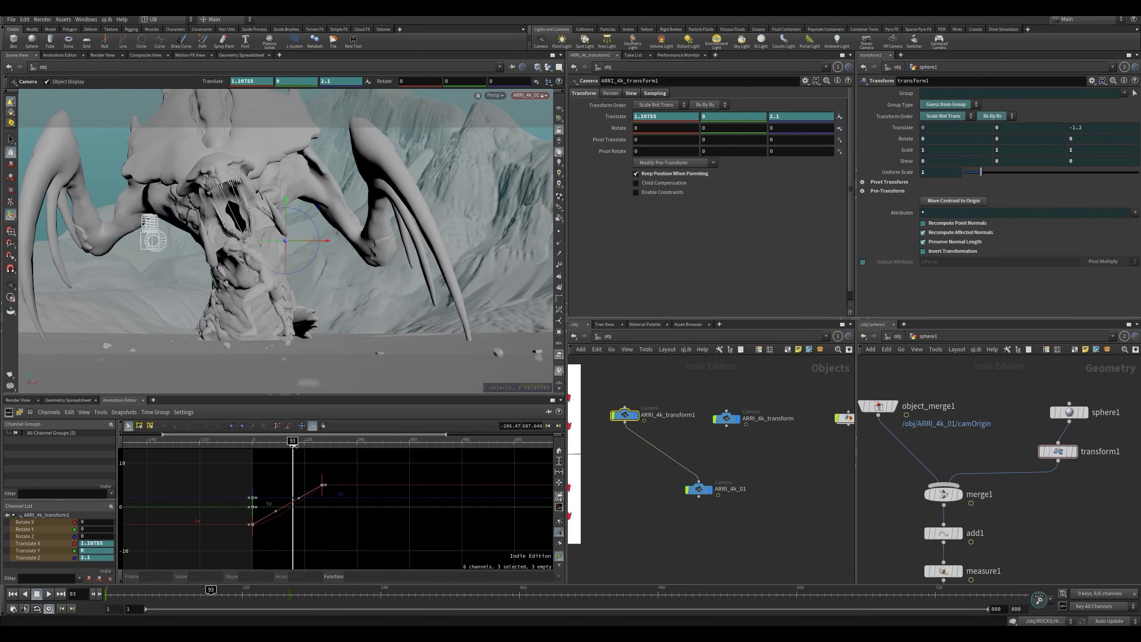
key("Up")
- Parent ARRI_4k_01 back to ARRI_4k_transform, scrub to frame 62, and select ARRI_4k_transform
left_click_drag(694, 475, 699, 481)
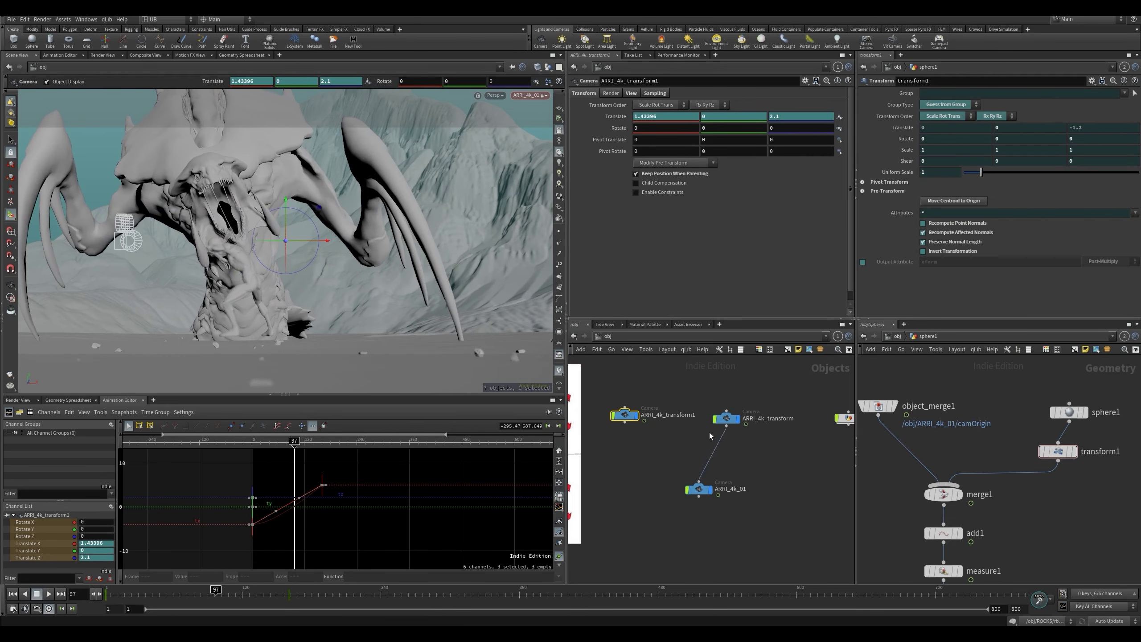
left_click_drag(206, 593, 175, 600)
left_click(728, 418)
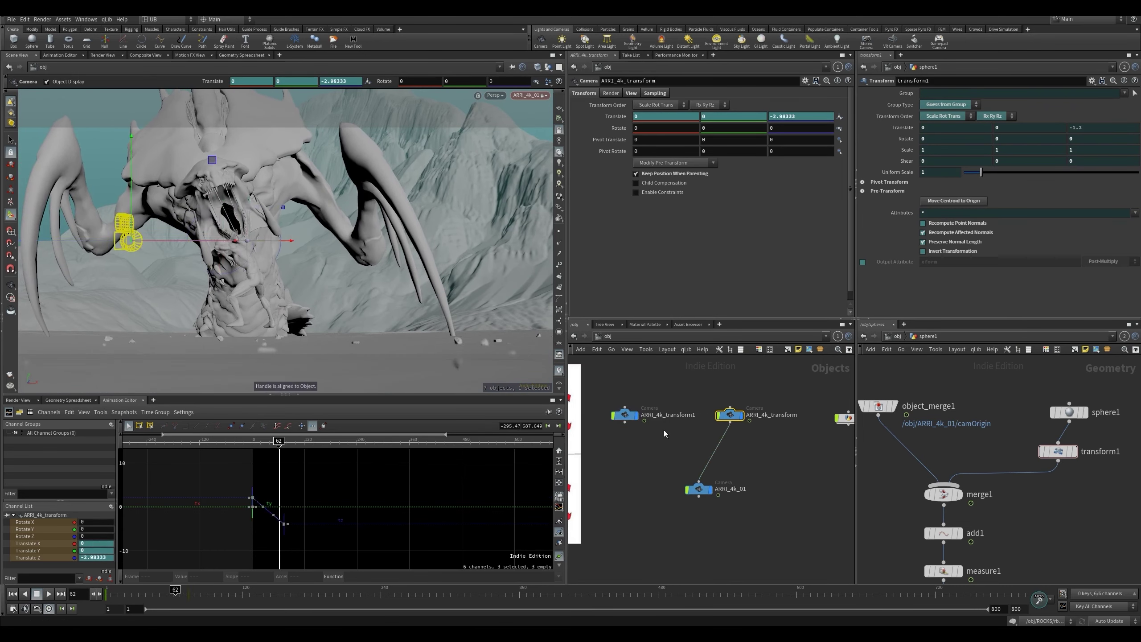
- Scrub the ARRI_4k_transform1 timeline and try to parent ARRI_4k_01 to that camera
left_click(625, 415)
left_click_drag(174, 594, 319, 594)
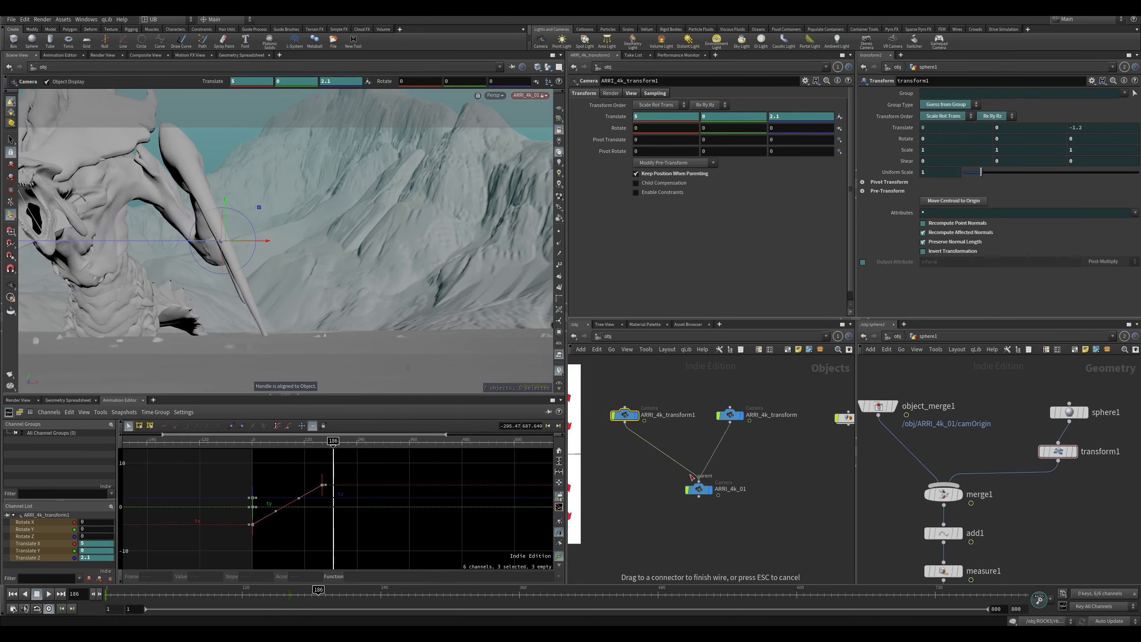
left_click_drag(692, 478, 666, 490)
left_click_drag(317, 595, 62, 613)
- Undo the recent series of parenting and keyframe changes on the transform cameras
key("ctrl+z")
key("ctrl+z")
key("ctrl+z")
key("ctrl+z")
key("ctrl+z")
key("ctrl+z")
key("ctrl+z")
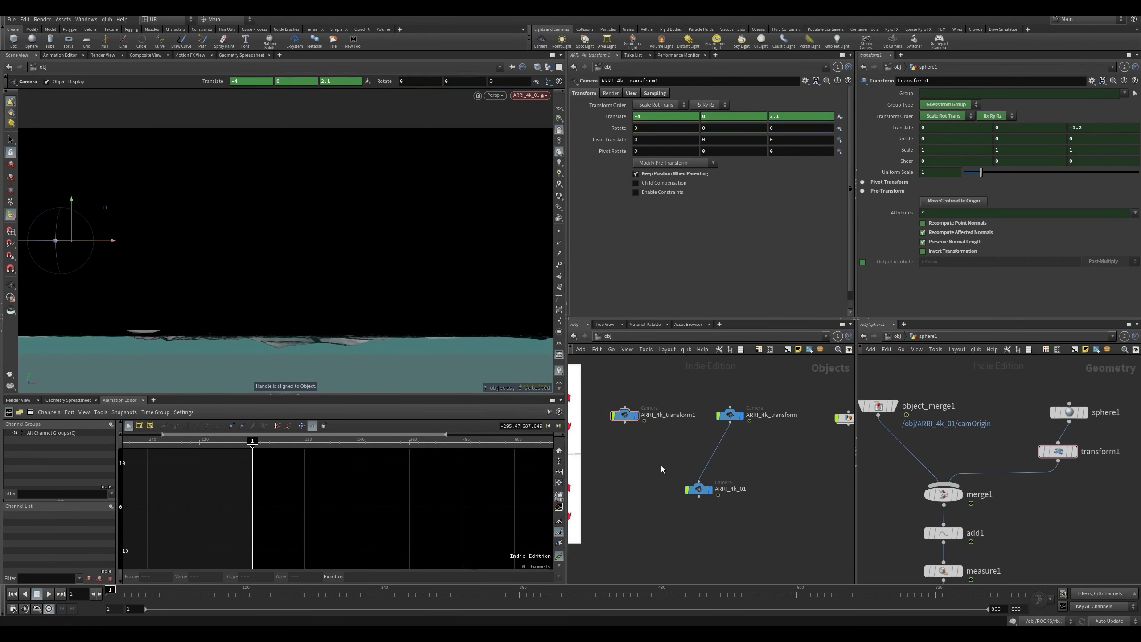
key("ctrl+z")
key("ctrl+z")
key("ctrl+z")
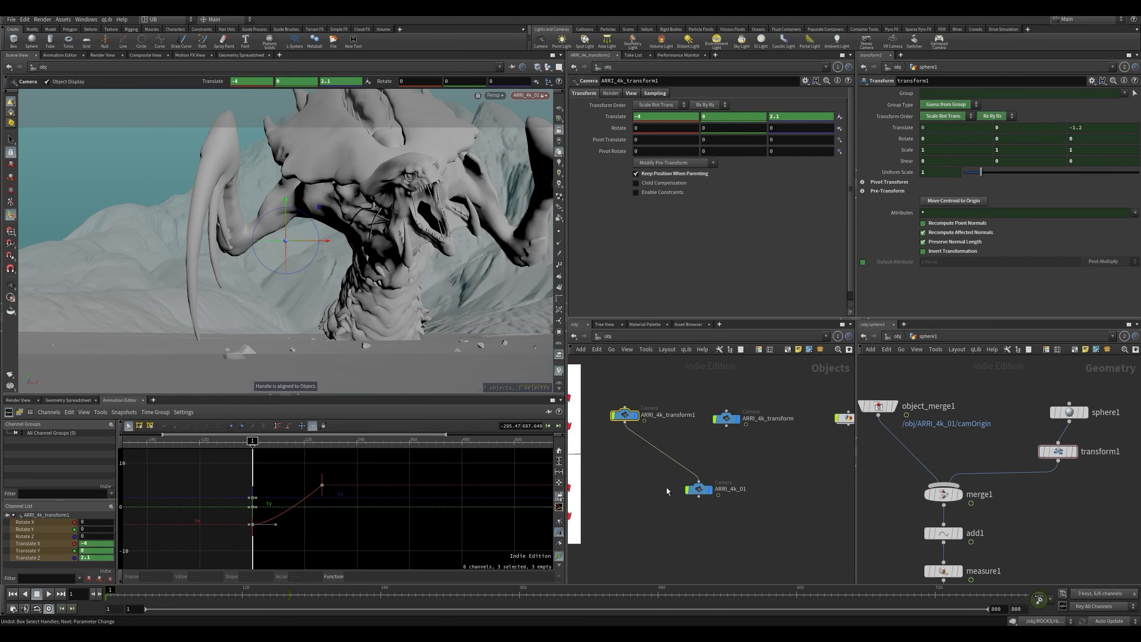
- Delete ARRI_4k_transform and ARRI_4k_transform1, and duplicate ARRI_4k_01 directly above the original
left_click_drag(755, 375, 615, 446)
key("Delete")
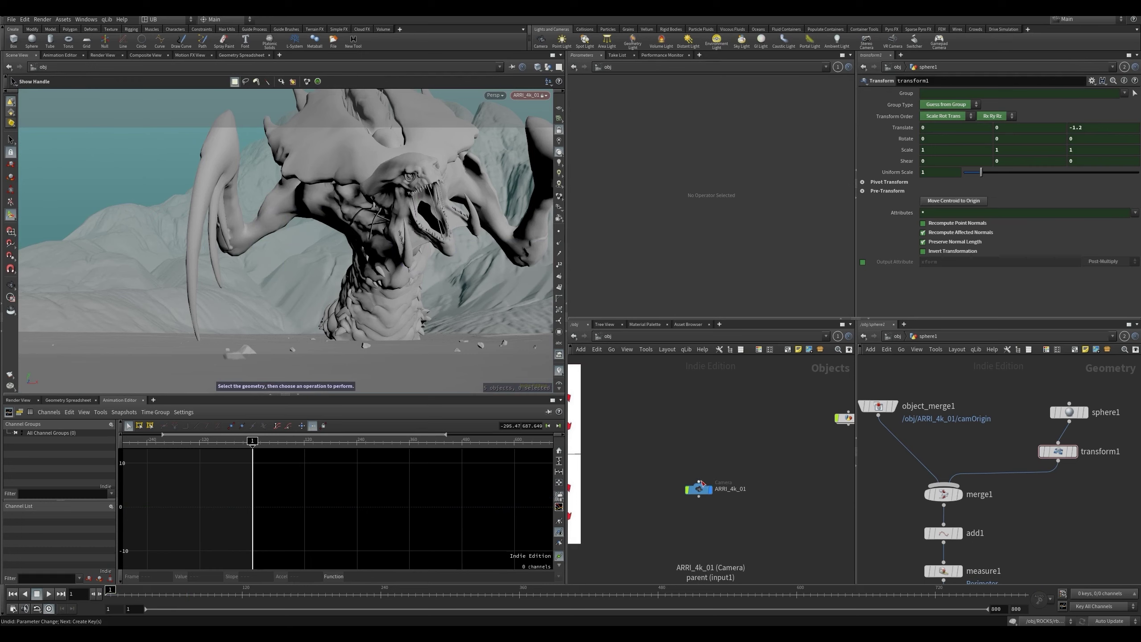
left_click(701, 488)
left_click_drag(704, 461, 709, 416, "alt")
middle_click_drag(719, 461, 697, 458)
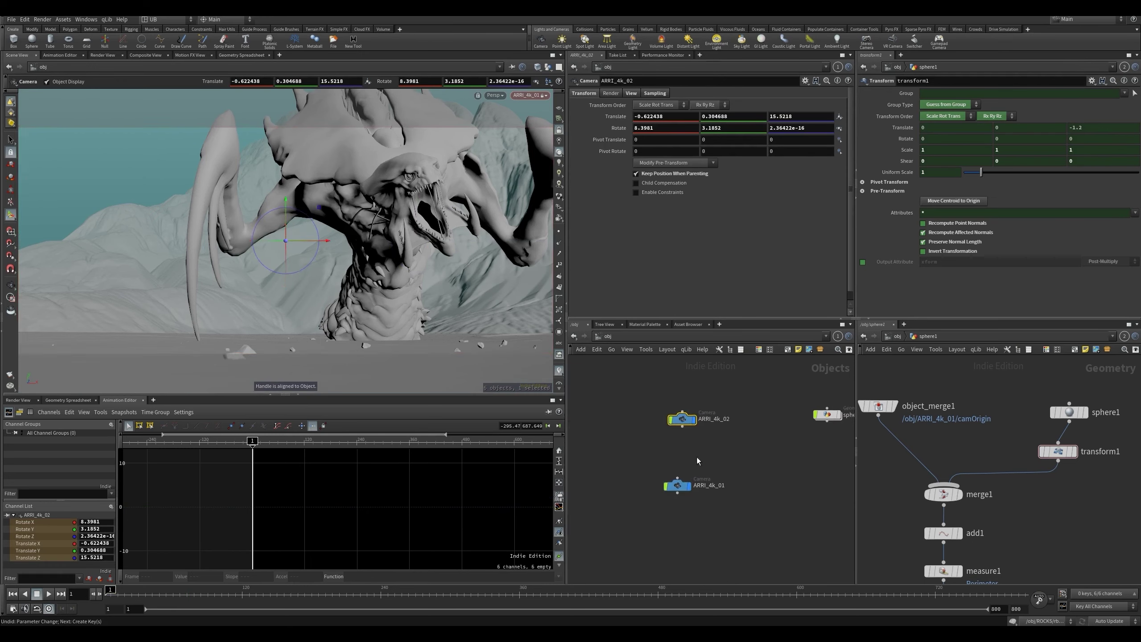
- Parent ARRI_4k_01 to ARRI_4k_02 and zero ARRI_4k_02's translate and rotate through its pre-transform
left_click(678, 477)
left_click_drag(685, 418, 681, 428)
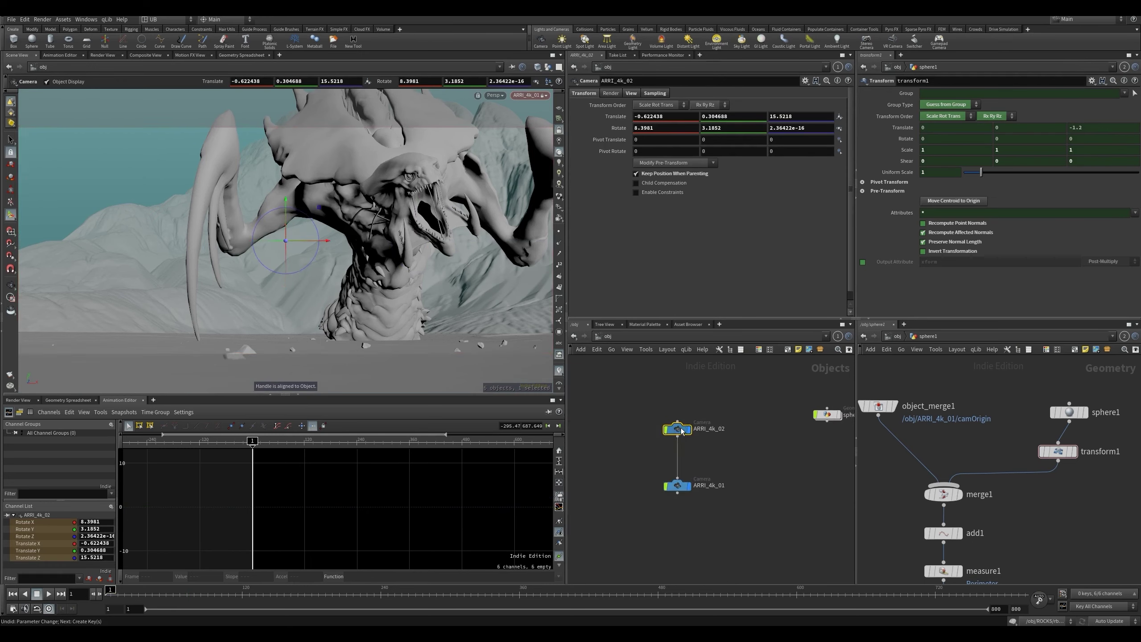
left_click(670, 163)
left_click(678, 164)
left_click(677, 486)
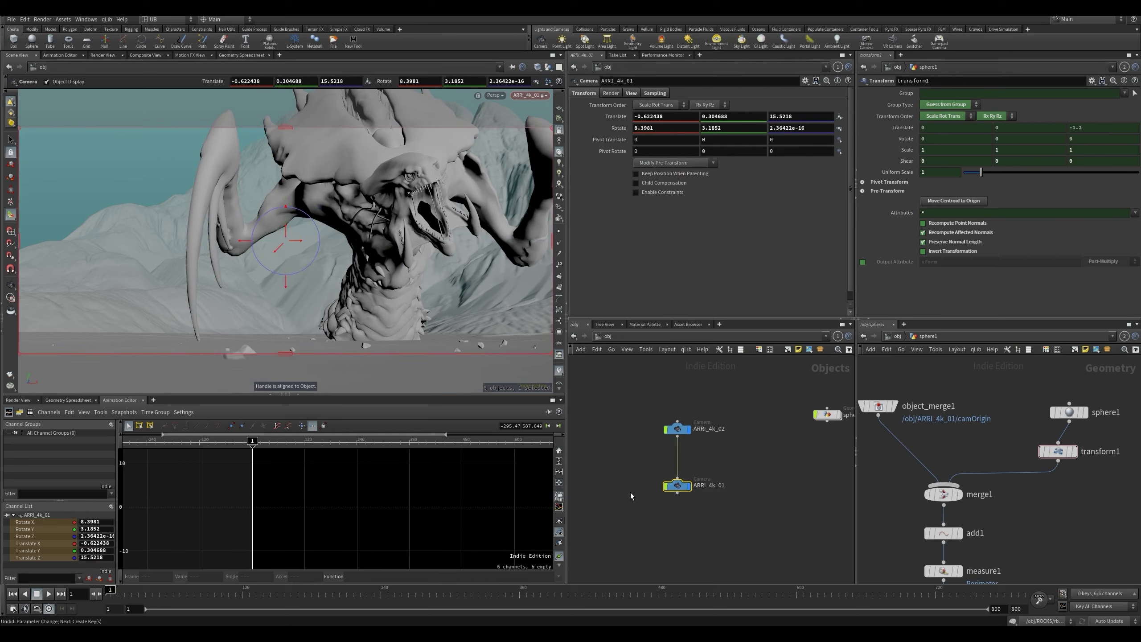
middle_click_drag(630, 493, 647, 463)
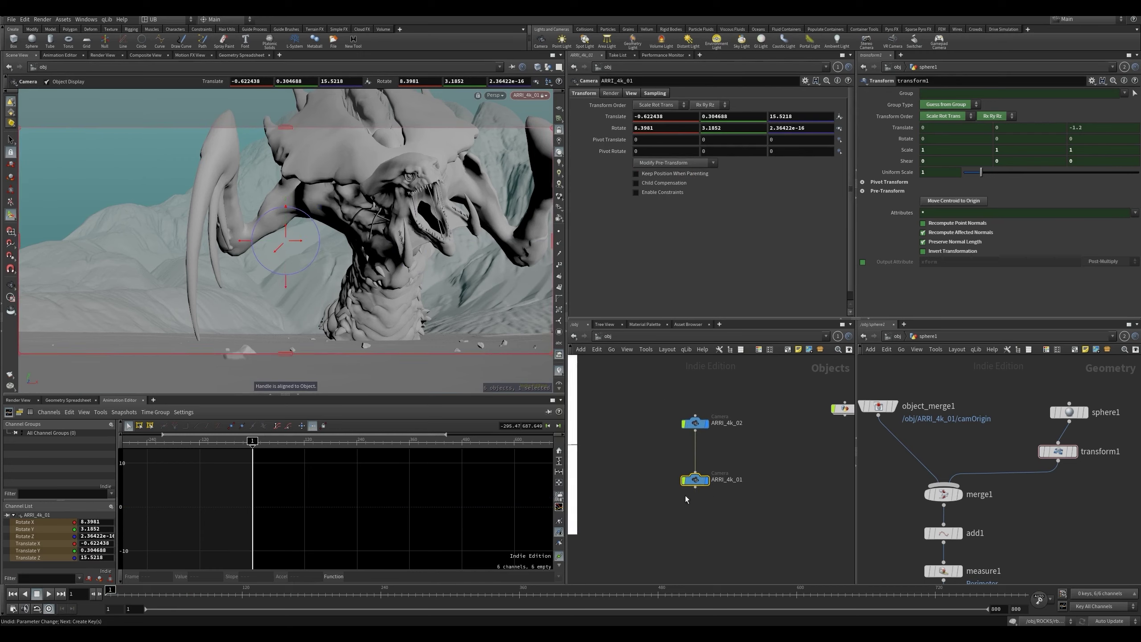
middle_click_drag(685, 496, 673, 501)
left_click(707, 415)
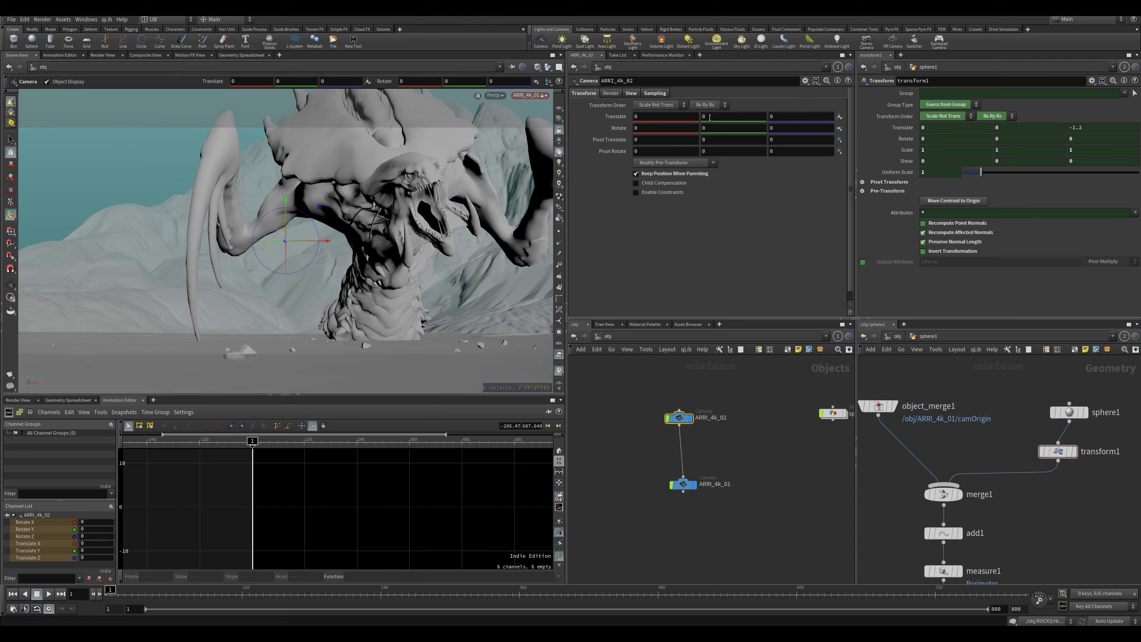
- Set ARRI_4k_02's Translate X to 4 and key its Translate at frame 1
middle_click_drag(689, 117, 715, 107)
left_click(619, 116, "alt")
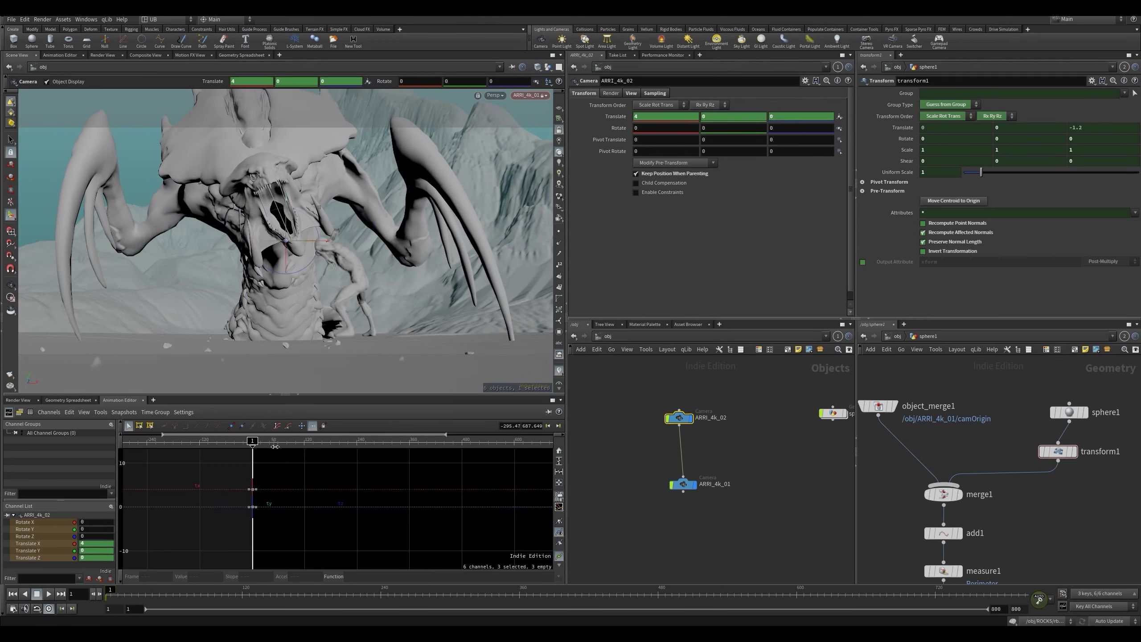
left_click_drag(303, 450, 281, 450)
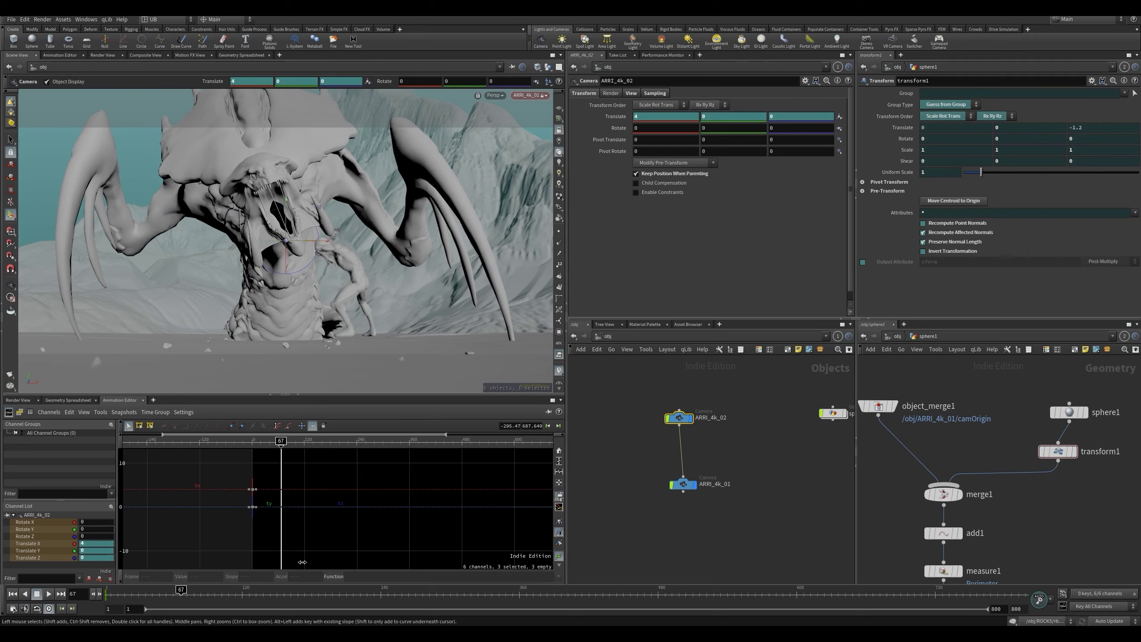
- Set the global animation end frame to 240
left_click(13, 608)
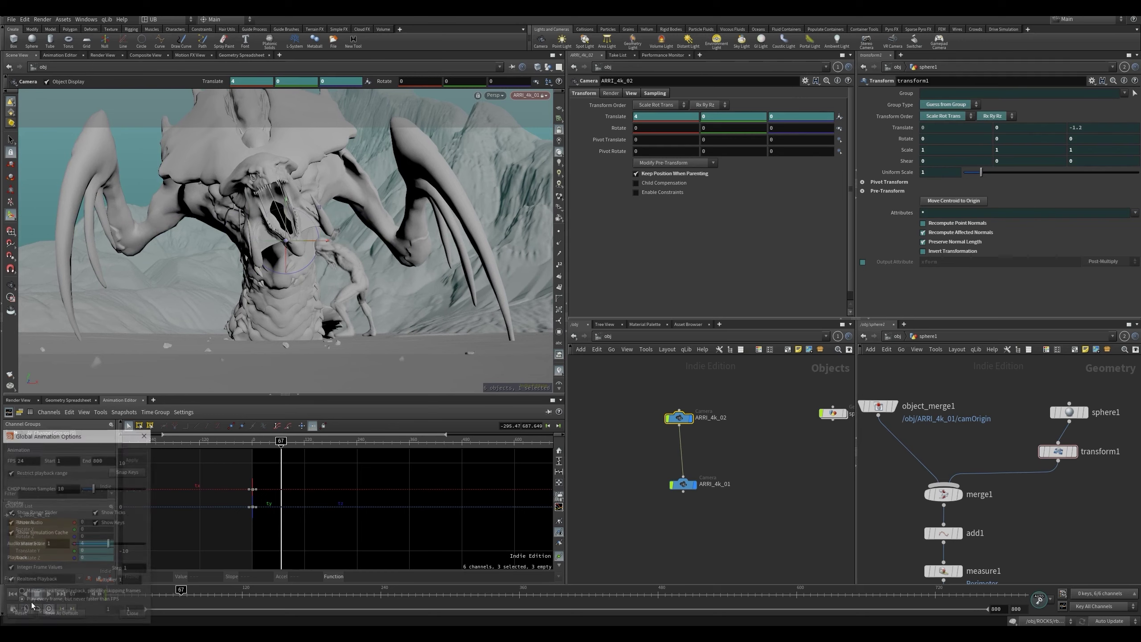
type("240")
key("Return")
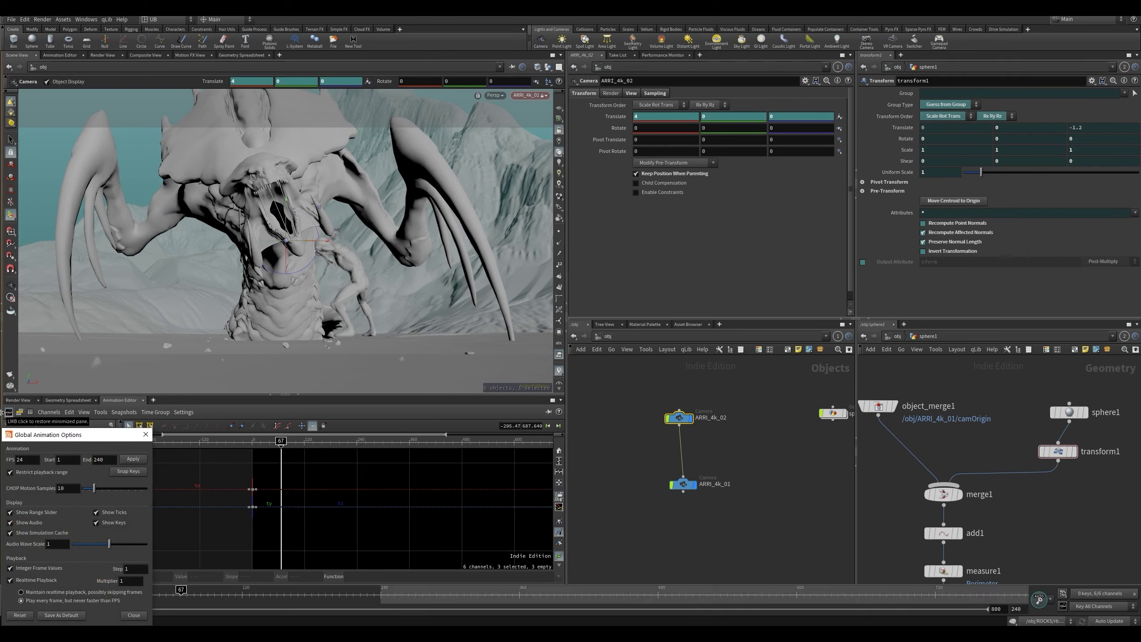
left_click(147, 436)
- Set ARRI_4k_02's Translate Z to -12 at frame 44 and scrub through the push-in move
right_click_drag(296, 477, 219, 529)
left_click_drag(225, 595, 335, 570)
middle_click_drag(796, 120, 693, 125)
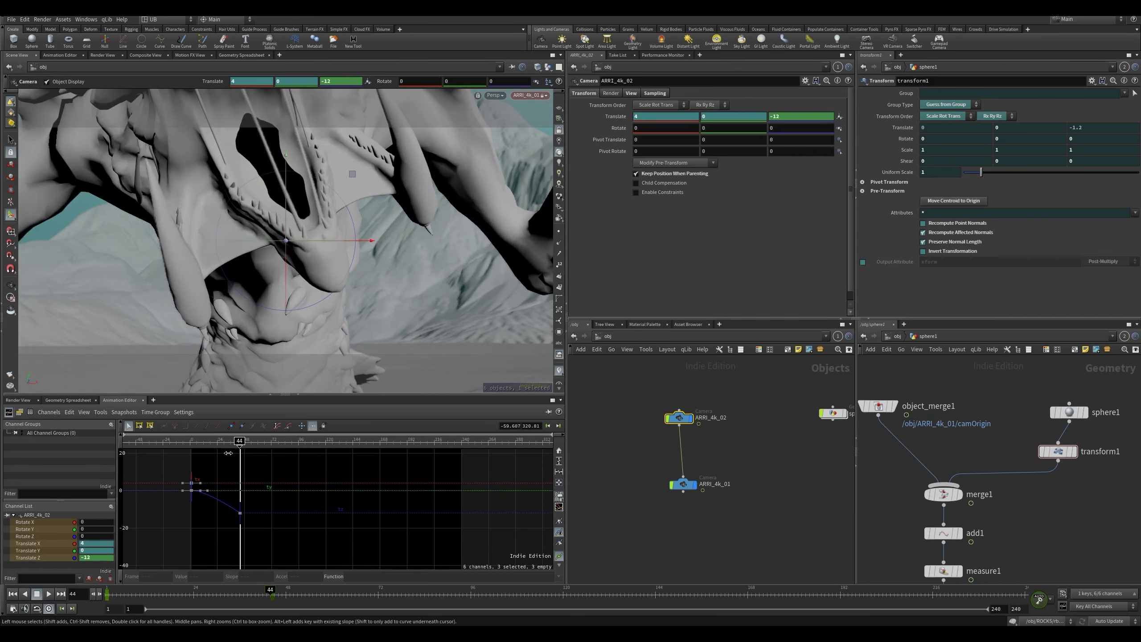
left_click_drag(228, 453, 476, 472)
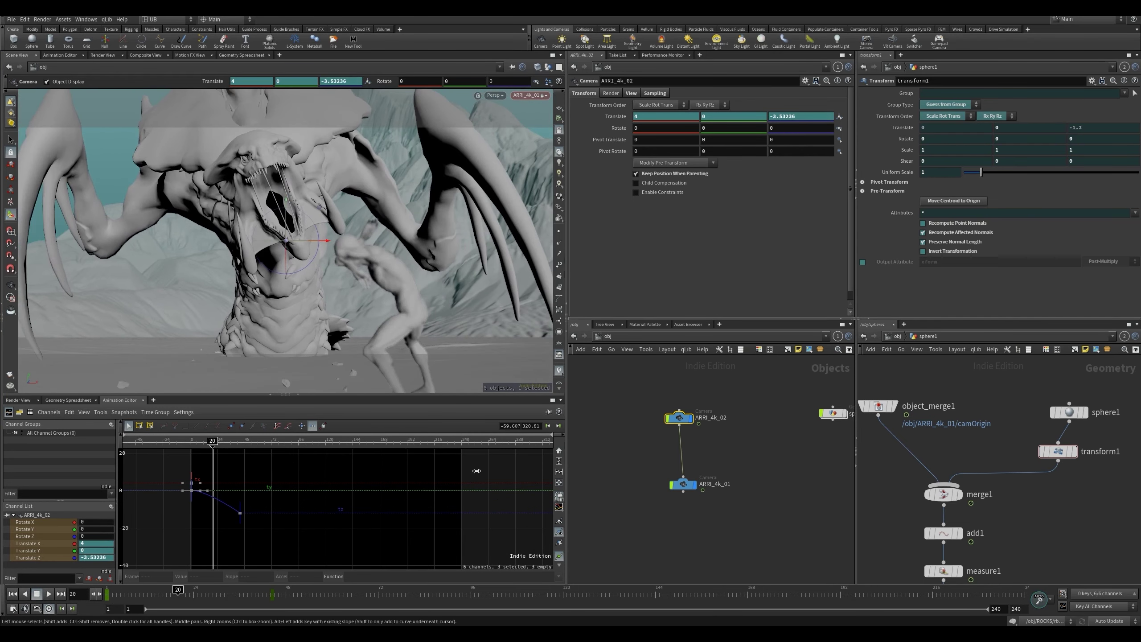
- Duplicate ARRI_4k_02 as a new parent for ARRI_4k_01 and remove the copy's Translate keyframes at frame 1
left_click(720, 439)
middle_click_drag(682, 422, 694, 425)
left_click_drag(712, 424, 695, 480, "alt")
left_click(644, 441)
key("ctrl+Up")
left_click(650, 421)
left_click(620, 118, "ctrl+shift")
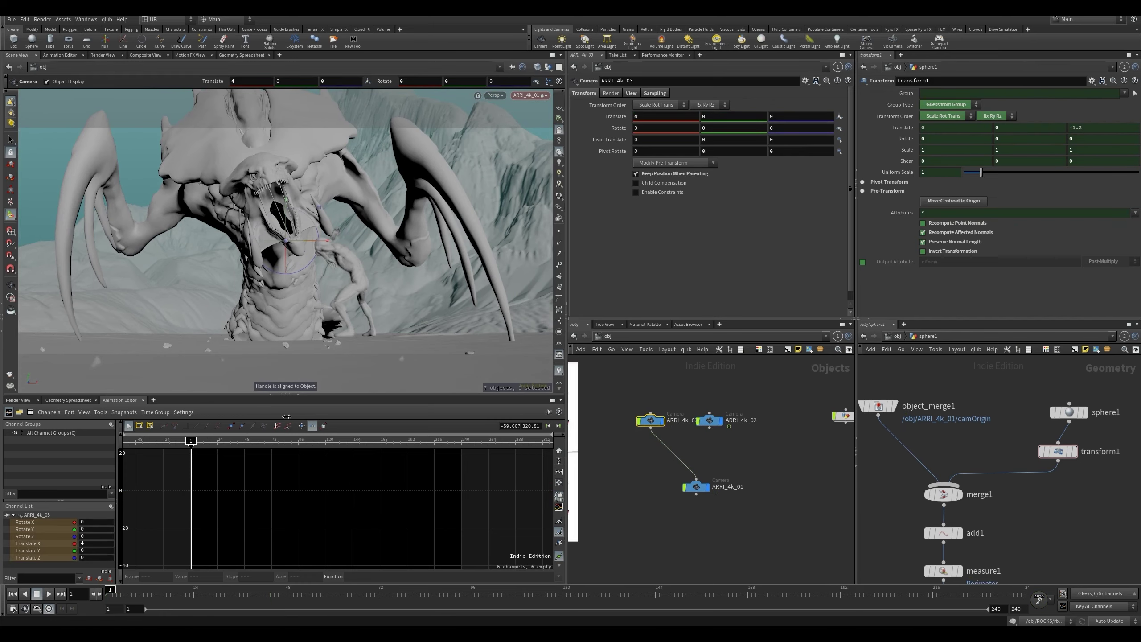
- Key ARRI_4k_03's Translate X from -1 at frame 1 to a positive value at frame 44, and play back the sideways move
left_click_drag(191, 453, 152, 459)
middle_click_drag(660, 119, 617, 120)
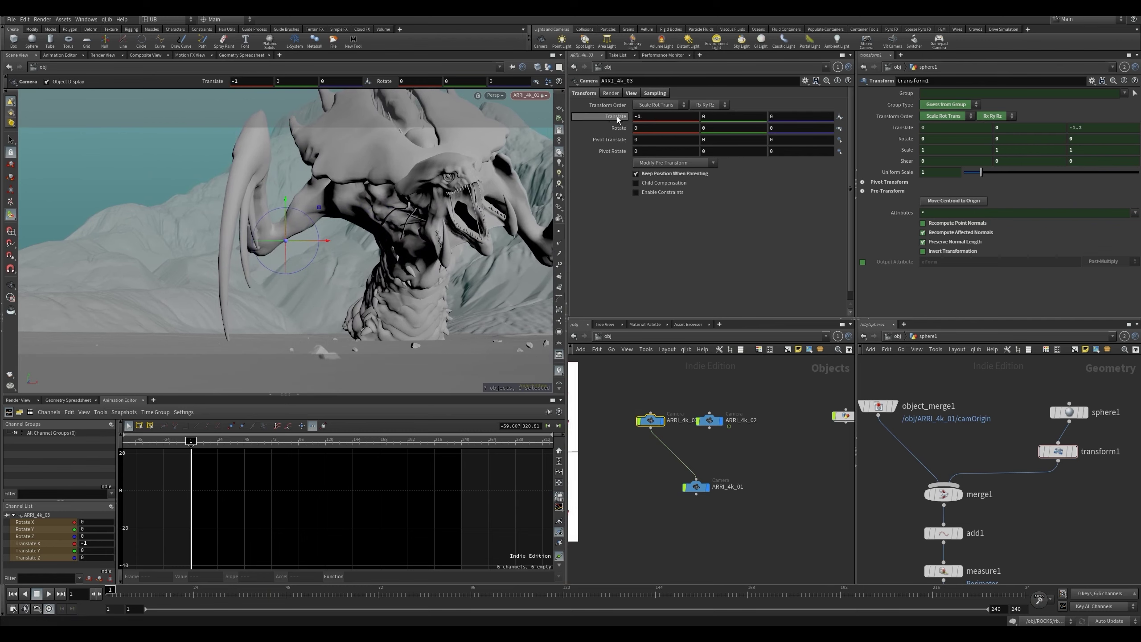
left_click(618, 118, "alt")
left_click(201, 593)
left_click_drag(259, 595, 271, 595)
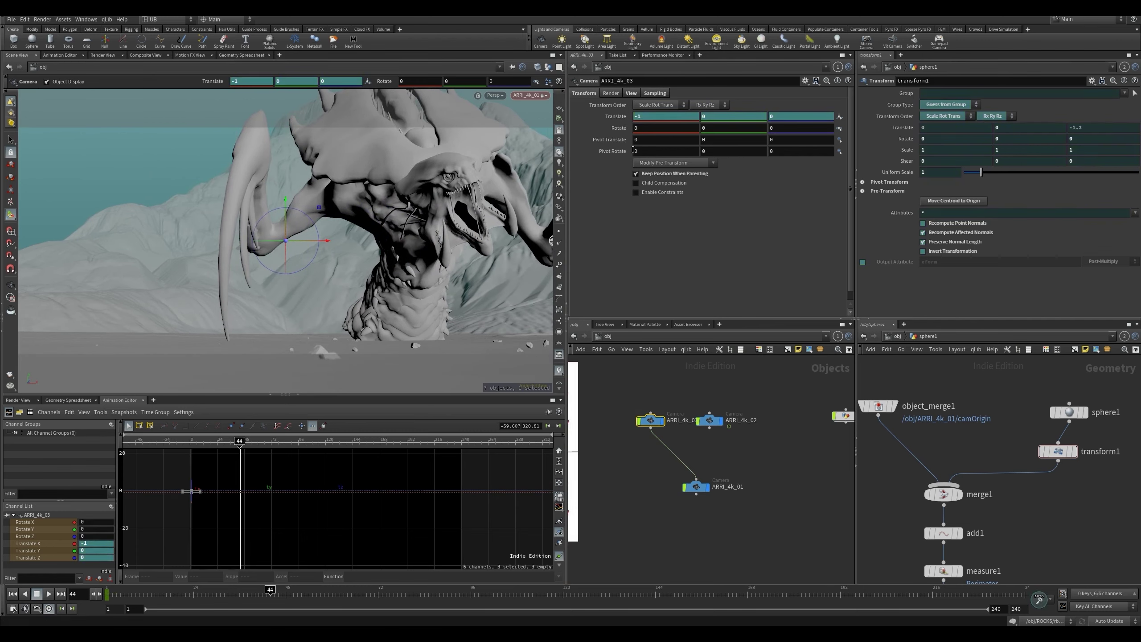
middle_click_drag(652, 119, 703, 112)
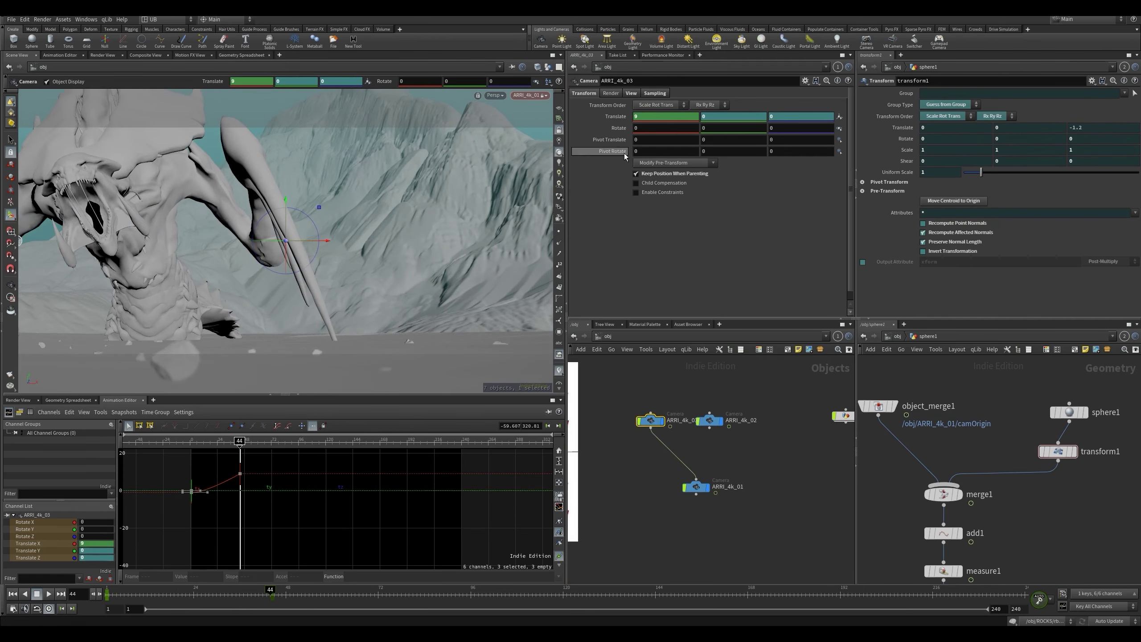
key("ctrl+Up")
key("Up")
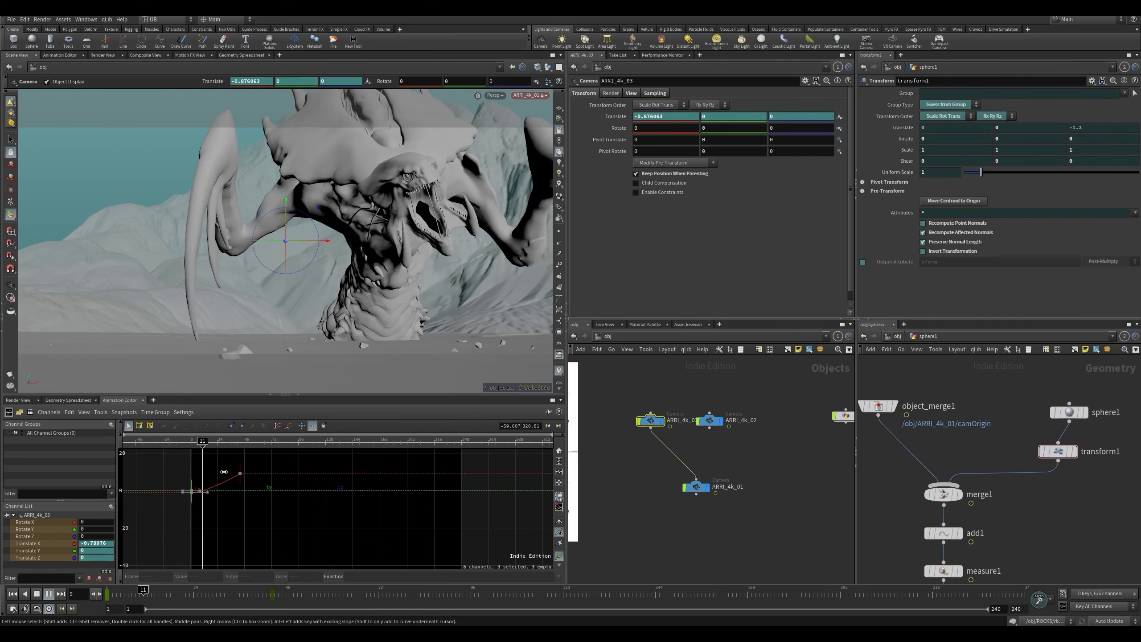
key("Up")
- Compare both camera moves by parenting ARRI_4k_01 to ARRI_4k_02 and ARRI_4k_03 in turn, scrubbing and playing each one
left_click_drag(709, 428, 696, 479)
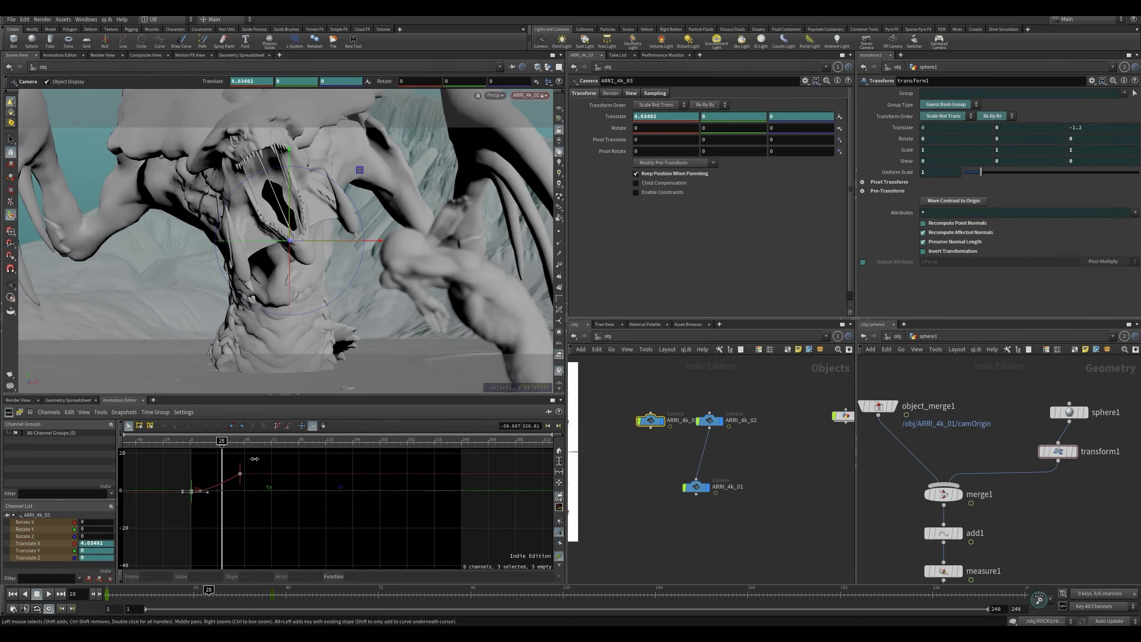
left_click_drag(222, 442, 208, 444)
left_click_drag(688, 475, 695, 478)
left_click_drag(208, 444, 196, 444)
key("Up")
key("Up")
left_click_drag(709, 428, 696, 479)
left_click_drag(230, 443, 205, 450)
left_click_drag(650, 428, 696, 480)
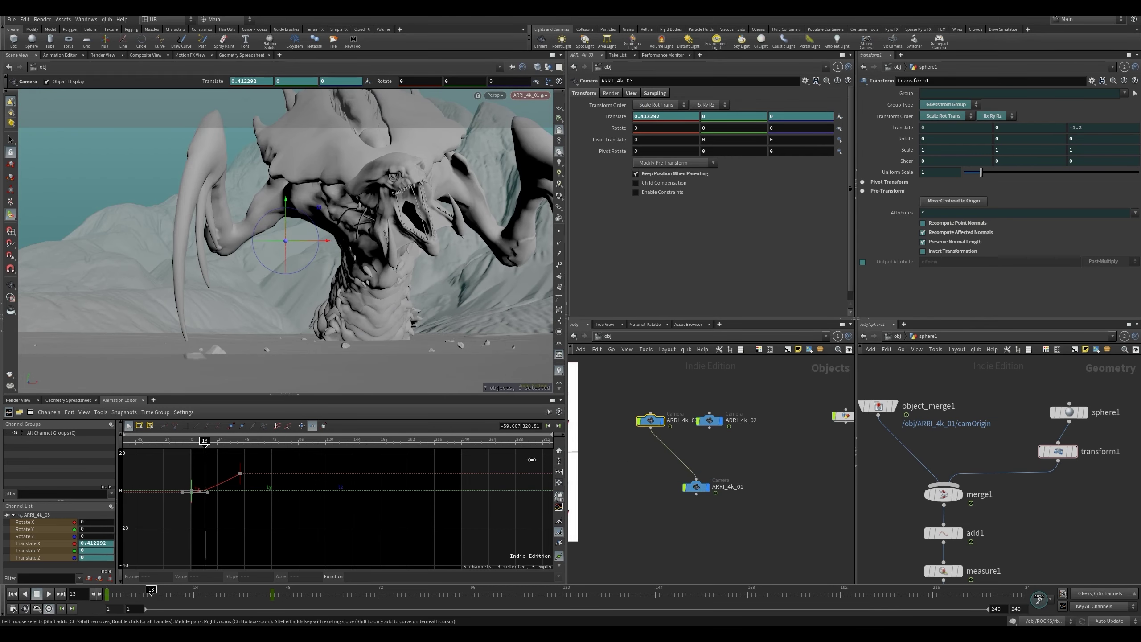
mouse_move(206, 442)
left_mouse_down()
mouse_move(227, 442)
mouse_move(201, 442)
left_mouse_up()
- Space the two parent cameras apart and switch ARRI_4k_01's parent connection between ARRI_4k_02 and ARRI_4k_03
left_click(695, 488)
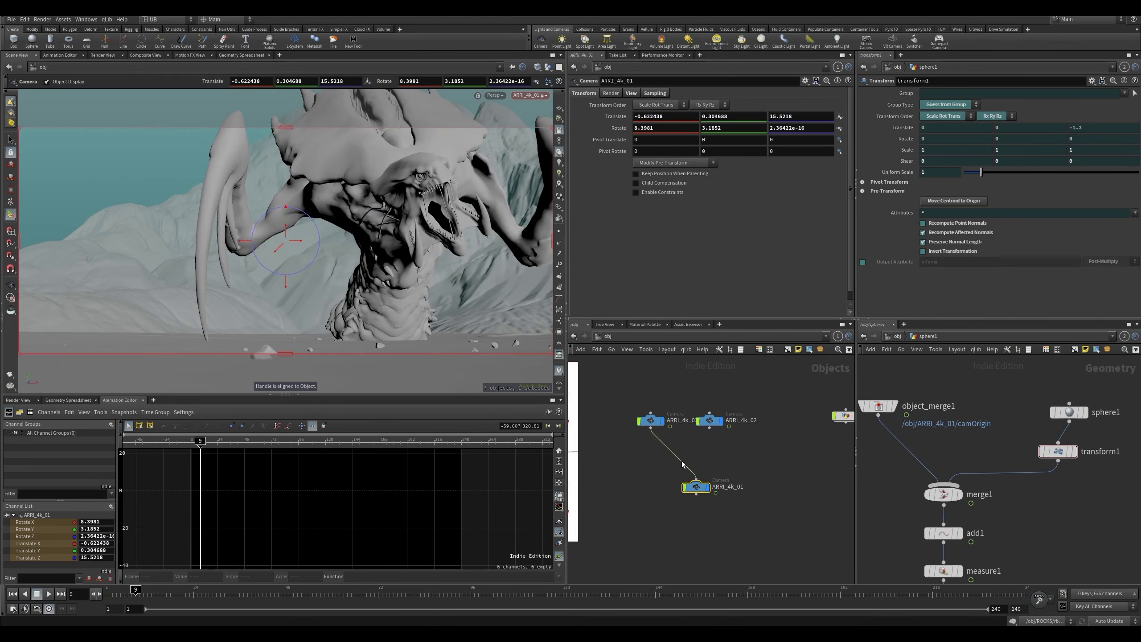
left_click_drag(761, 389, 640, 418)
left_click(725, 451)
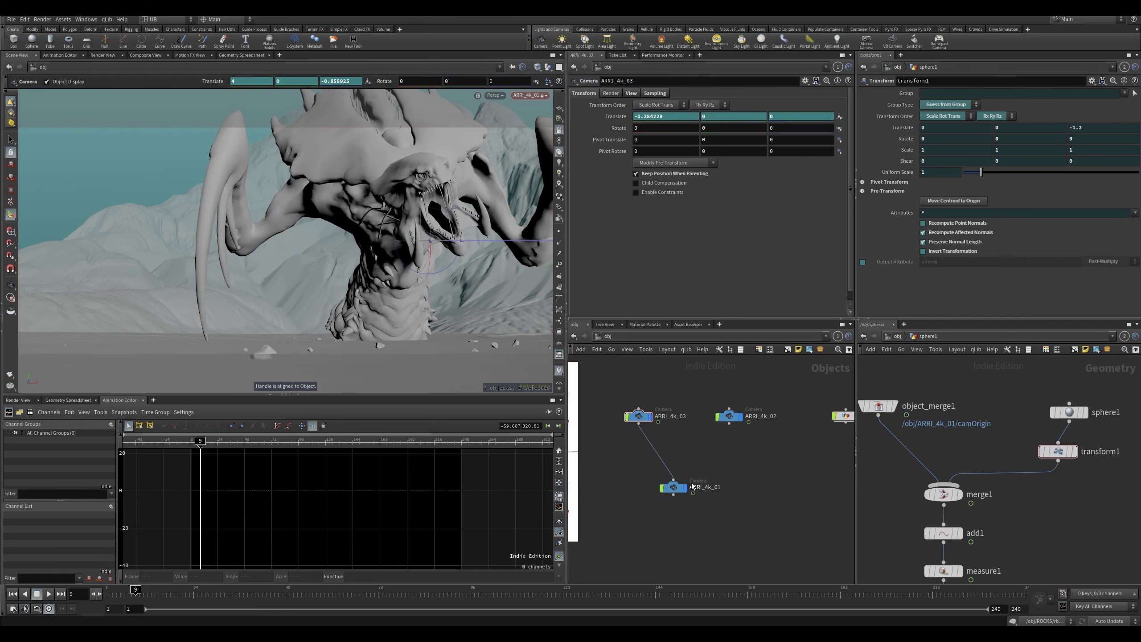
left_click_drag(674, 479, 728, 424)
left_click_drag(664, 466, 638, 423)
left_click_drag(677, 480, 729, 423)
left_click_drag(745, 467, 742, 468)
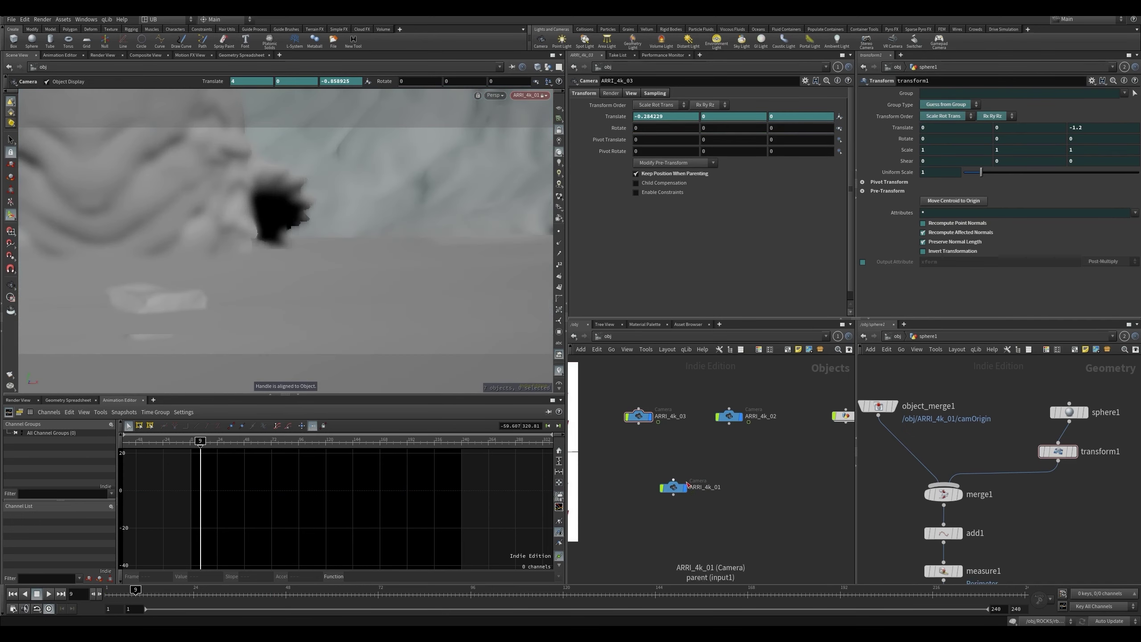
left_click_drag(674, 479, 638, 423)
left_click_drag(655, 480, 643, 484)
key("Escape")
- Delete the parent cameras ARRI_4k_02 and ARRI_4k_03, keeping only ARRI_4k_01 in that part of the network
left_click_drag(784, 383, 686, 439)
key("Delete")
left_click(645, 486)
left_click_drag(644, 485, 703, 508, "alt+shift")
key("Delete")
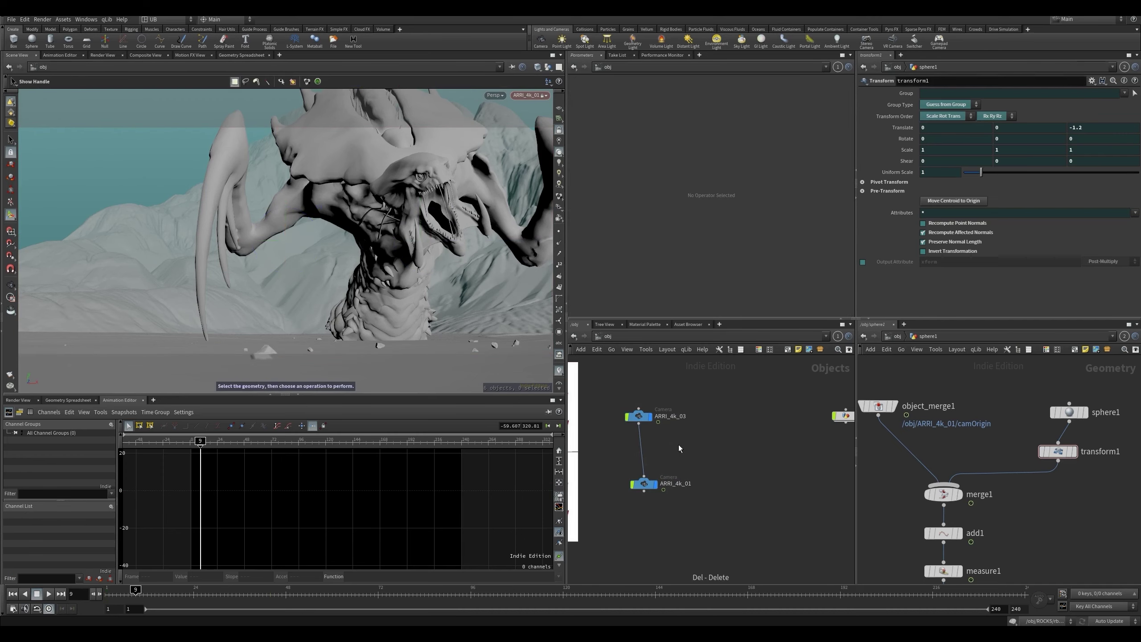
left_click_drag(685, 437, 625, 399)
key("Delete")
left_click_drag(647, 482, 686, 494)
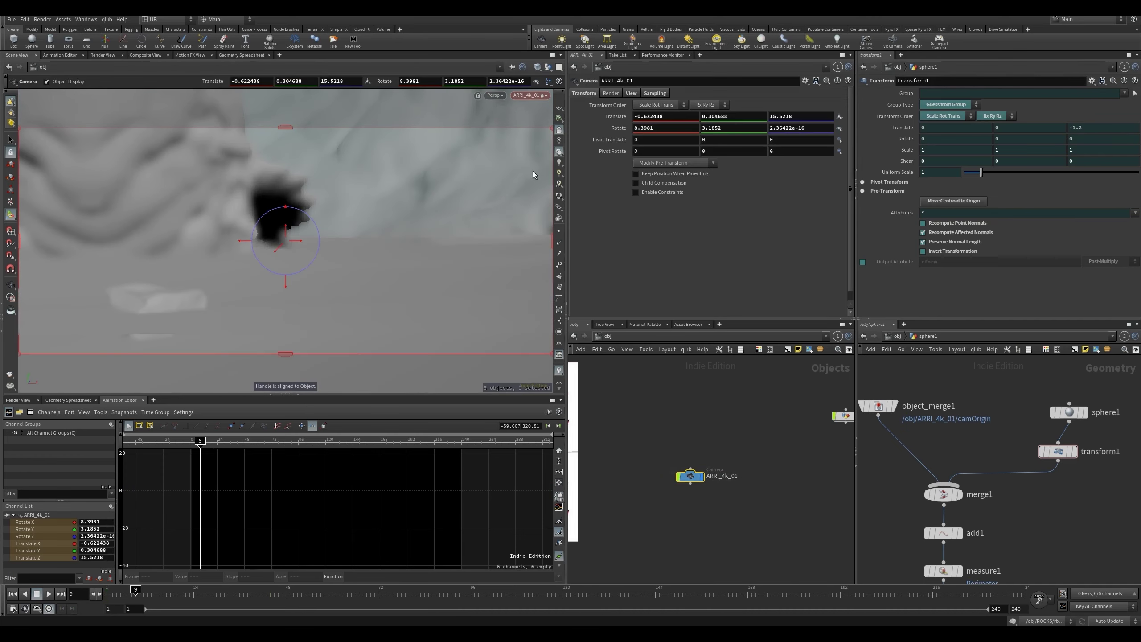
- Reframe the shot through ARRI_4k_01 to include the whole creature and the human figure, at about -0.61, -2, 33.5
key("Escape")
key("s")
left_click(199, 205)
right_click_drag(199, 205, 251, 243)
left_click_drag(288, 287, 280, 263)
middle_click_drag(279, 263, 292, 277)
left_click_drag(292, 277, 280, 279)
middle_click_drag(280, 279, 284, 232)
right_click_drag(283, 231, 315, 252)
left_click_drag(314, 251, 303, 229)
right_click_drag(303, 229, 317, 234)
mouse_move(317, 234)
left_mouse_down()
mouse_move(312, 203)
mouse_move(300, 220)
left_mouse_up()
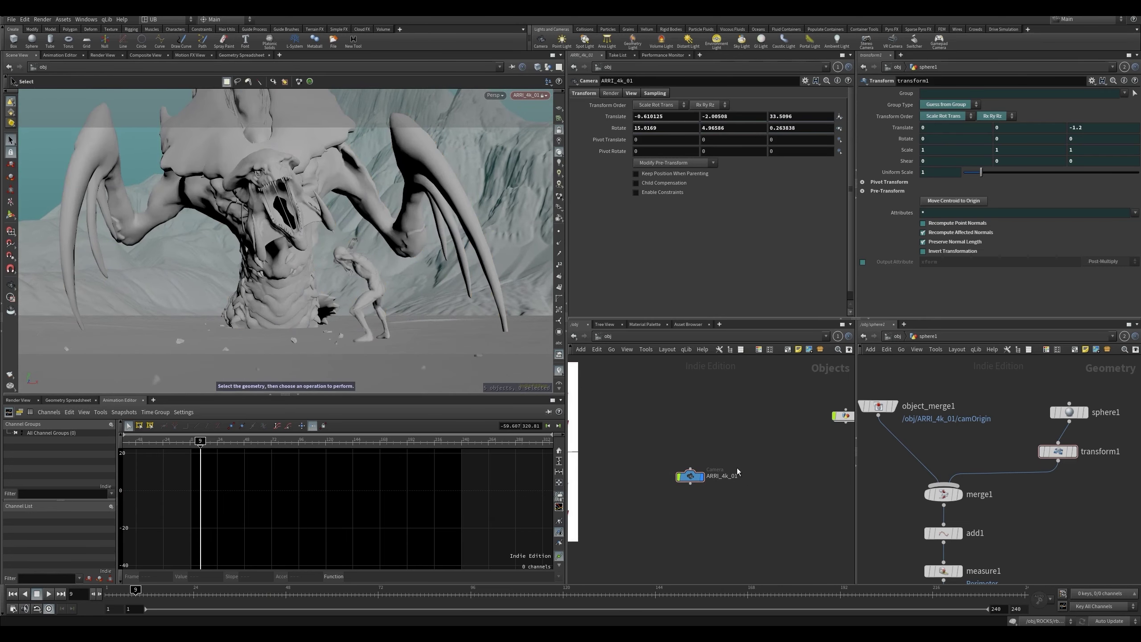
- Return to frame 1 and review ARRI_4k_01's focus distance and sampling settings alongside its transform values
left_click_drag(676, 444, 693, 488)
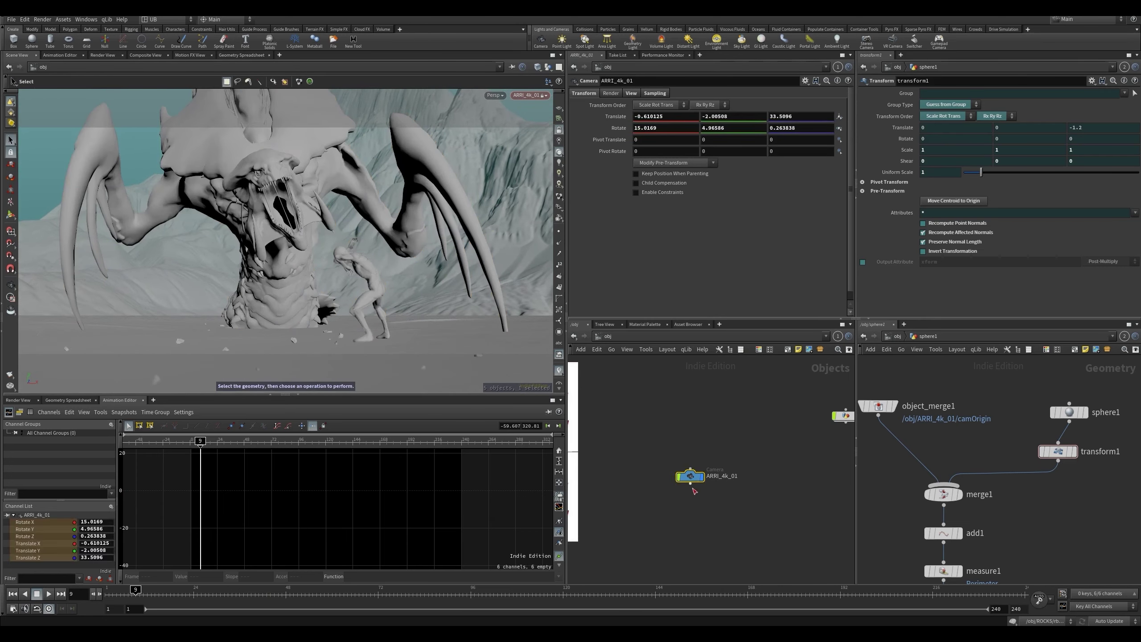
left_click(732, 429)
mouse_move(735, 421)
middle_mouse_down()
mouse_move(753, 420)
mouse_move(726, 422)
middle_mouse_up()
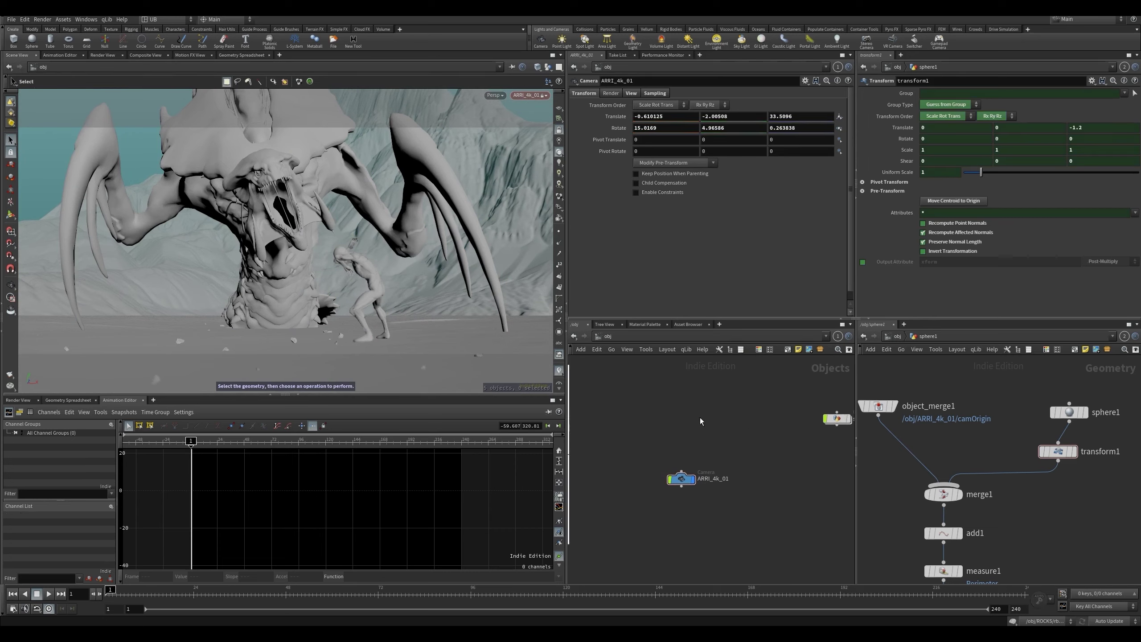
left_click(674, 479)
left_click(655, 93)
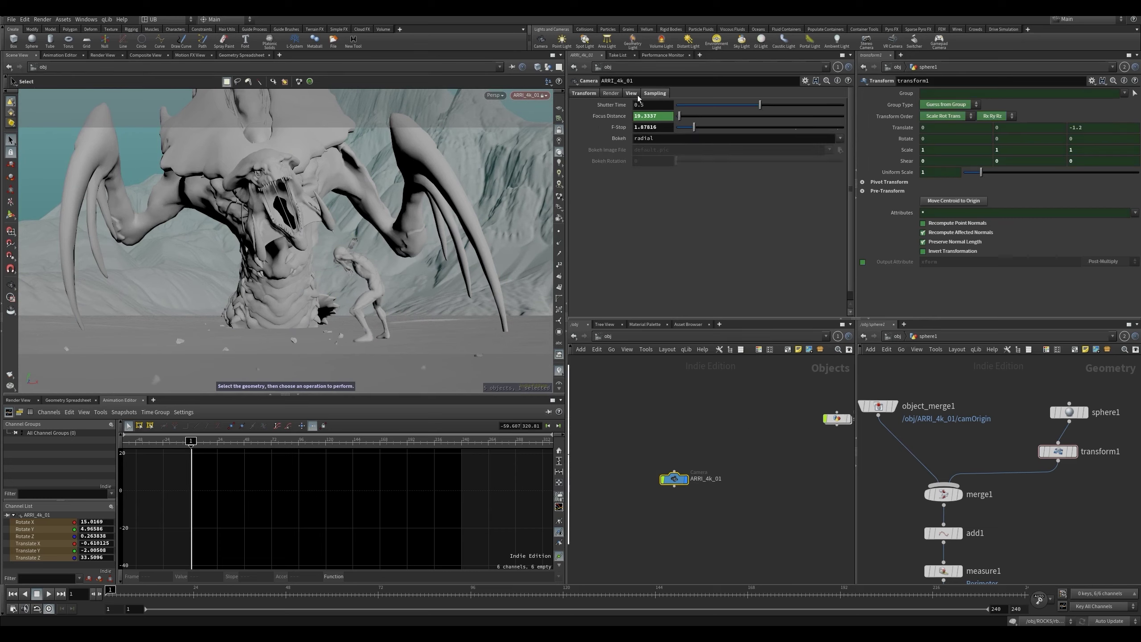
left_click(718, 451)
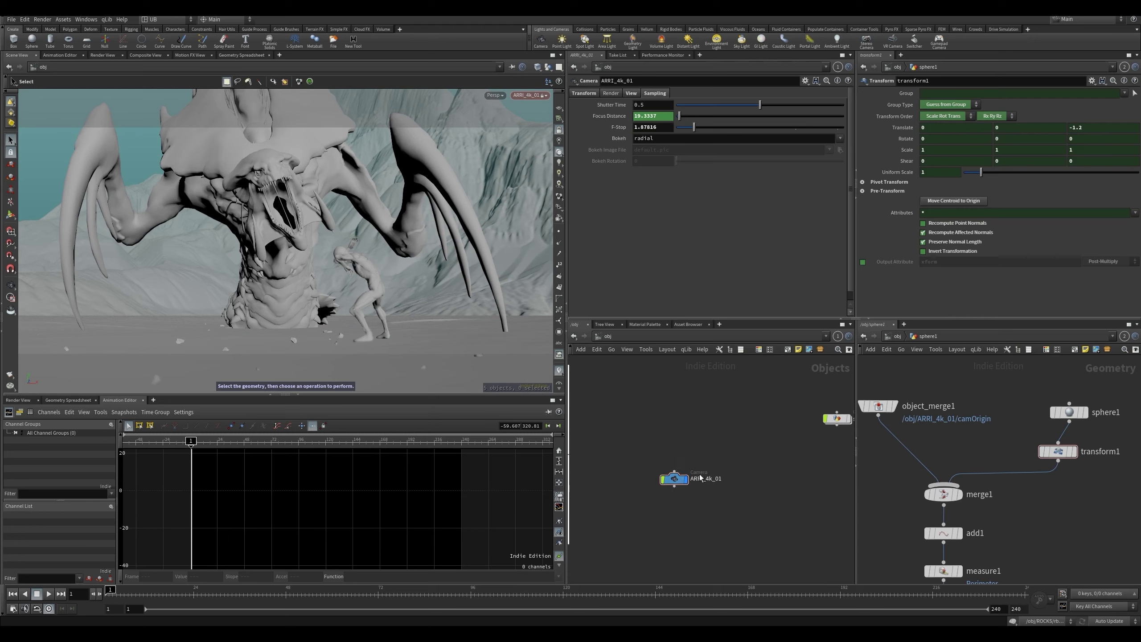
left_click(584, 95)
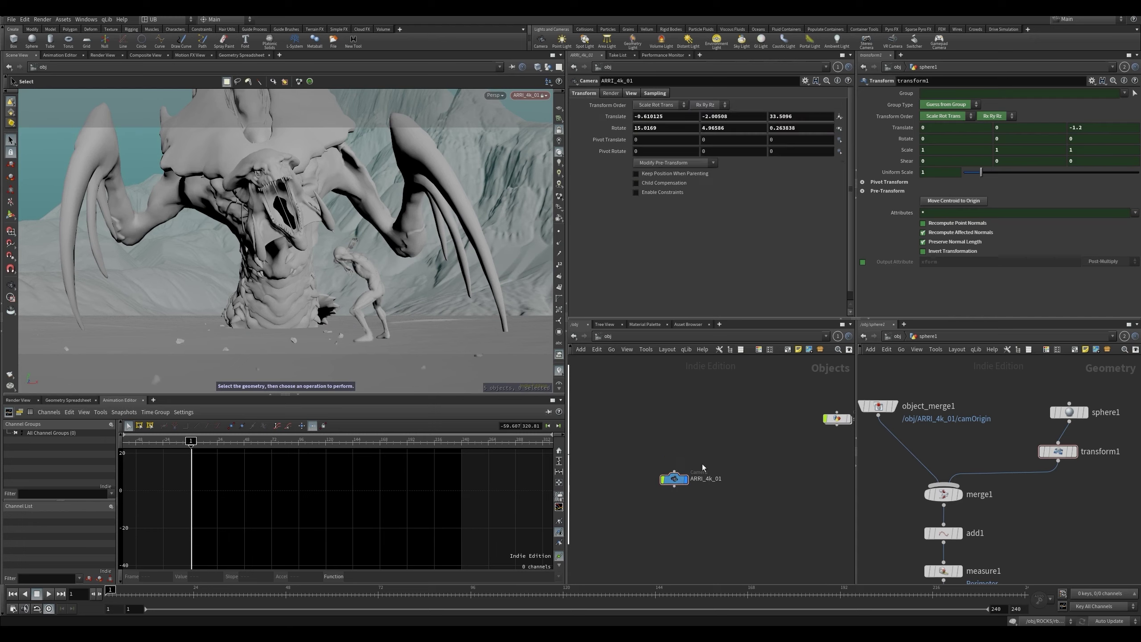
- Duplicate the ARRI_4k_01 camera and rename the copy ARRI_4k_01_transfomr
left_click_drag(709, 459, 643, 517)
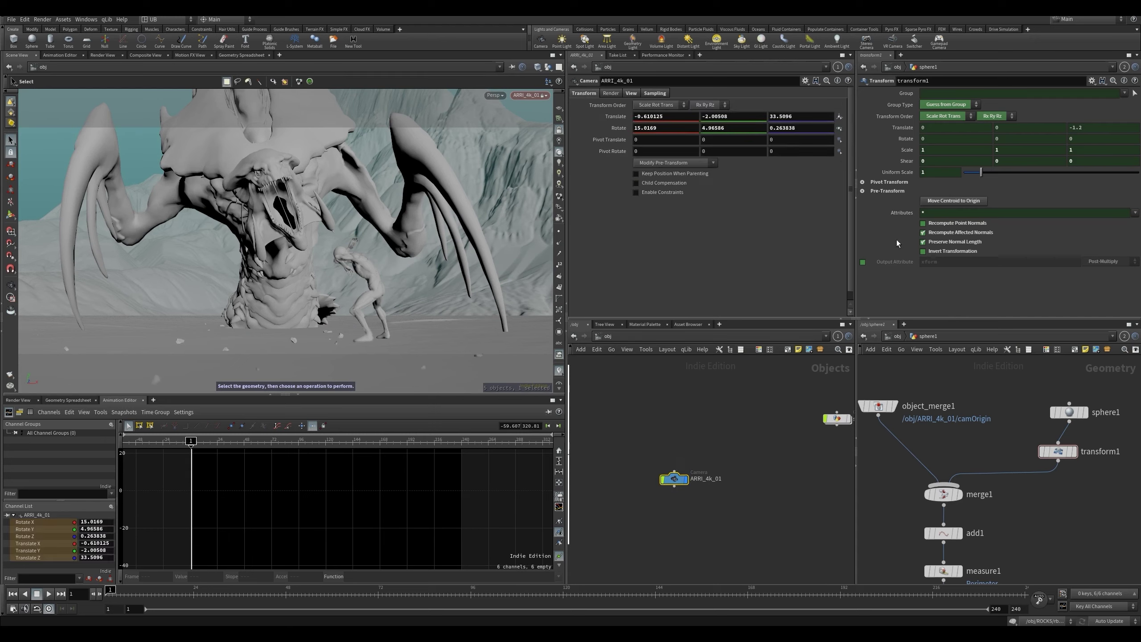
left_click(672, 403)
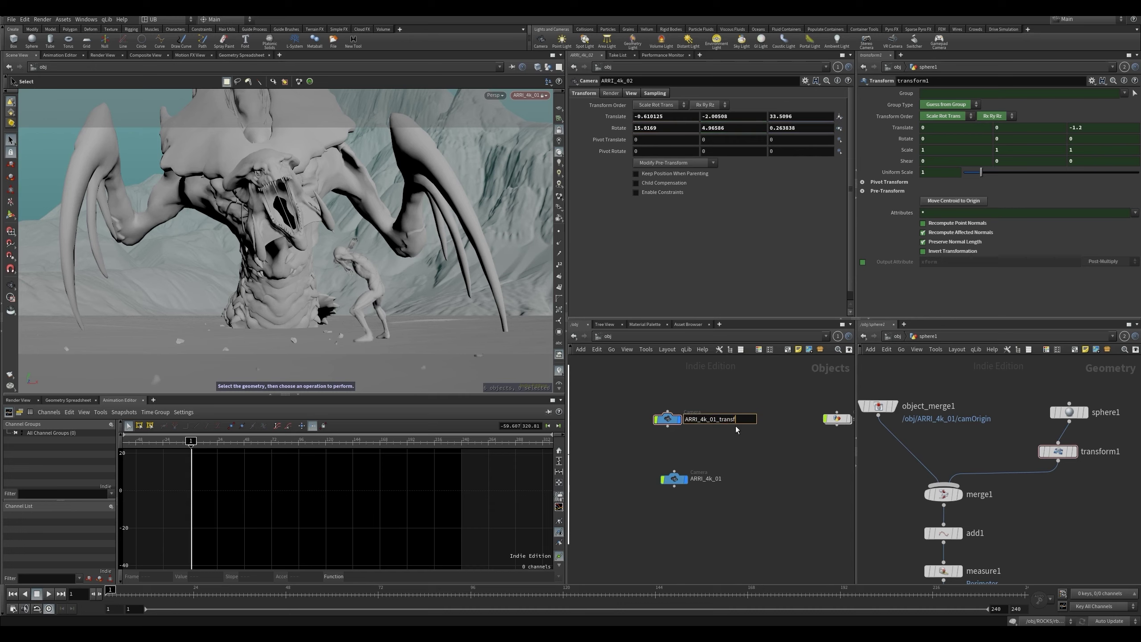
type("omr")
key("Return")
- Enable Keep Position When Parenting on both cameras and parent ARRI_4k_01 under ARRI_4k_01_transfomr
left_click_drag(749, 459, 625, 507)
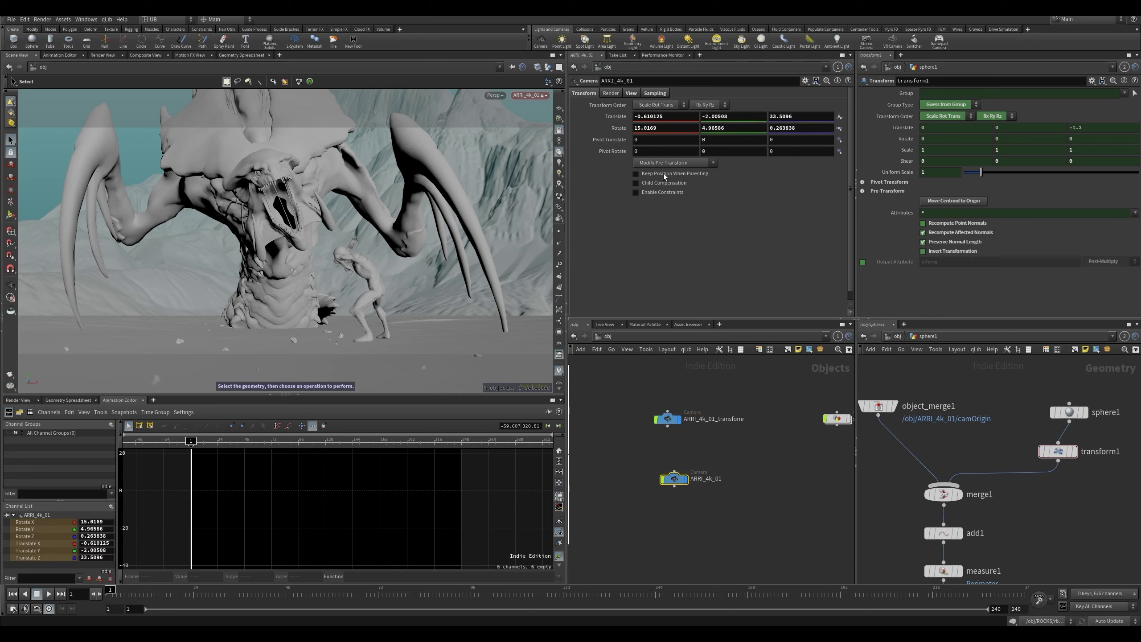
left_click_drag(578, 457, 579, 458)
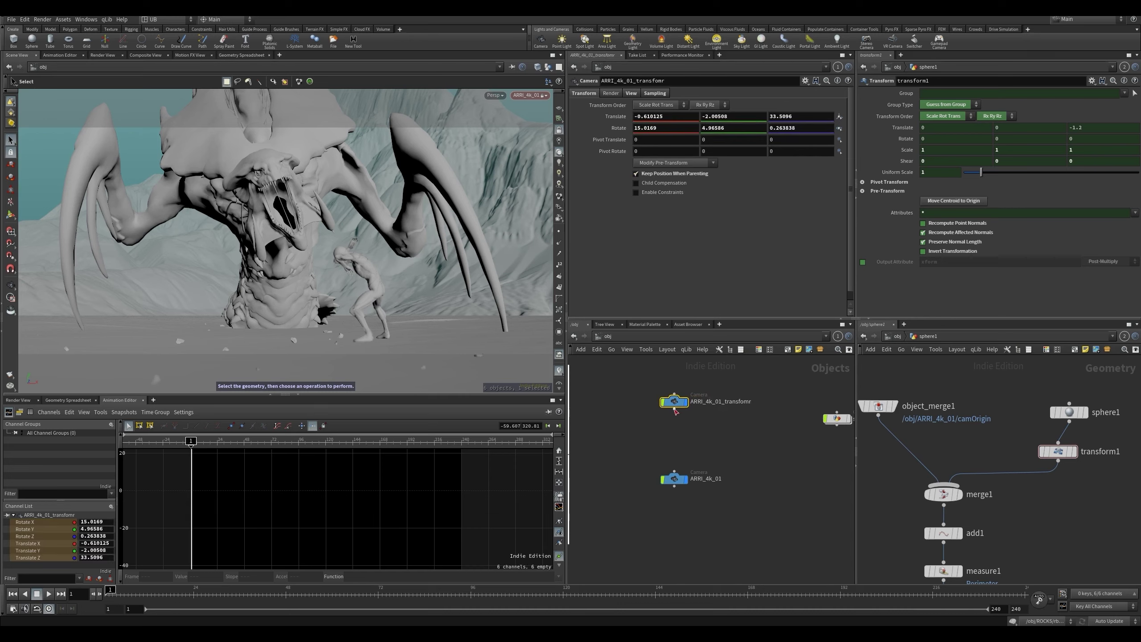
left_click_drag(725, 372, 620, 429)
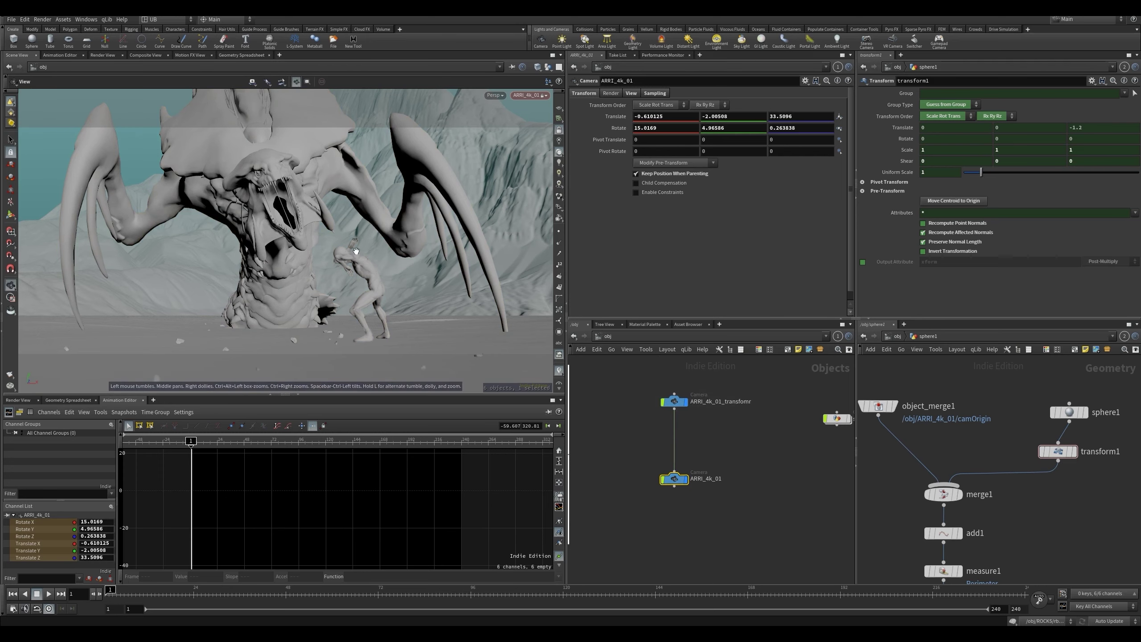
- Try pulling the view back through ARRI_4k_01 to about -2.14, -2.95, 54.03
mouse_move(296, 287)
right_mouse_down("alt")
mouse_move(219, 305)
mouse_move(277, 300)
right_mouse_up("alt")
left_click_drag(278, 300, 274, 308, "alt")
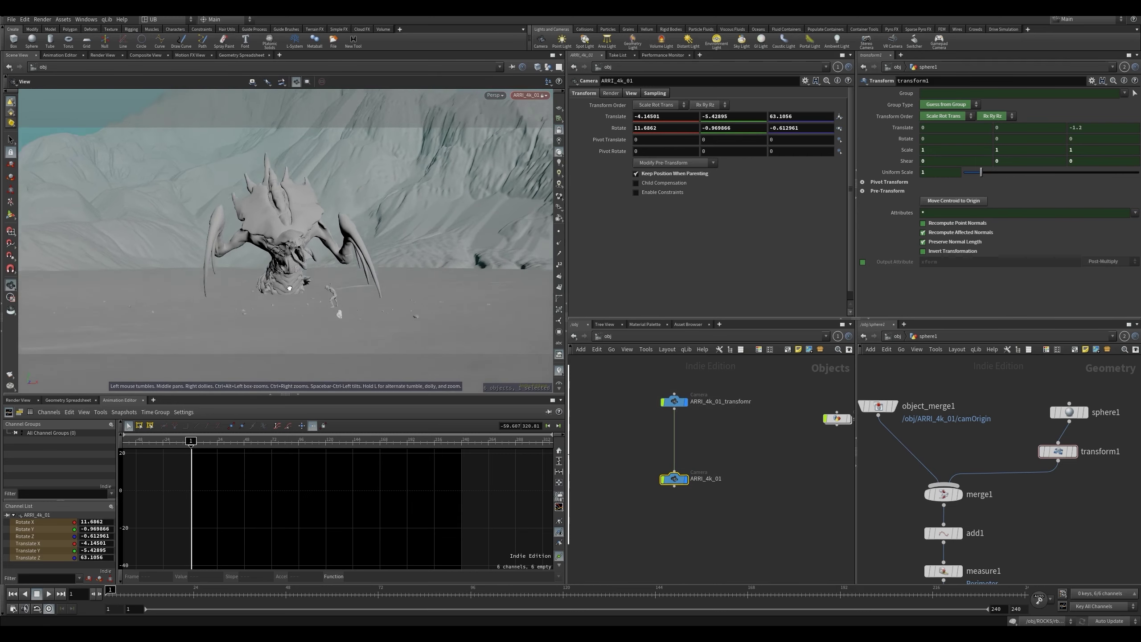
right_click_drag(274, 308, 333, 273, "alt")
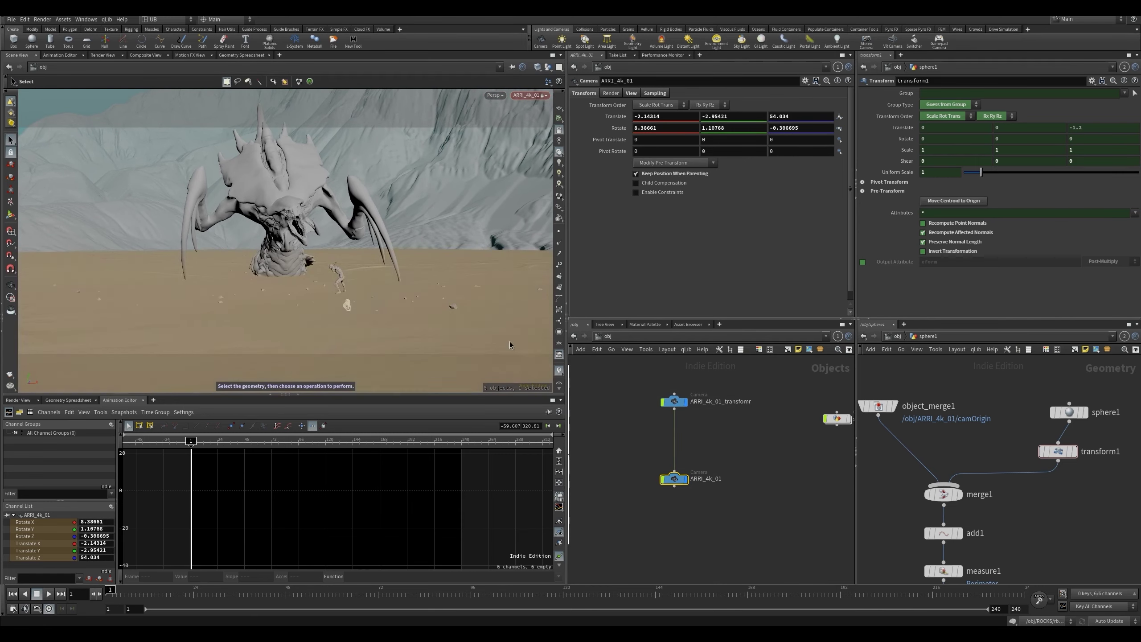
- Try shifting the Translate values on ARRI_4k_01 and its parent ARRI_4k_01_transfomr
middle_click_drag(789, 116, 760, 115)
middle_click_drag(677, 116, 615, 112)
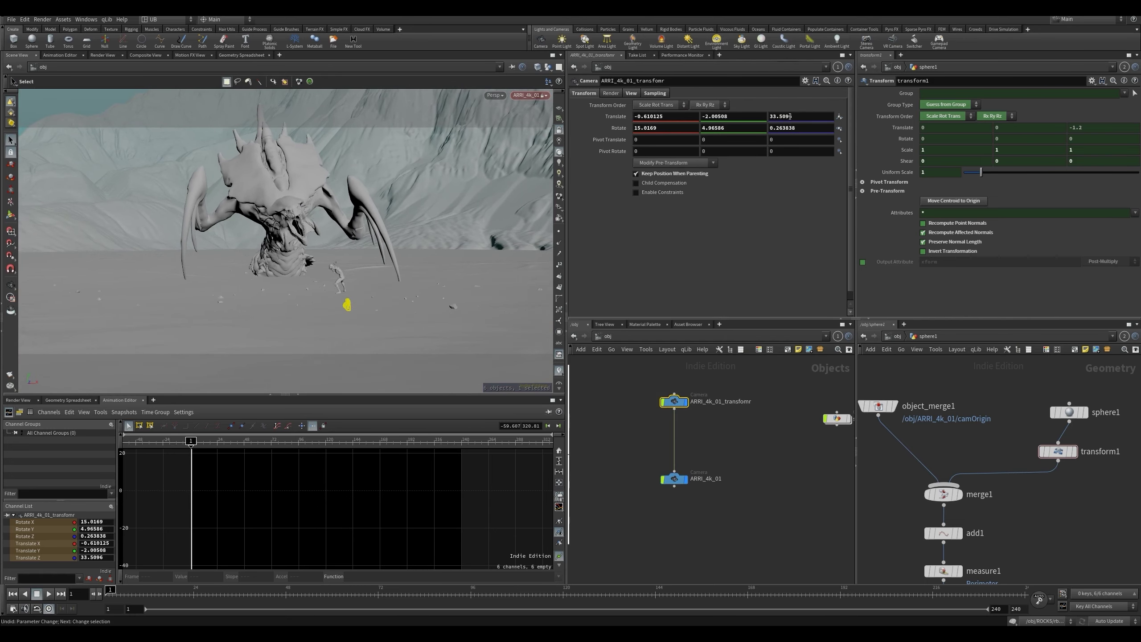
middle_click_drag(802, 117, 915, 103)
left_click_drag(914, 103, 802, 105)
mouse_move(724, 117)
middle_mouse_down()
mouse_move(731, 101)
mouse_move(725, 116)
middle_mouse_up()
- Undo the trial Translate edits and the view changes made through ARRI_4k_01
key("ctrl+z")
key("ctrl+z")
key("ctrl+z")
key("ctrl+z")
key("ctrl+z")
key("ctrl+z")
key("ctrl+z")
key("ctrl+z")
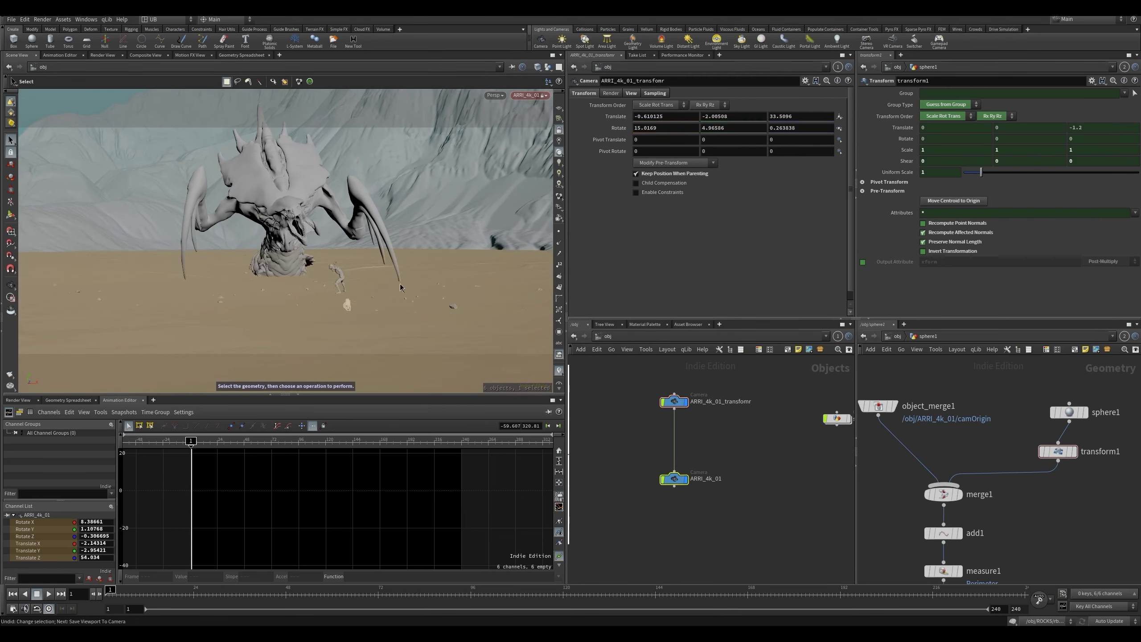
key("ctrl+z")
key("ctrl+z")
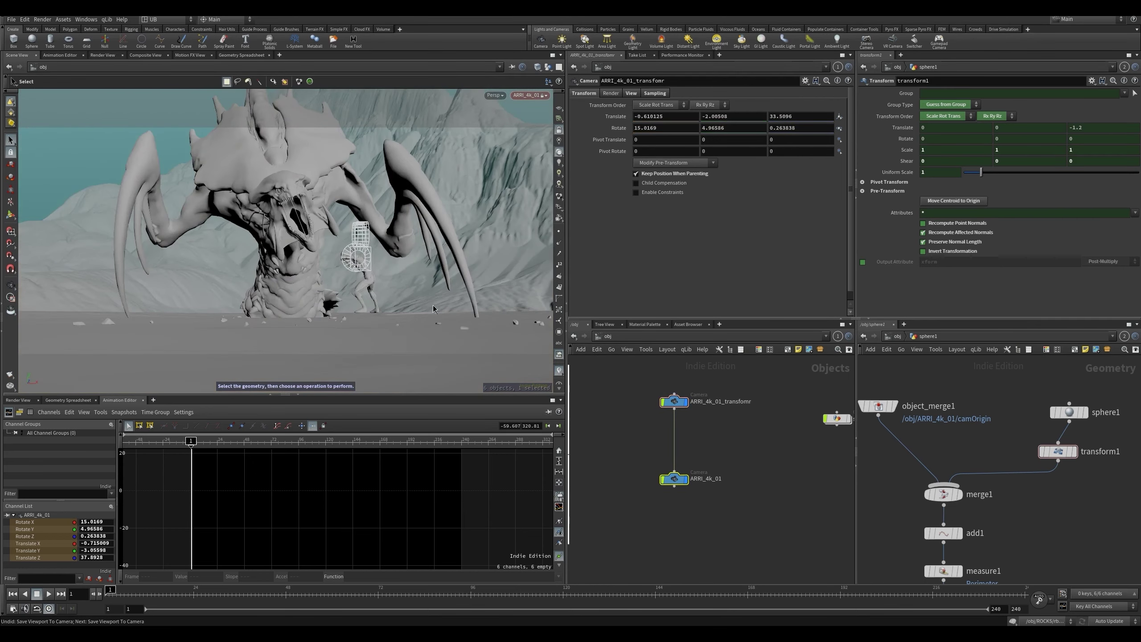
- Move ARRI_4k_01_transfomr's transform values into its pre-transform, set Translate Z to -1.4, and compare it with ARRI_4k_01's values
left_click(675, 402)
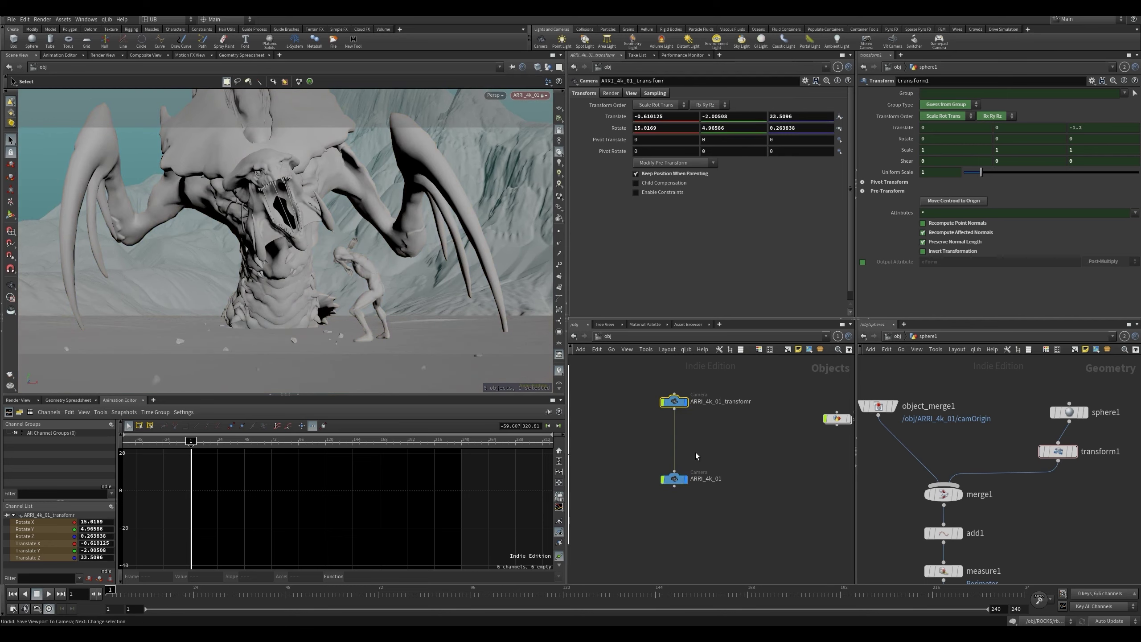
left_click(672, 165)
left_click(671, 165)
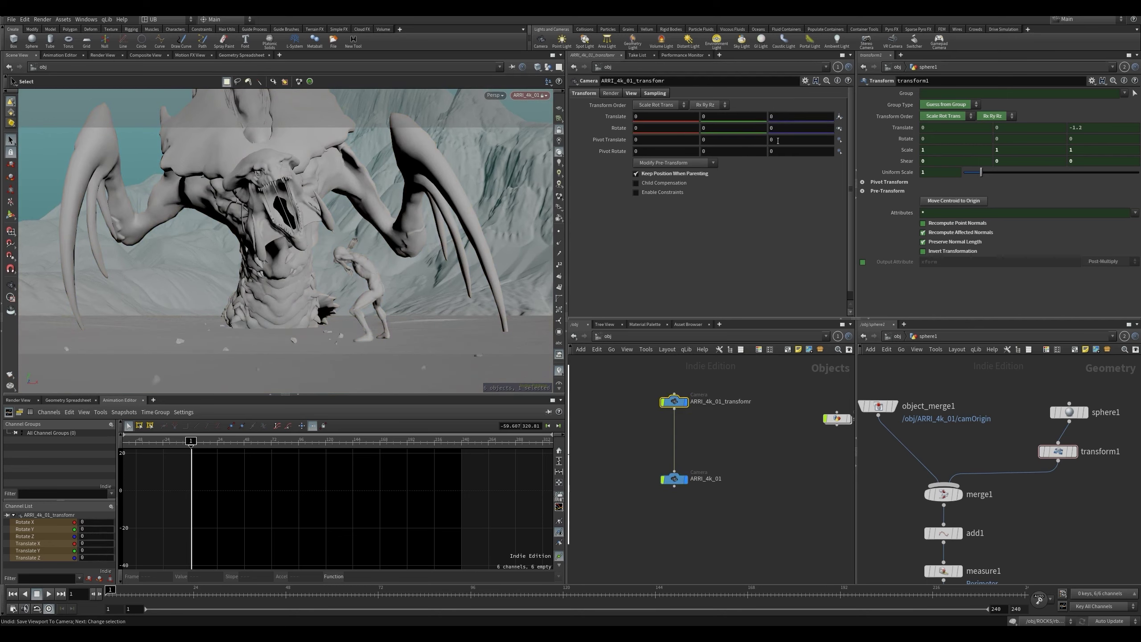
mouse_move(797, 118)
middle_mouse_down()
mouse_move(838, 102)
mouse_move(743, 105)
mouse_move(799, 112)
mouse_move(785, 115)
mouse_move(841, 98)
mouse_move(728, 103)
mouse_move(844, 102)
mouse_move(772, 109)
mouse_move(784, 110)
middle_mouse_up()
left_click(678, 481)
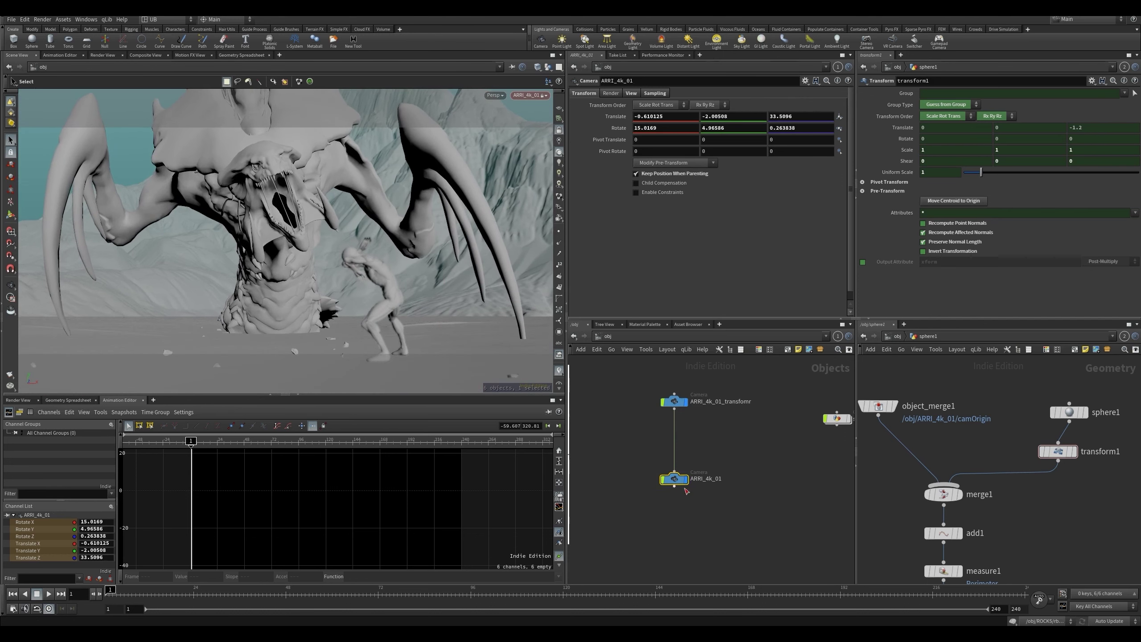
left_click_drag(667, 410, 665, 413)
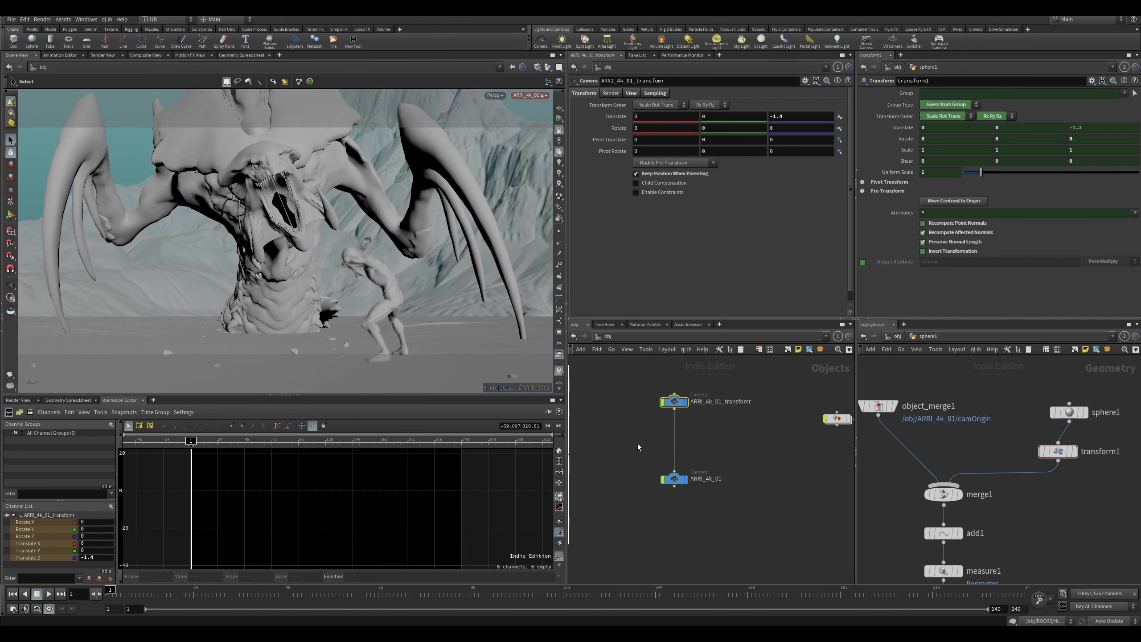
- Move the ARRI_4k_01 node farther below its parent and rename it ARRI_4k_01_MAIN
left_click_drag(623, 451, 714, 519)
left_click_drag(676, 481, 680, 500)
left_click_drag(753, 463, 631, 528)
left_click_drag(679, 500, 677, 502)
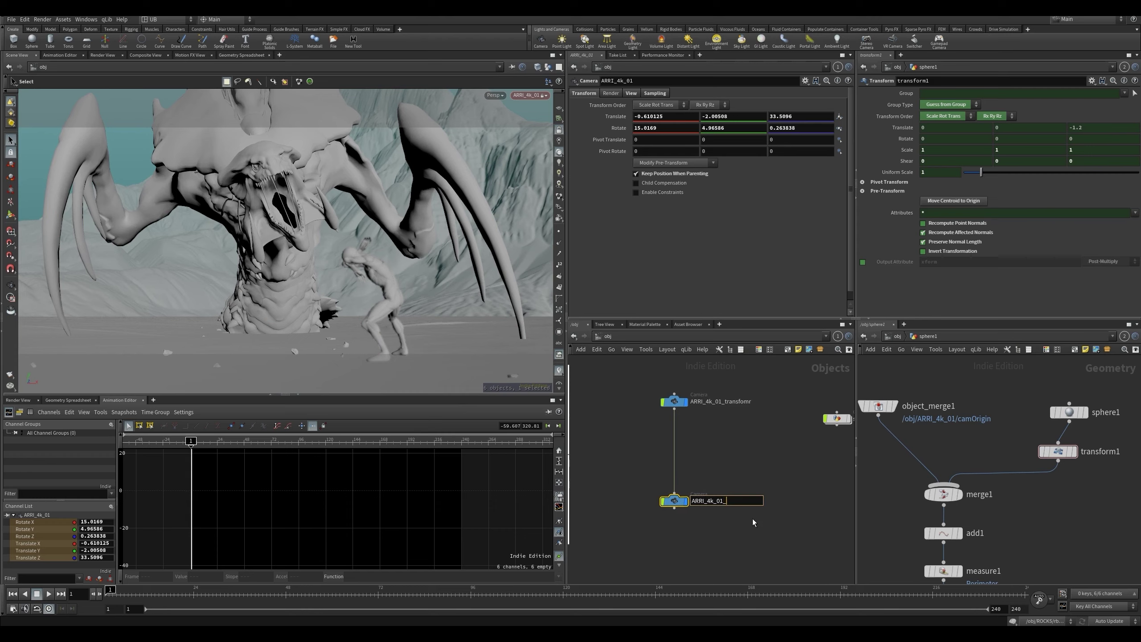
type("AIN")
key("Return")
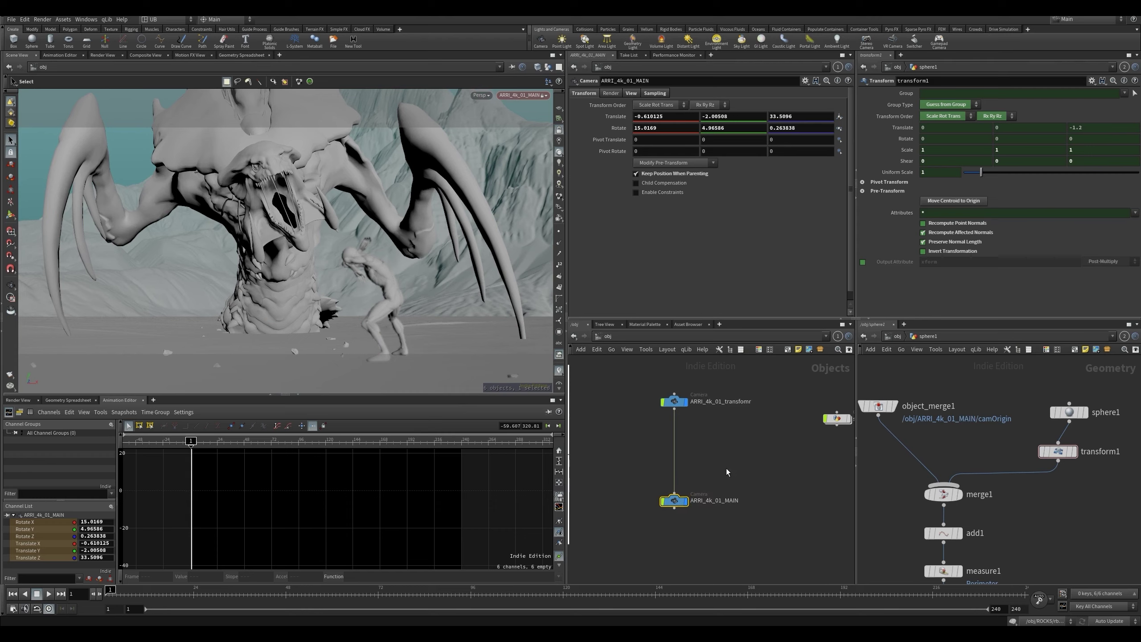
- Try a Rotate change on ARRI_4k_01_MAIN and undo it, then select its parent camera
middle_click_drag(710, 128, 696, 130)
key("ctrl+z")
left_click_drag(627, 380, 681, 433)
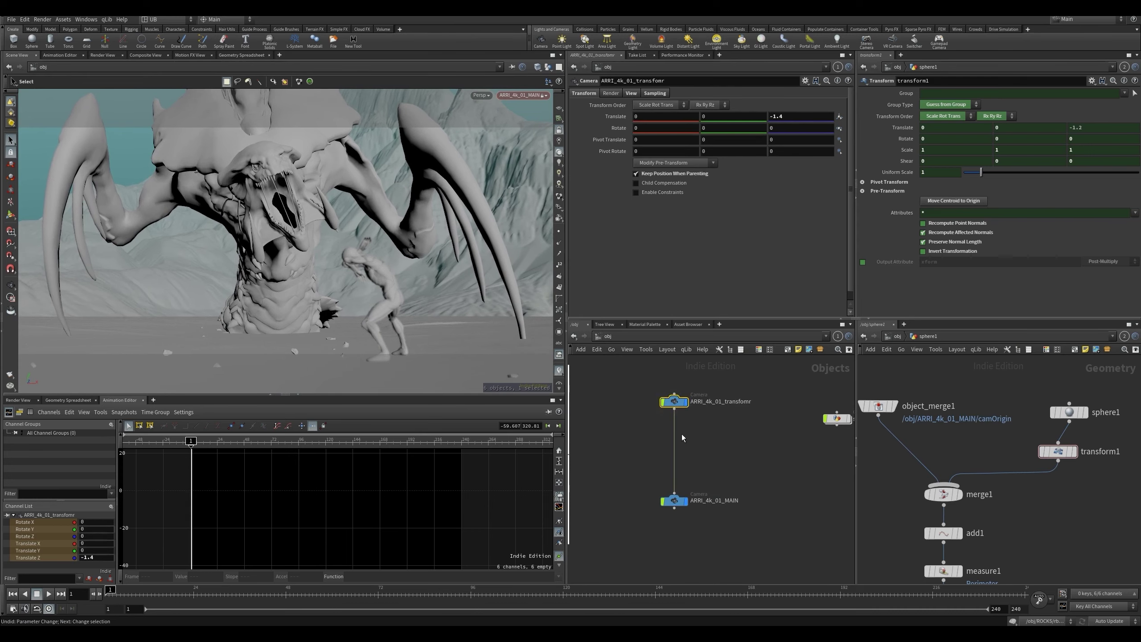
- Review the camera movement guide alongside the parameters of ARRI_4k_01_transfomr and ARRI_4k_01_MAIN
middle_click_drag(645, 420, 669, 420)
left_click_drag(655, 383, 760, 434)
middle_click_drag(674, 458, 731, 455)
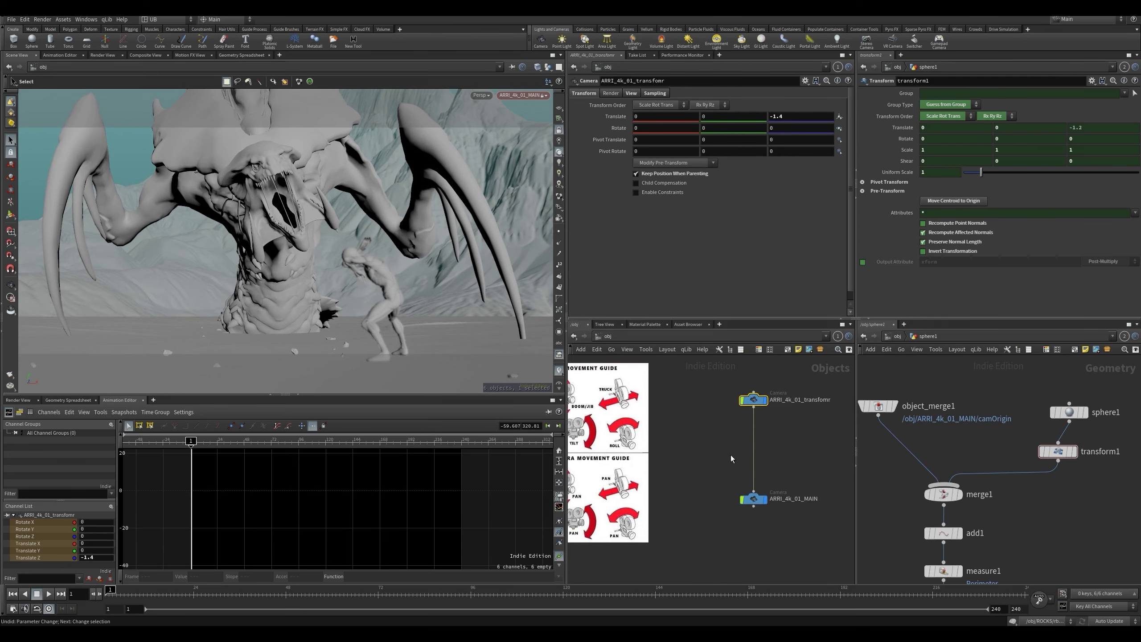
left_click_drag(717, 472, 783, 538)
middle_click_drag(705, 495, 788, 486)
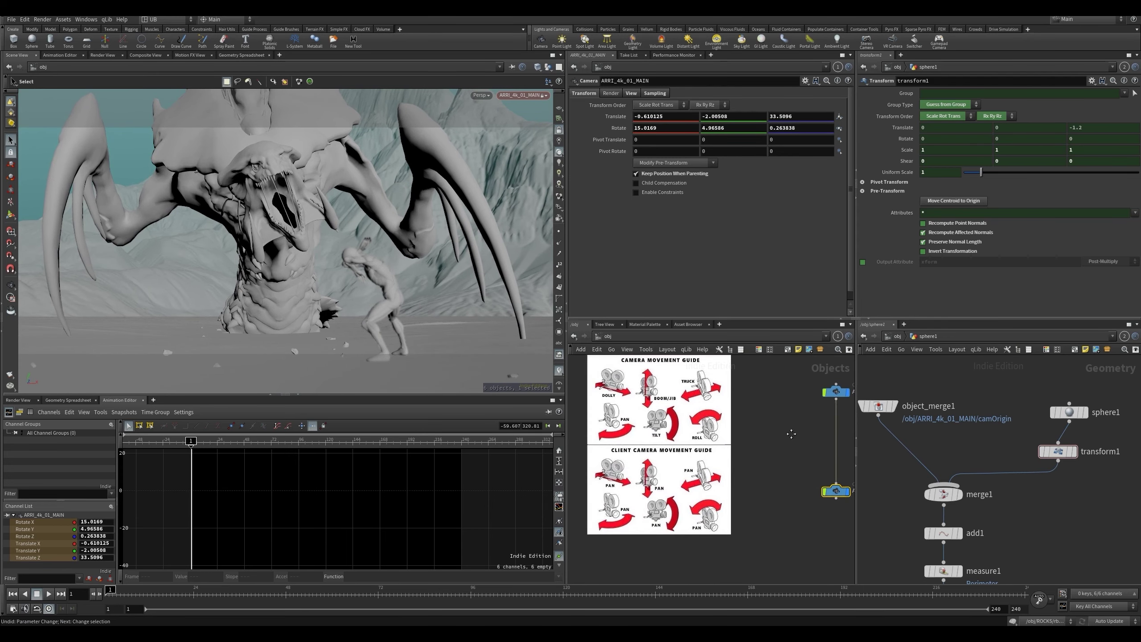
middle_click_drag(791, 434, 748, 463)
left_click_drag(764, 401, 844, 453)
mouse_move(692, 444)
middle_mouse_down()
mouse_move(757, 440)
mouse_move(691, 416)
mouse_move(761, 417)
mouse_move(688, 423)
middle_mouse_up()
scroll(716, 419, "up", 3)
middle_click_drag(774, 444, 719, 438)
- Key ARRI_4k_01_transfomr's Translate at frame 1 and set it to 0.2, -0.6, -6.4 at frame 59
mouse_move(656, 393)
left_mouse_down()
mouse_move(746, 435)
mouse_move(709, 423)
left_mouse_up()
scroll(691, 452, "down", 3)
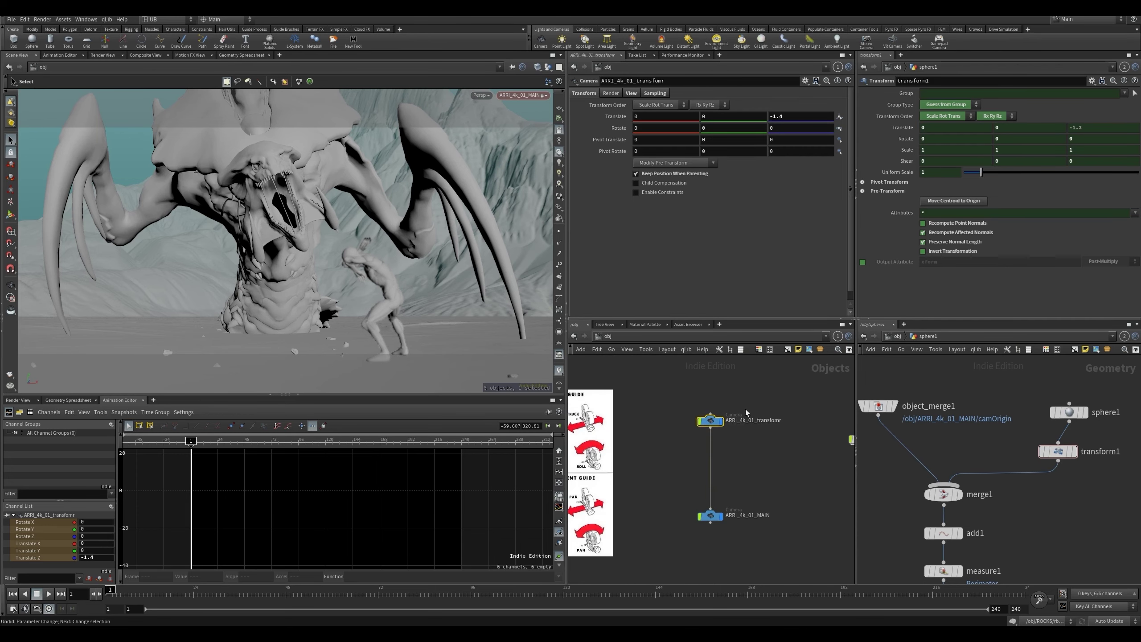
left_click(623, 120, "alt")
left_click_drag(112, 593, 328, 593)
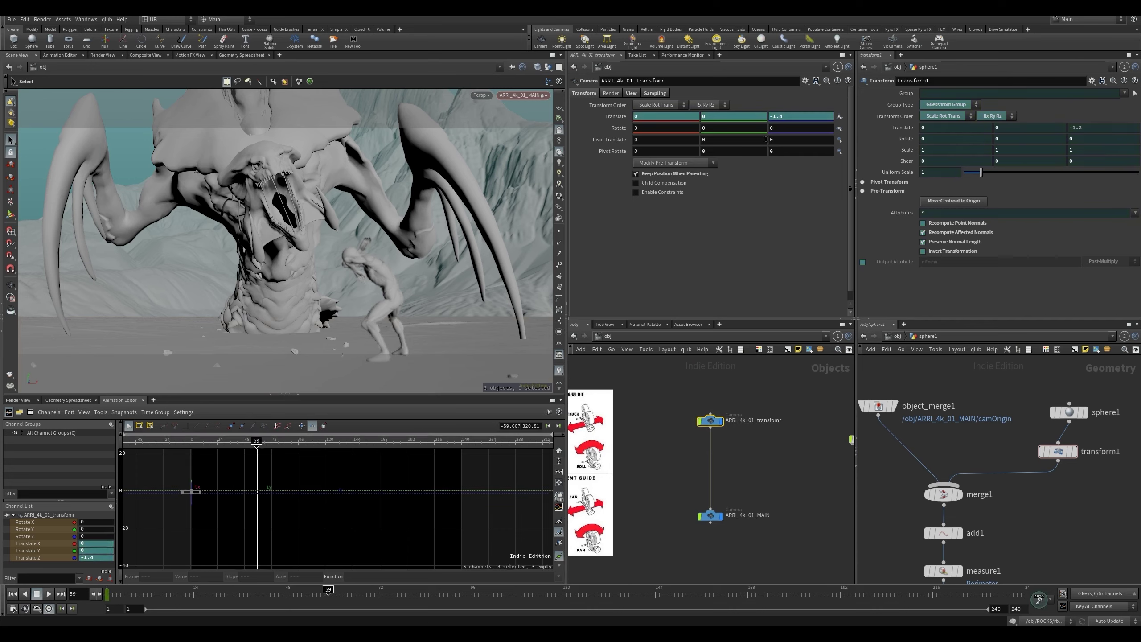
middle_click_drag(787, 117, 681, 115)
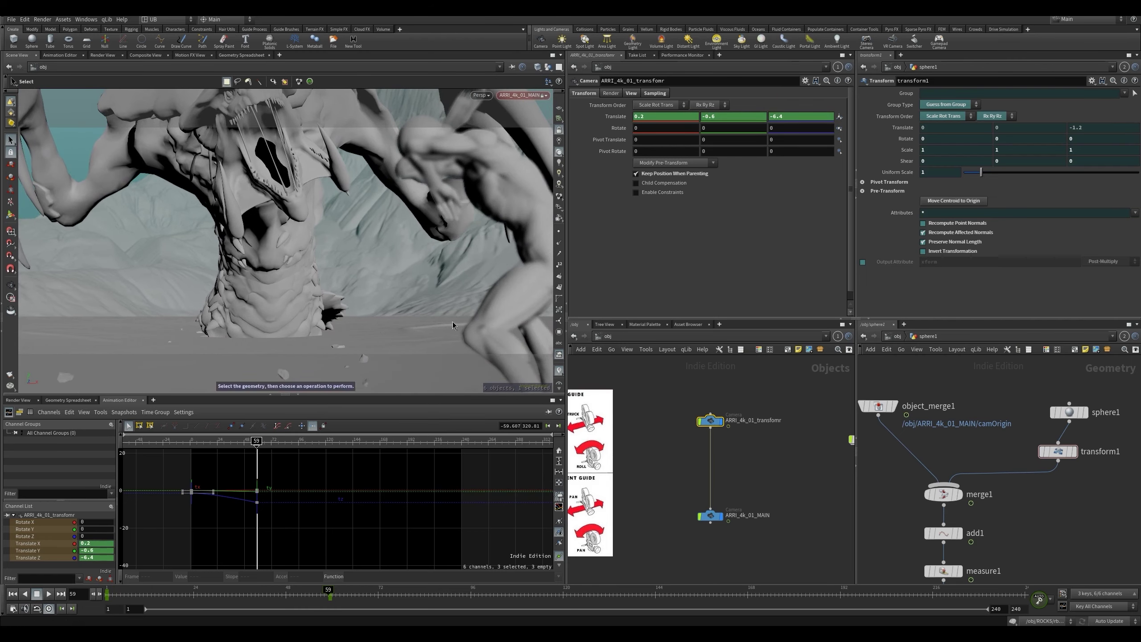
- Adjust ARRI_4k_01_transfomr's starting Translate values at frame 1 and scrub through the camera move to check it
mouse_move(237, 442)
left_mouse_down()
mouse_move(222, 443)
mouse_move(243, 446)
left_mouse_up()
key("ctrl+Up")
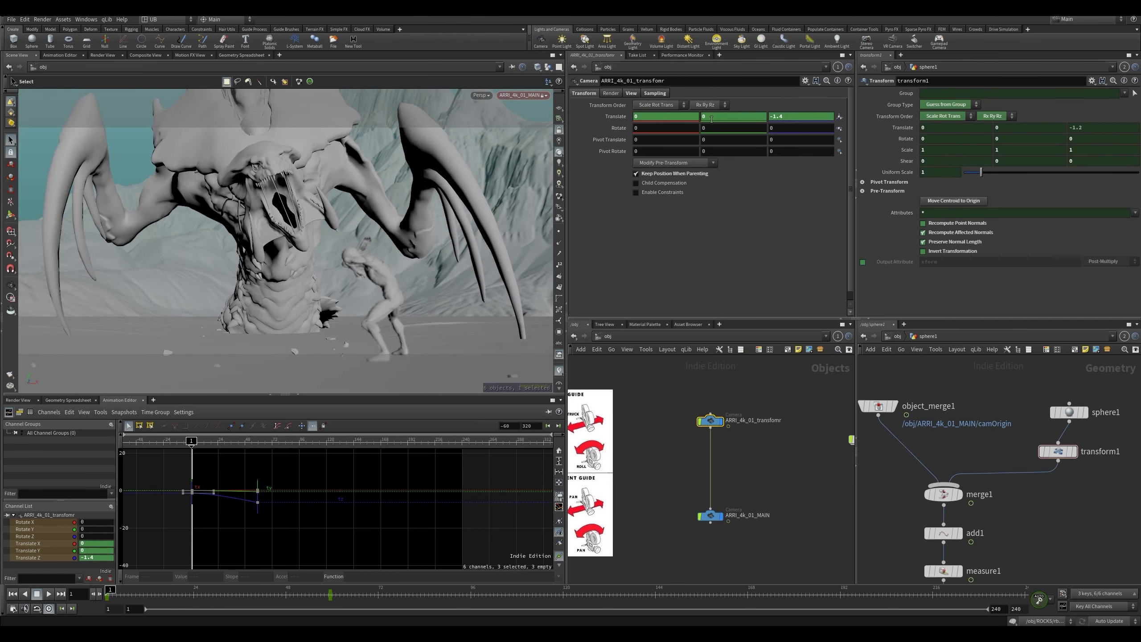
middle_click_drag(723, 116, 691, 117)
left_click_drag(193, 443, 222, 443)
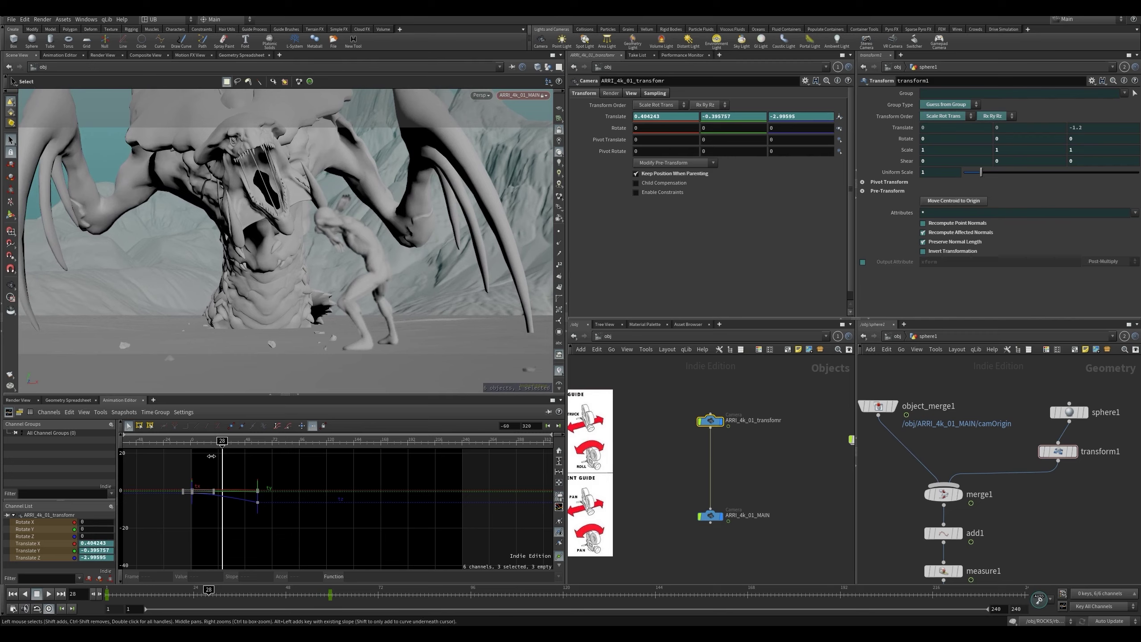
left_click_drag(222, 444, 203, 444)
left_click_drag(275, 465, 172, 517)
left_click_drag(220, 444, 202, 444)
- Move the three ending Translate keys to frame 80 and fit the curves in the animation editor
left_click(195, 427)
left_click(305, 466)
left_click(303, 465)
left_click(302, 464)
left_click_drag(306, 461, 243, 529)
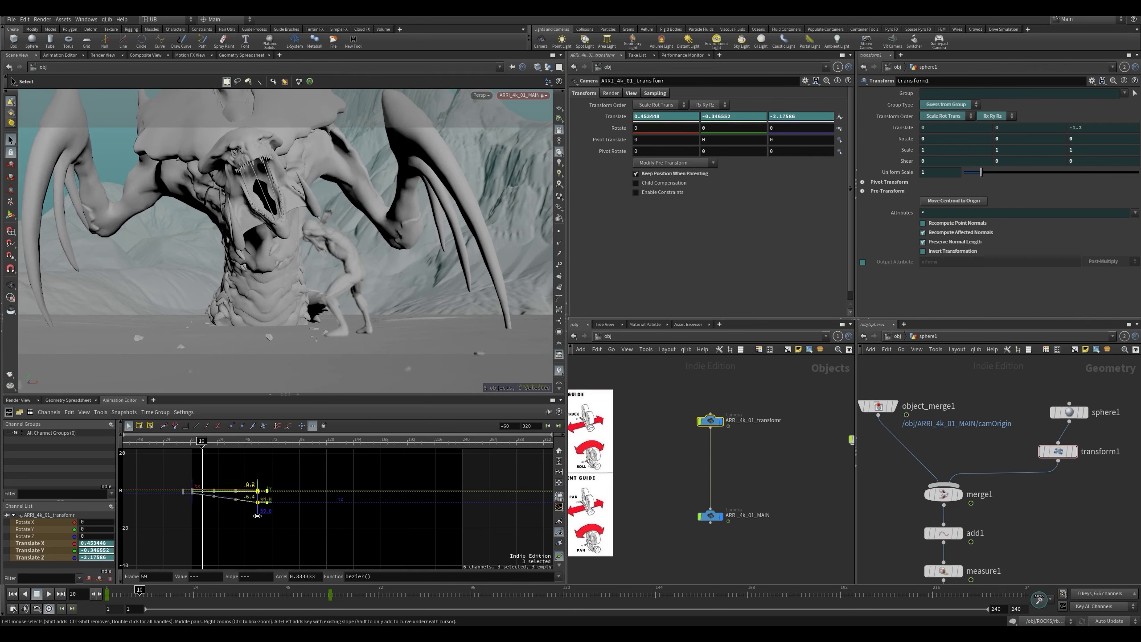
left_click_drag(257, 480, 176, 516)
key("g")
right_click_drag(287, 494, 243, 546)
left_click(255, 526)
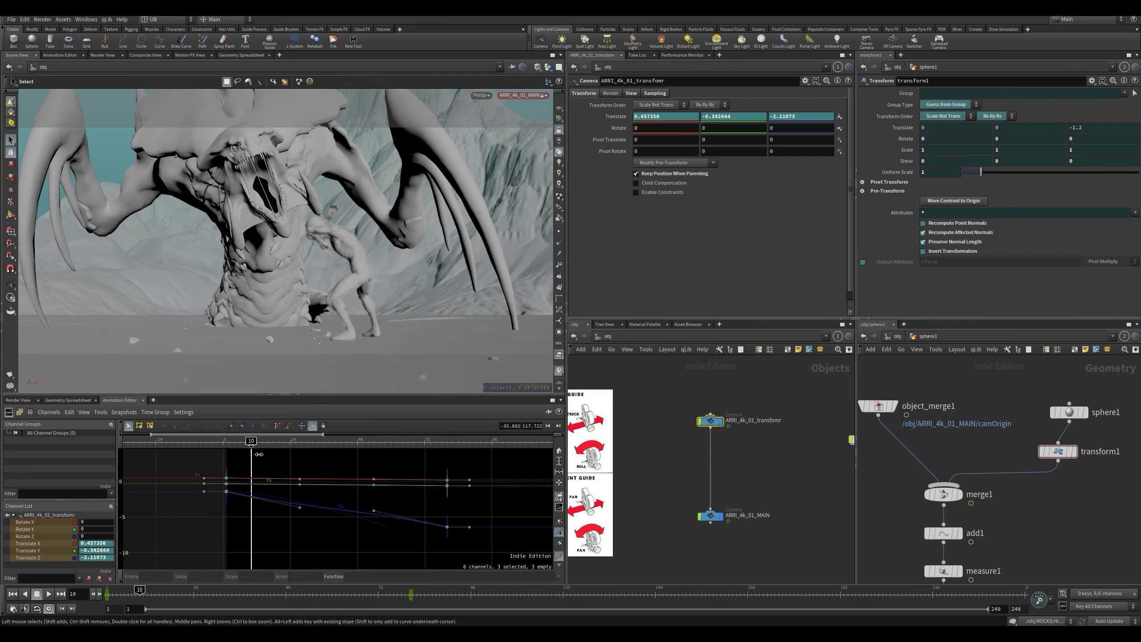
- Shift the starting Translate keys slightly before frame 1 and play back the camera move
left_click_drag(251, 444, 226, 444)
left_click(245, 459)
key("Up")
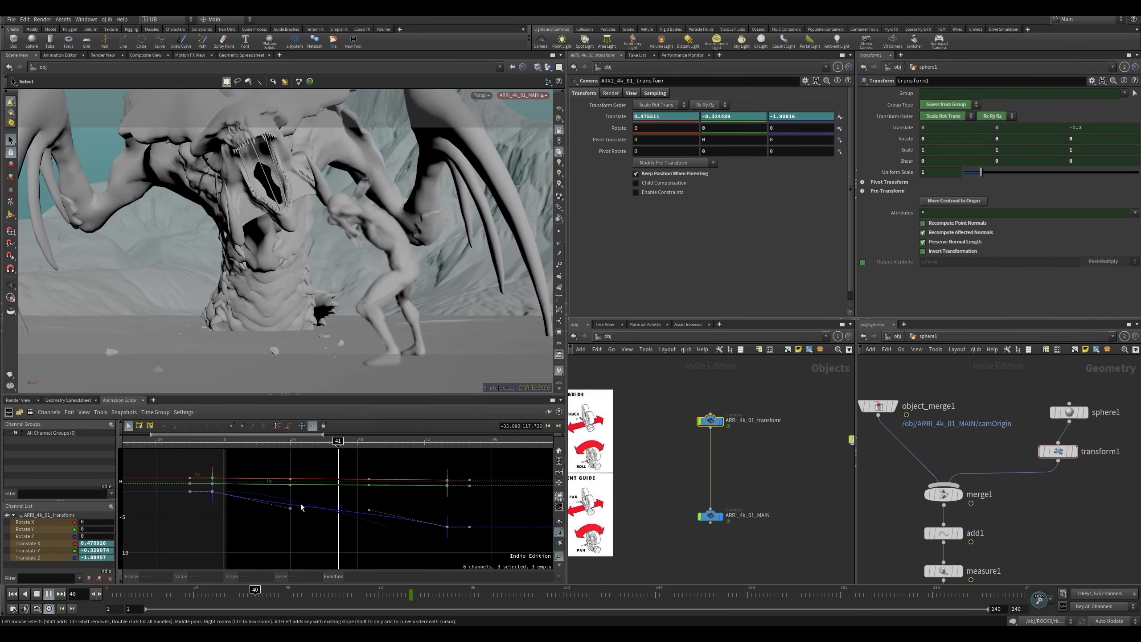
key("Up")
- Try moving only the ending Translate Z key to frame 71, and undo the change
left_click_drag(476, 462, 434, 544)
key("ctrl+z")
right_click_drag(434, 544, 483, 522)
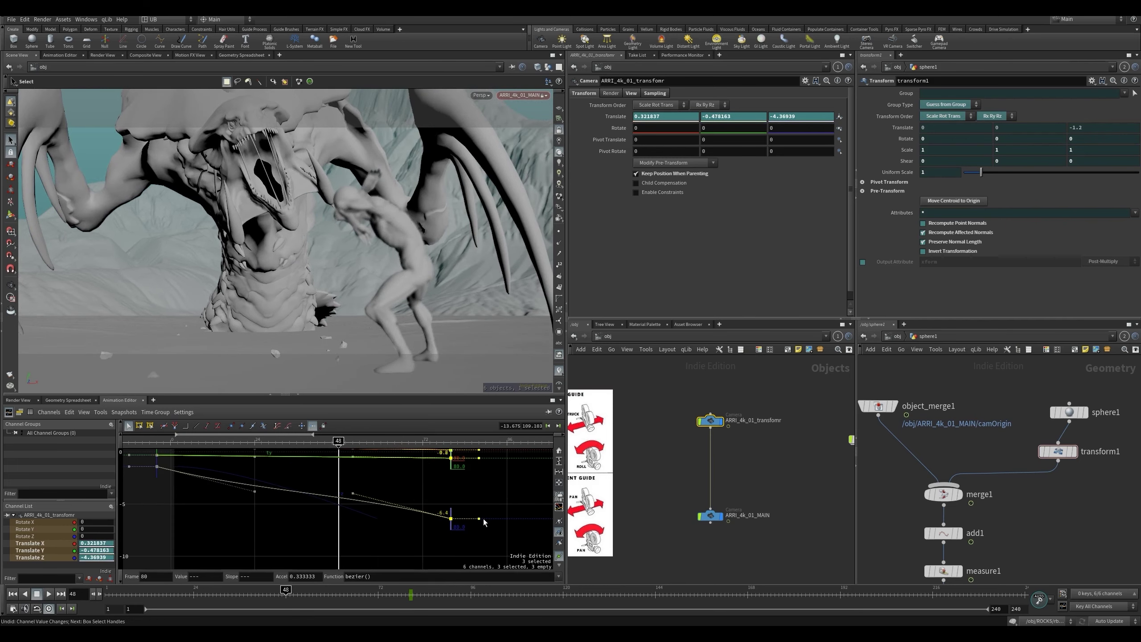
left_click(463, 522)
left_click_drag(439, 503, 421, 519)
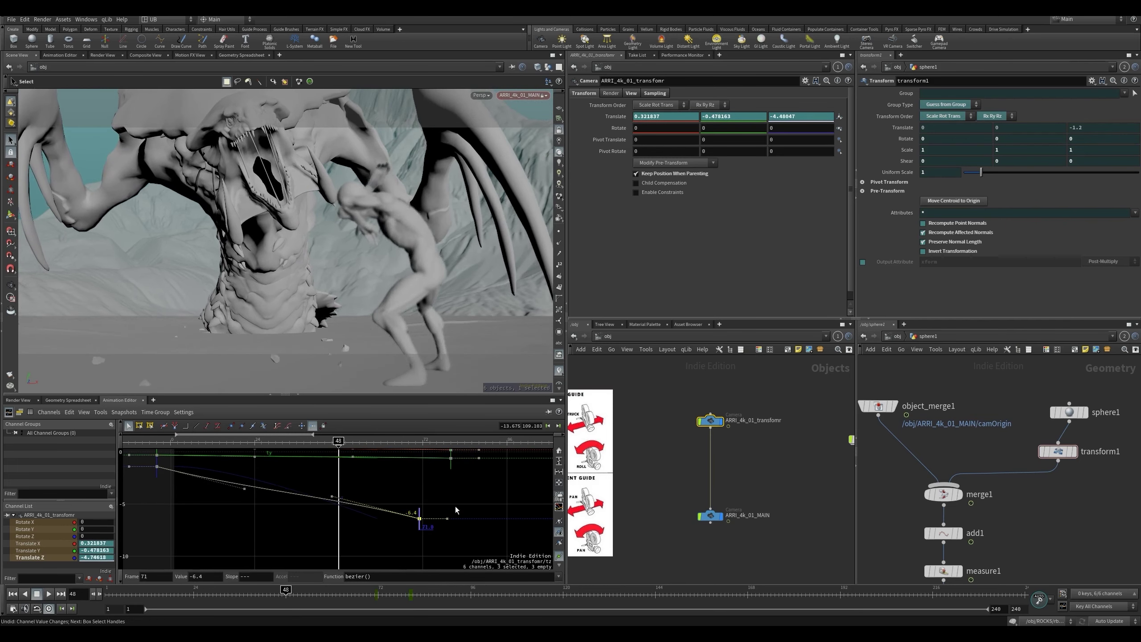
key("ctrl+z")
- Move all three ending Translate keys to frame 54 and scrub back to frame 17 to check the move
right_click_drag(464, 497, 428, 527)
middle_click_drag(427, 527, 431, 540)
left_click_drag(424, 474, 382, 527)
left_click(416, 498)
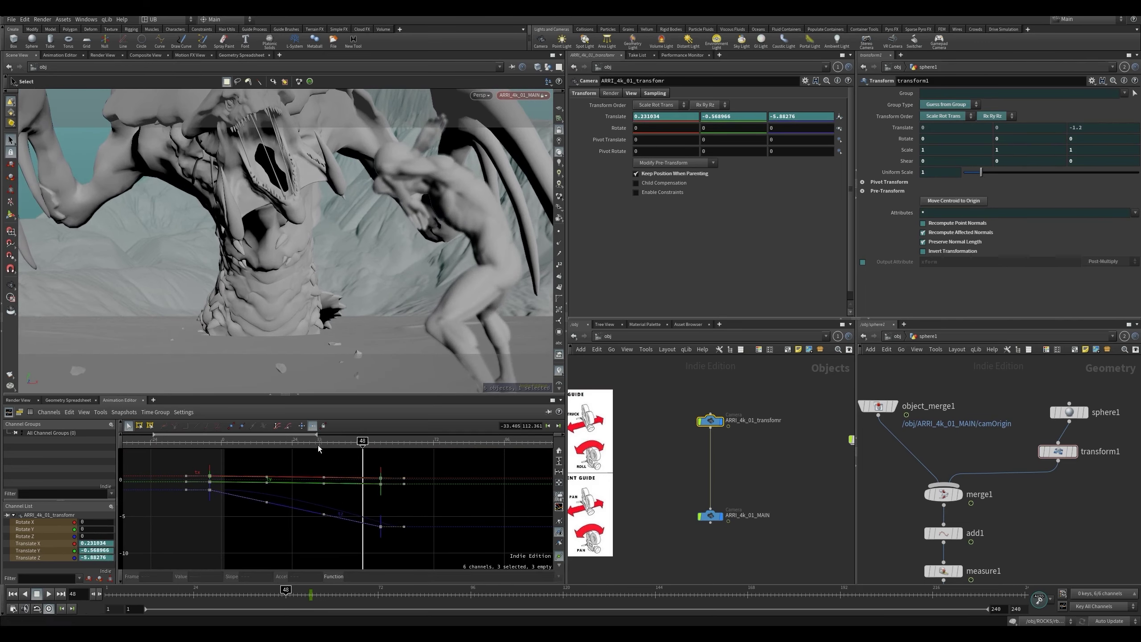
left_click_drag(318, 444, 271, 445)
- Try retiming the ending Translate Z key separately from the other channels, and undo each attempt
left_click_drag(368, 465, 387, 526)
left_click(402, 534)
key("ctrl+z")
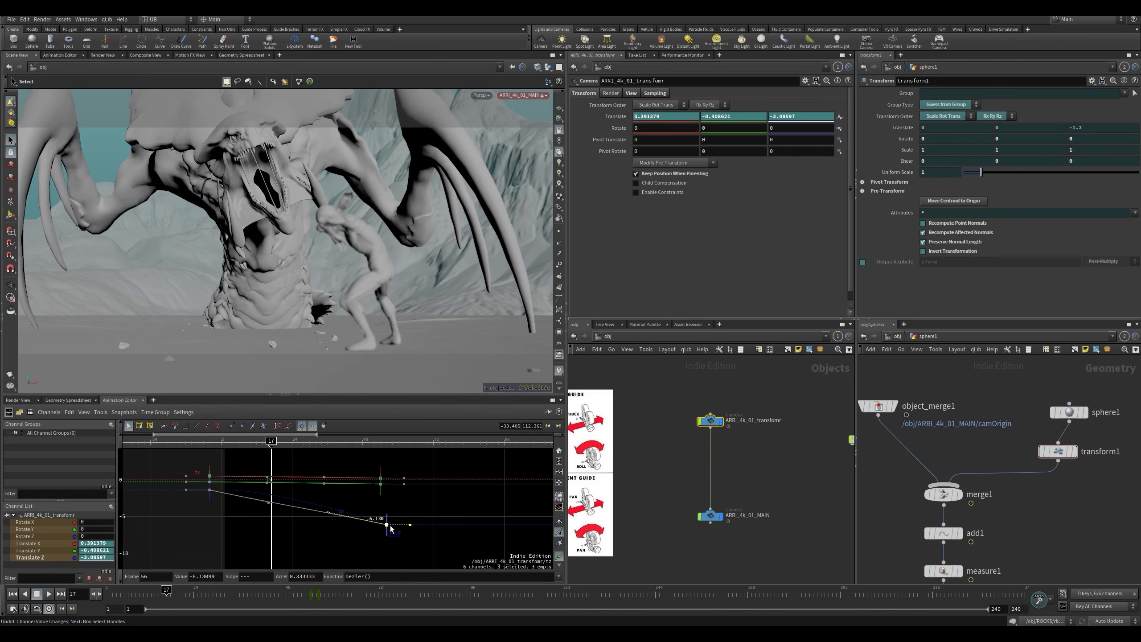
key("ctrl+z")
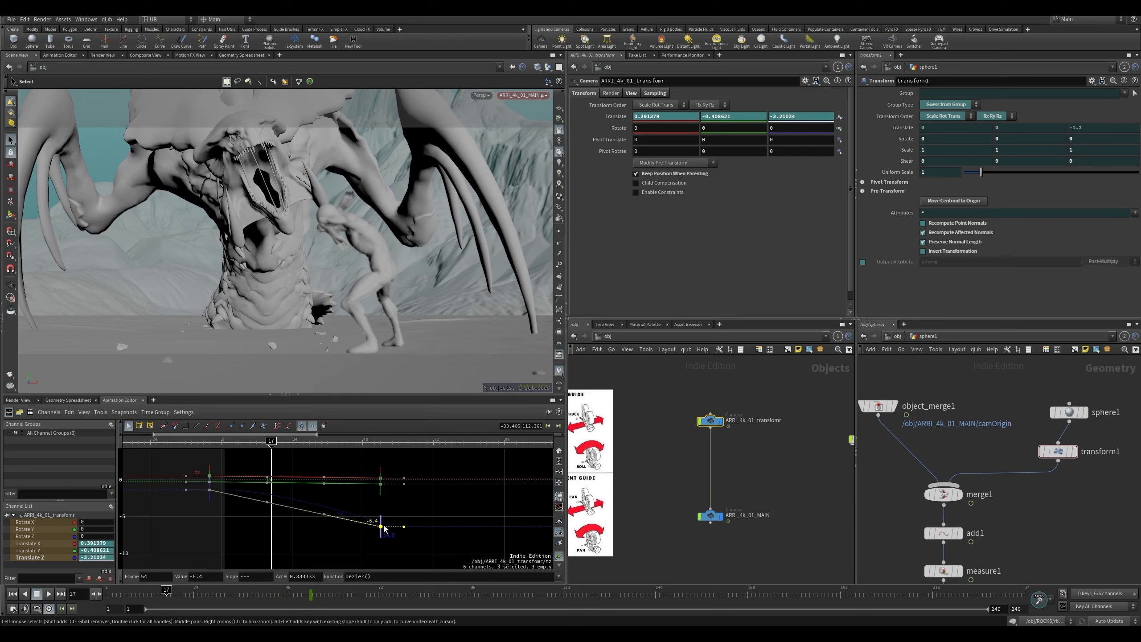
left_click_drag(381, 525, 369, 525)
key("ctrl+z")
left_click_drag(401, 461, 363, 526)
mouse_move(260, 443)
left_mouse_down()
mouse_move(244, 444)
mouse_move(318, 444)
mouse_move(256, 444)
left_mouse_up()
- Select the ARRI_4k_01_MAIN camera and key its Rotate channels at frame 5
left_click_drag(673, 483, 766, 544)
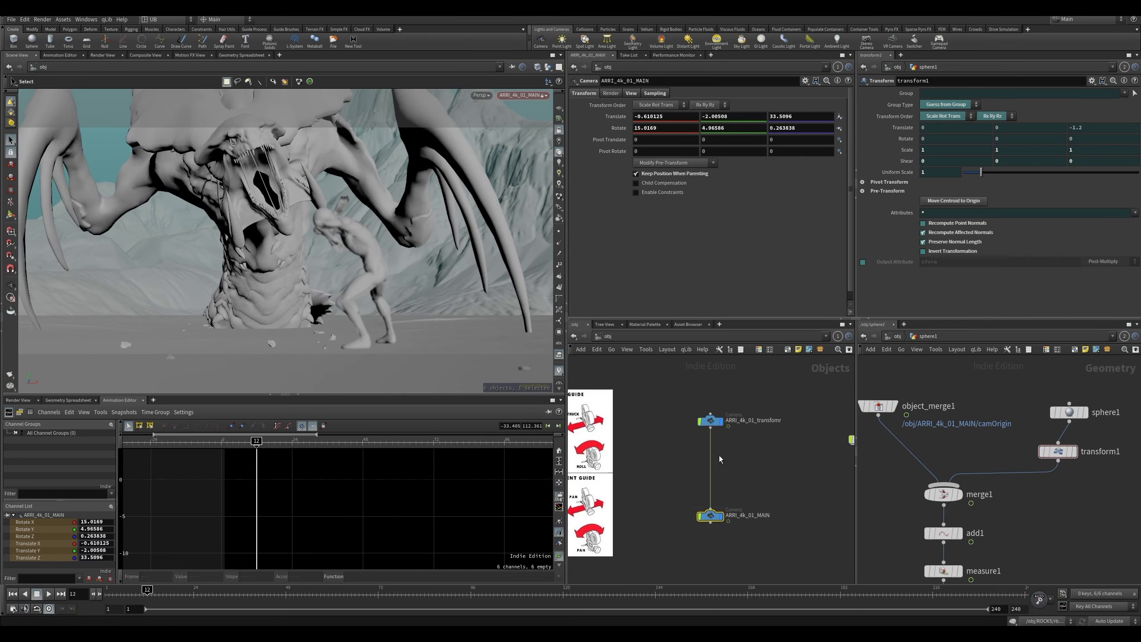
middle_click_drag(660, 486, 654, 469)
left_click_drag(256, 444, 235, 444)
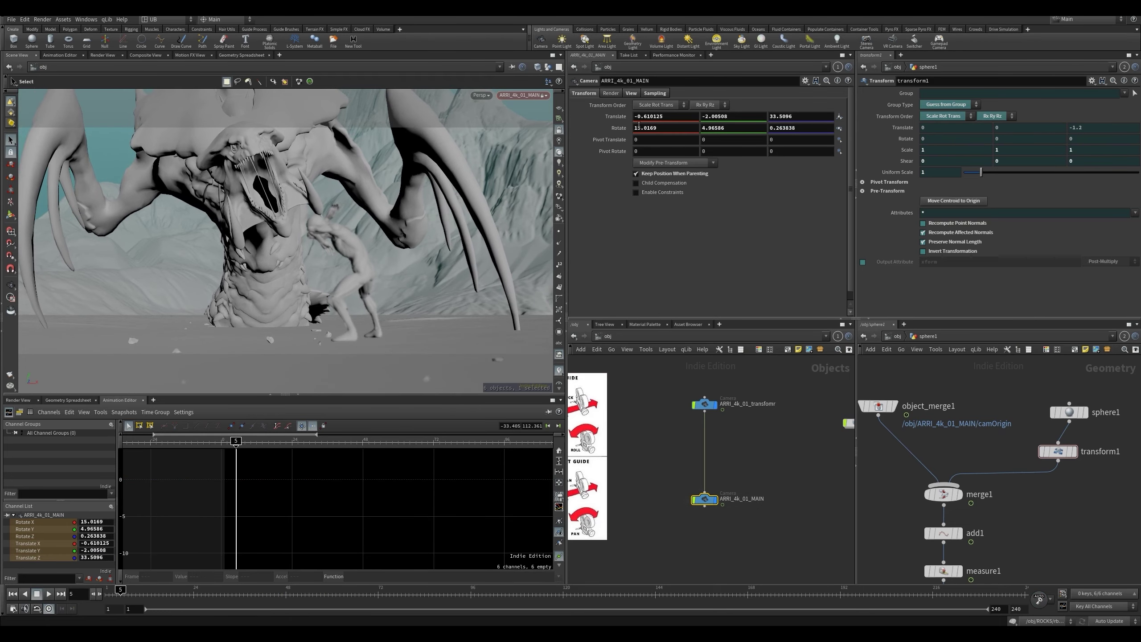
left_click(621, 128, "alt")
- Animate Rotate X to 21.8169 at frame 46, flatten the ending key's tangent, and play back the move
left_click_drag(237, 444, 357, 444)
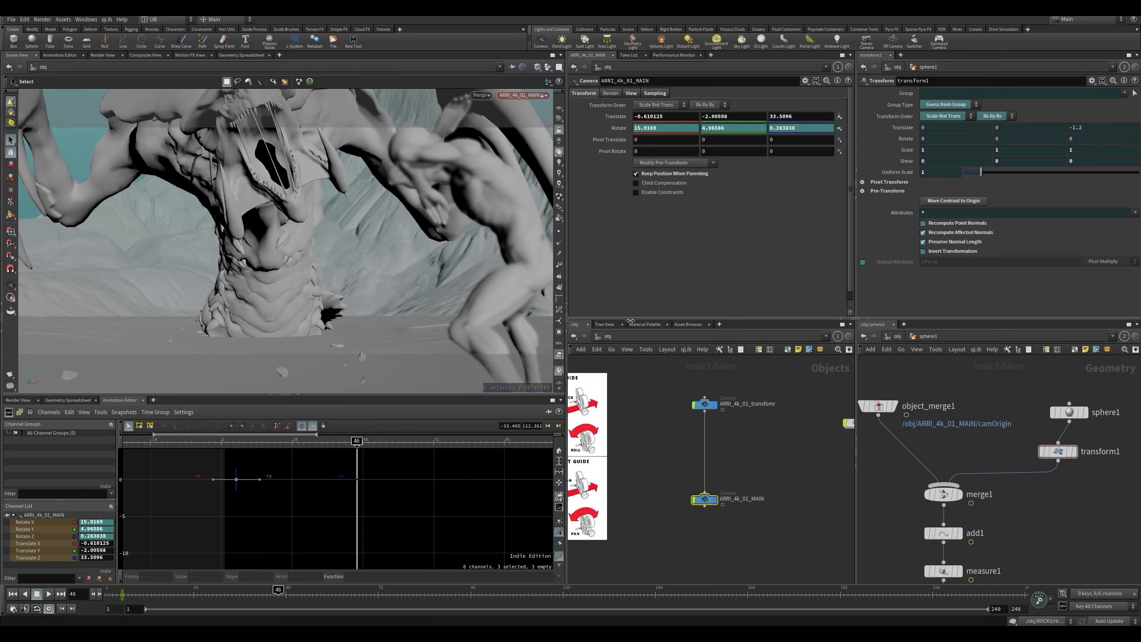
middle_click_drag(663, 129, 813, 129)
left_click_drag(374, 465, 217, 512)
key("f")
left_click(323, 470)
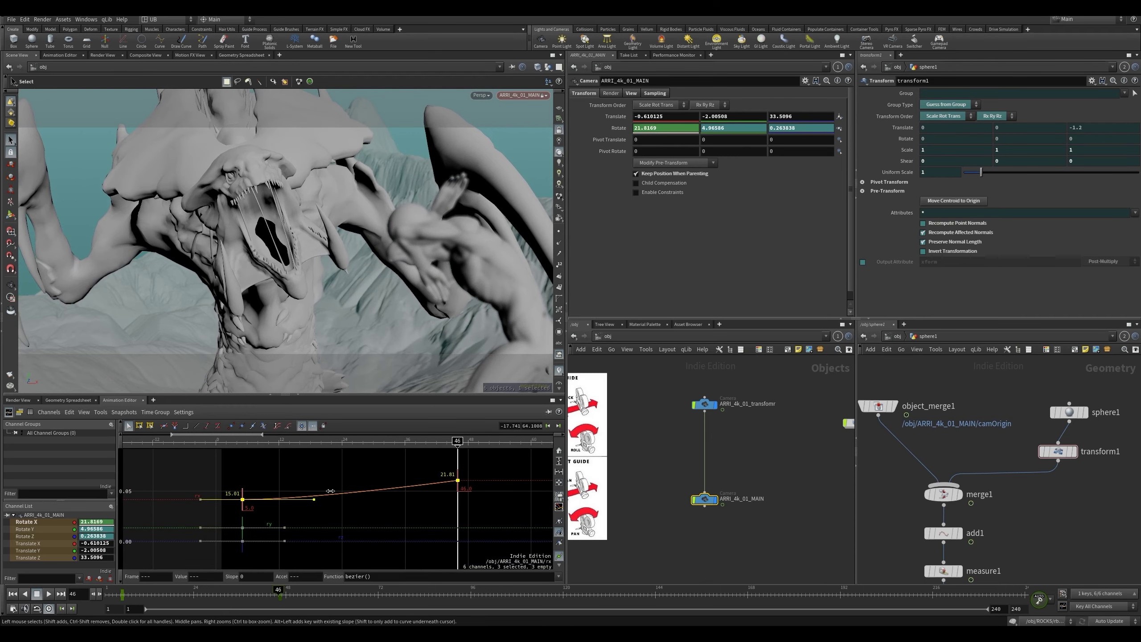
left_click(311, 473)
left_click(242, 443)
key("Up")
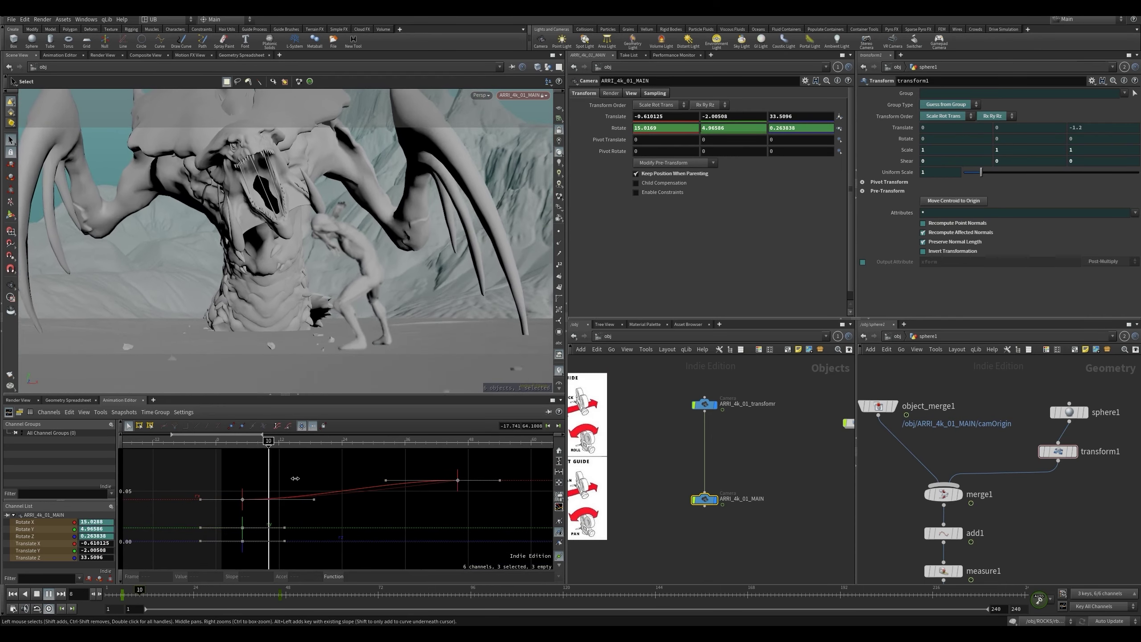
left_click(269, 445)
key("Up")
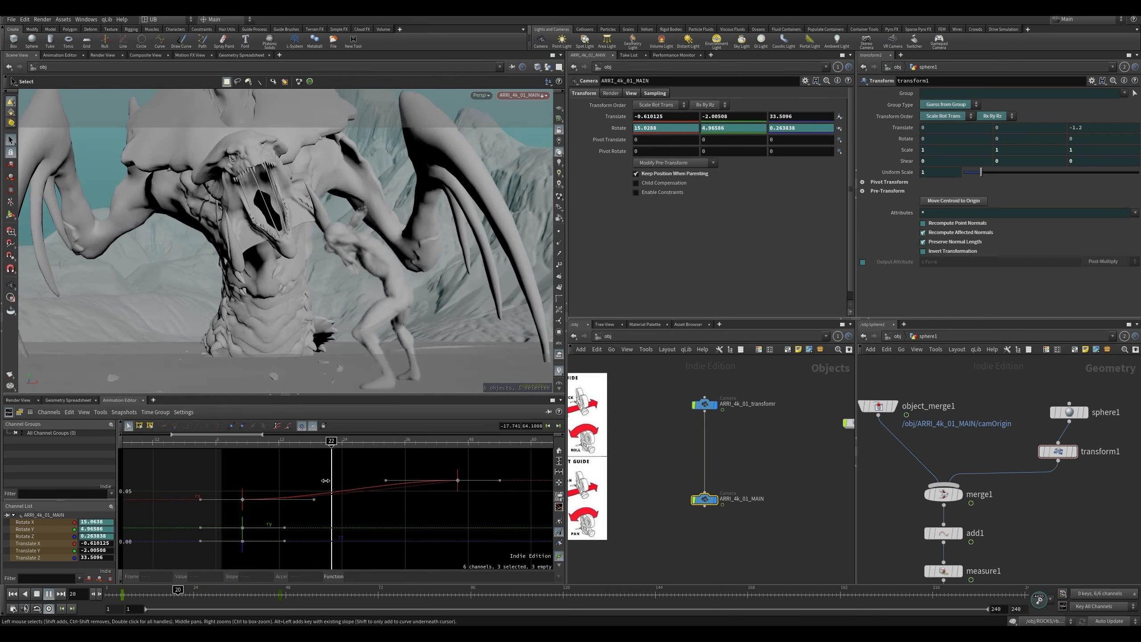
key("Up")
- Lengthen the outgoing tangent of the starting Rotate X key and play back the camera move
left_click_drag(316, 500, 399, 499)
left_click(337, 472)
left_click(282, 443)
key("Up")
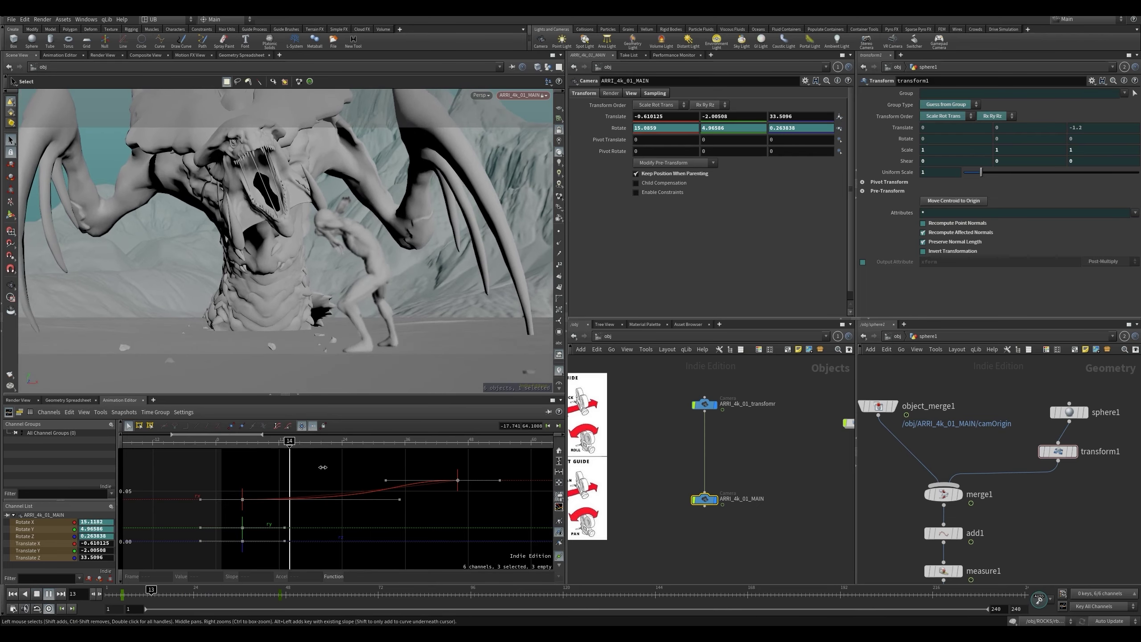
key("Up")
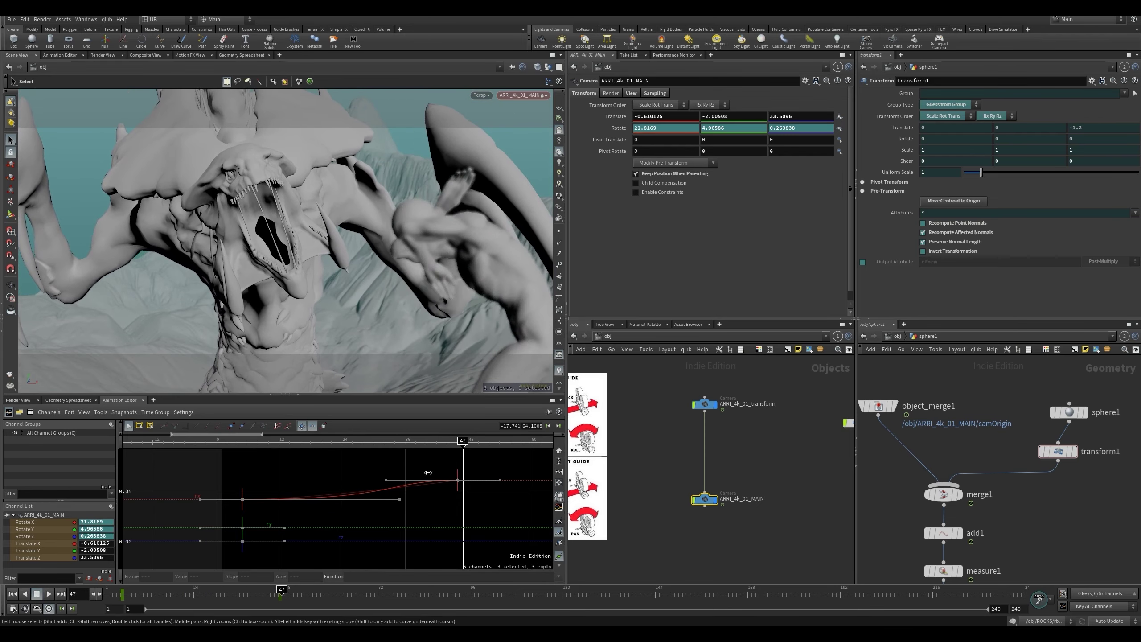
- Move the ending Rotate X key to frame 54 and slightly lengthen its incoming tangent
left_click_drag(459, 488, 502, 488)
left_click(399, 443)
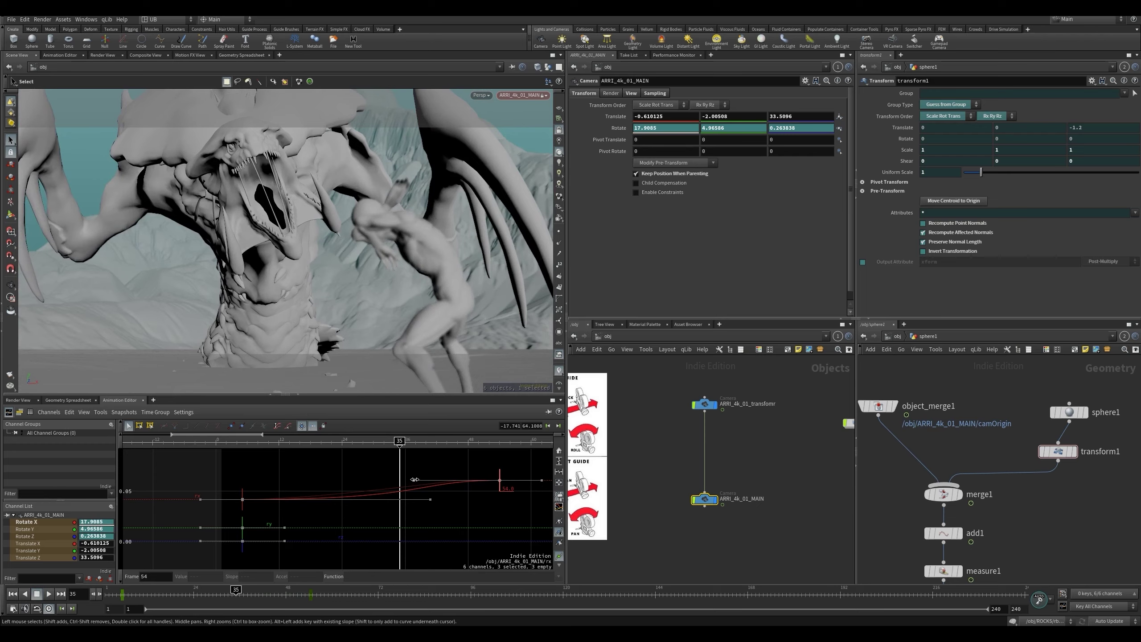
left_click_drag(415, 479, 375, 480)
left_click_drag(400, 517, 226, 542)
left_click_drag(508, 454, 233, 553)
left_click(251, 509)
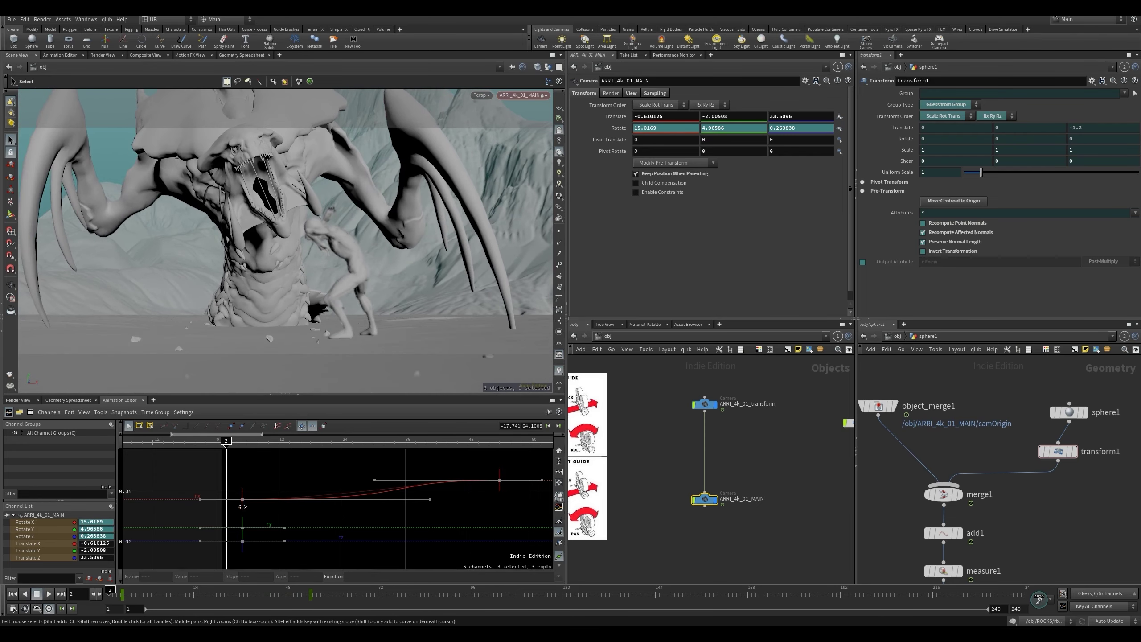
- Isolate the Rotate X curve, shift both of its keys about one frame earlier, and play back the move
right_click_drag(322, 474, 235, 515)
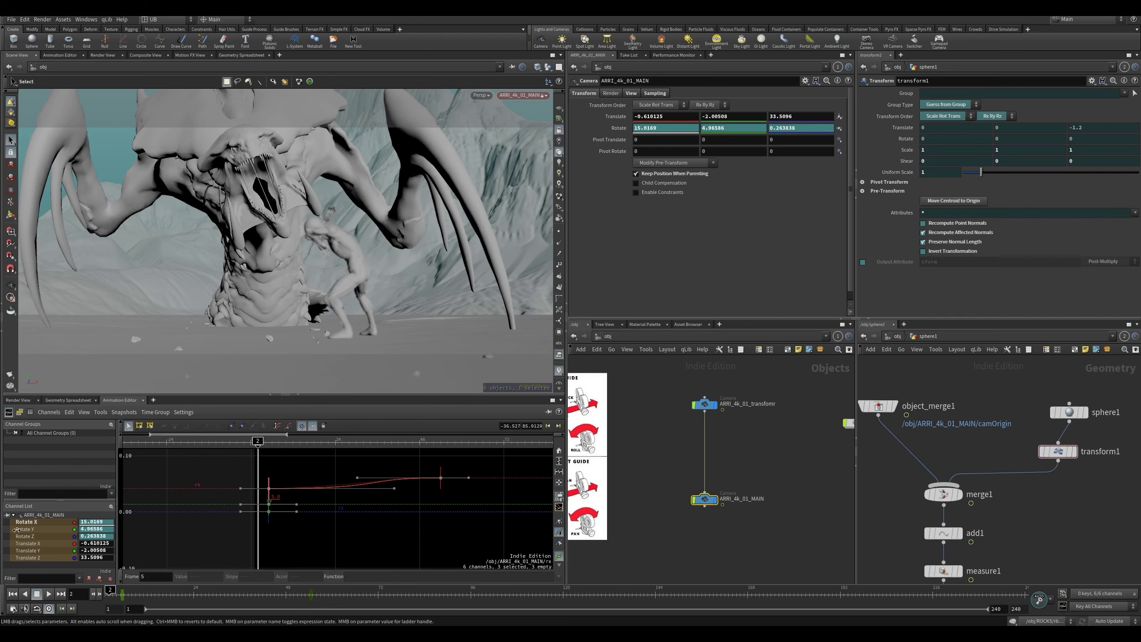
left_click(44, 523)
left_click_drag(64, 501, 64, 466)
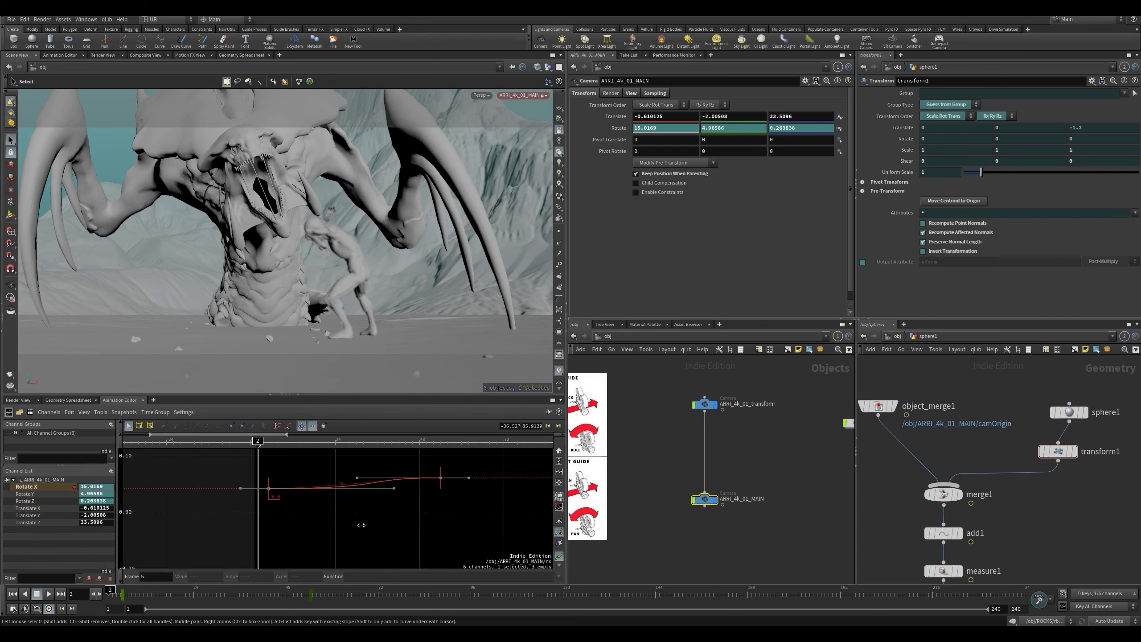
left_click_drag(477, 462, 250, 514)
left_click(306, 499)
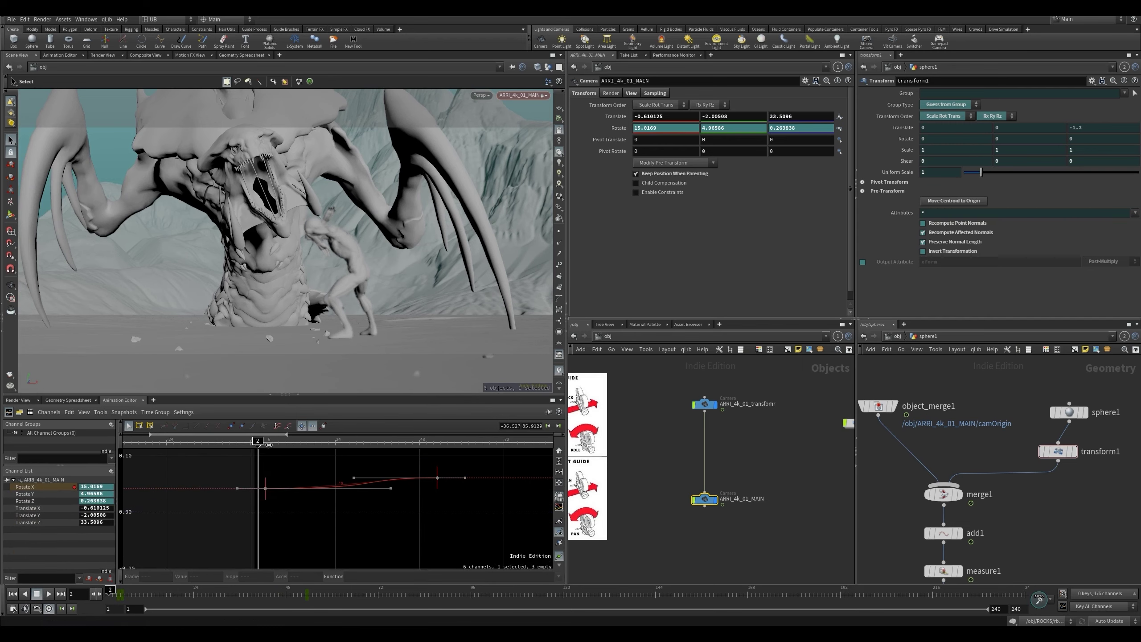
key("Up")
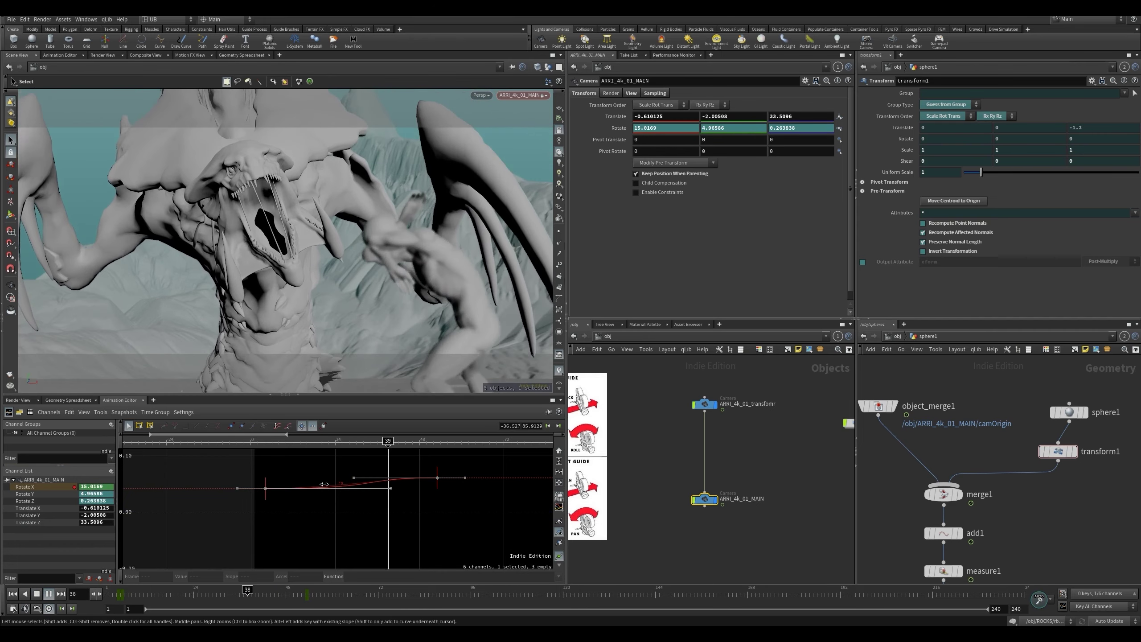
key("Up")
- Shorten the starting Rotate X key's outgoing tangent and replay the camera move from the first frame
left_click_drag(384, 489, 334, 490)
left_click_drag(330, 440, 254, 442)
key("Up")
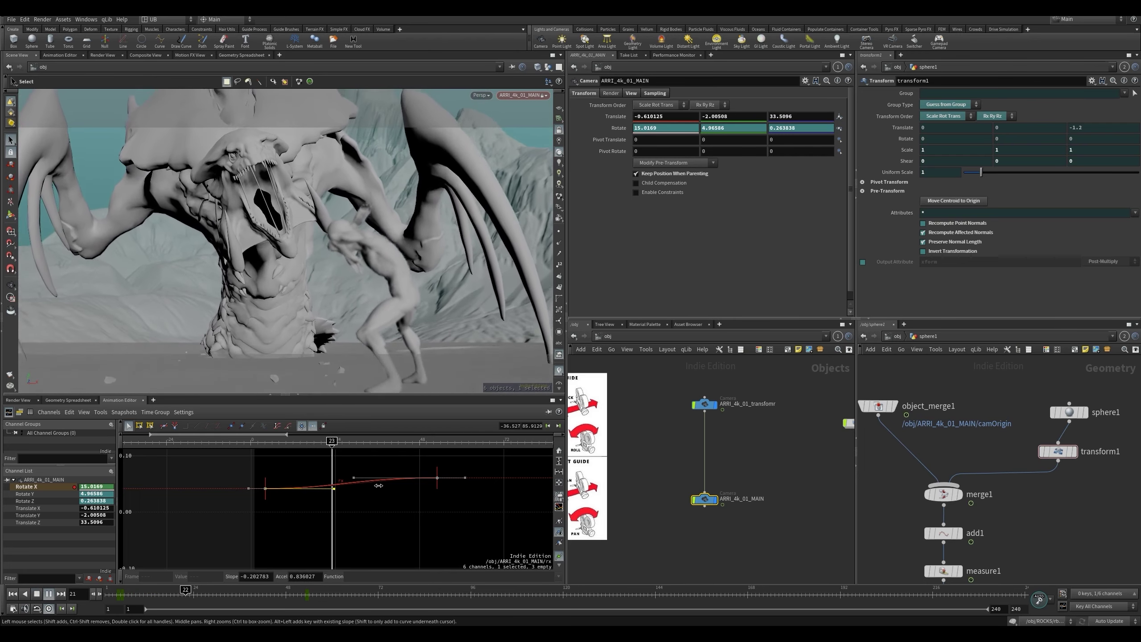
key("ctrl+Up")
key("Up")
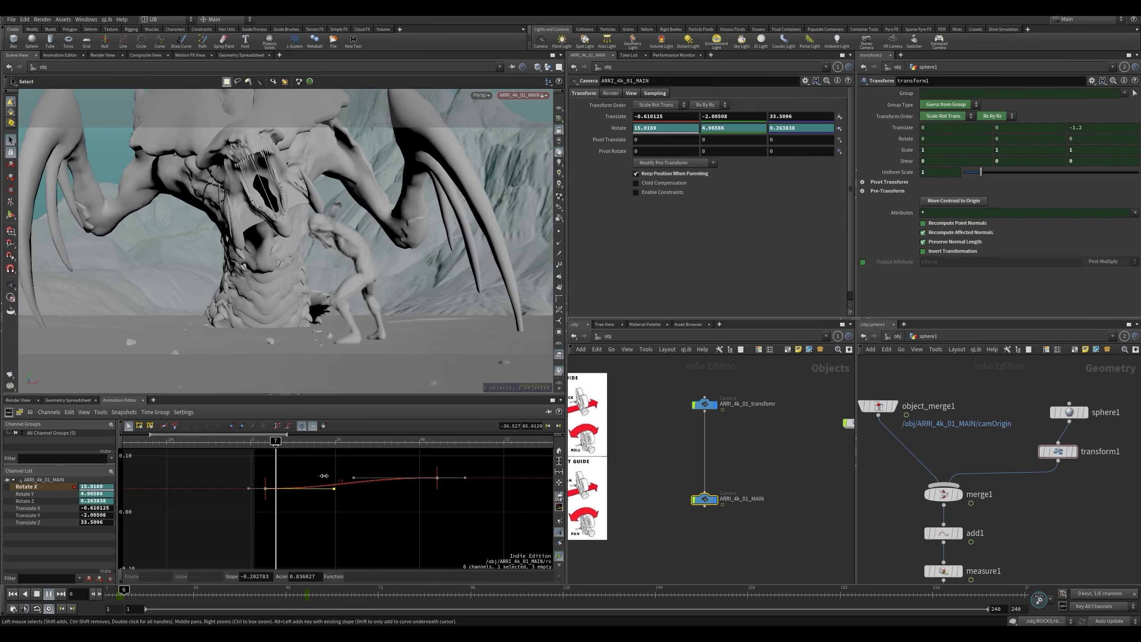
key("Up")
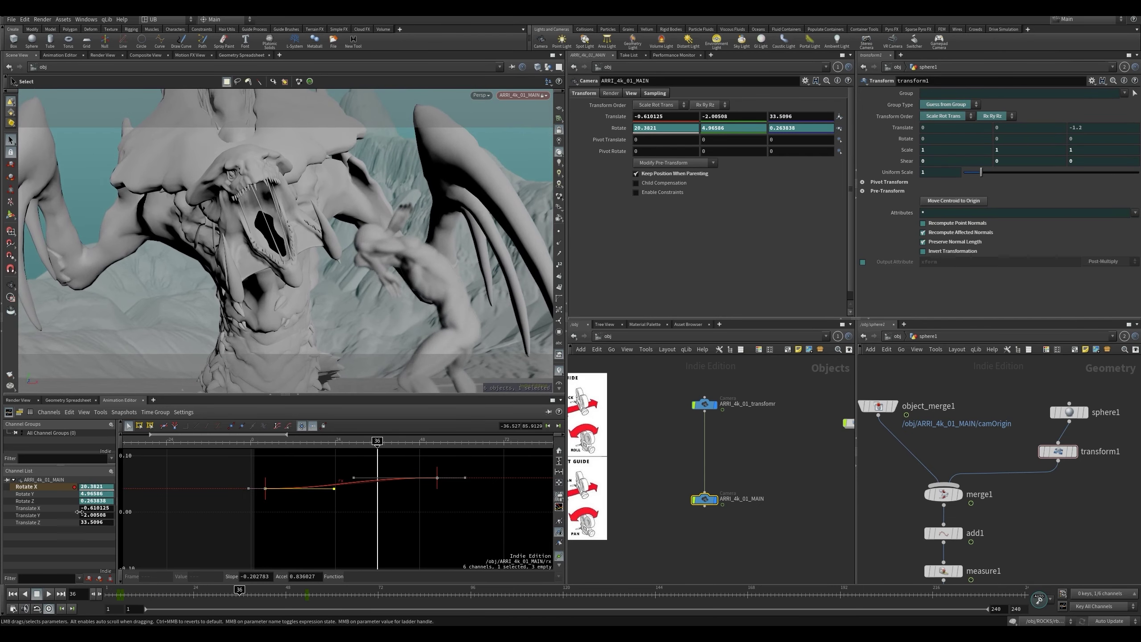
- Try moving the starting Rotate Y key, and undo the change
left_click(45, 495)
left_click_drag(269, 504, 274, 496)
key("ctrl+z")
- Isolate Rotate Z, add a key at frame 40 with a value of 11.2471, and play back the camera roll
left_click(54, 502)
key("ctrl+z")
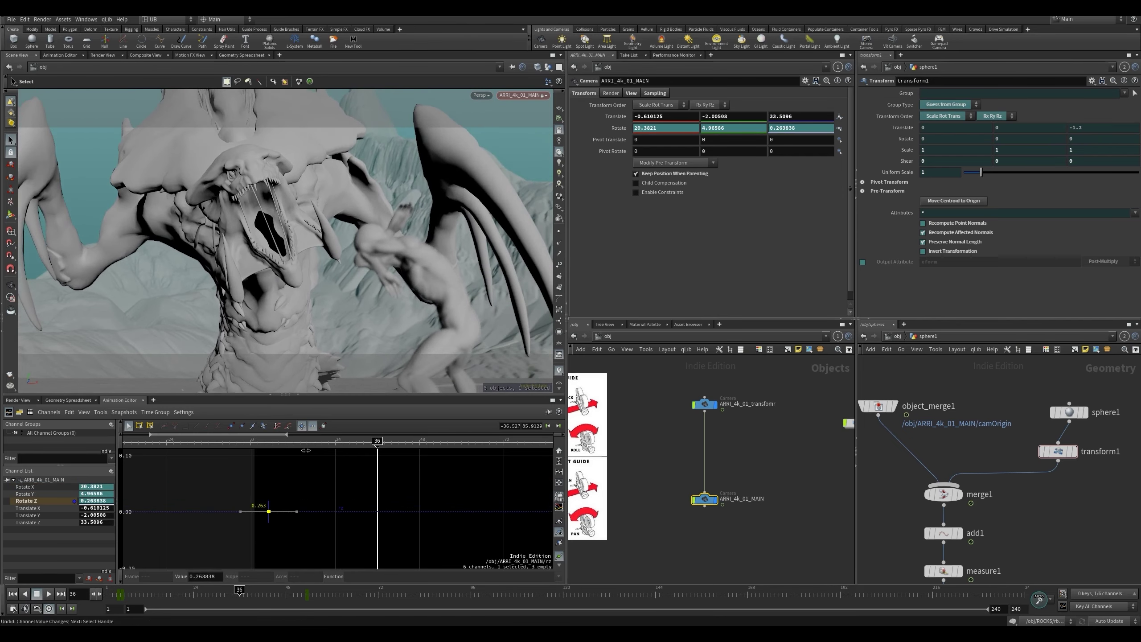
left_click_drag(293, 441, 271, 522)
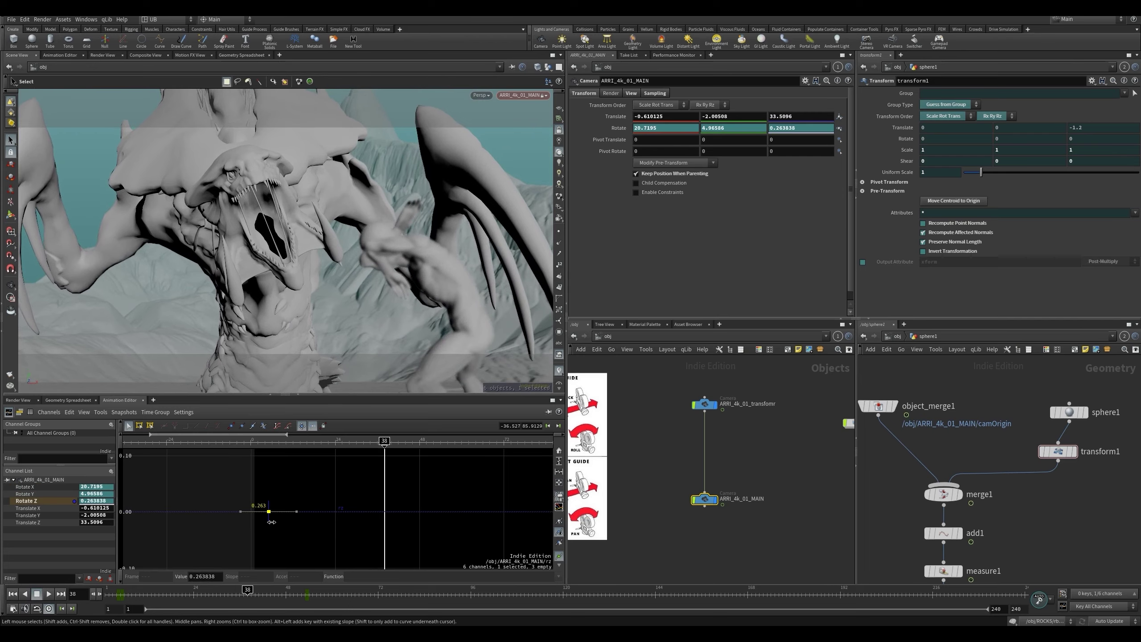
left_click(392, 513, "alt")
mouse_move(394, 512)
left_mouse_down()
mouse_move(383, 466)
mouse_move(391, 495)
left_mouse_up()
left_click_drag(375, 442, 270, 444)
key("Up")
key("Up")
left_click_drag(346, 442, 293, 443)
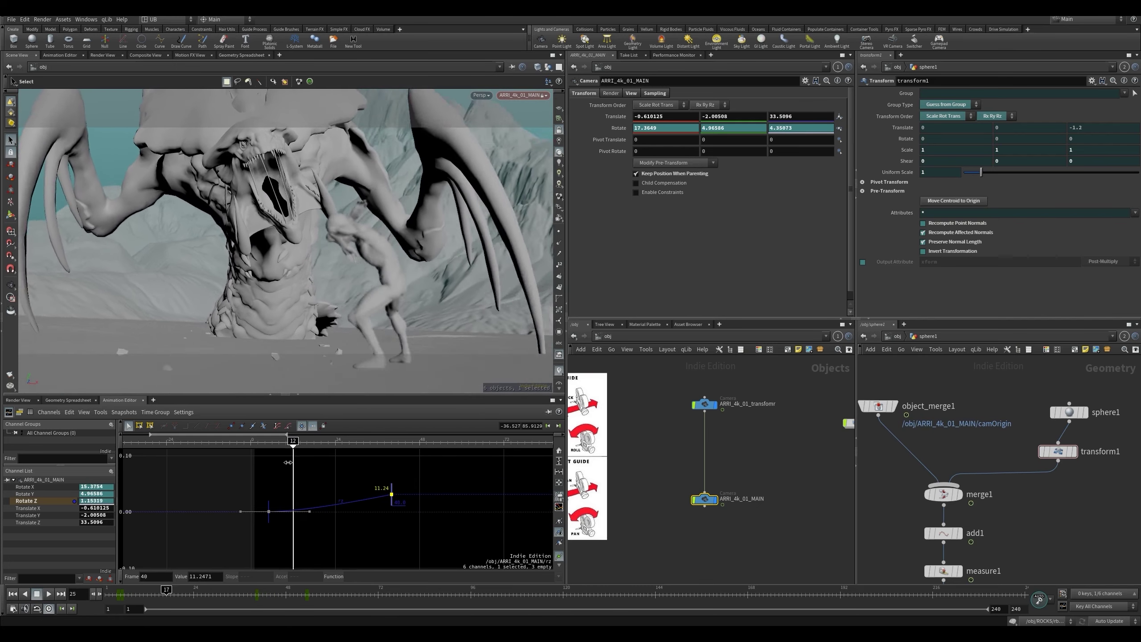
key("Up")
key("Up")
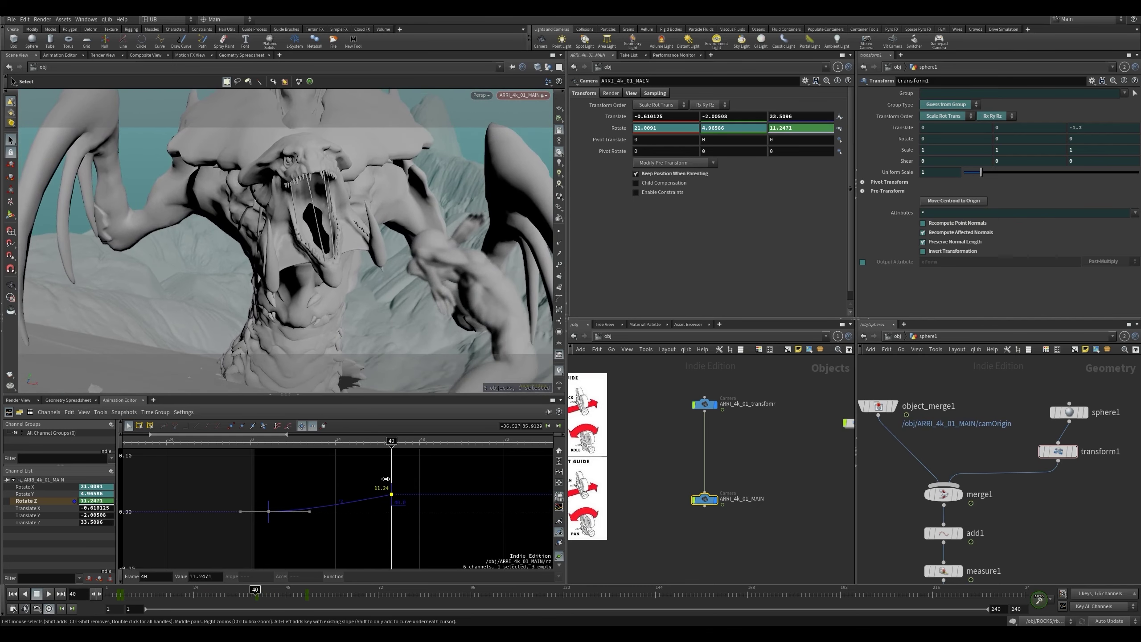
- Isolate Rotate Y, key it to 3.27065 at frame 40, and smooth the curve's tangents
left_click(26, 494)
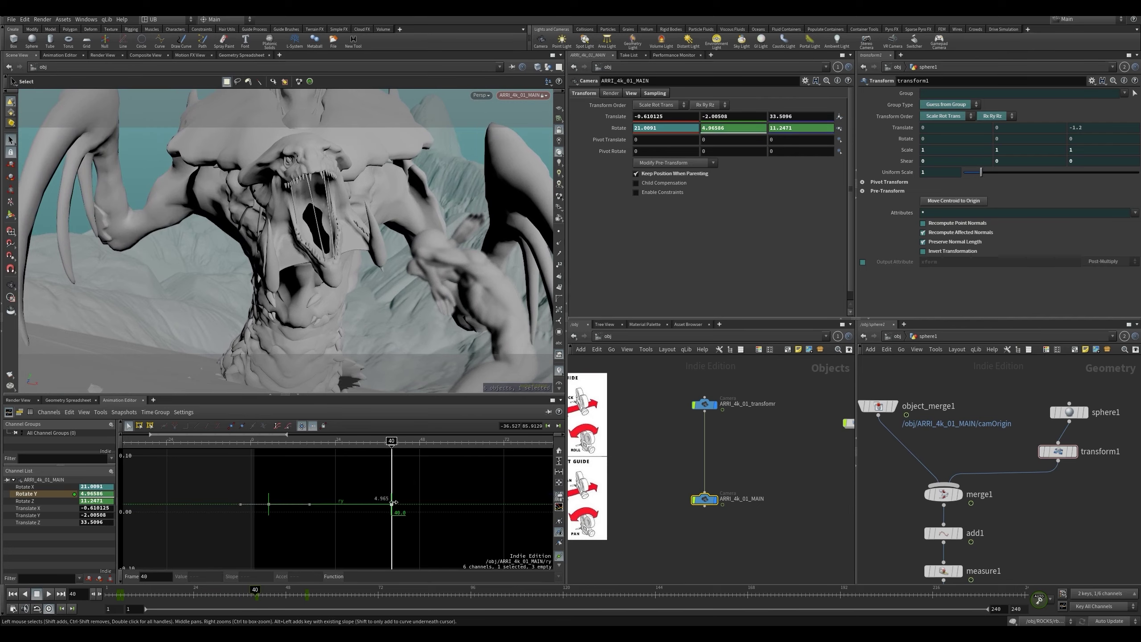
left_click_drag(394, 502, 392, 506)
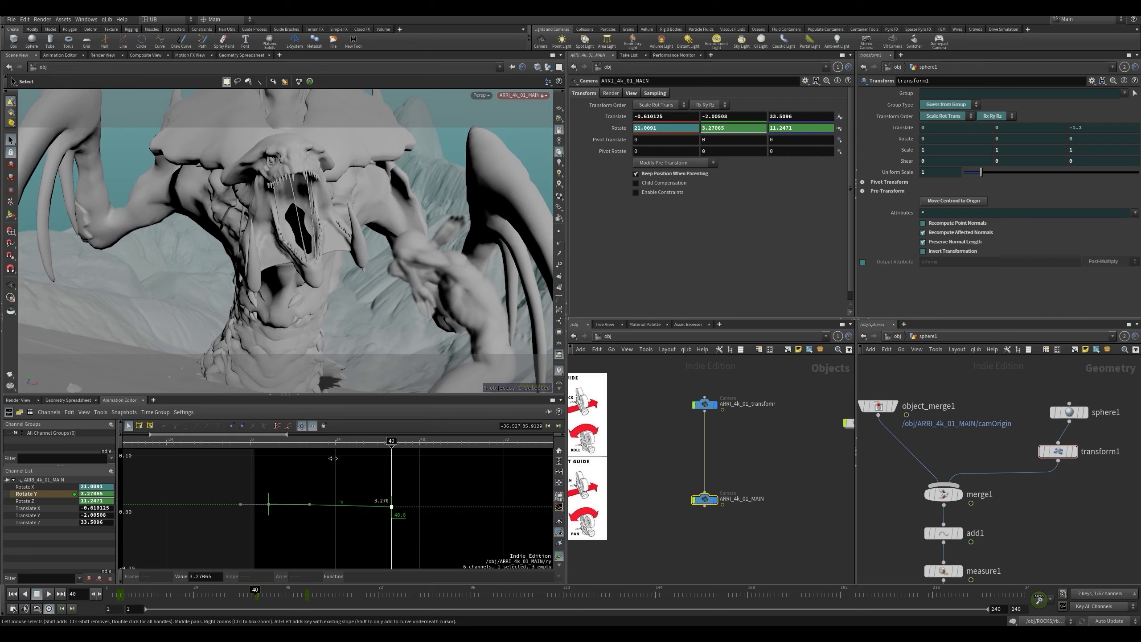
left_click_drag(356, 443, 287, 443)
left_click_drag(455, 476, 254, 535)
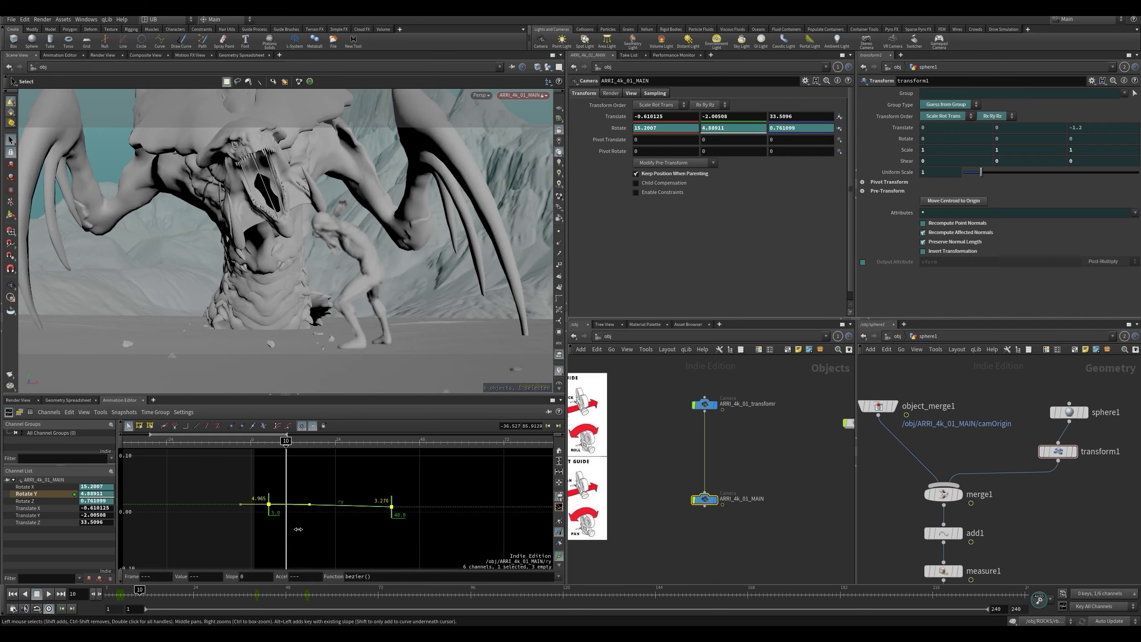
left_click(330, 485)
- Flatten the tangent of the ending Rotate Z key and play back the camera move
left_click(47, 501)
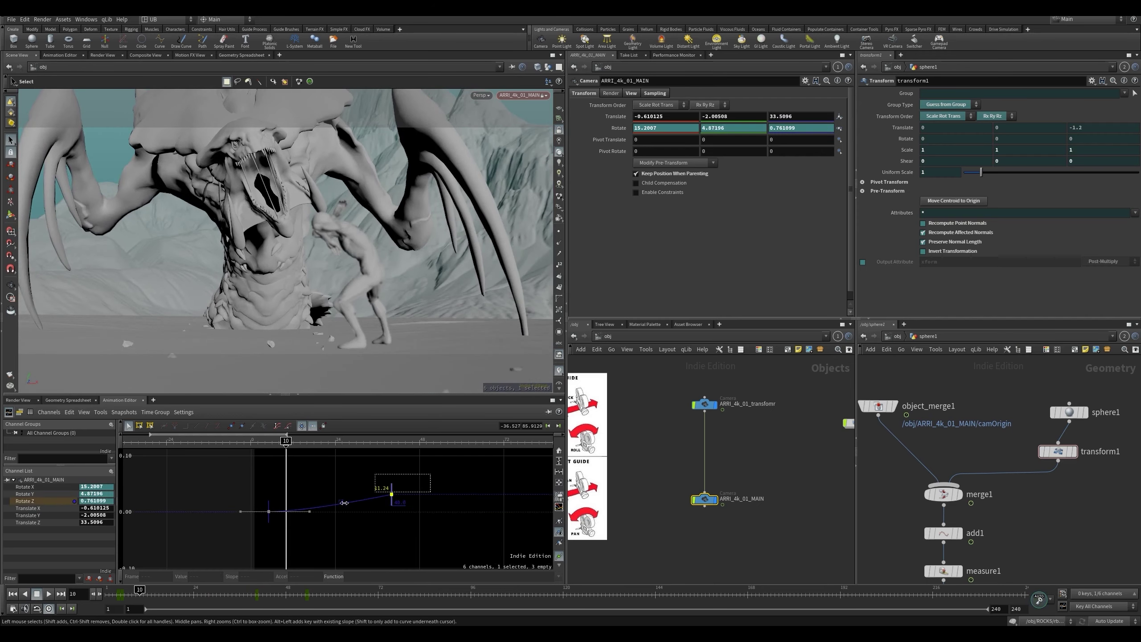
left_click_drag(286, 442, 271, 443)
key("Up")
key("Up")
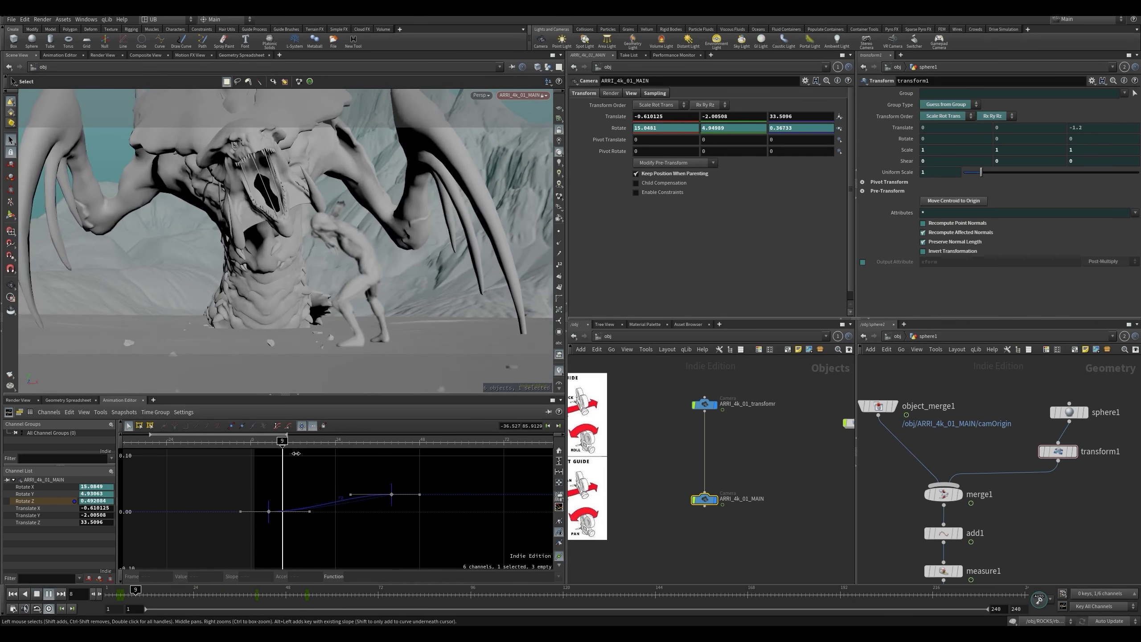
key("Up")
- Lower the ending Rotate Z key to 10.6773 and replay the camera move
left_click_drag(392, 494, 391, 495)
left_click_drag(385, 442, 256, 449)
key("Up")
key("Up")
key("Up")
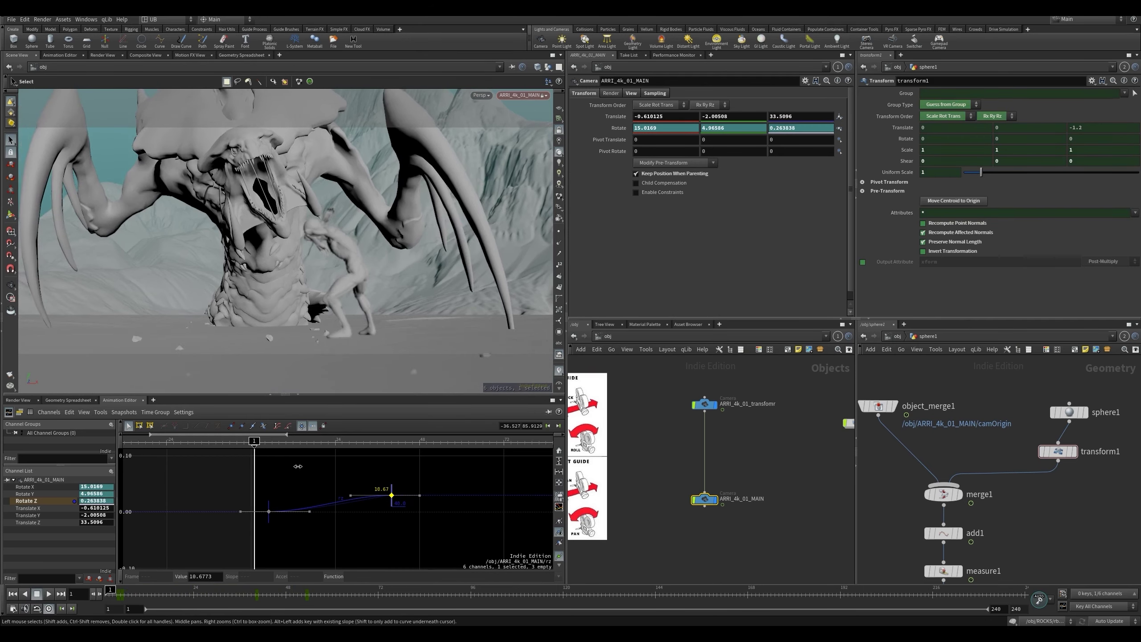
key("Up")
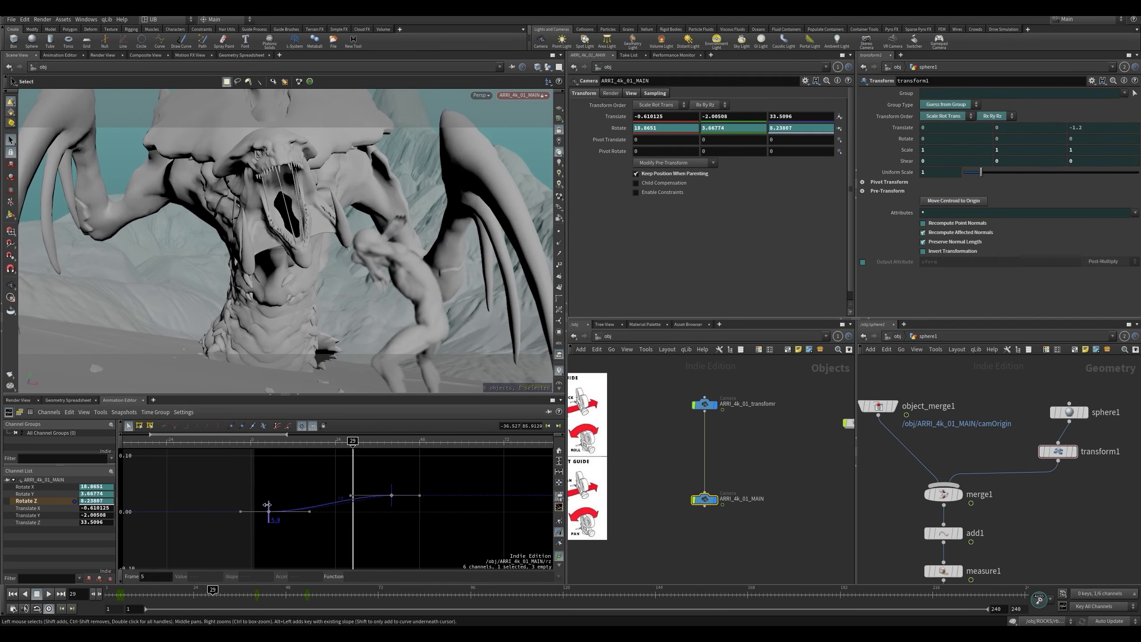
- Move the starting Rotate Z key to frame 1 and the starting Rotate Y key to frame -1, and play back the move
left_click(26, 493)
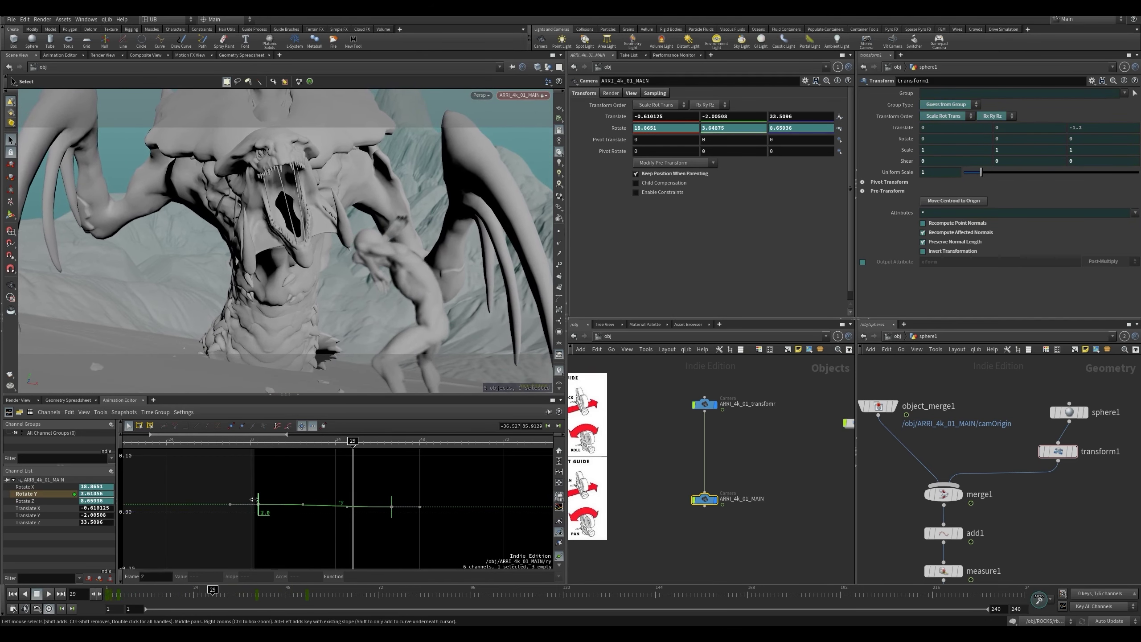
left_click_drag(254, 499, 243, 498)
key("ctrl+Up")
key("Up")
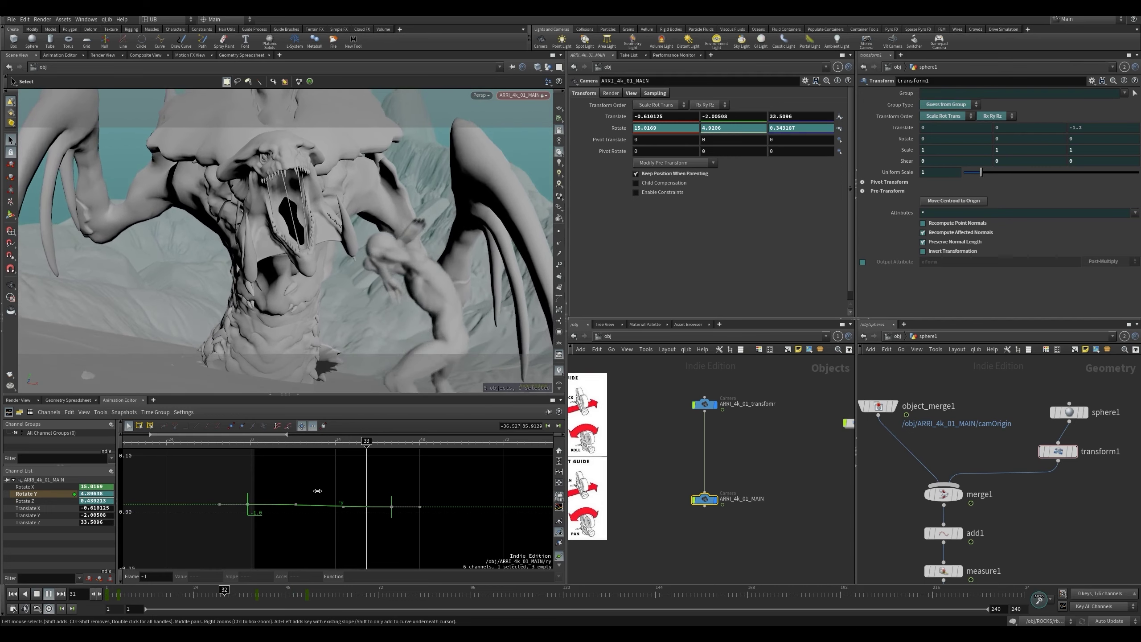
key("ctrl+Up")
key("Up")
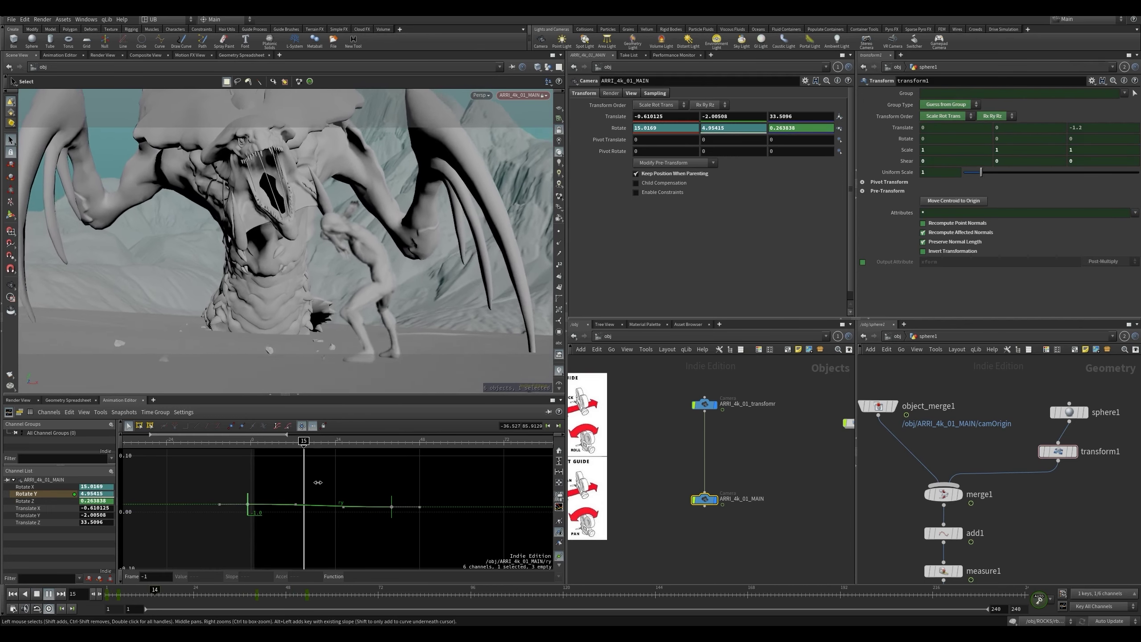
key("Up")
- Duplicate the MAIN camera, rename the copy ARRI_4k_01_SHAKE, and insert it between the transform camera and the MAIN camera
left_click(793, 456)
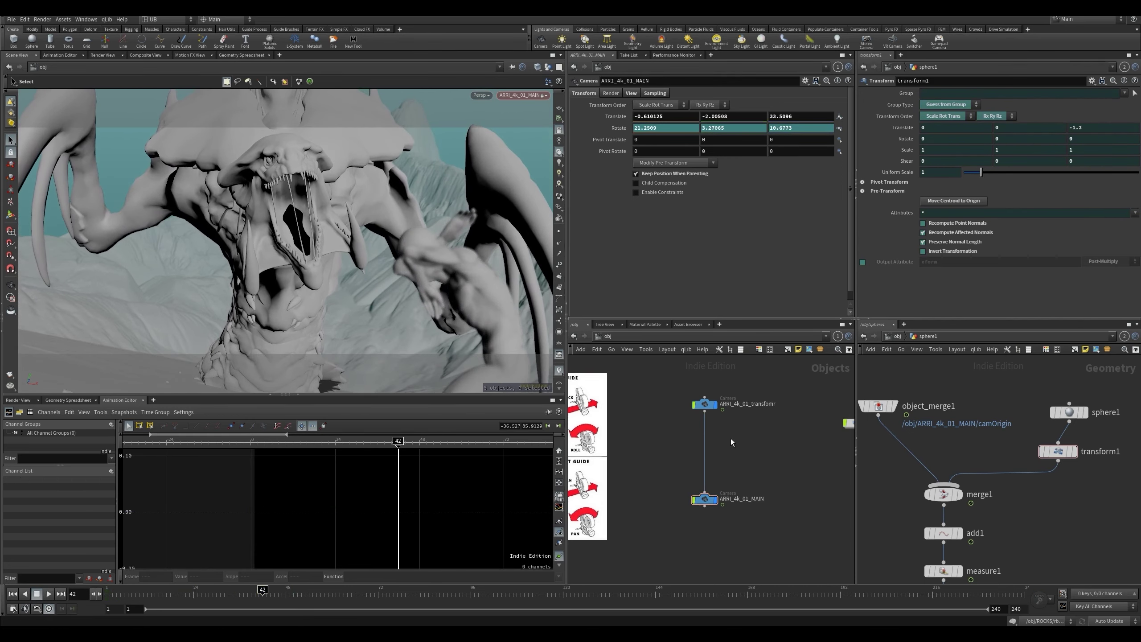
key("ctrl+Up")
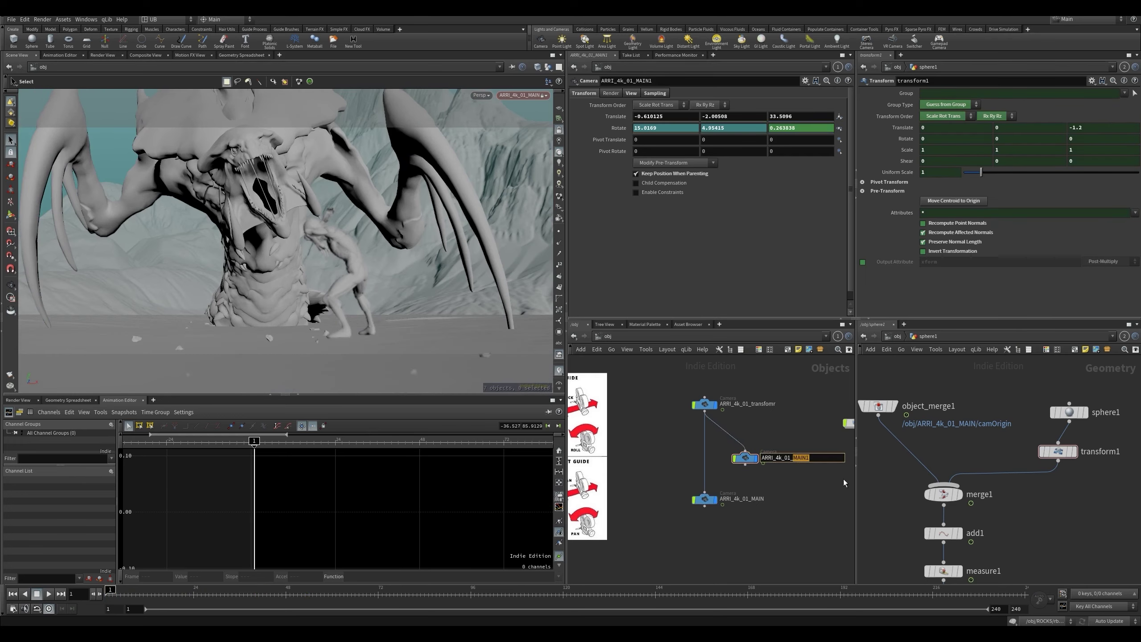
type("SHAKE")
key("Return")
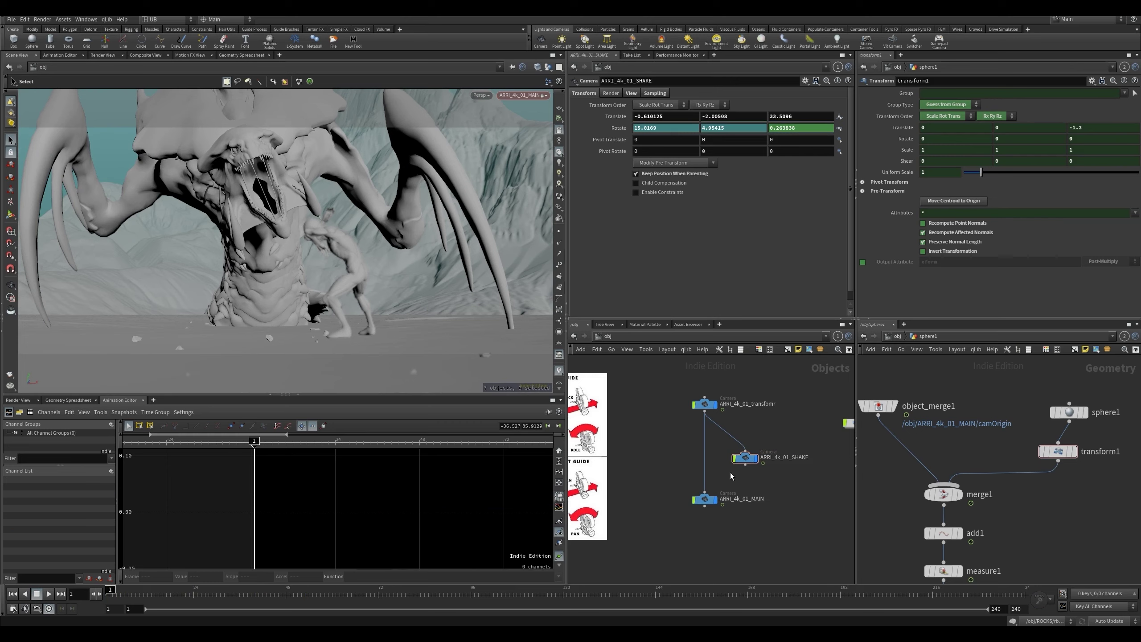
left_click_drag(752, 462, 722, 451)
left_click(741, 445)
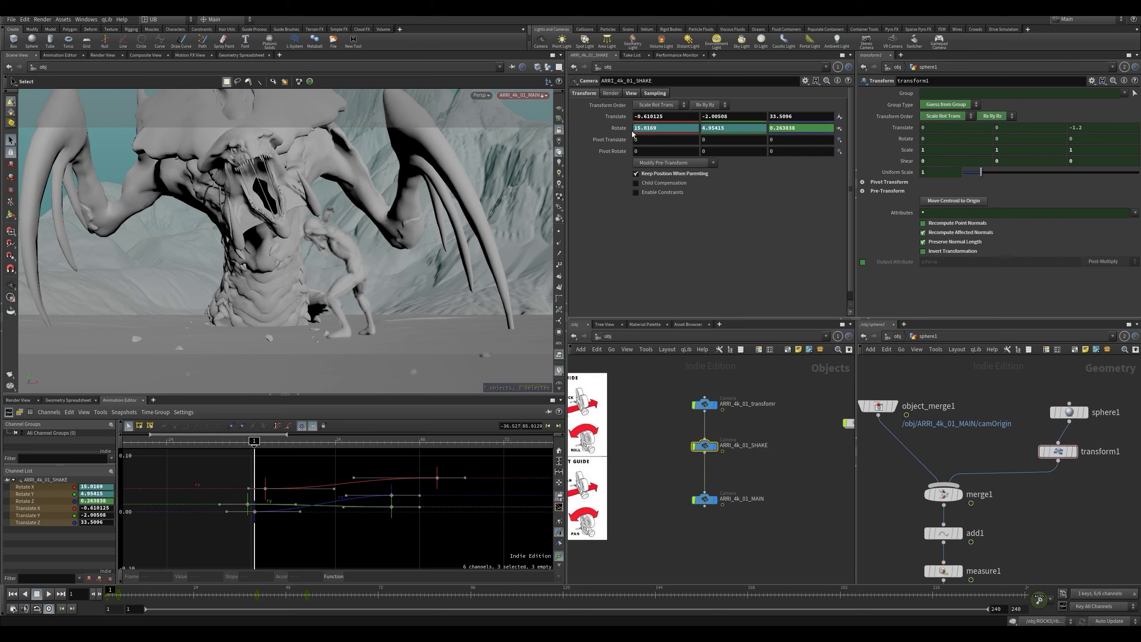
- Delete the rotation channels from ARRI_4k_01_SHAKE and clean its transform into the pre-transform
left_click(622, 130, "ctrl+shift")
left_click(669, 166)
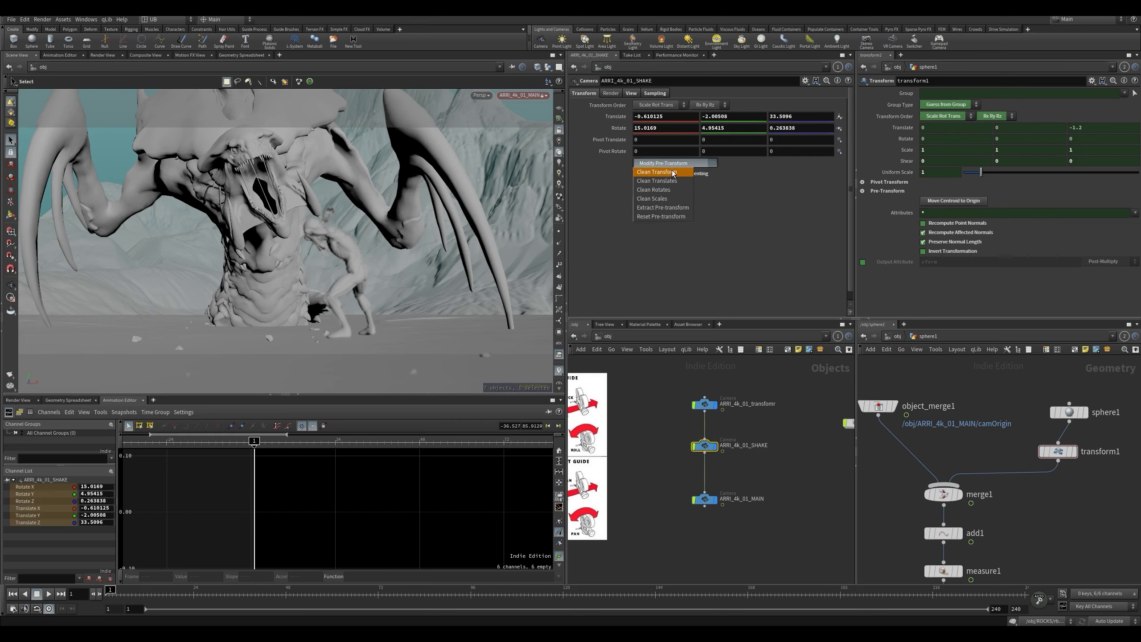
left_click(673, 175)
- Add a Motion FX Noise to the SHAKE camera's Rotate and set its Period to 4.02 during playback
right_click(615, 129)
mouse_move(665, 171)
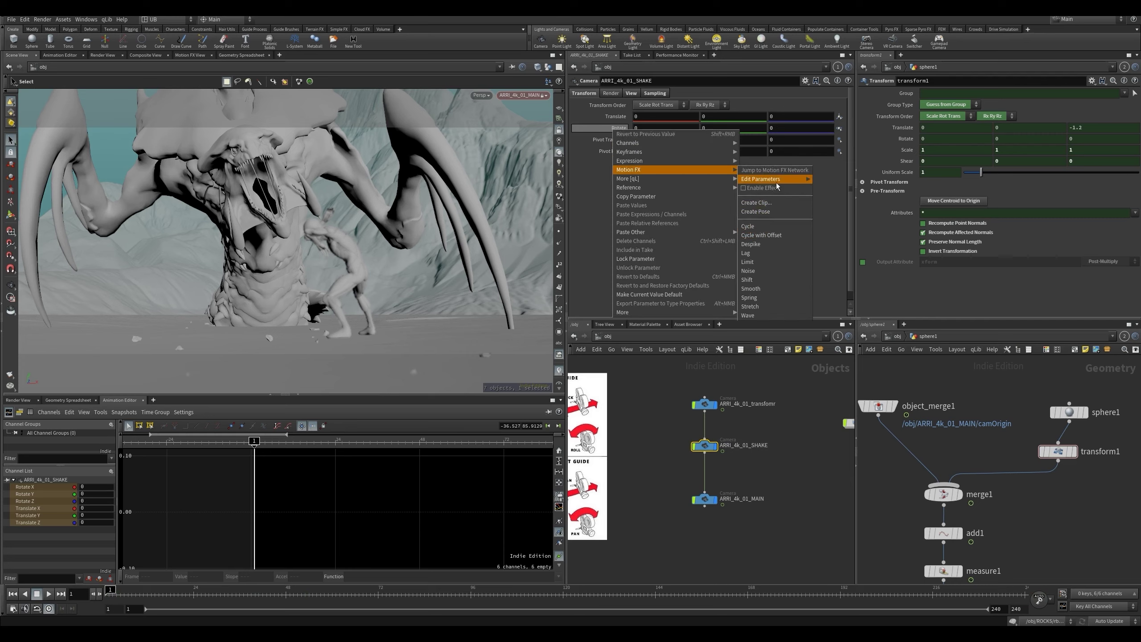
left_click(763, 272)
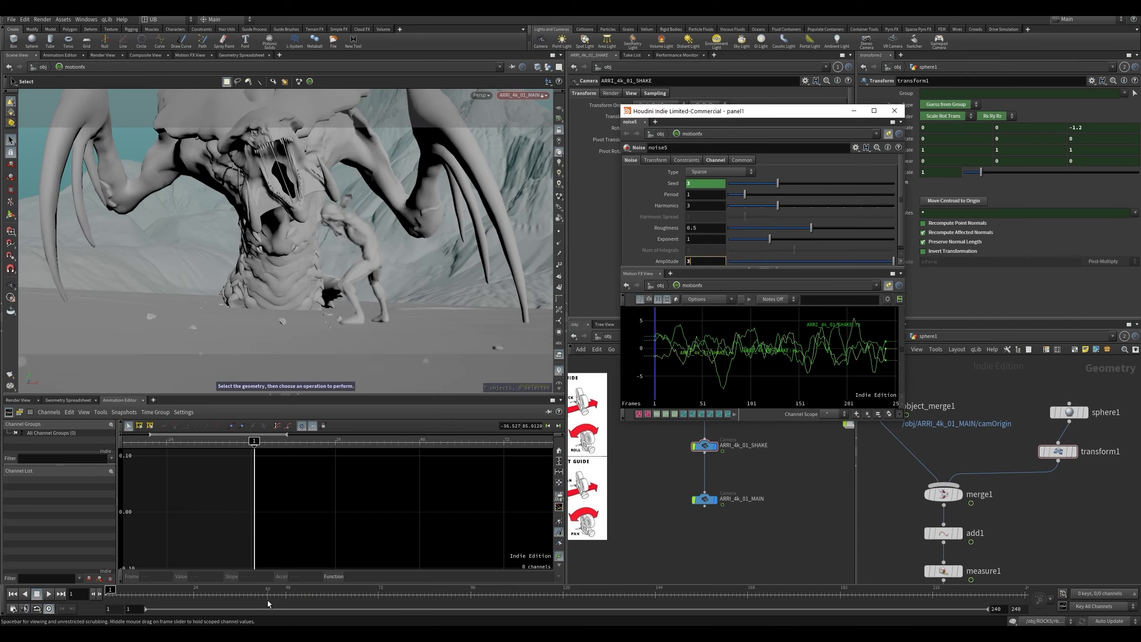
left_click(48, 594)
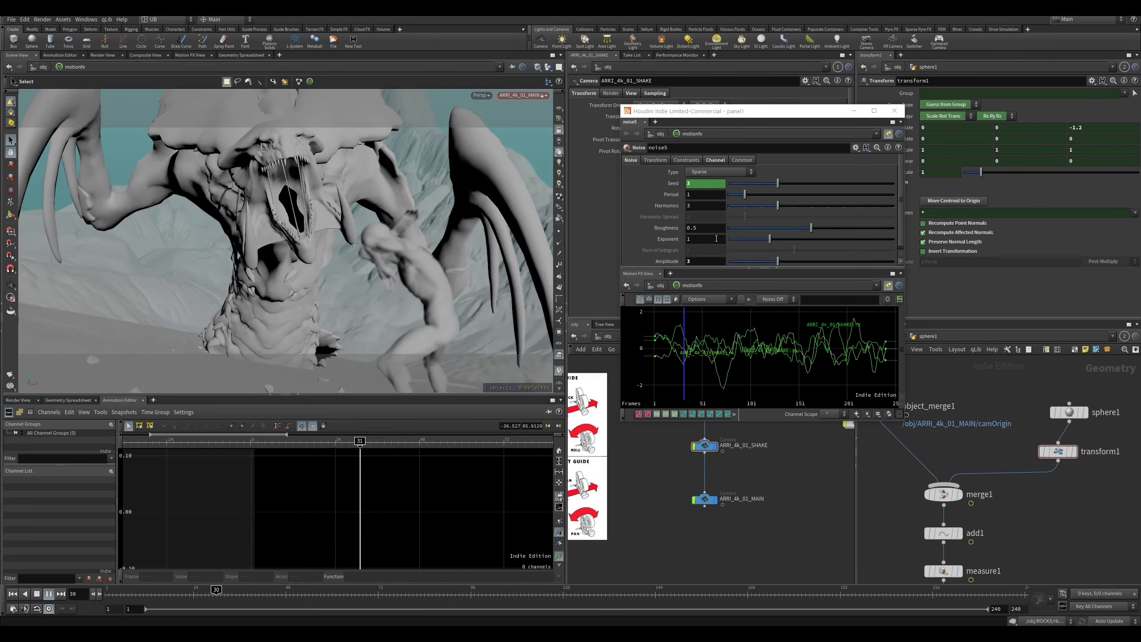
left_click_drag(746, 196, 795, 195)
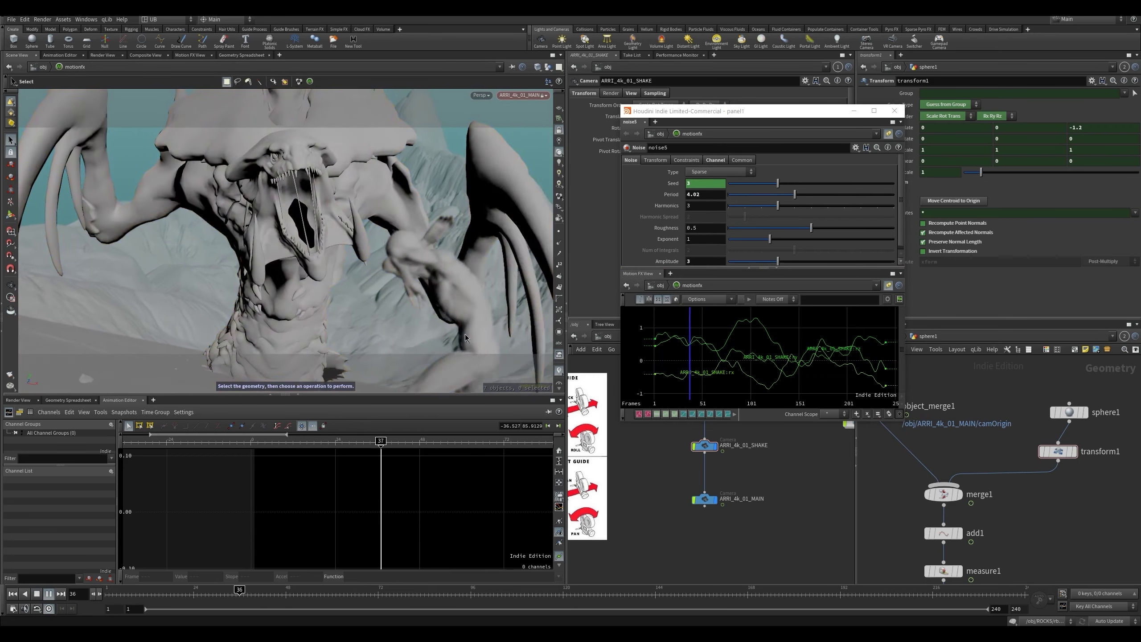
- Set the noise Amplitude to 4, play back the shake, and close the noise settings window
left_click(109, 595)
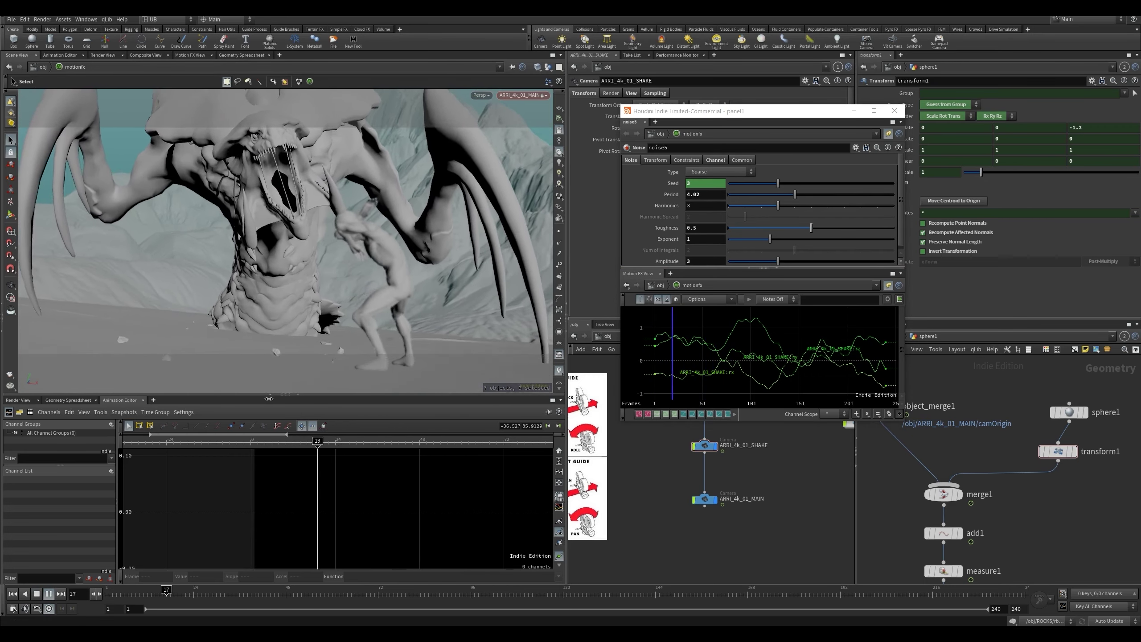
key("Up")
type("5")
key("Return")
key("Up")
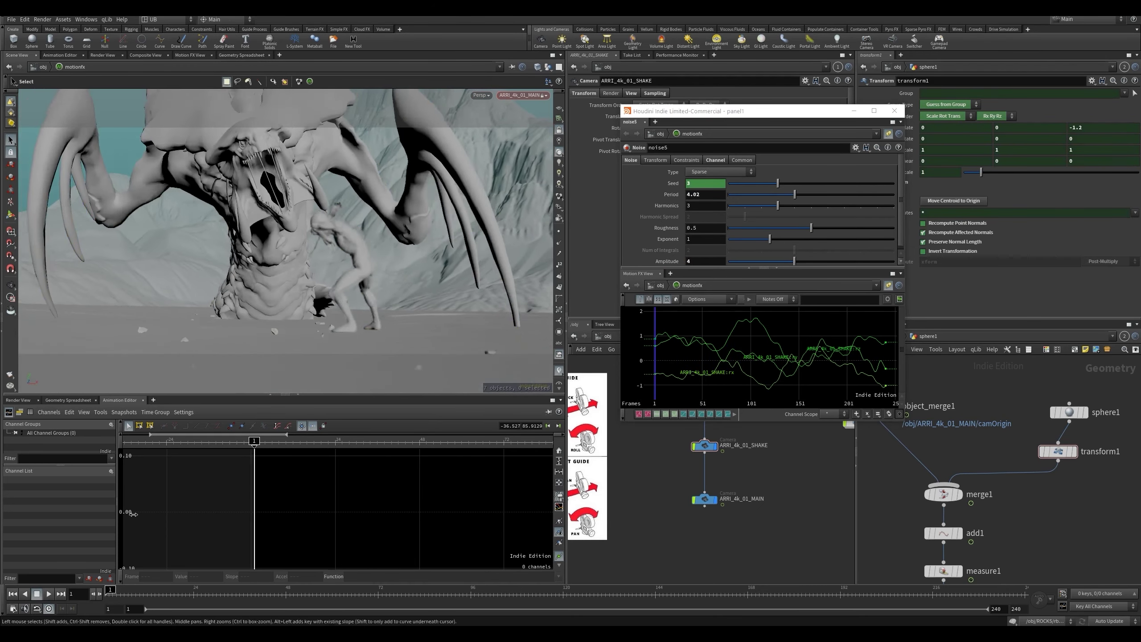
key("Up")
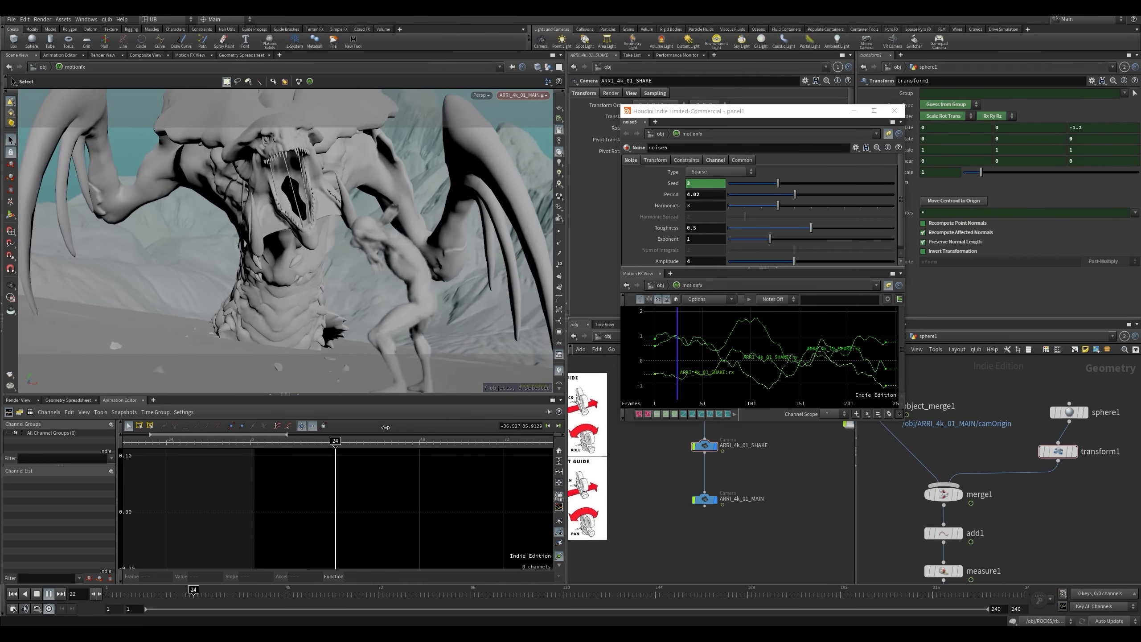
left_click(894, 110)
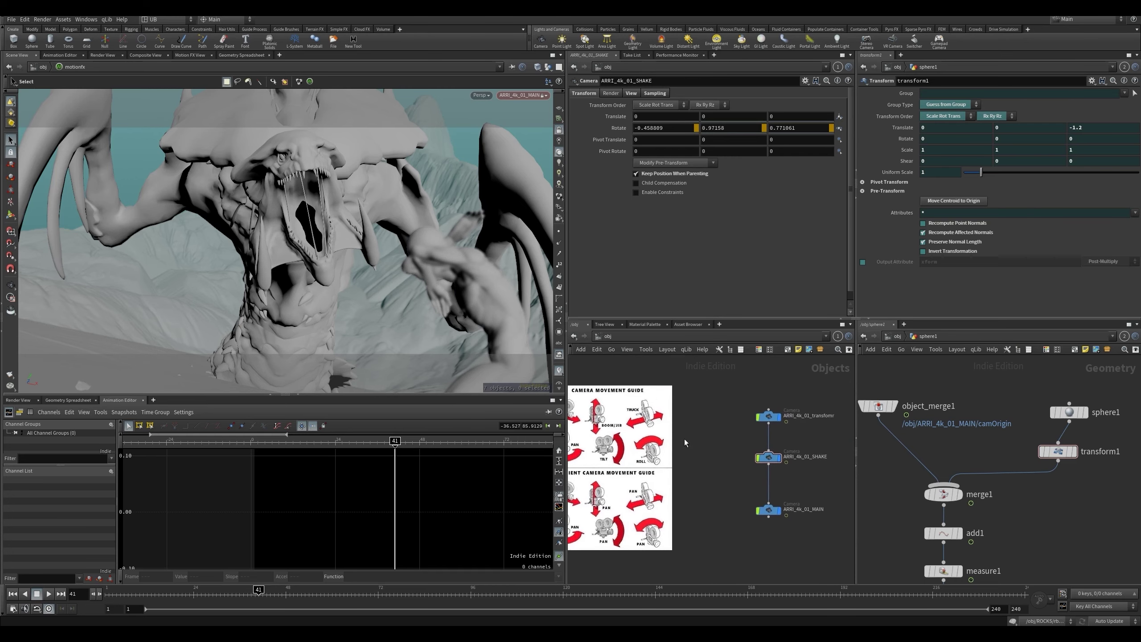
- Shift the transform, SHAKE and MAIN camera nodes sideways in the network and return to frame 1
middle_click_drag(714, 429, 634, 426)
left_click_drag(736, 390, 663, 515)
left_click_drag(687, 454, 657, 453)
left_click(728, 450)
key("ctrl+Up")
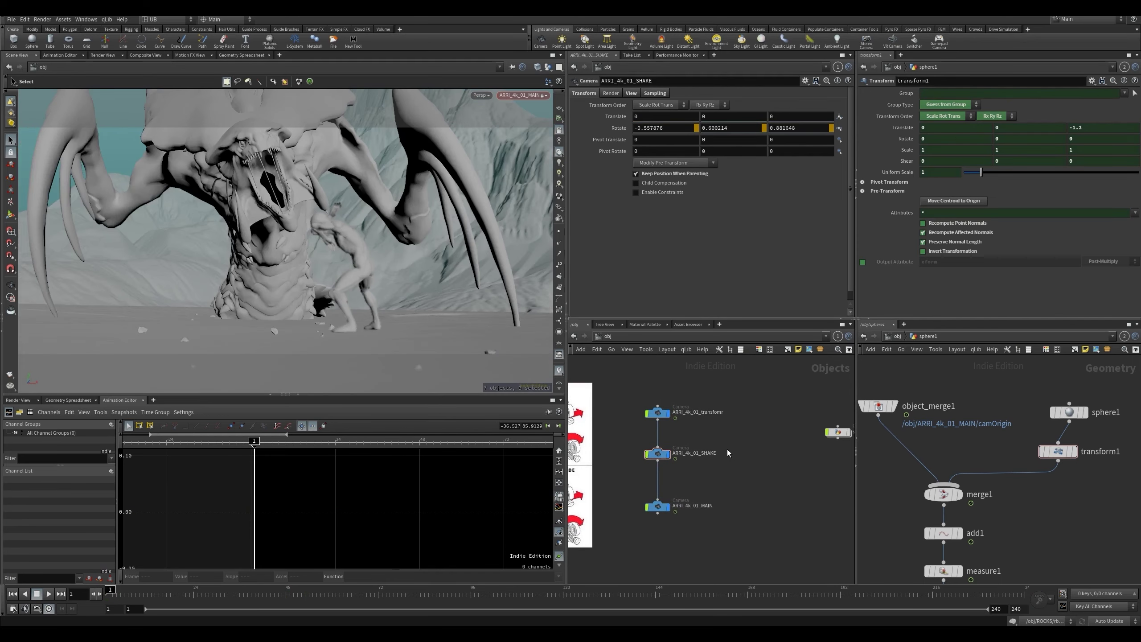
- Duplicate the three-camera rig beside the original, move sphere1 clear of the copy, and select the copied SHAKE camera
left_click_drag(674, 385, 627, 513)
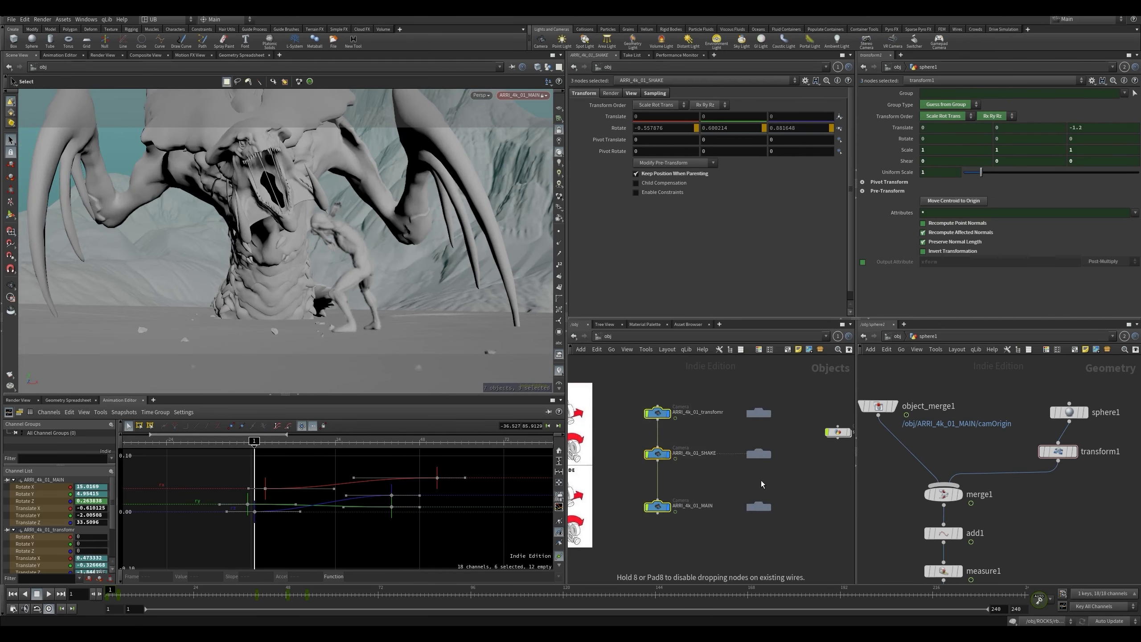
left_click_drag(761, 480, 762, 480, "alt")
left_click(781, 471)
middle_click_drag(788, 468, 736, 479)
left_click_drag(792, 443, 823, 447)
left_click(708, 465)
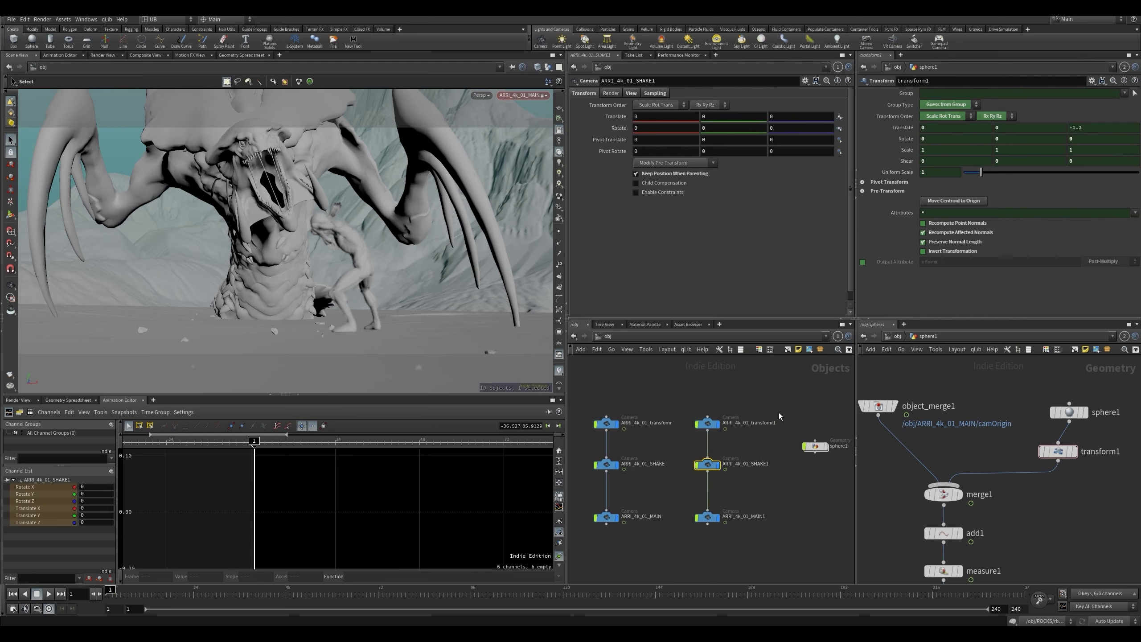
- Copy the Rotate parameter of ARRI_4k_01_SHAKE and paste it as relative references onto Rotate of ARRI_4k_01_SHAKE1
left_click(606, 465)
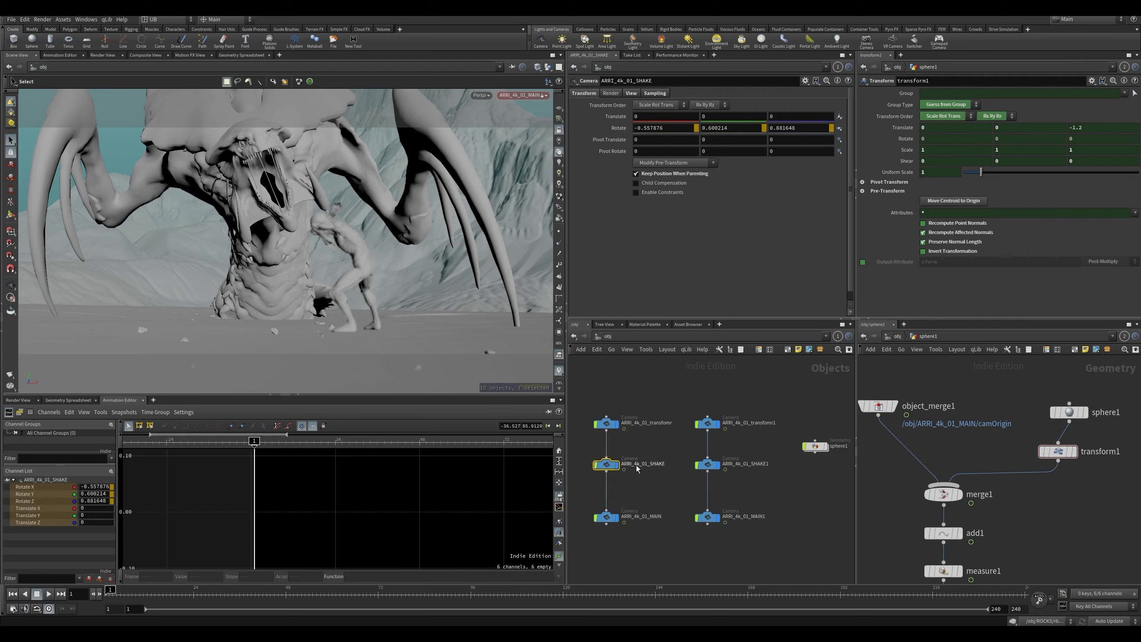
left_click(614, 131)
right_click(618, 130)
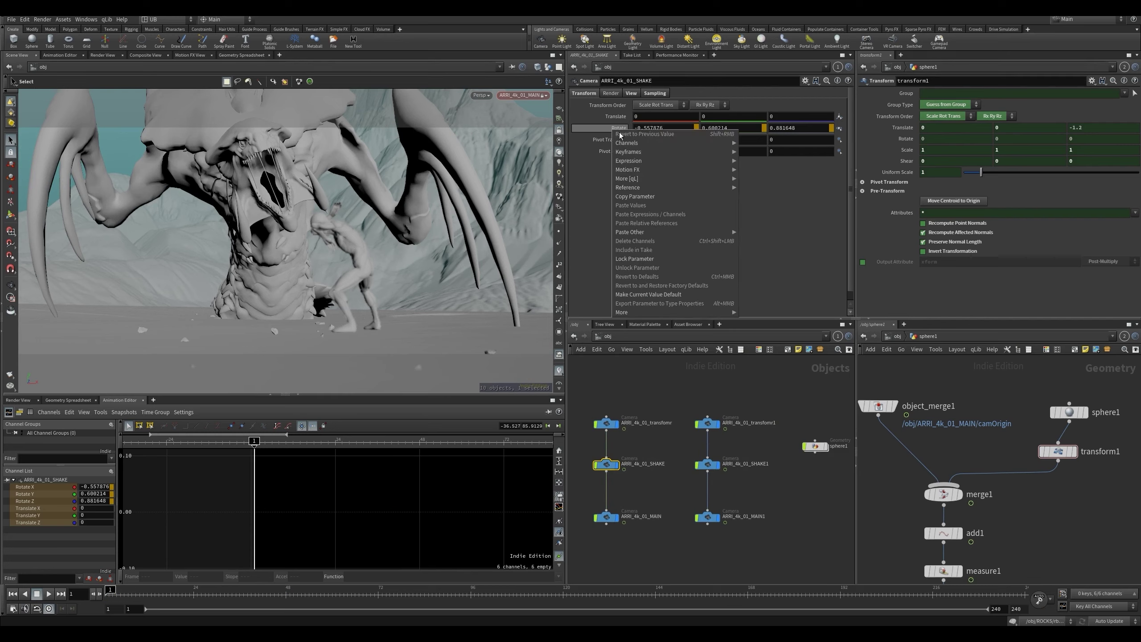
mouse_move(643, 163)
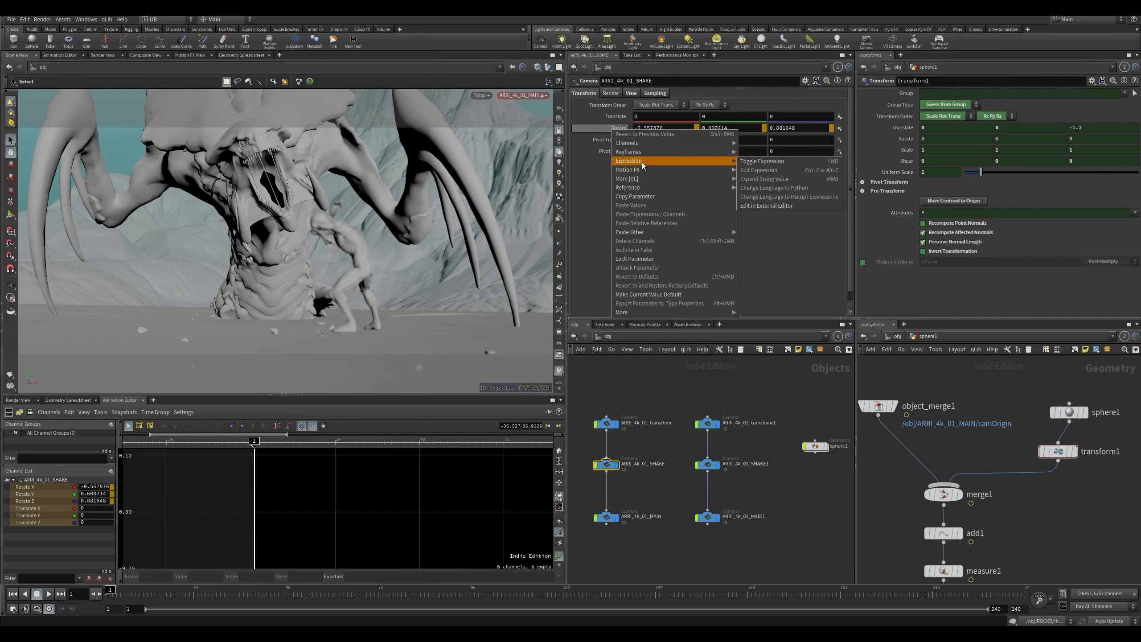
left_click(645, 198)
left_click(705, 462)
right_click(621, 129)
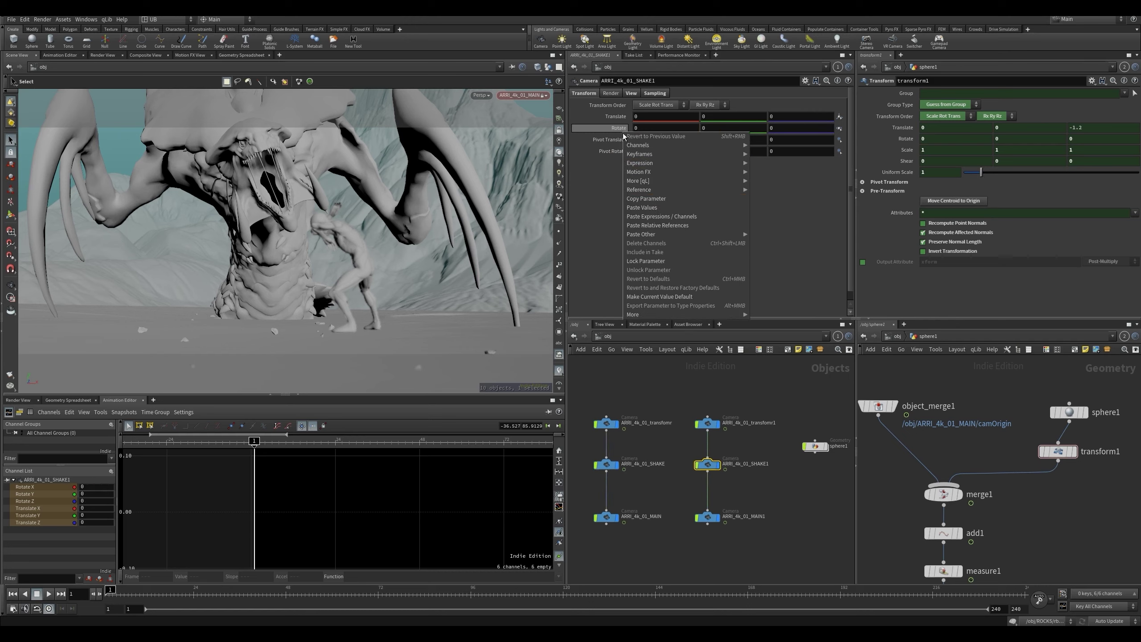
left_click(663, 228)
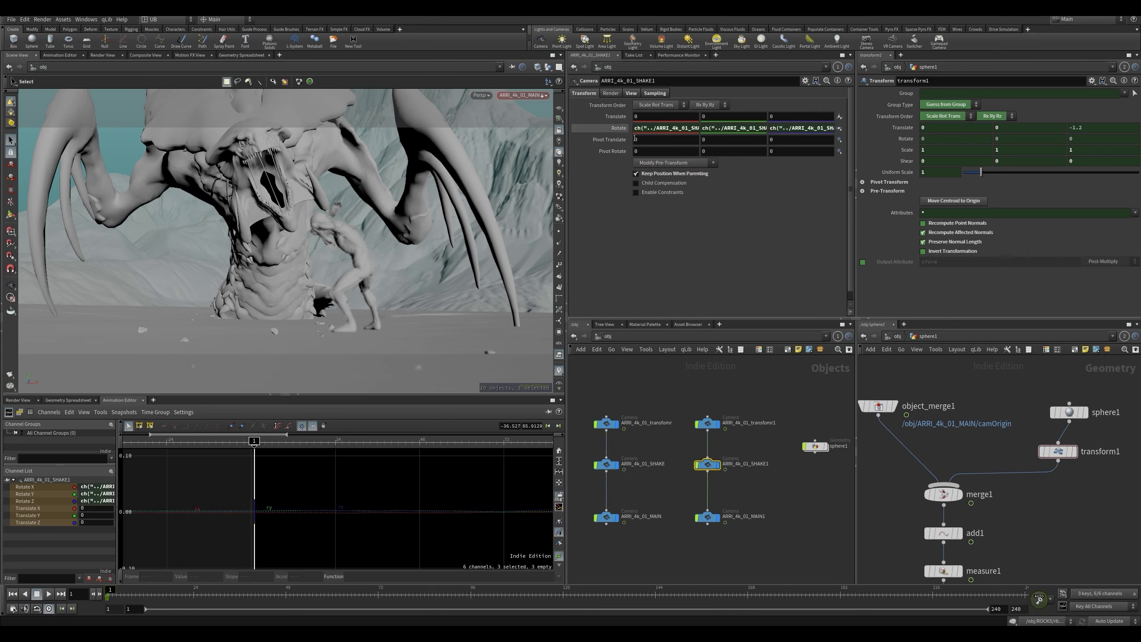
left_click(617, 130)
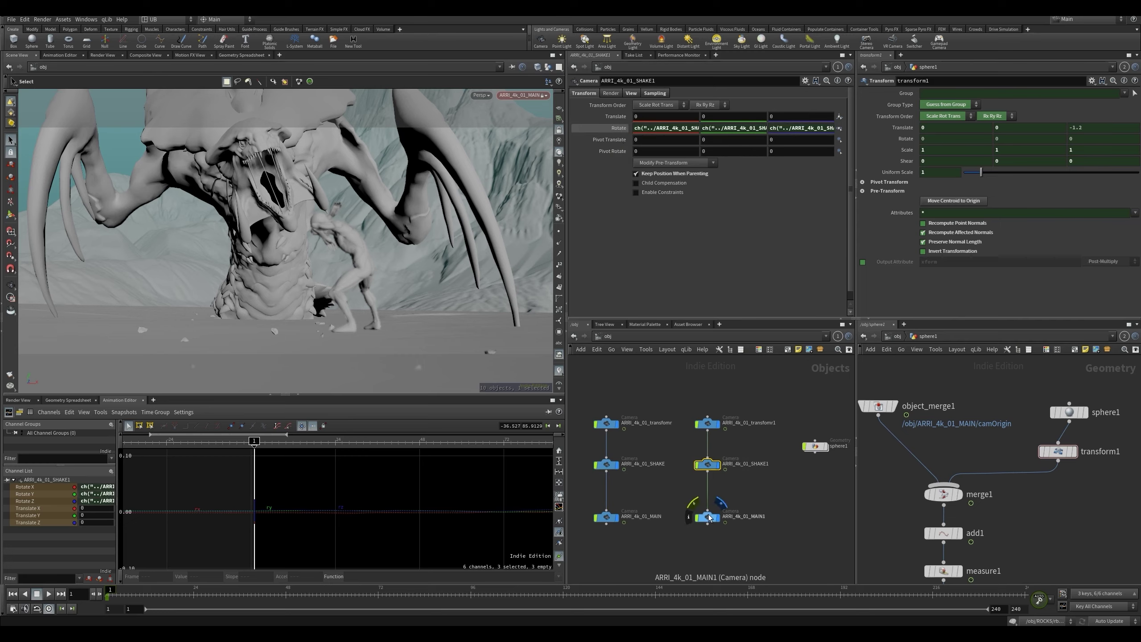
- Look through ARRI_4k_01_MAIN1 in the viewport and play back the duplicated camera move
left_click_drag(707, 518, 481, 369)
left_click_drag(150, 593, 135, 595)
key("Up")
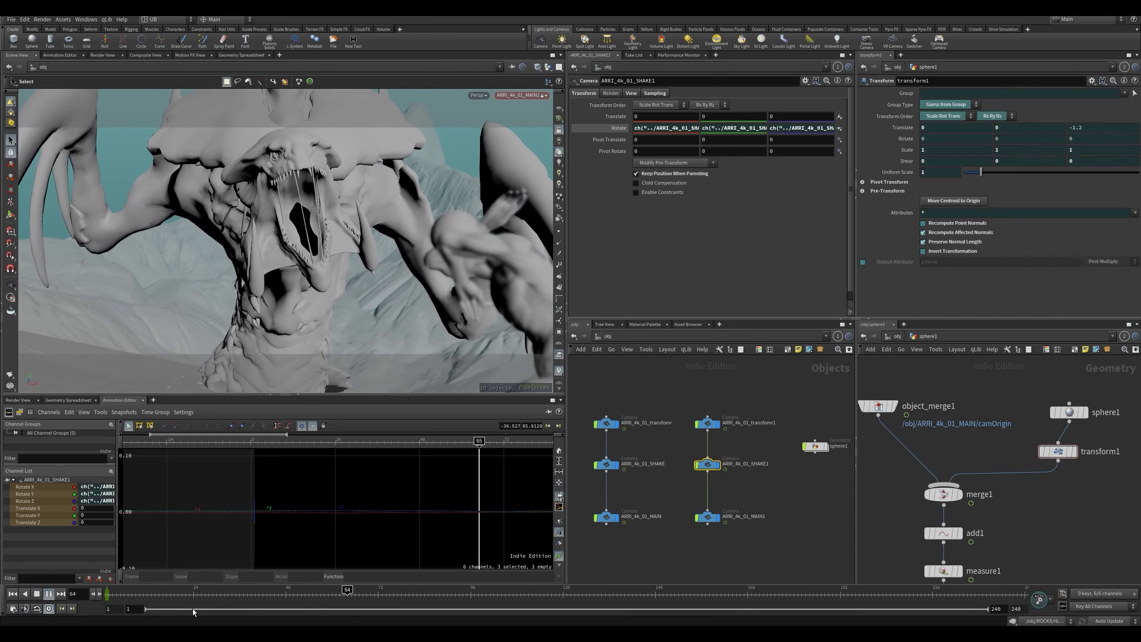
key("Up")
- Compare the Rotate values of ARRI_4k_01_SHAKE with the evaluated references on ARRI_4k_01_SHAKE1
left_click(641, 465)
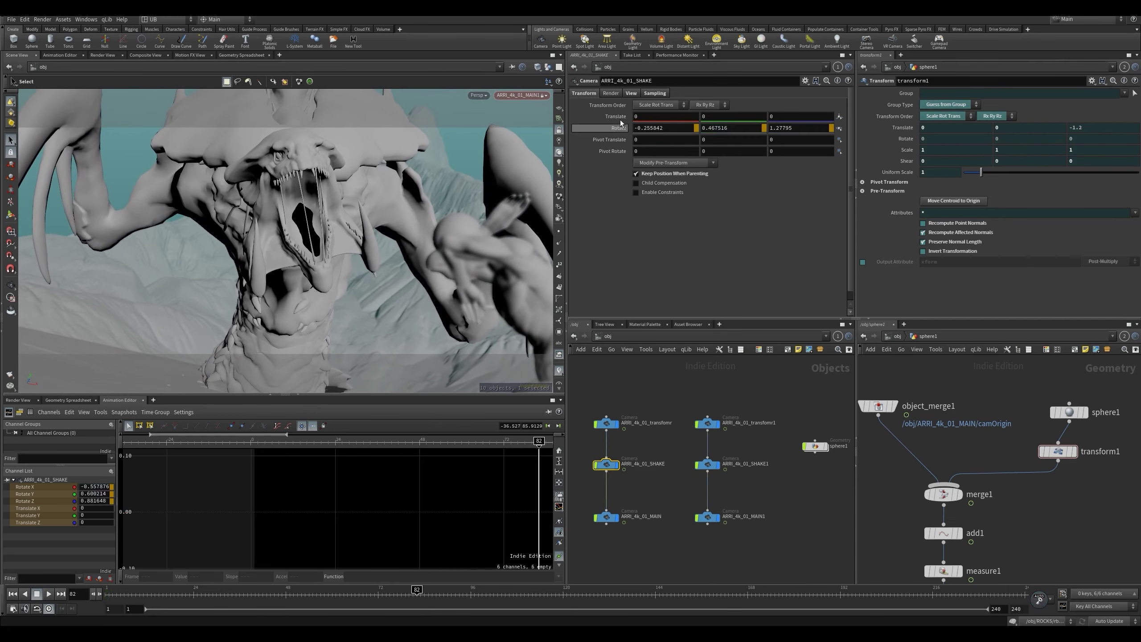
left_click(708, 469)
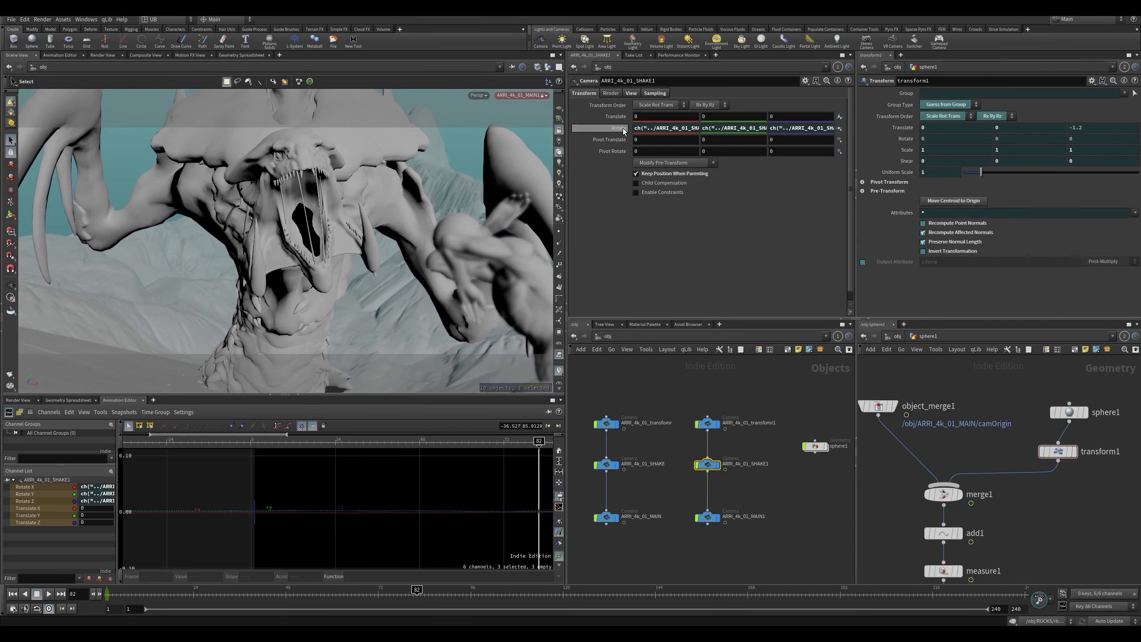
left_click(622, 129)
- Move the sphere1 node farther from the duplicated rig and select ARRI_4k_01_SHAKE1
left_click(770, 447)
middle_click_drag(773, 446, 739, 444)
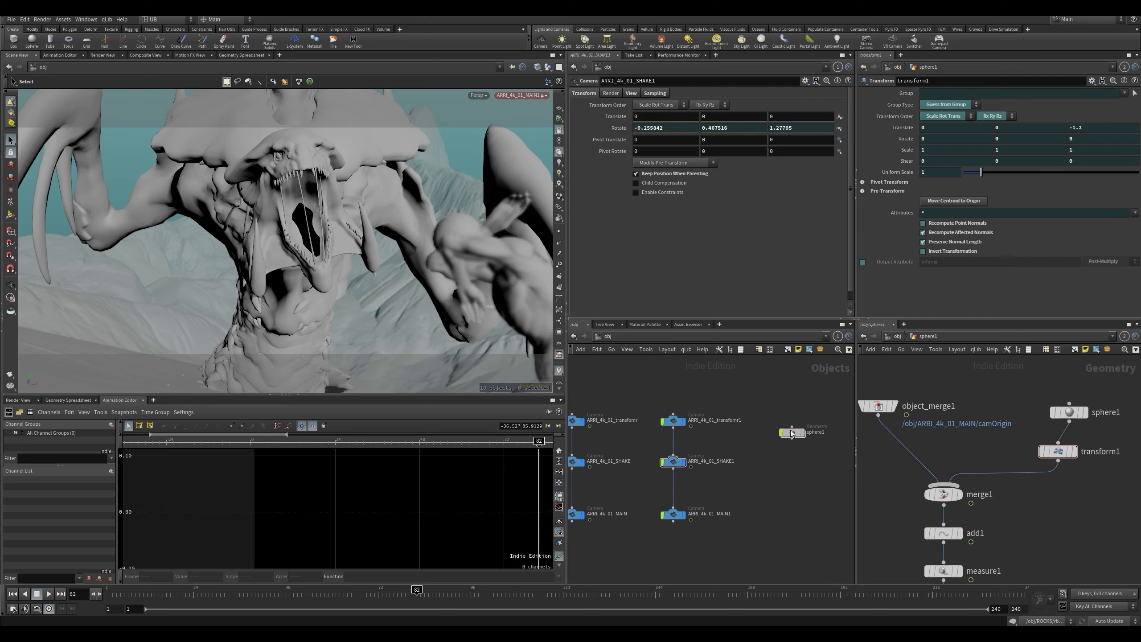
left_click_drag(791, 430, 818, 387)
middle_click_drag(777, 426, 780, 420)
left_click_drag(739, 434, 666, 475)
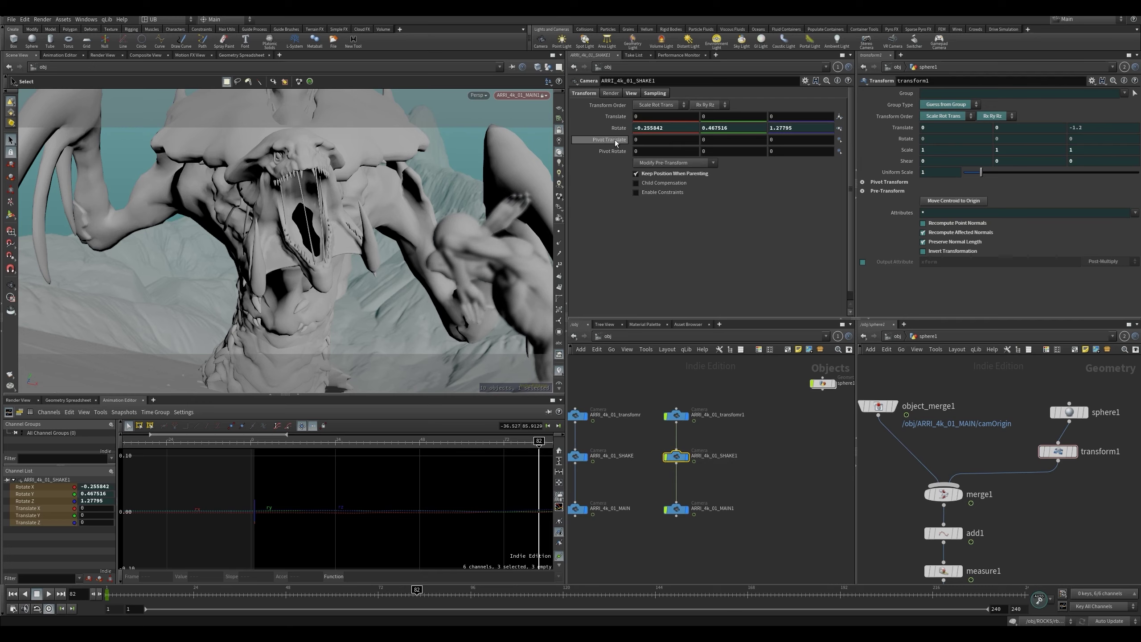
- Replace the duplicated rig's transform camera with a copy of ARRI_4k_01_MAIN1 named ARRI_4k_01_transfomr1 as parent of SHAKE1
left_click(683, 417)
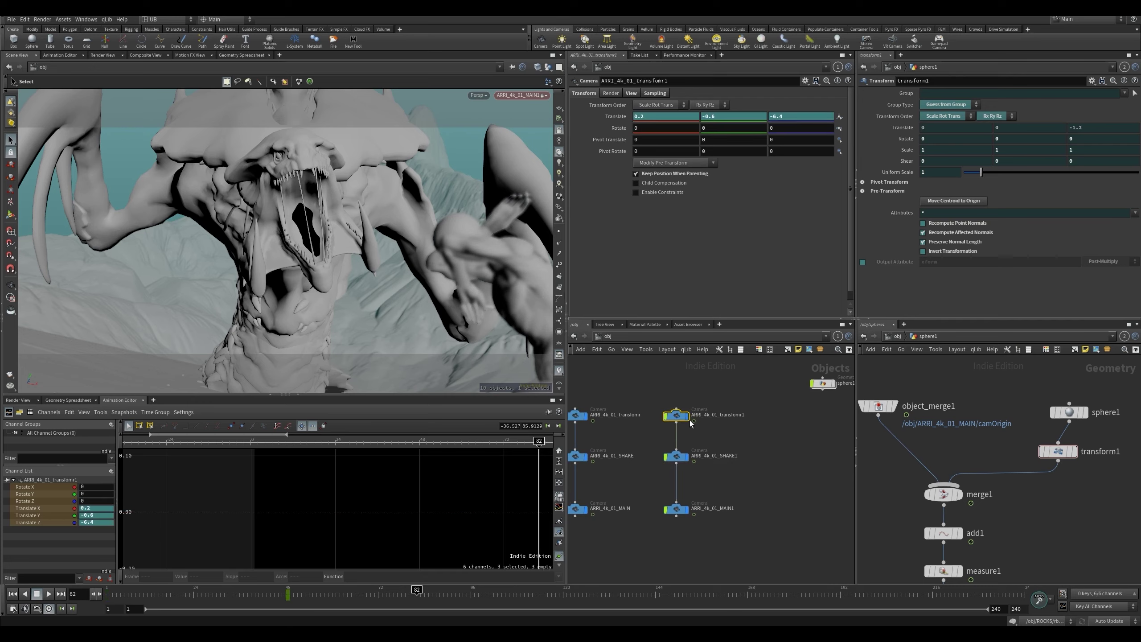
key("Delete")
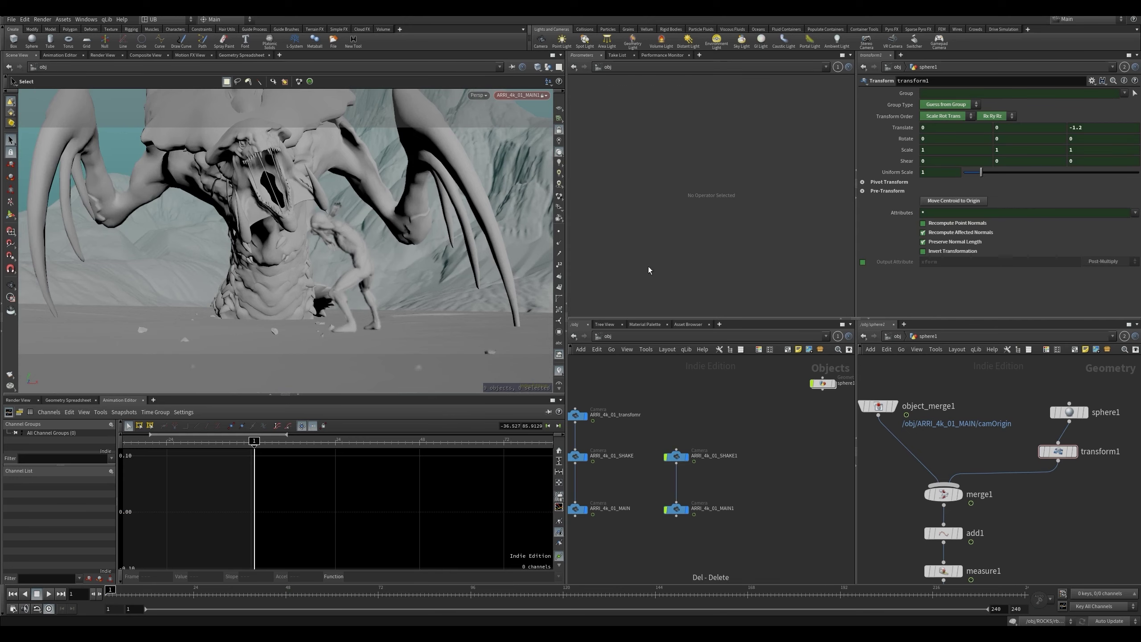
left_click_drag(678, 511, 670, 444, "alt")
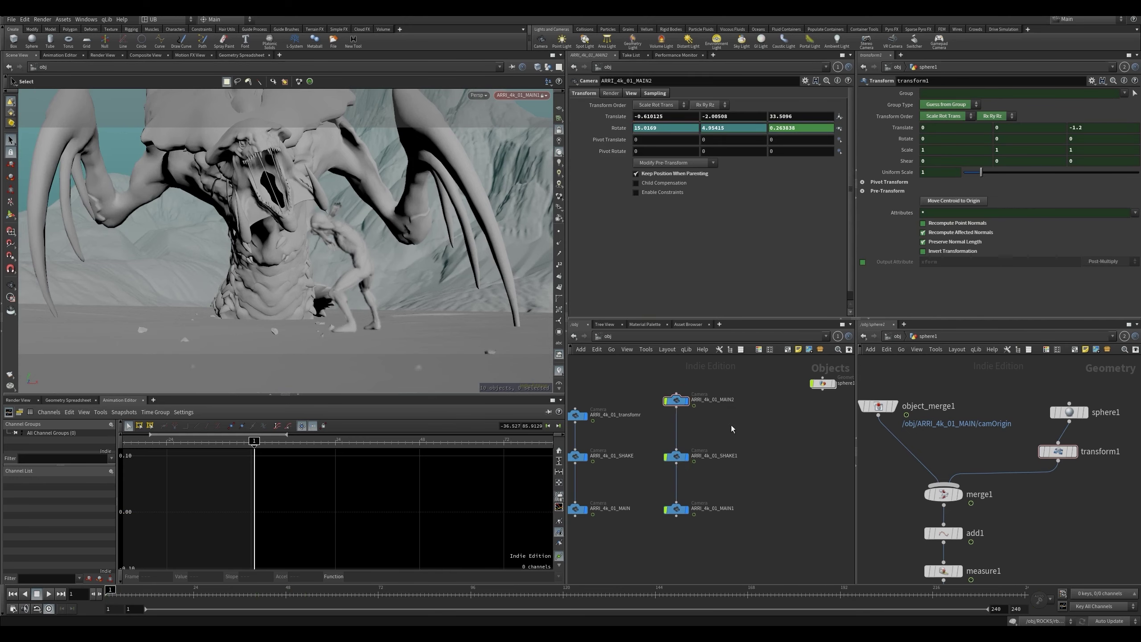
key("BackSpace")
key("BackSpace")
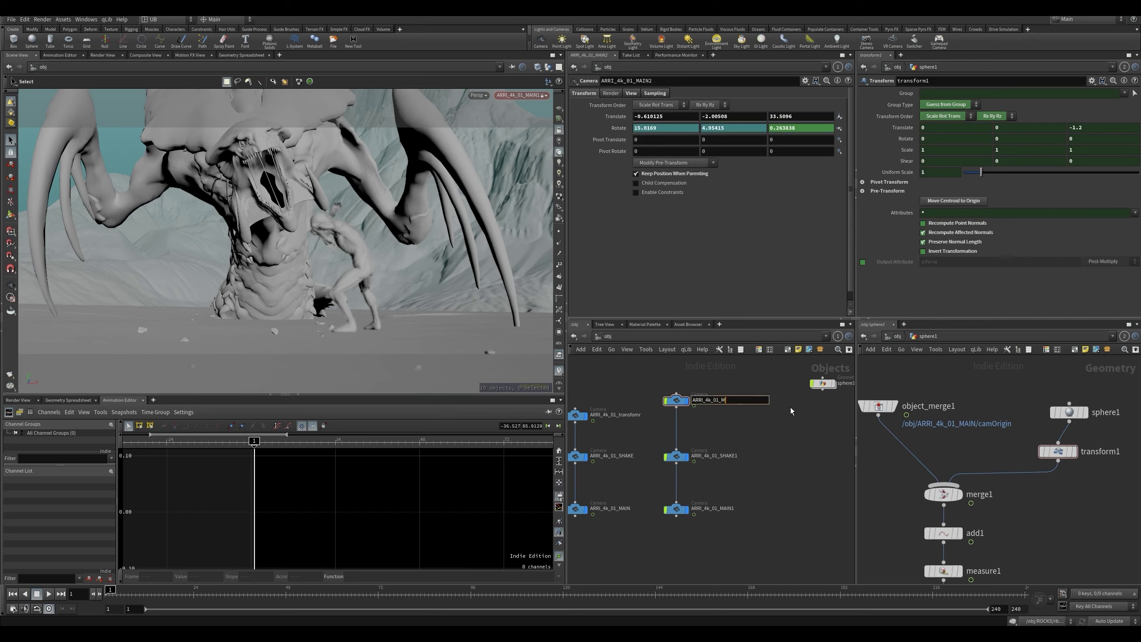
type("transfomr1")
key("Return")
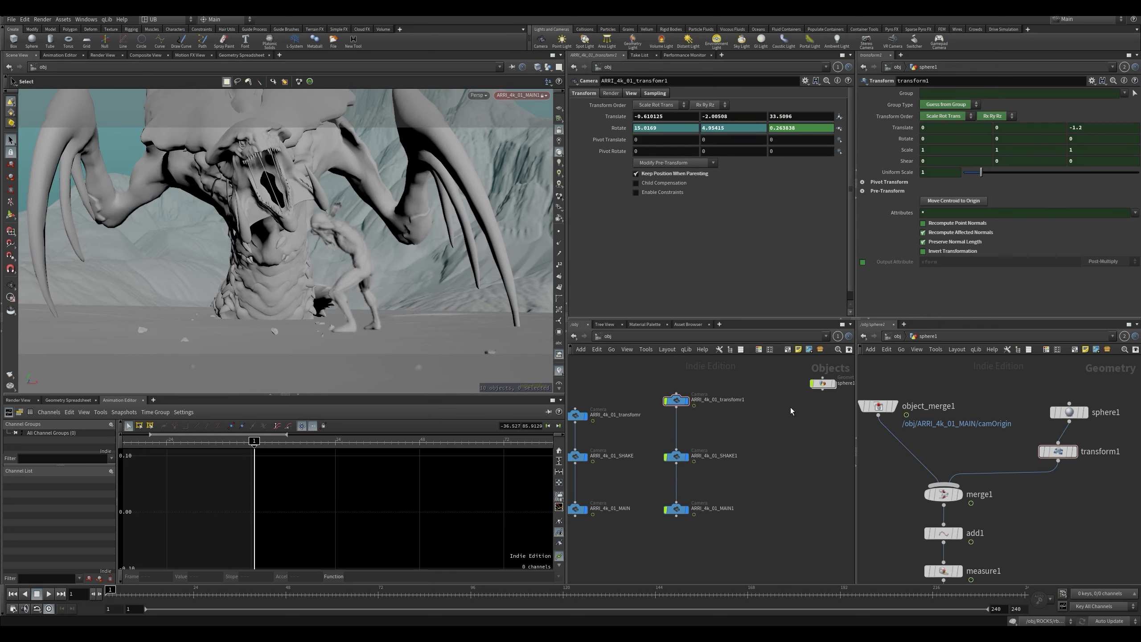
- Delete the rotation channels from ARRI_4k_01_transfomr1 and clean its transform to zero
left_click(619, 129, "ctrl+shift")
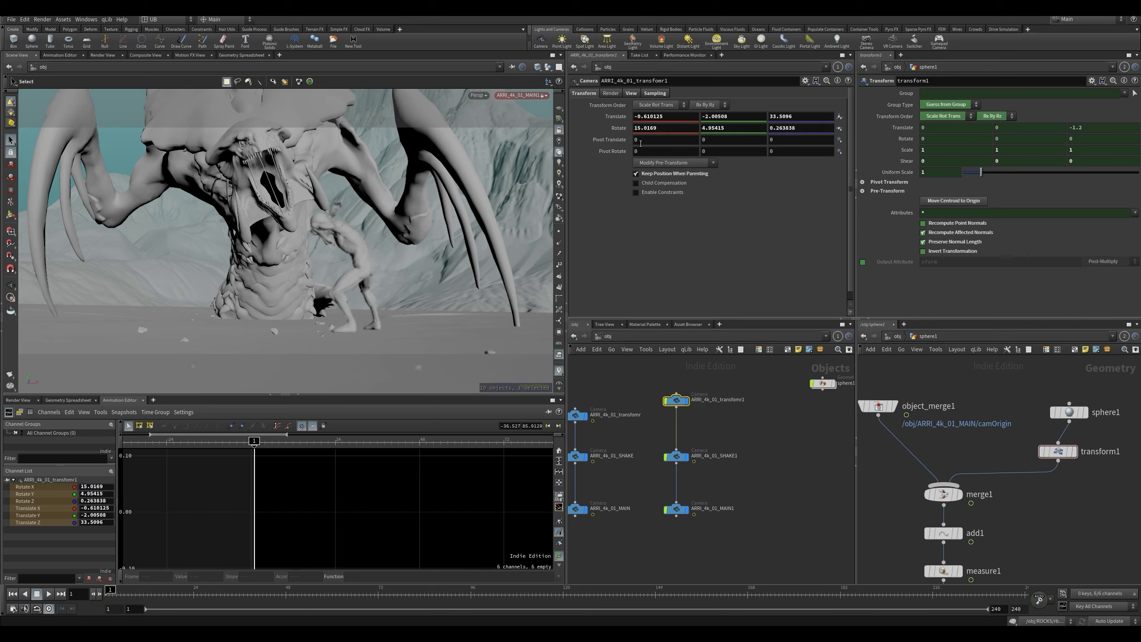
left_click(666, 165)
left_click(669, 172)
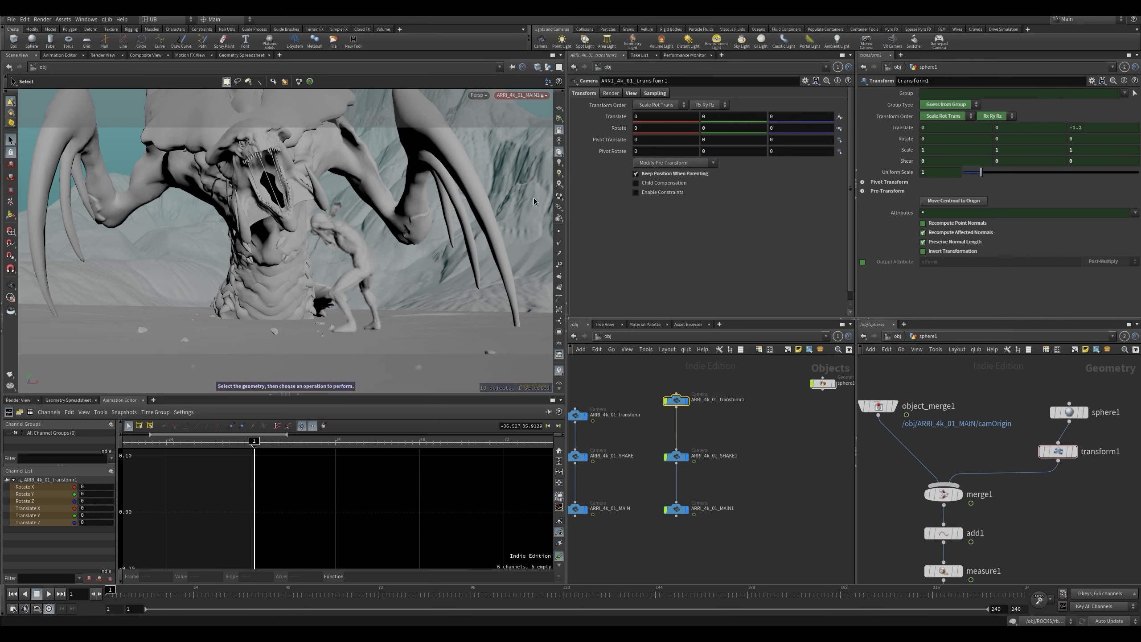
- Key Translate on ARRI_4k_01_transfomr1 at frame 1, set Translate X to -13.2, and scrub the timeline to frame 45
left_click(619, 116, "alt")
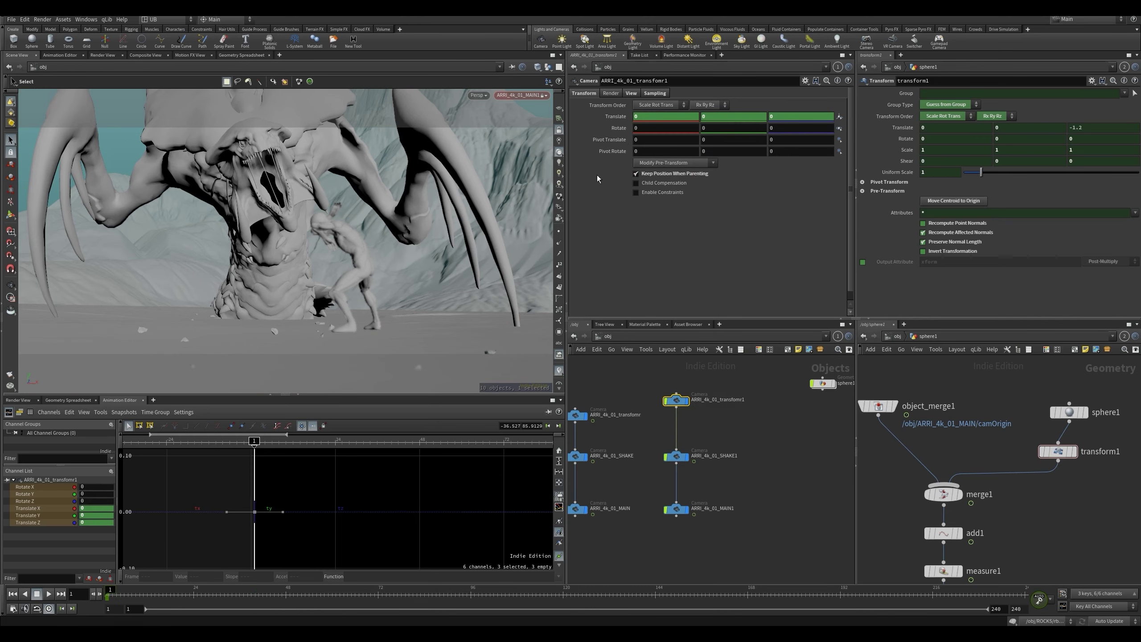
middle_click_drag(668, 119, 152, 211)
left_click_drag(197, 601, 274, 603)
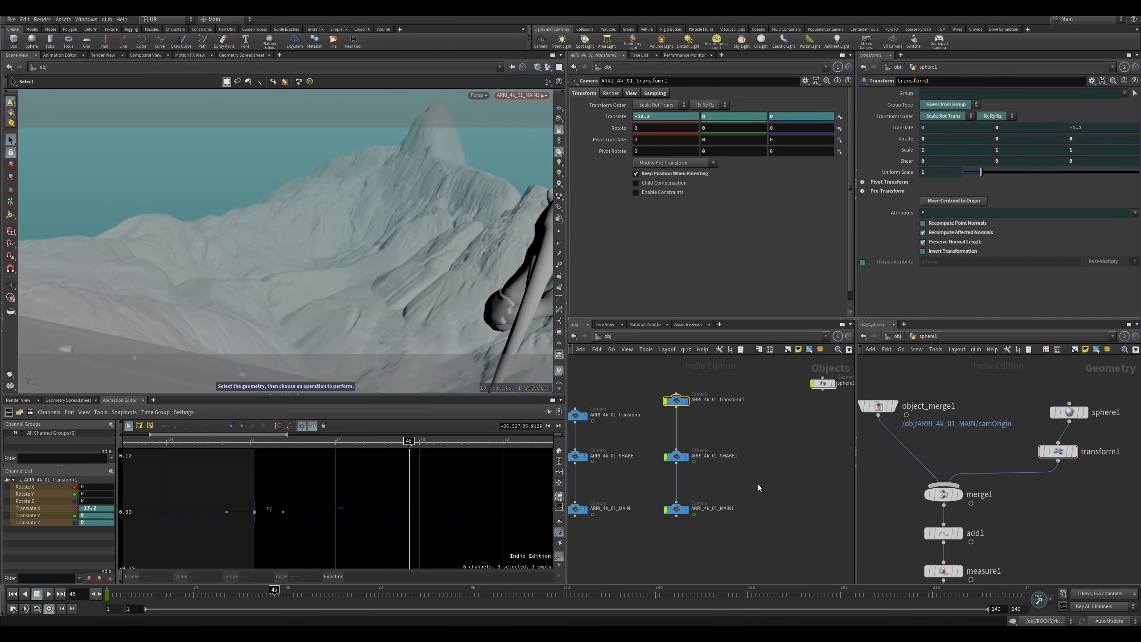
- Return to frame 1 and delete the rotation keyframes from ARRI_4k_01_MAIN1
left_click(676, 510)
key("ctrl+Up")
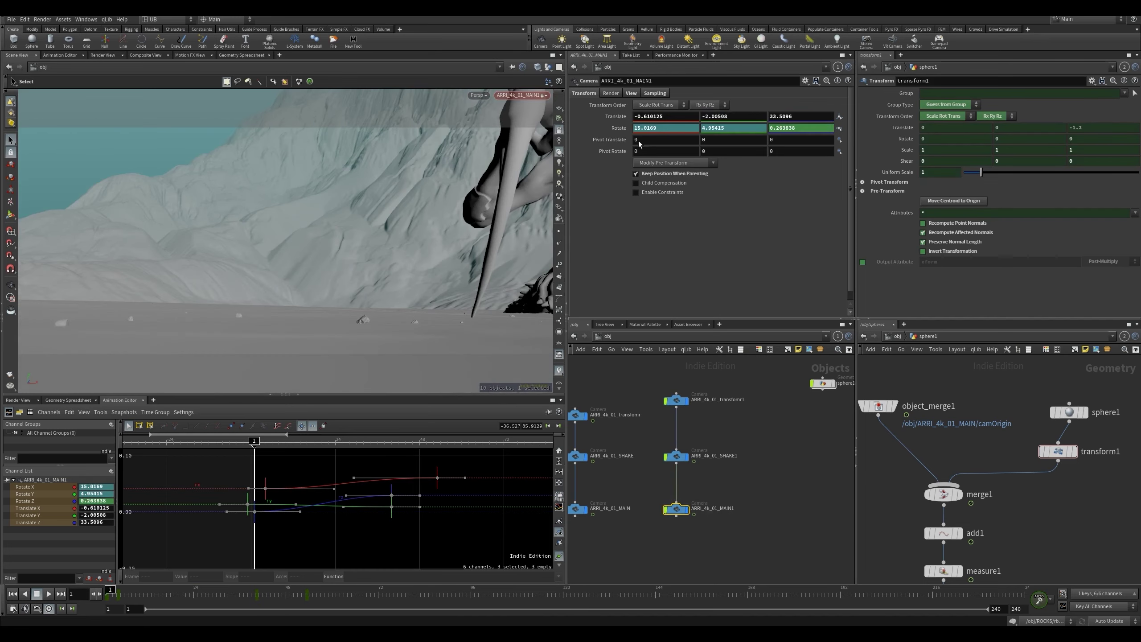
left_click(617, 128, "ctrl+shift")
- Try a Translate X of 11.8 on ARRI_4k_01_transfomr1 at frame 1 and undo it
left_click(677, 400)
middle_click_drag(674, 119, 777, 99)
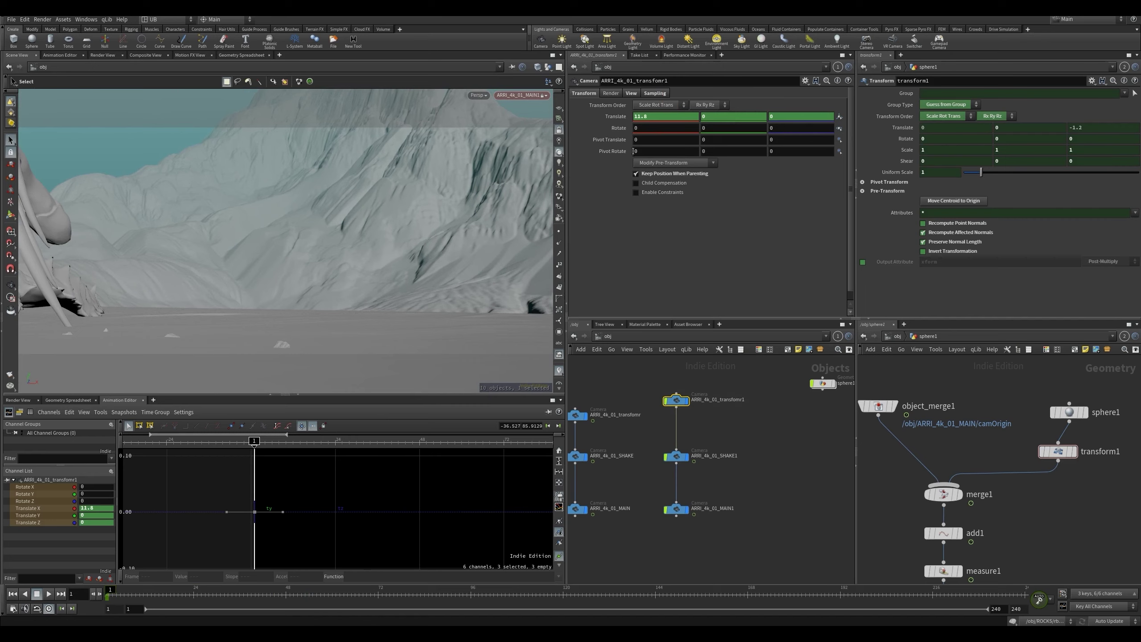
key("ctrl+z")
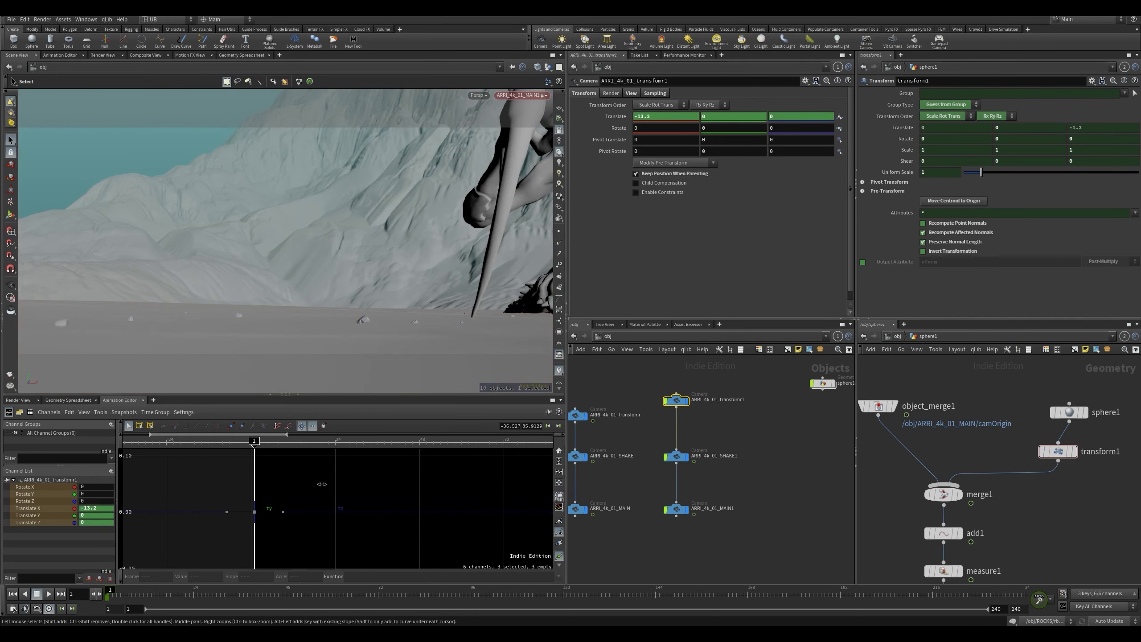
- At frame 54, set Translate X on ARRI_4k_01_transfomr1 to about 13.8 and play back the camera move
left_click_drag(207, 594, 309, 592)
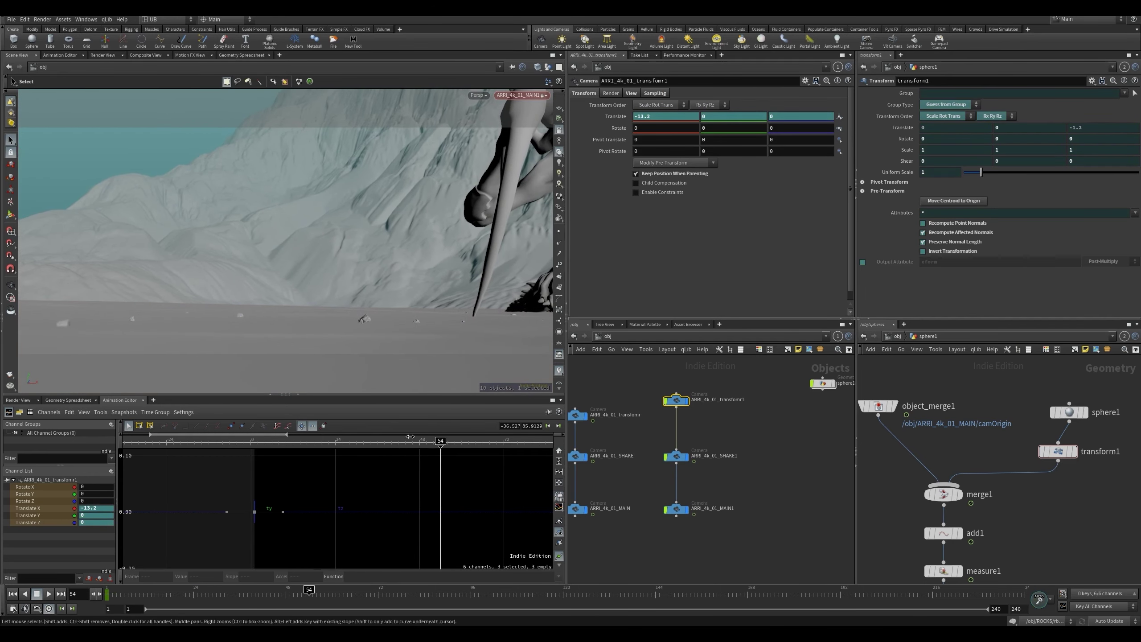
middle_click_drag(663, 116, 778, 95)
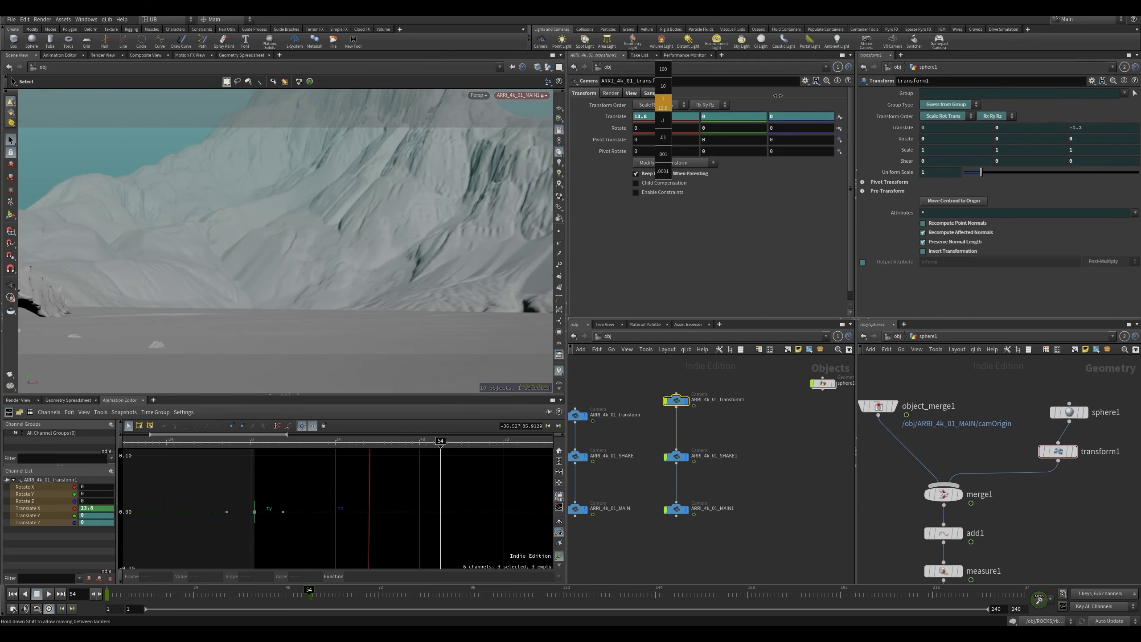
key("ctrl+Up")
key("Up")
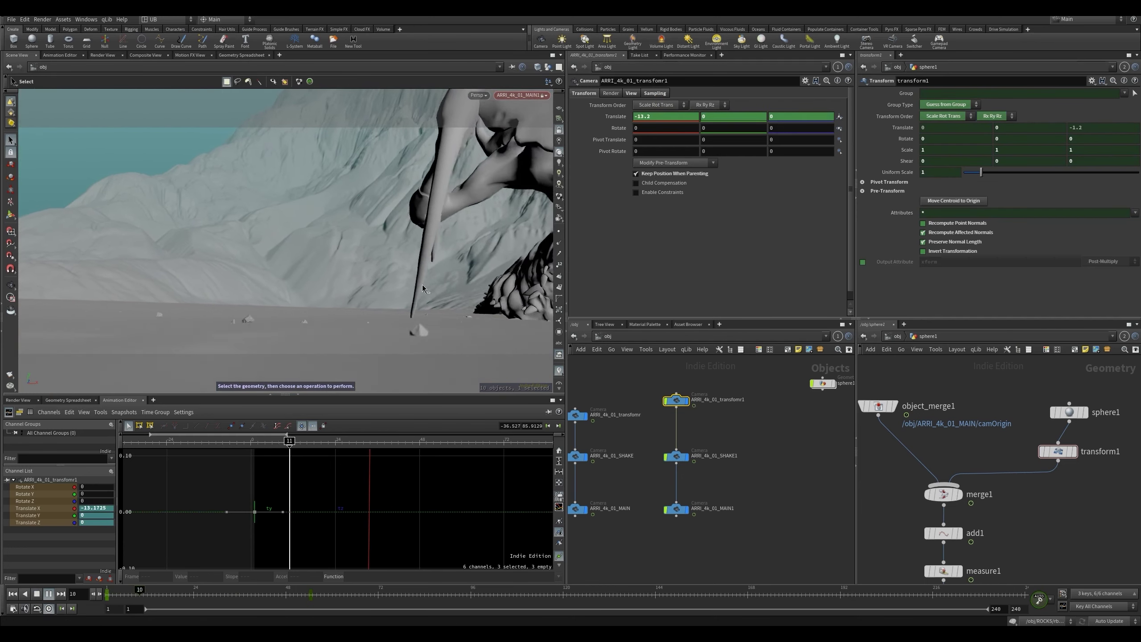
key("Up")
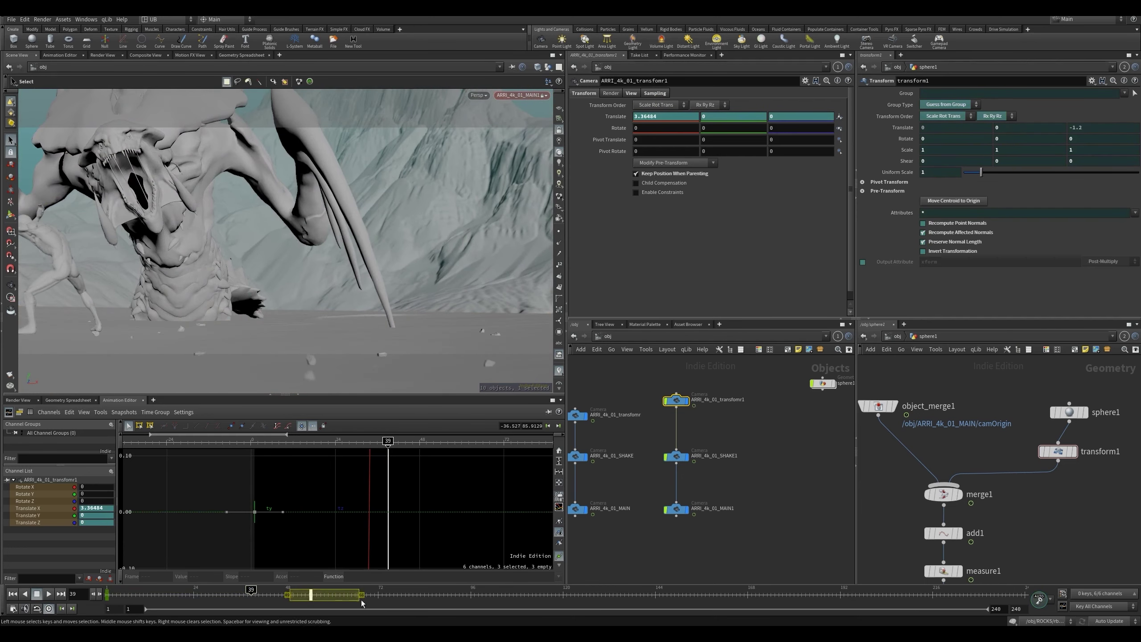
- Move the Translate X end key from frame 54 to about frame 96 and play back the slower move
middle_click_drag(311, 596, 471, 597, "shift")
key("ctrl+Up")
key("Up")
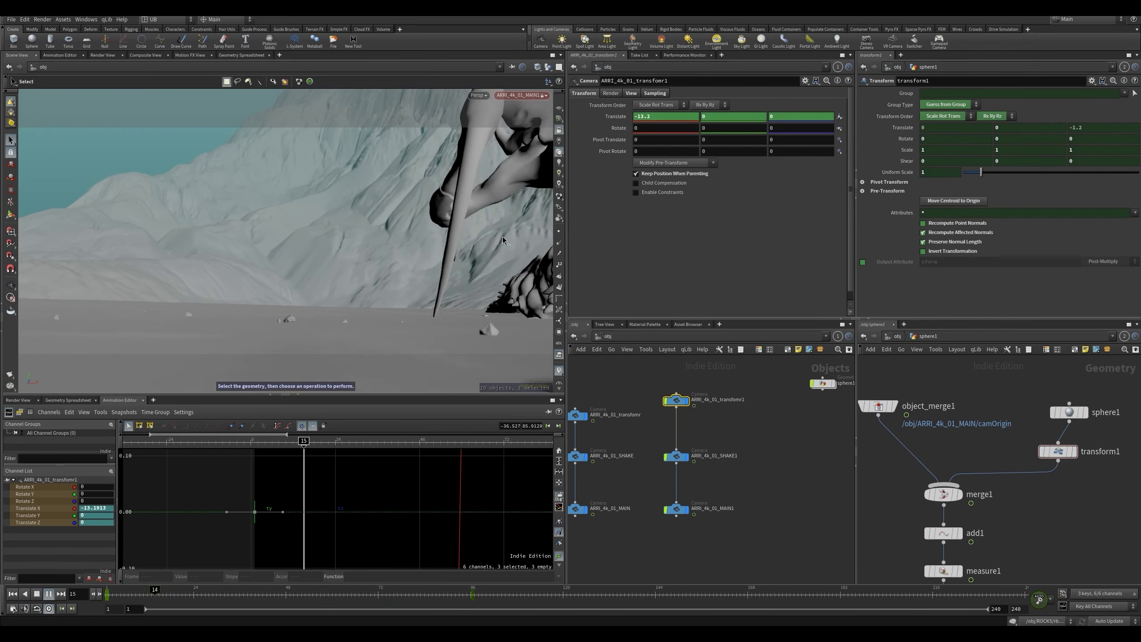
key("Up")
- Undo the last key addition on the Translate X curve and replay the camera move from the first frame
key("h")
right_click_drag(409, 481, 247, 576)
middle_click_drag(336, 525, 290, 546)
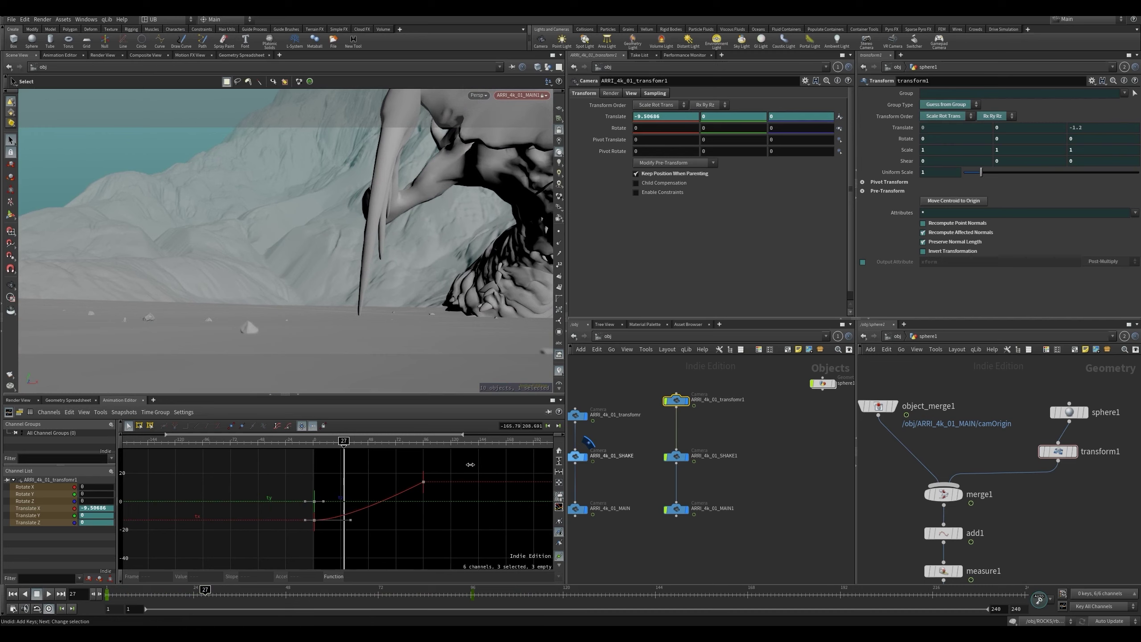
key("ctrl+z")
left_click(196, 426)
left_click(373, 469)
key("ctrl+Up")
key("Up")
key("Up")
- At frame 1, turn ARRI_4k_01_MAIN1 toward the creature with Rotate 17.0456, -28.2844, -9.32957, and key its rotation
left_click_drag(747, 487, 677, 528)
key("ctrl+Up")
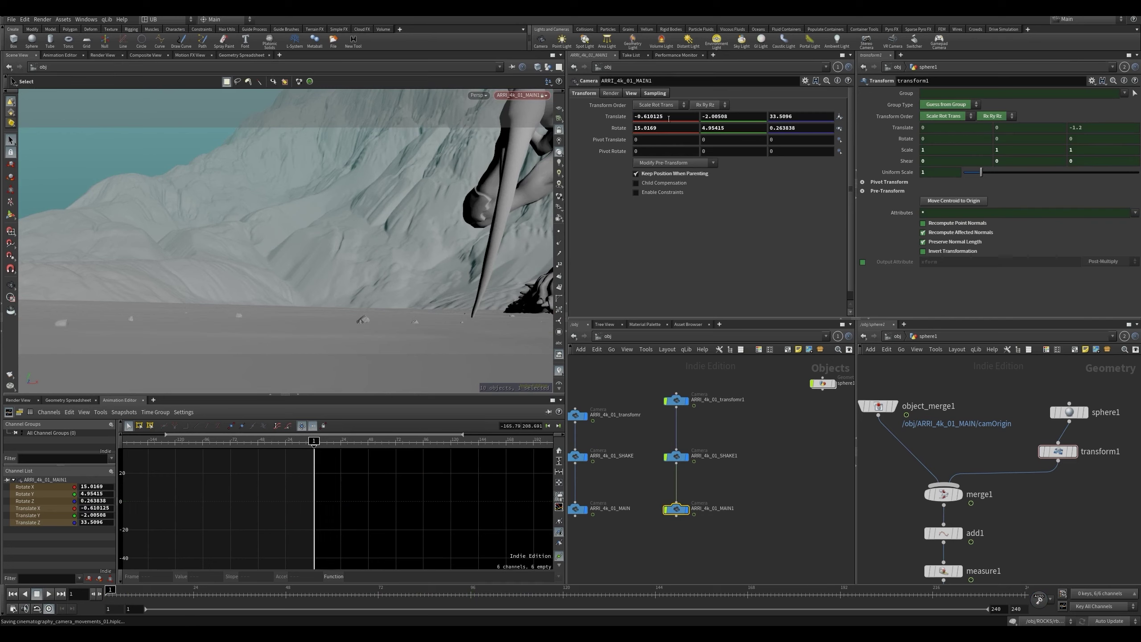
middle_click_drag(664, 483, 669, 476)
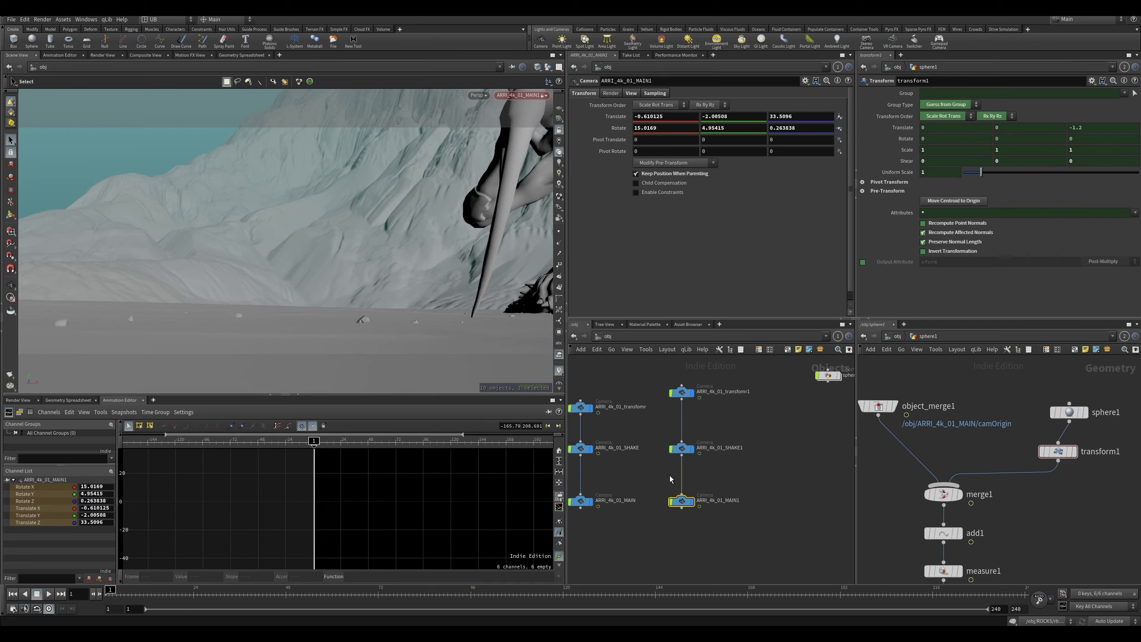
key("Return")
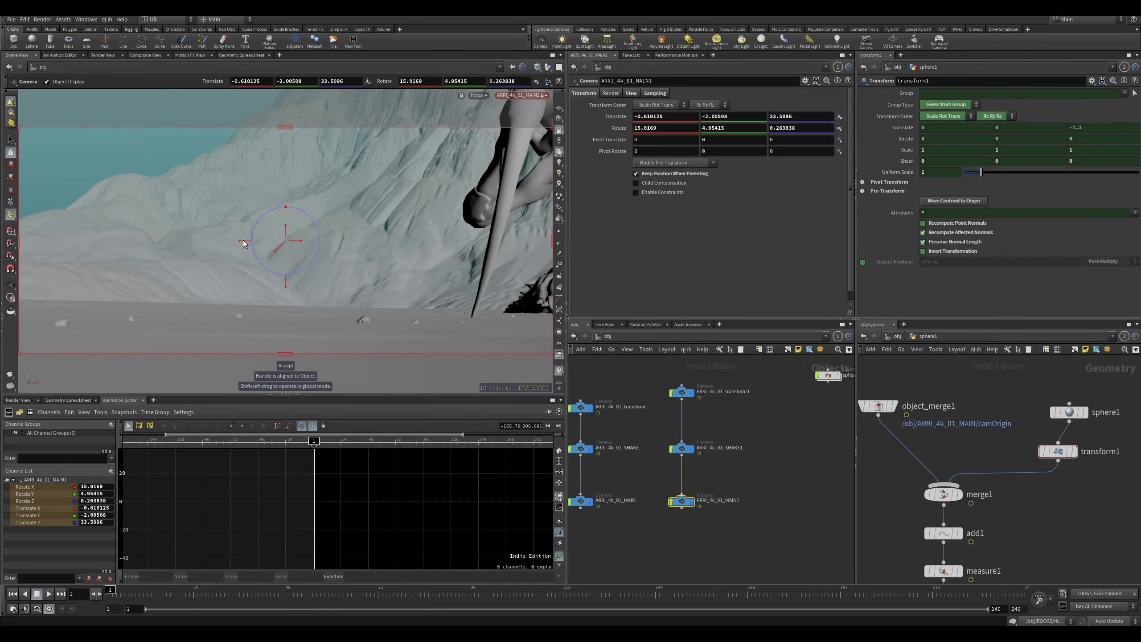
left_click_drag(243, 240, 447, 233)
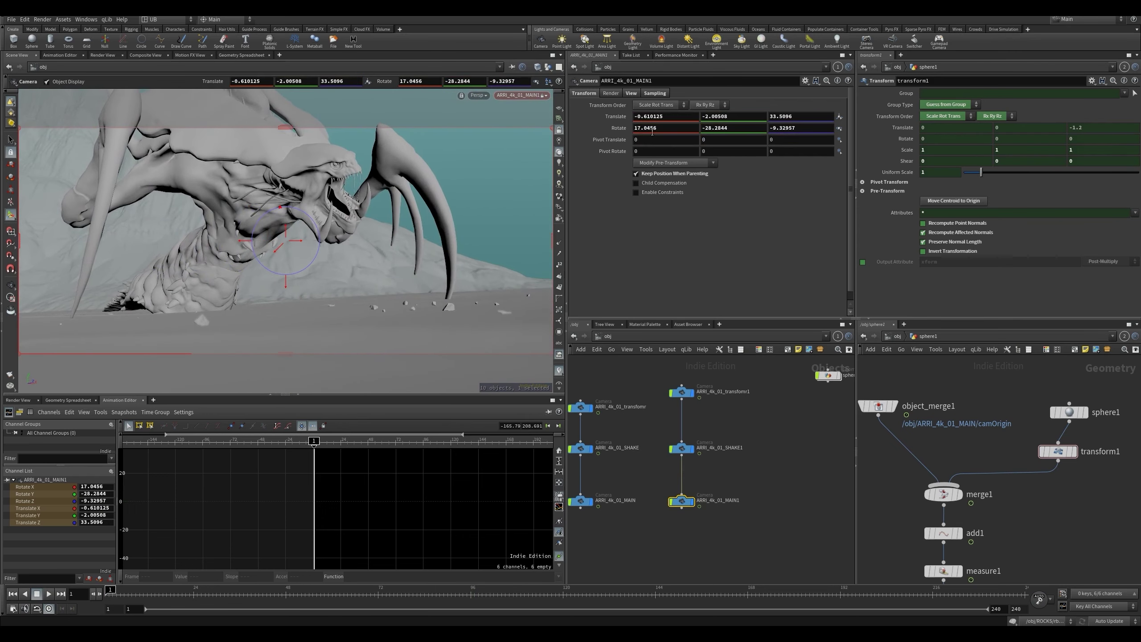
left_click(619, 128, "alt")
- At frame 73, rotate ARRI_4k_01_MAIN1 to 5.623, 37.787, -11.8272 to frame the creature and the figure with a tilt
left_click_drag(153, 592, 314, 593)
left_click_drag(439, 585, 383, 577)
left_click_drag(248, 242, 2, 291)
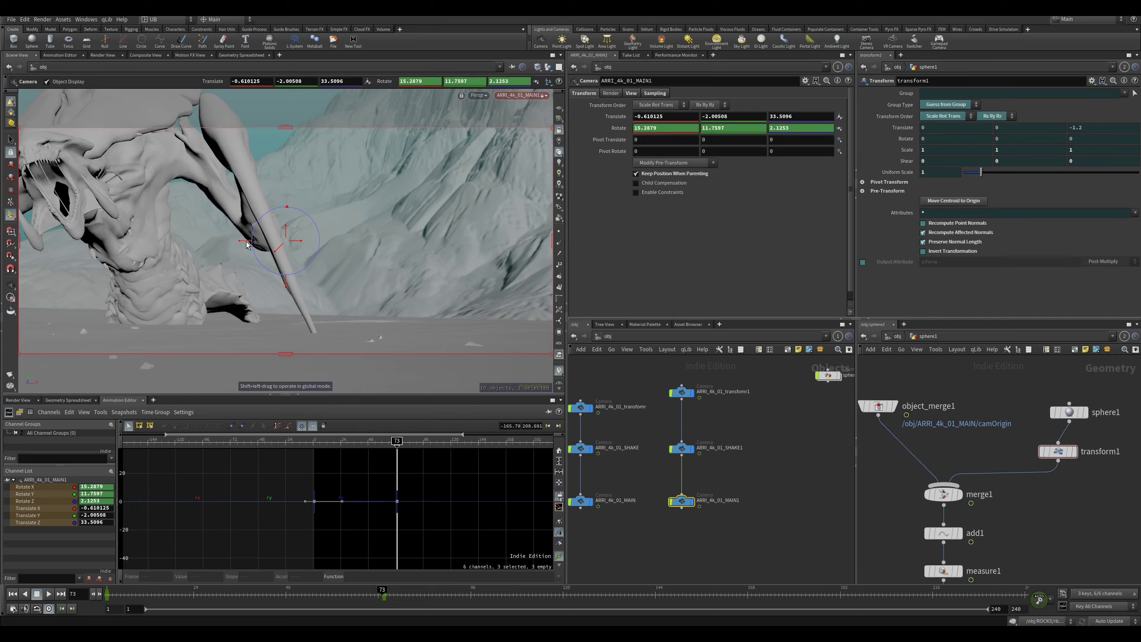
left_click_drag(246, 241, 305, 333)
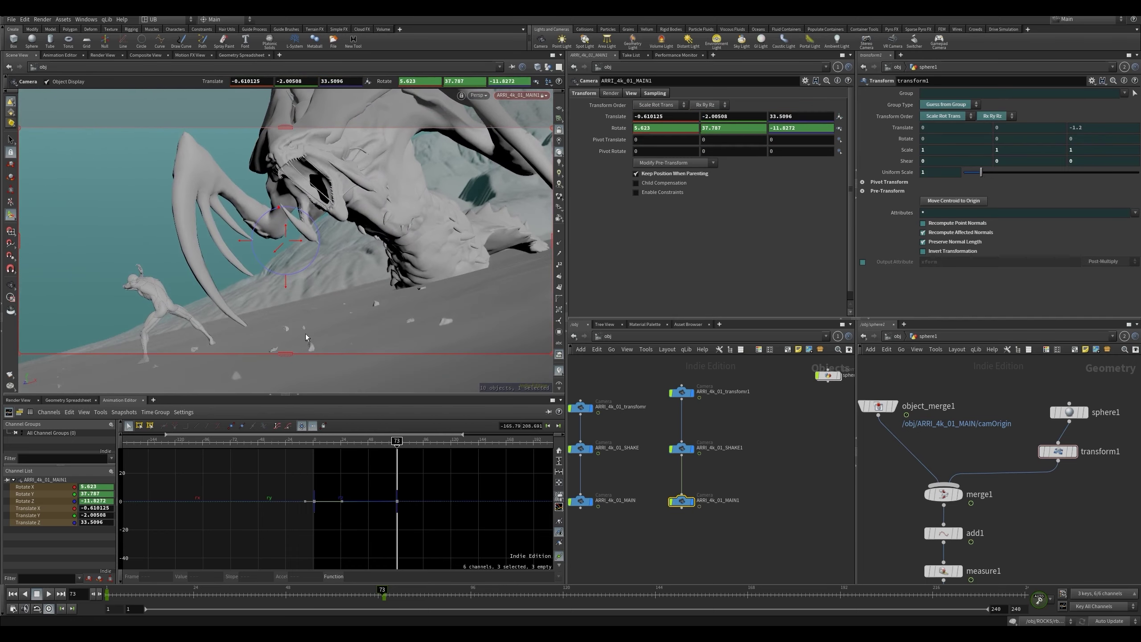
- Adjust the frame 1 rotation of ARRI_4k_01_MAIN1 to 6.88605, -32.0009, 10.7373 and play back the move
left_click_drag(310, 596, 82, 592)
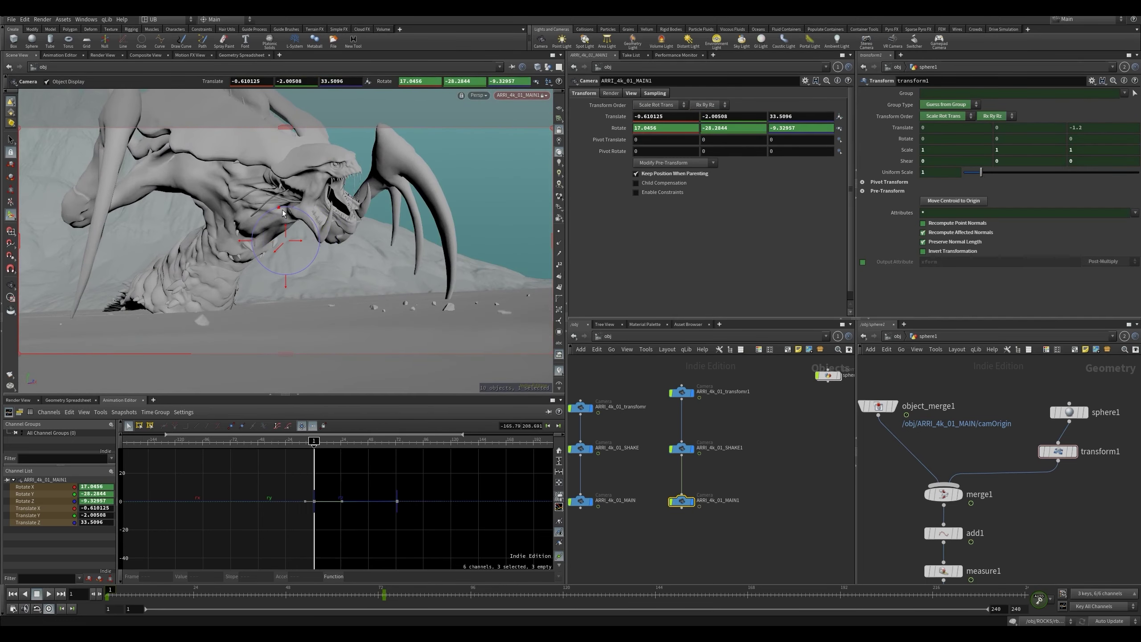
left_click_drag(280, 207, 293, 207)
key("Up")
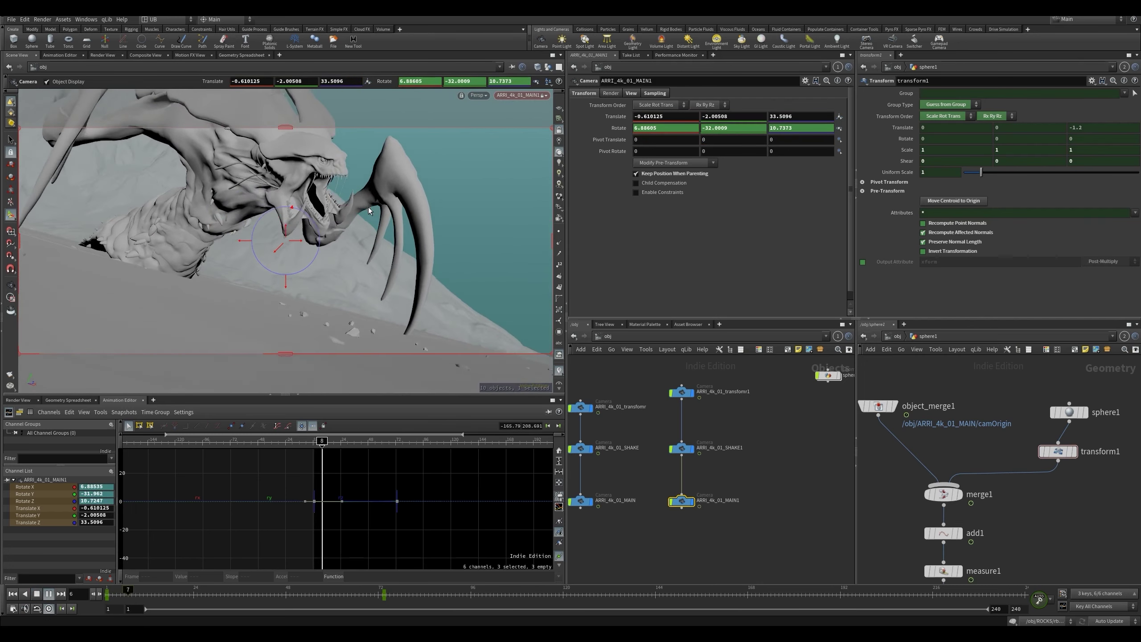
key("Up")
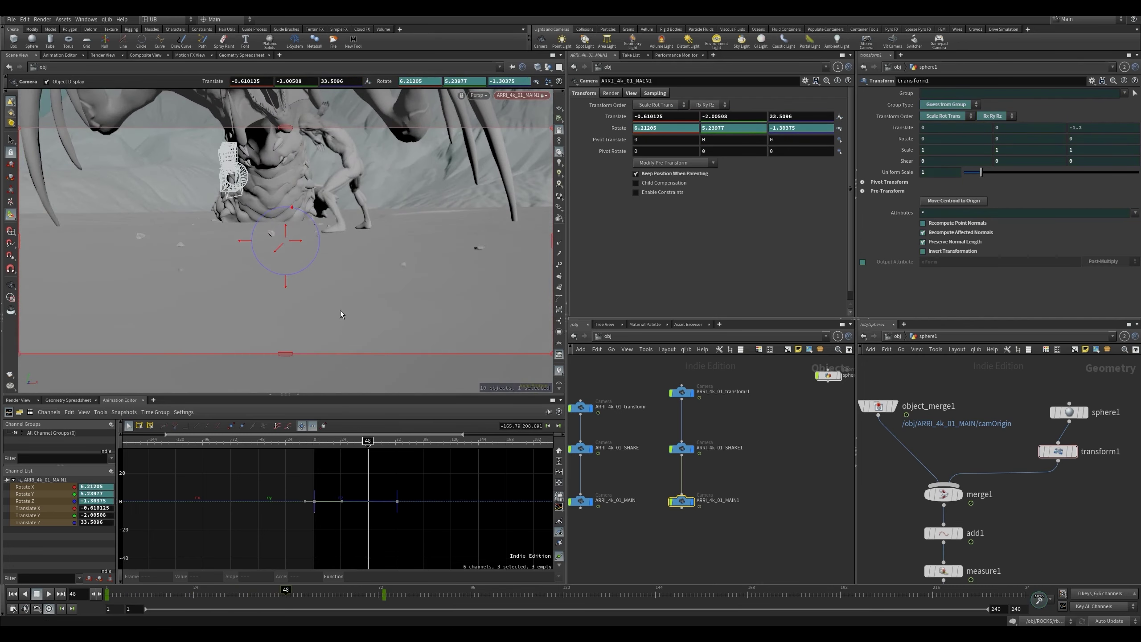
- At frame 48, tilt ARRI_4k_01_MAIN1 up to a Rotate X of 16.3733 and replay the move
left_click_drag(287, 281, 286, 240)
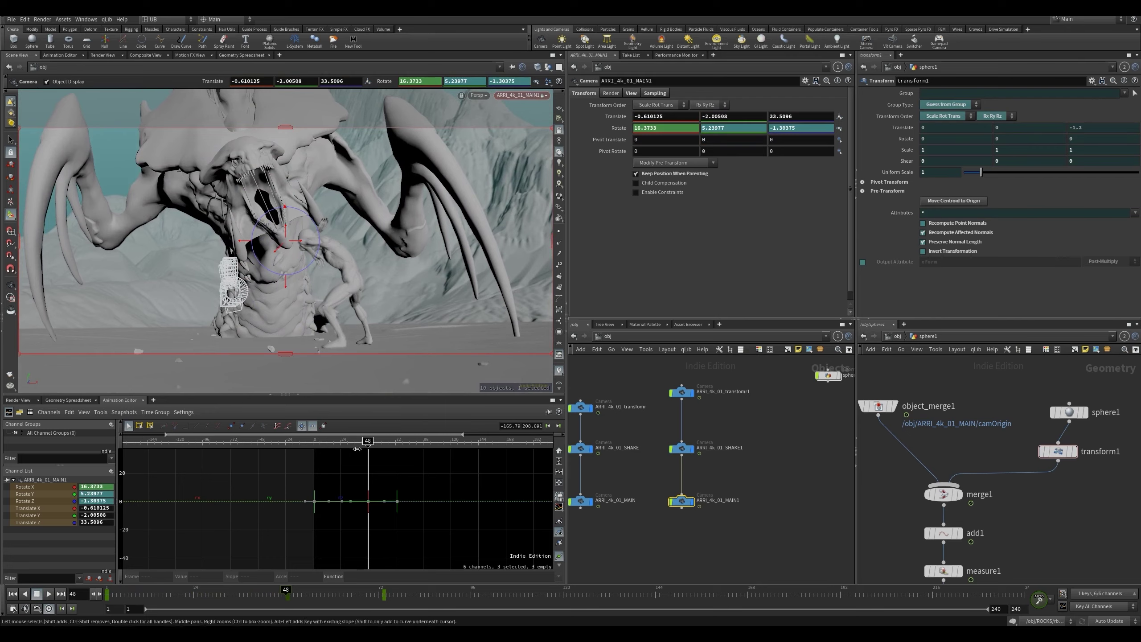
key("ctrl+Up")
key("Up")
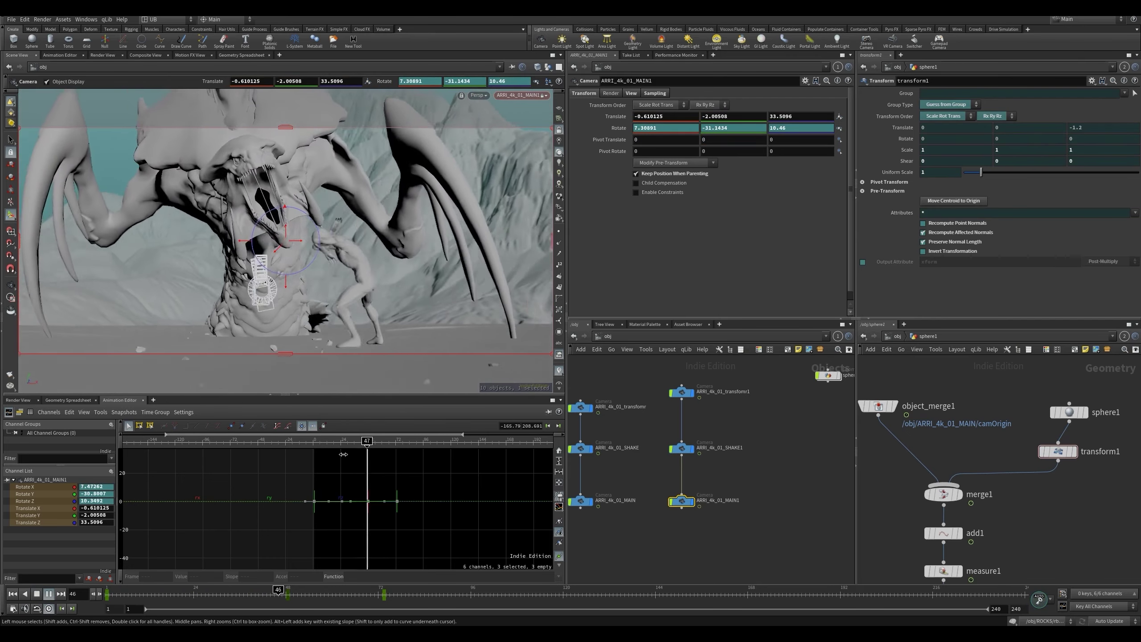
key("ctrl+Up")
key("Up")
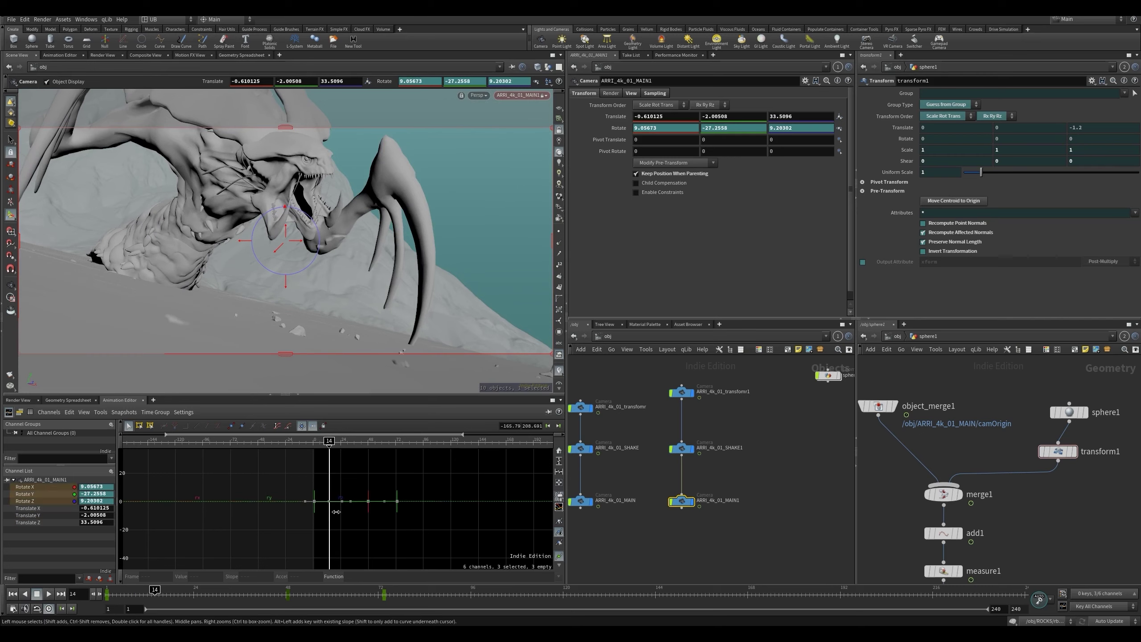
- Smooth the tangents of all rotation keys on ARRI_4k_01_MAIN1 and play back the eased move
key("h")
right_click_drag(445, 517, 409, 519)
left_click_drag(346, 532, 298, 554)
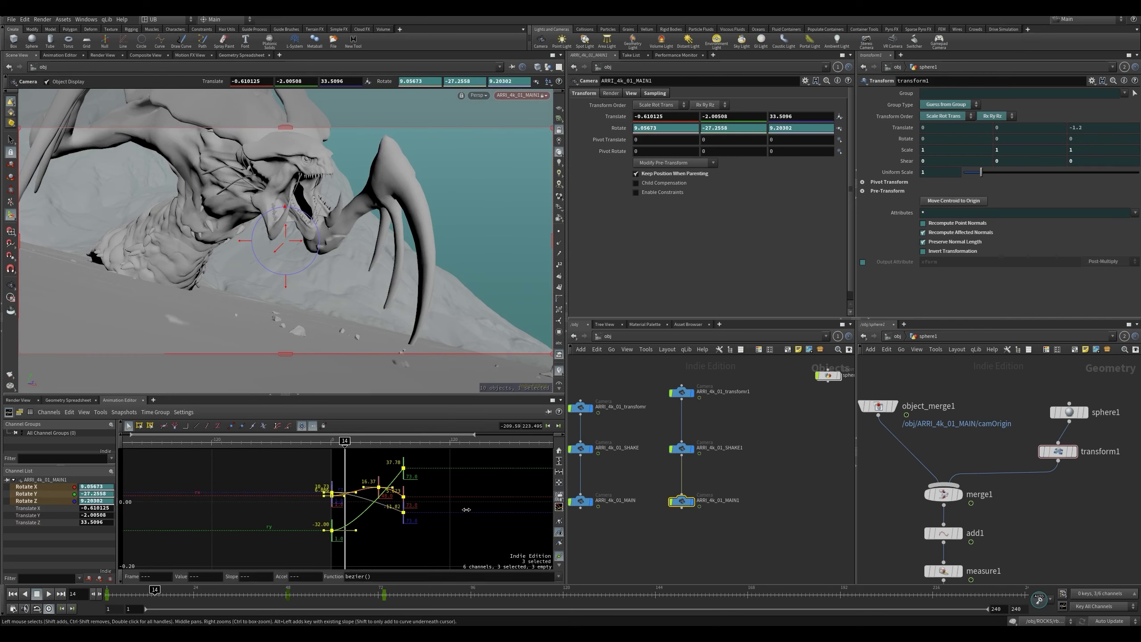
left_click(452, 480)
key("ctrl+Up")
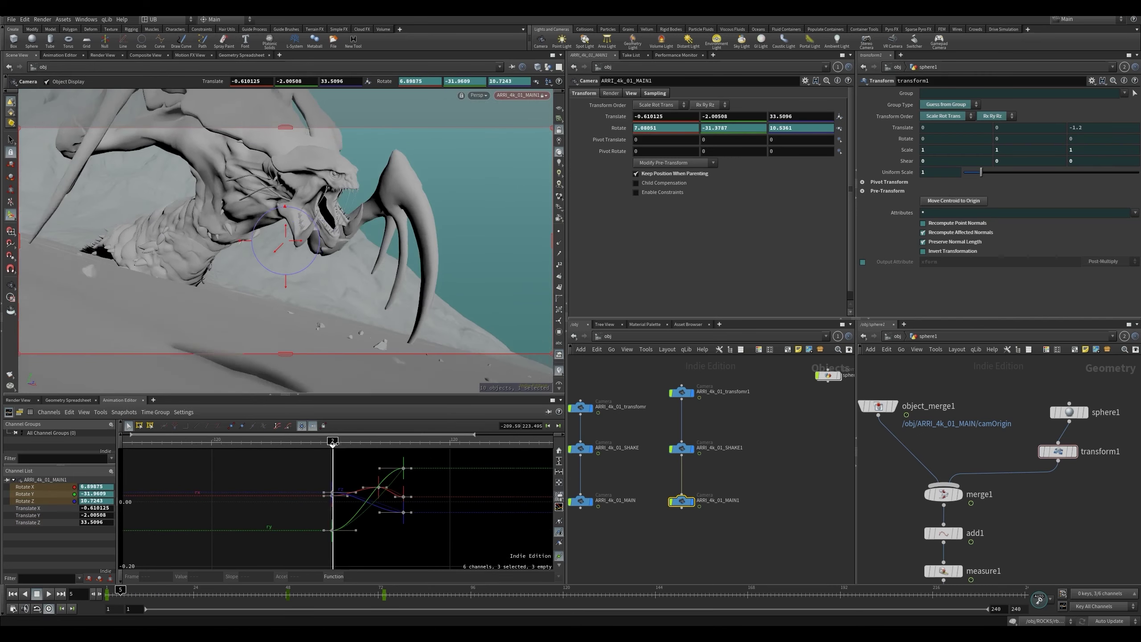
key("Up")
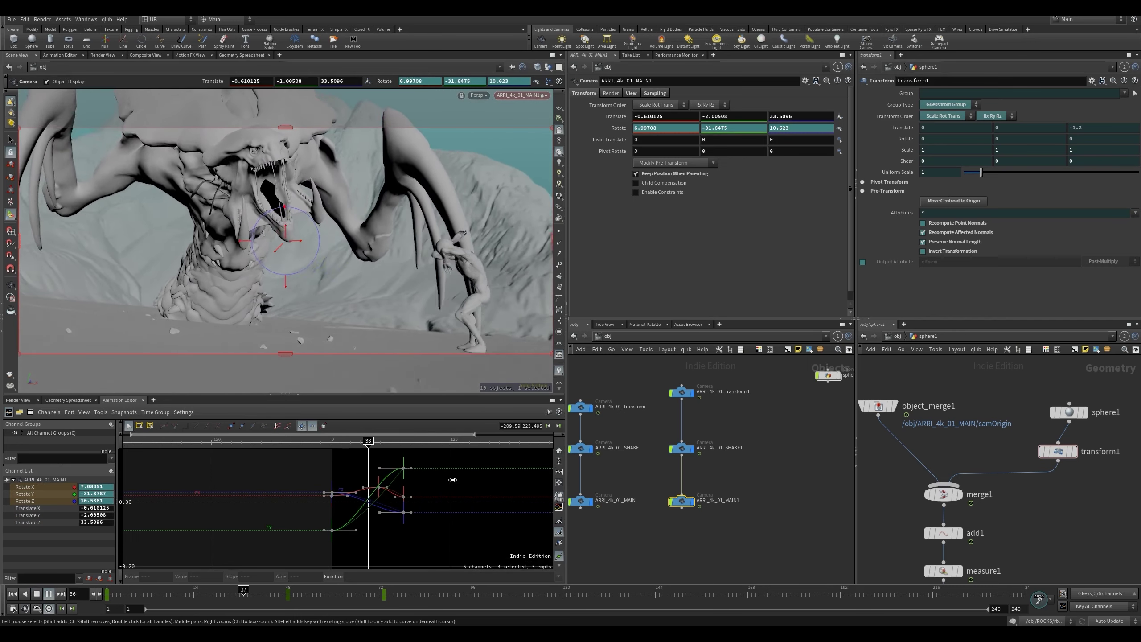
key("Up")
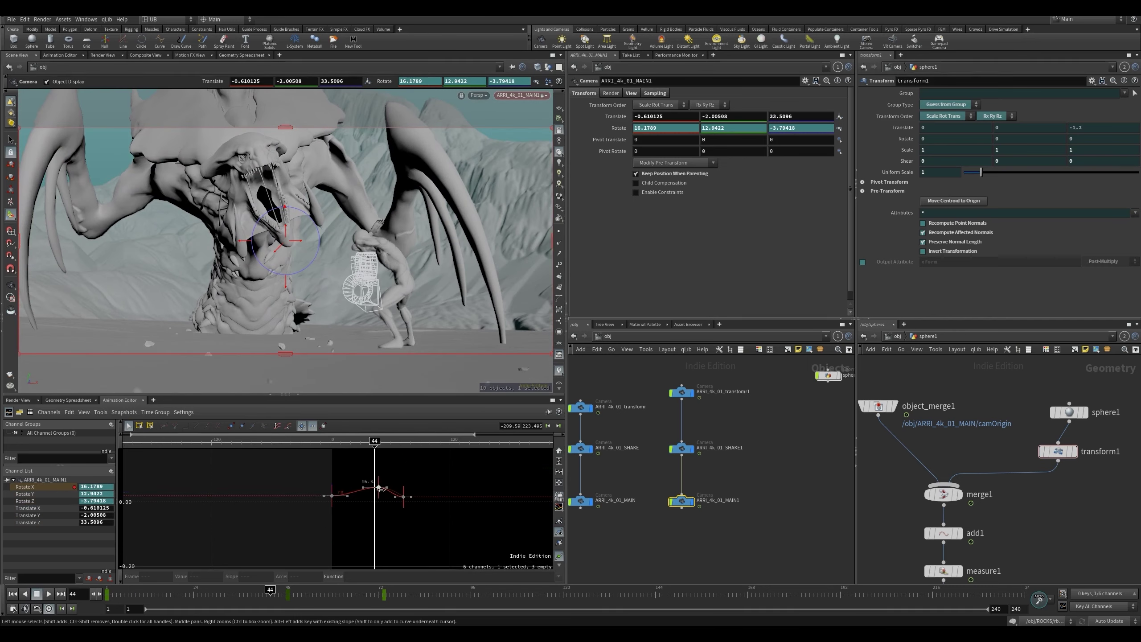
- Add a key to the Rotate X curve of ARRI_4k_01_MAIN1, lower it to 9.7186, and move it to frame 12
left_click_drag(375, 488, 357, 487)
right_click_drag(371, 485, 423, 463)
left_click(352, 494, "alt")
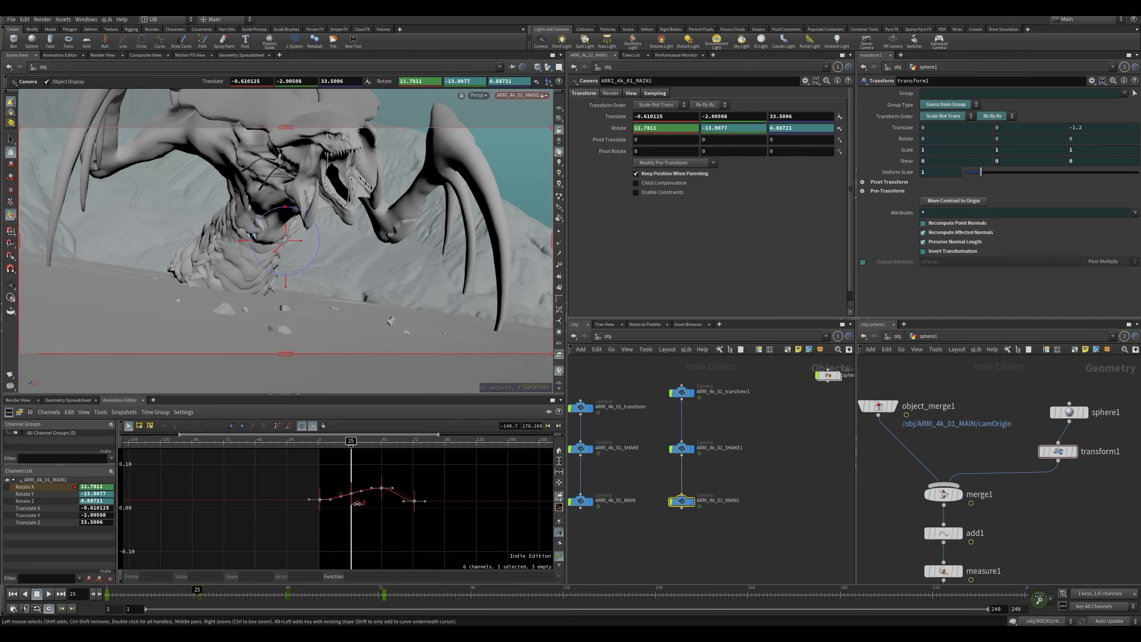
mouse_move(353, 494)
left_mouse_down()
mouse_move(363, 500)
mouse_move(332, 469)
mouse_move(361, 474)
mouse_move(362, 492)
left_mouse_up()
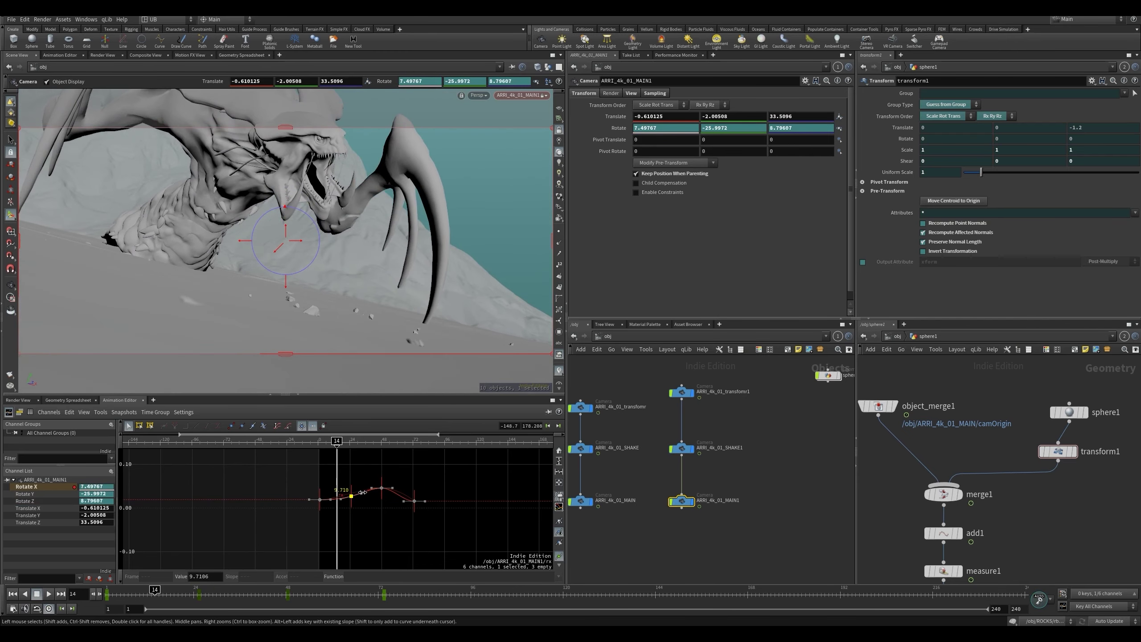
right_click_drag(380, 480, 421, 479)
left_click_drag(353, 499, 318, 504)
- Add two lowered Rotate X keys between frames 12 and 48, at about 10.01 and 11.3164, and play back the tilt
left_click_drag(344, 447, 355, 458)
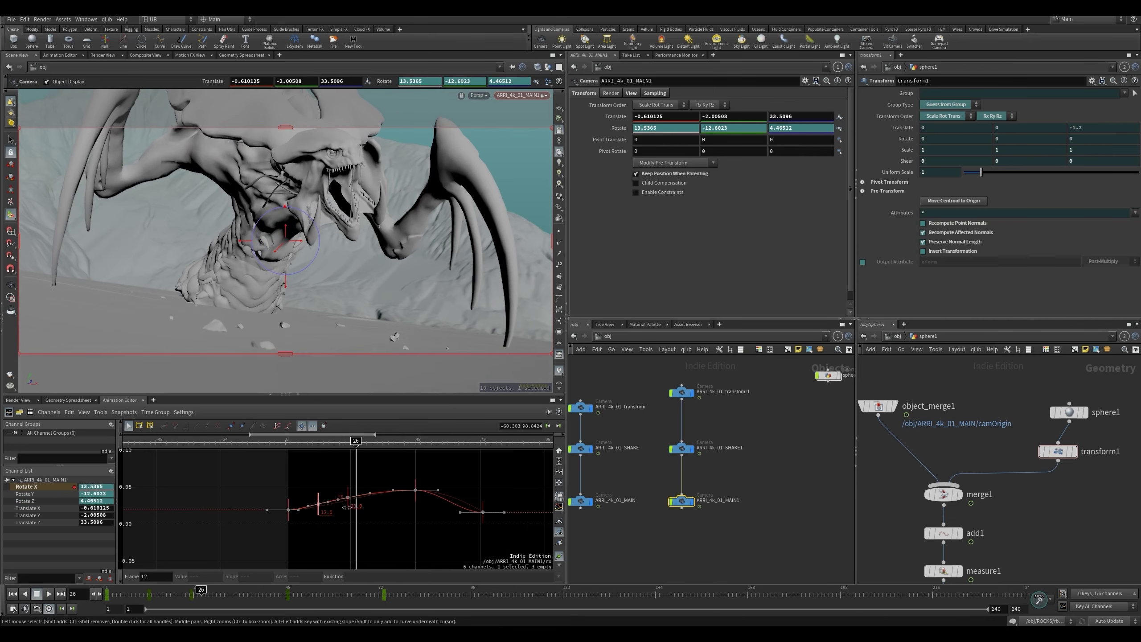
left_click_drag(348, 498, 349, 503)
left_click_drag(364, 449, 316, 472)
key("Up")
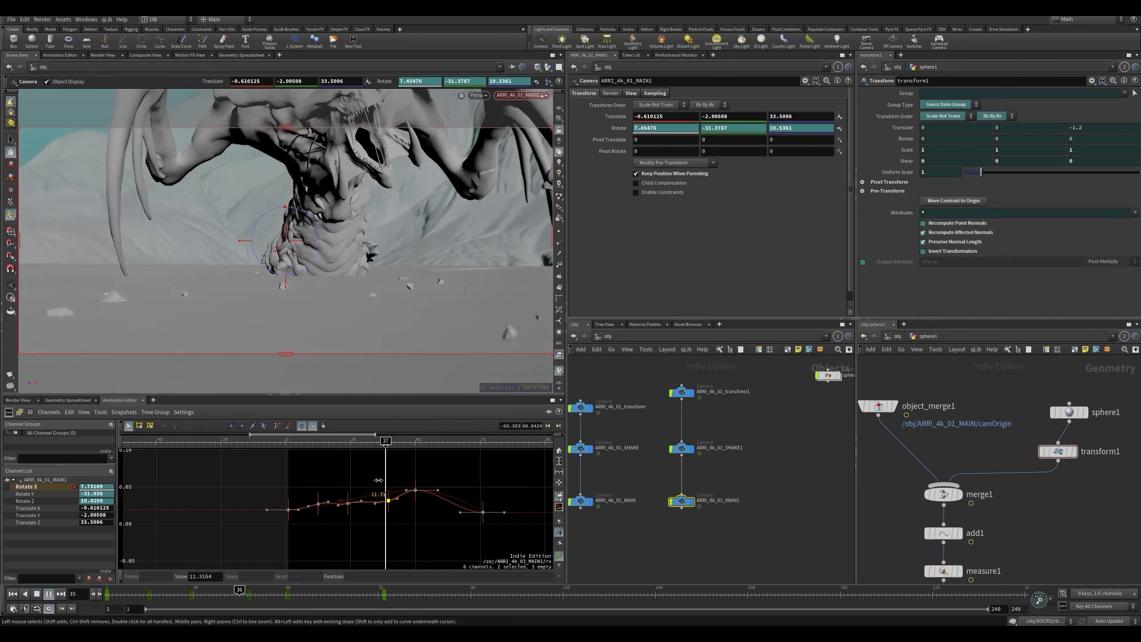
key("Up")
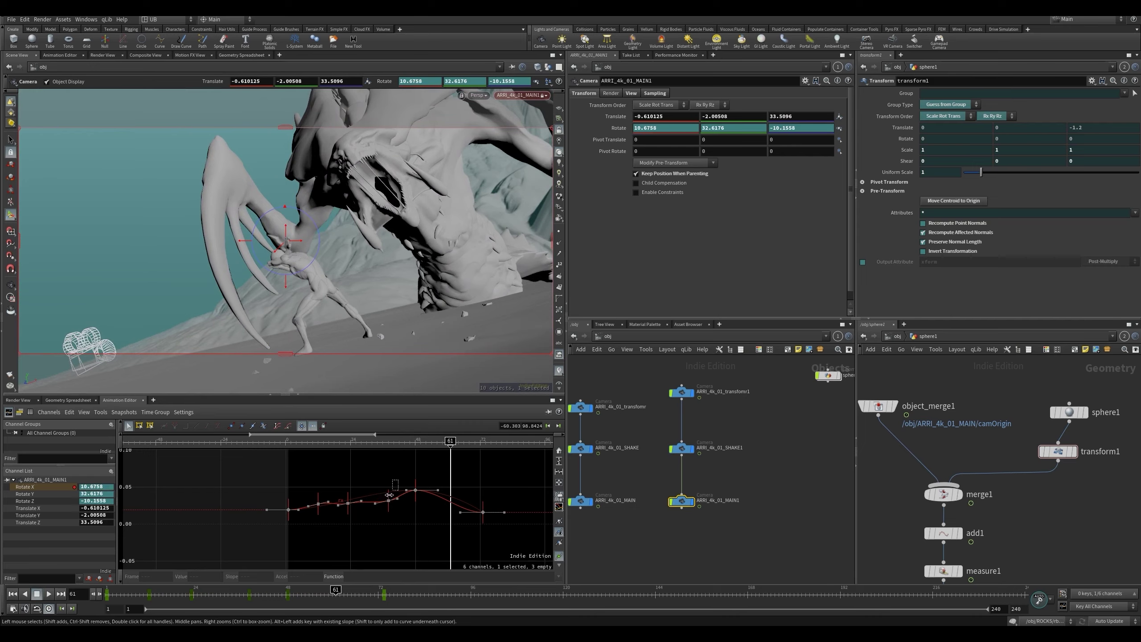
- Smooth all the keys on the Rotate X curve and replay the move from the first frame
left_click_drag(503, 462, 266, 547)
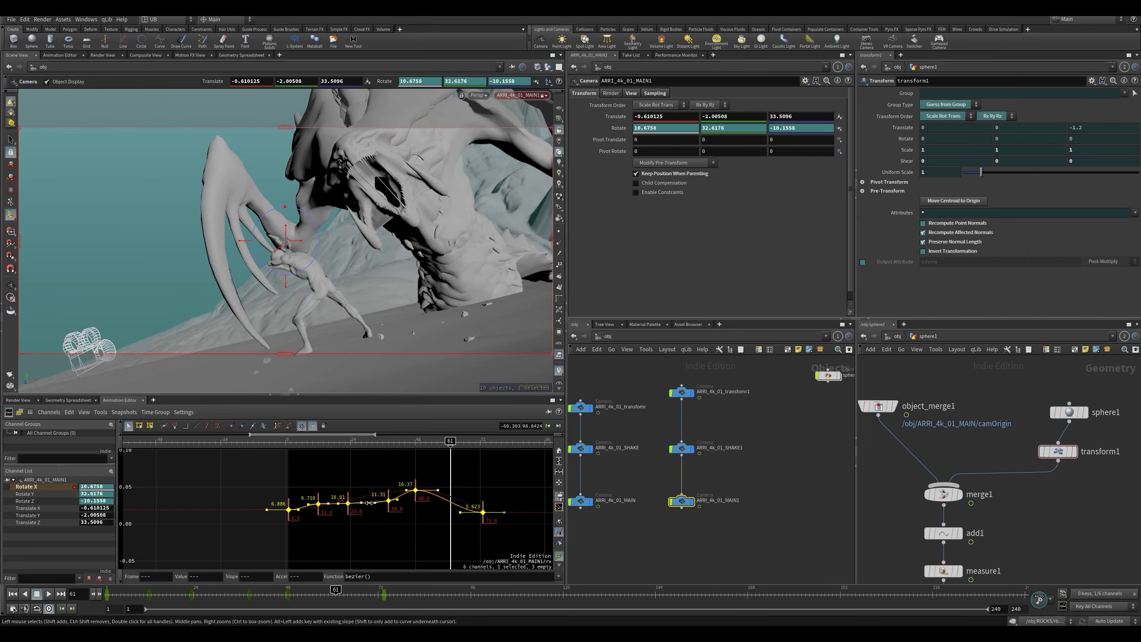
left_click(375, 481)
key("ctrl+Up")
key("Up")
key("Up")
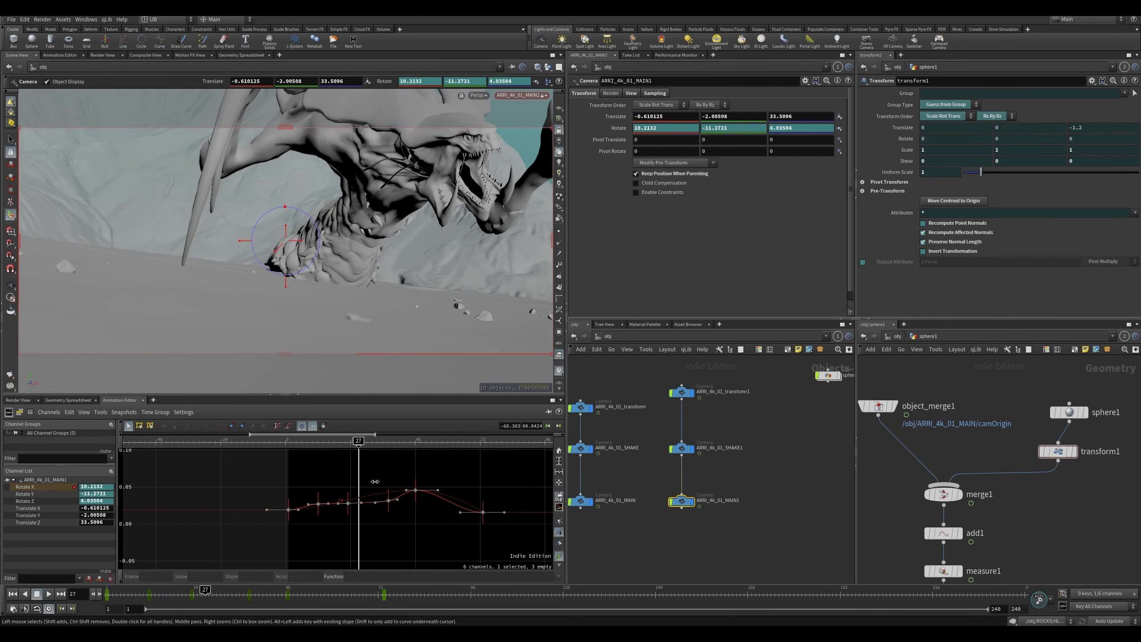
- Raise the Rotate X key at frame 24 to 16.7268 and play back the earlier upward tilt
left_click_drag(350, 503, 351, 489)
key("ctrl+Up")
key("Up")
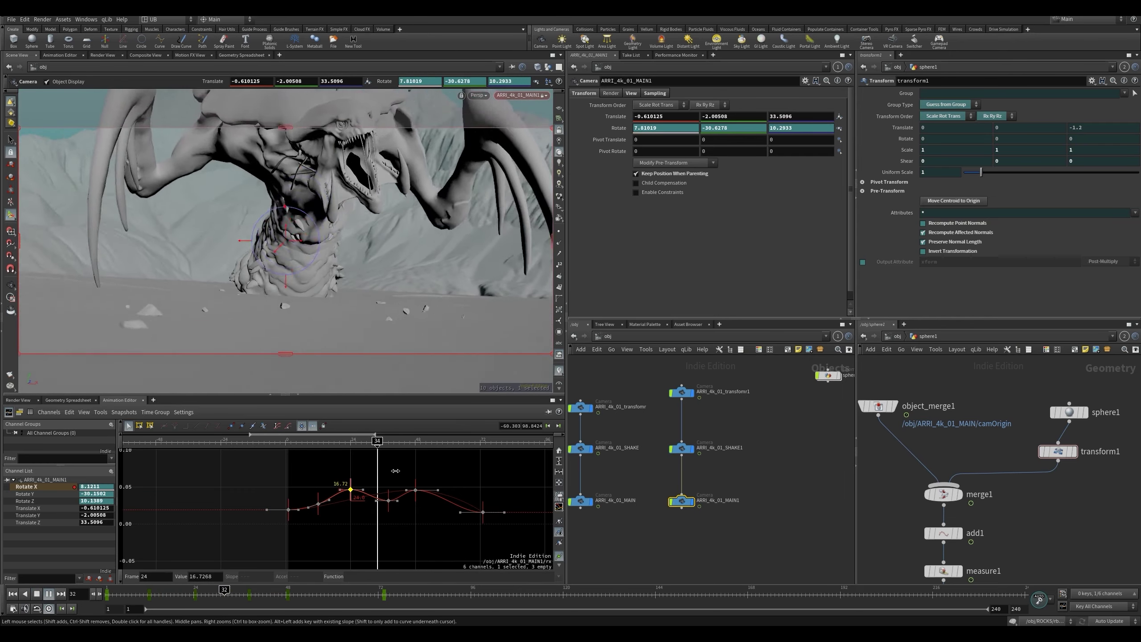
key("Up")
- Replace the Rotate X dip with a peak at about frame 31, lower the key at frame 48, and replay the move
left_click(430, 468)
left_click_drag(391, 500, 391, 490)
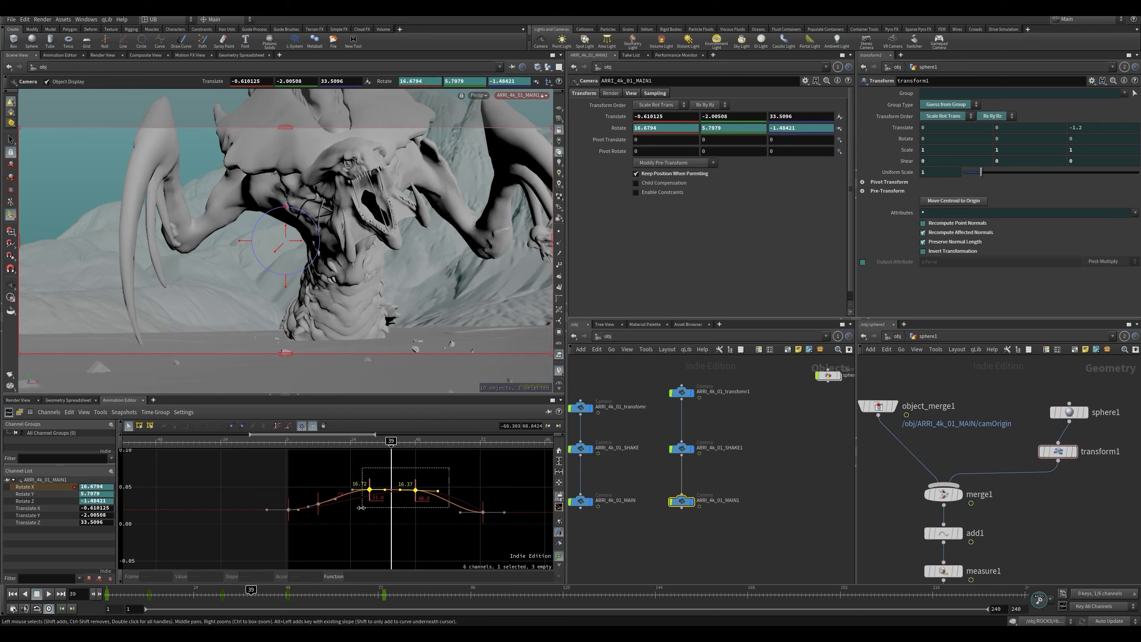
left_click_drag(416, 491, 415, 496)
left_click(395, 468)
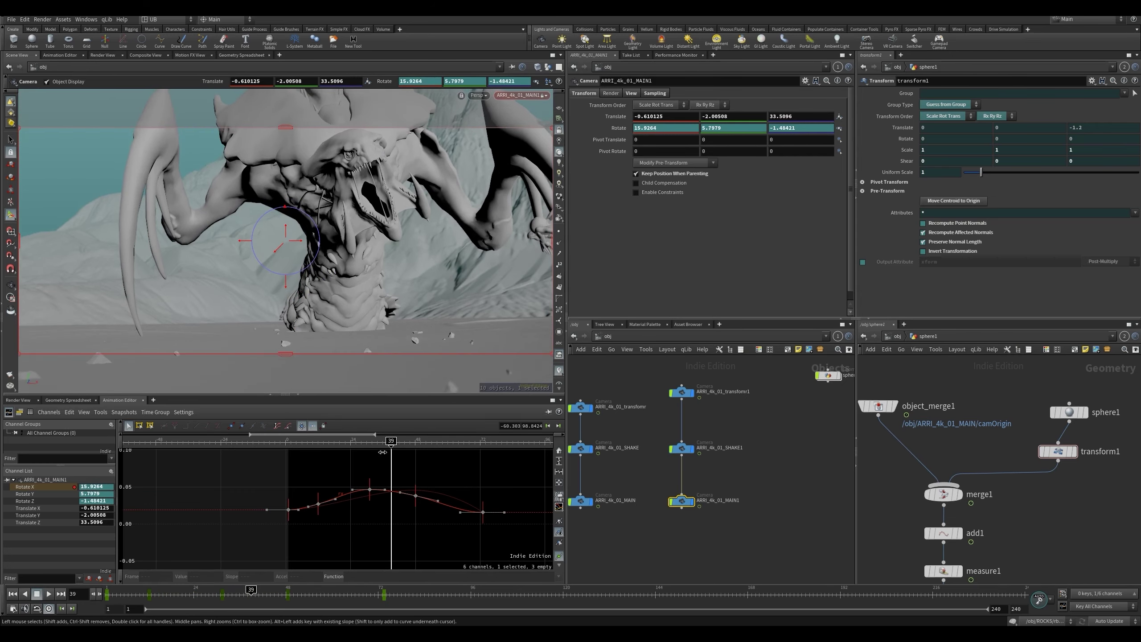
key("ctrl+Up")
key("Up")
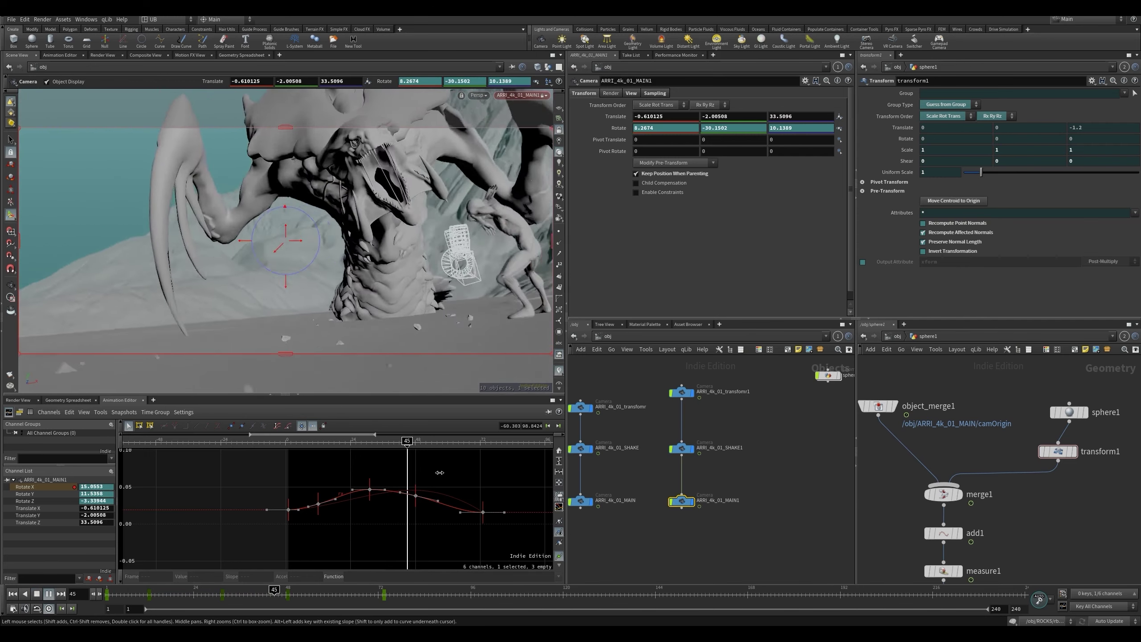
key("Up")
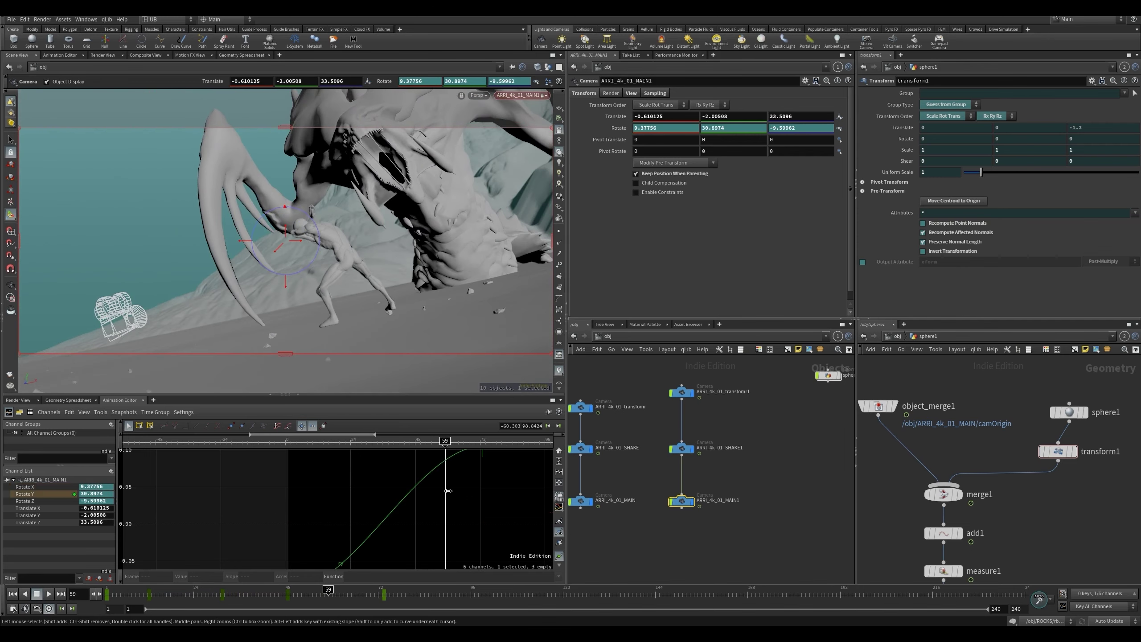
- Set the final Rotate Y key of ARRI_4k_01_MAIN1 to 23.5113 at frame 74 and review the resulting pan
right_click_drag(445, 515, 417, 561)
left_click_drag(479, 491, 481, 501)
left_click_drag(445, 456, 385, 454)
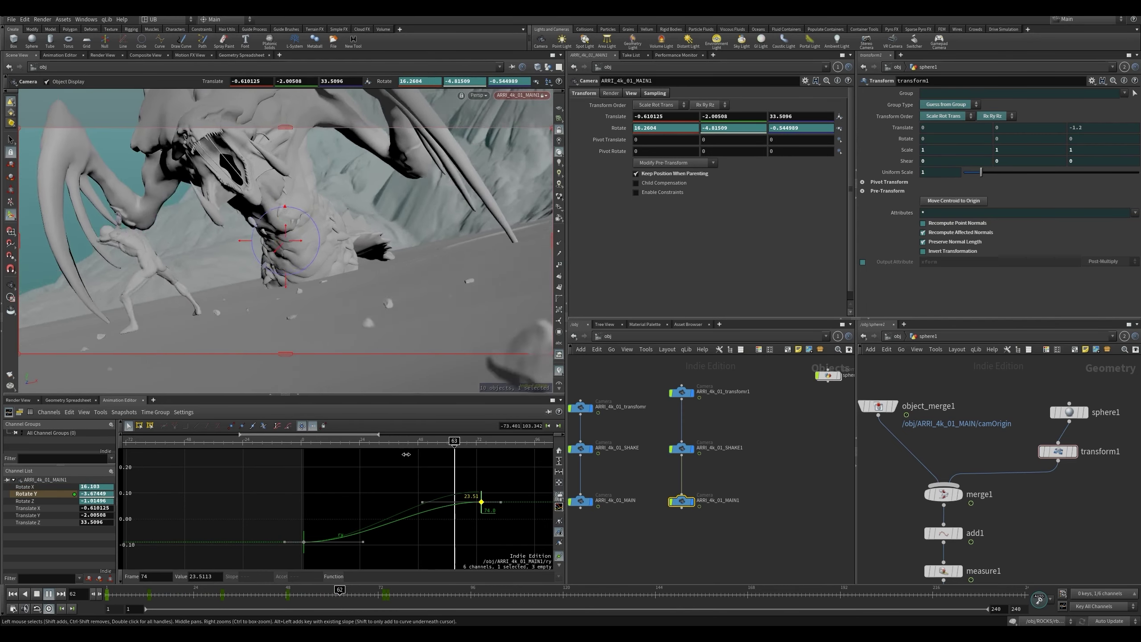
- Raise the final Rotate X key slightly, set the final Rotate Y key to 34.6317 at frame 74, and replay the move
key("Up")
left_click_drag(468, 459, 337, 476)
key("Up")
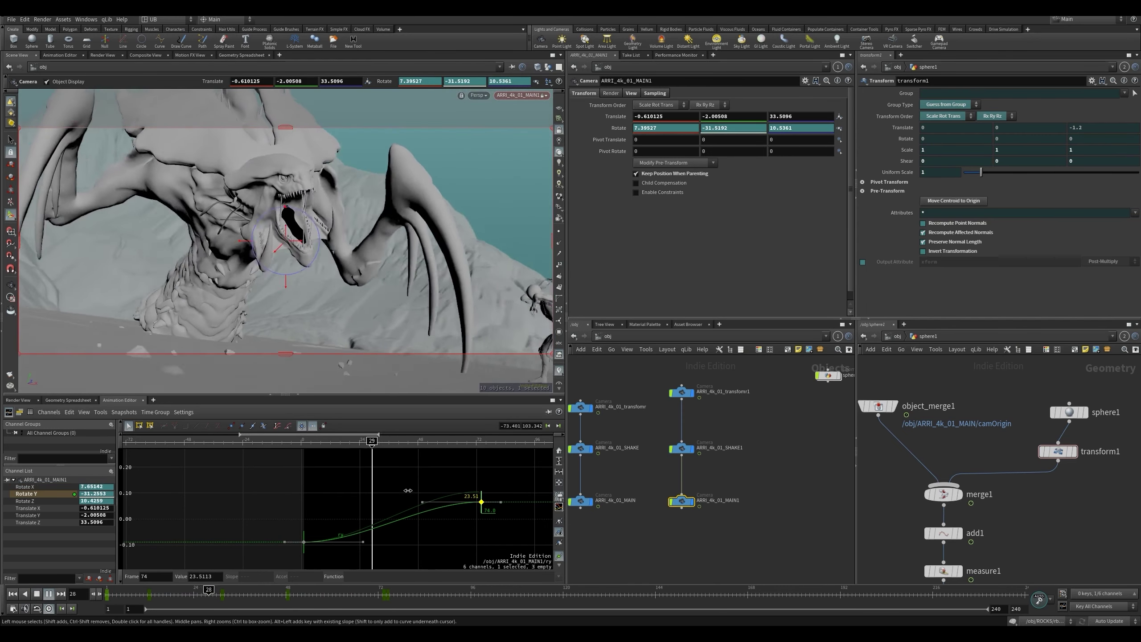
key("Up")
left_click(27, 487)
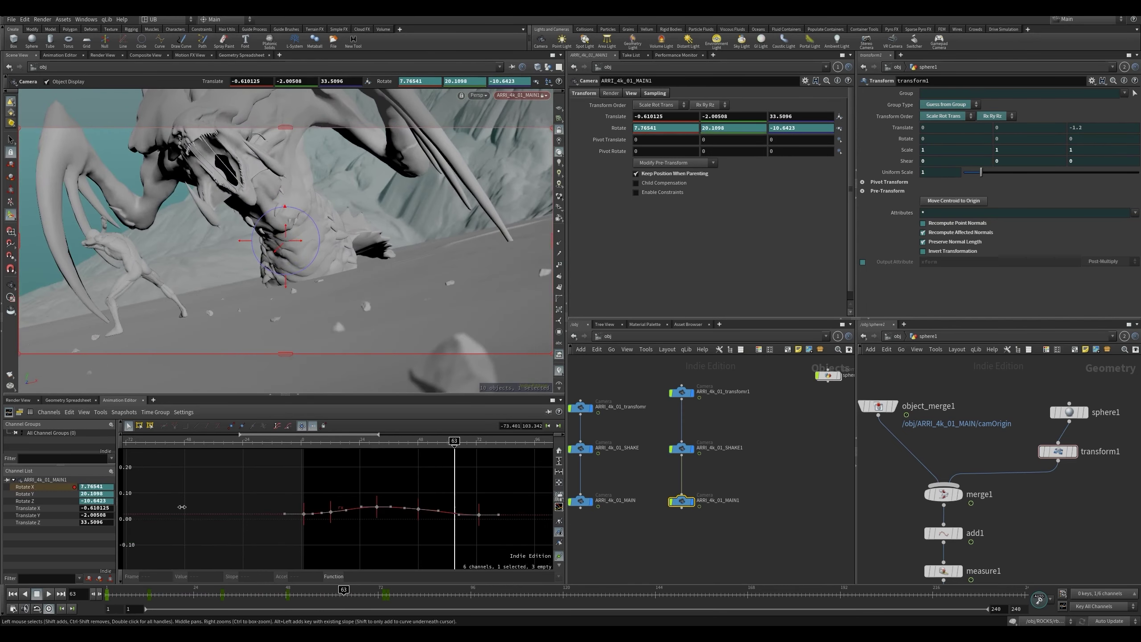
left_click_drag(481, 516, 481, 510)
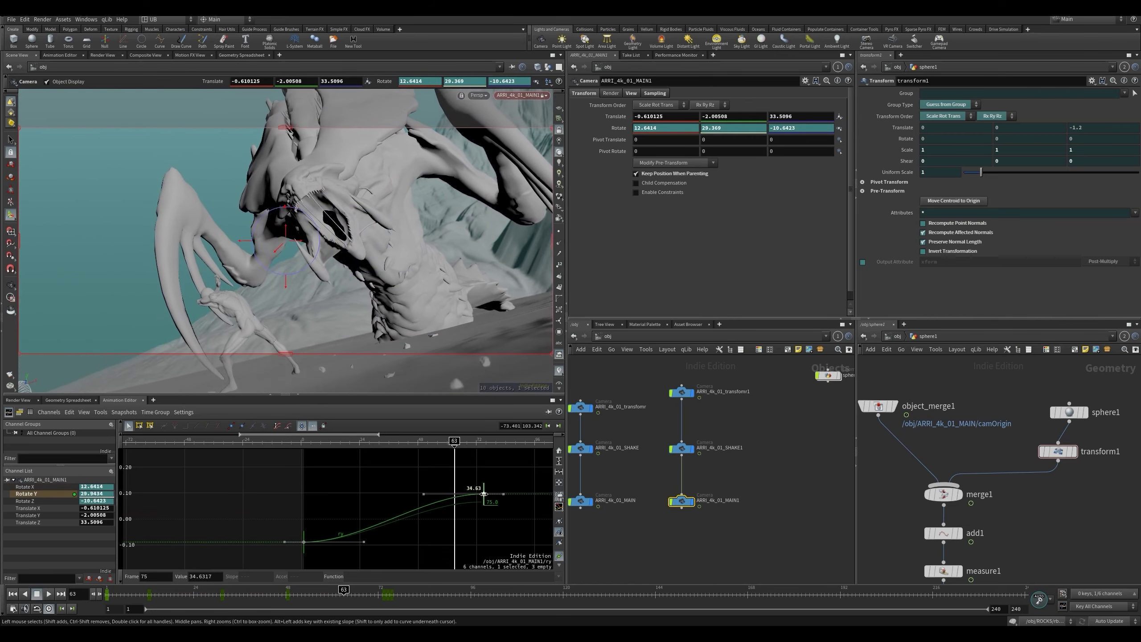
key("ctrl+Up")
key("Up")
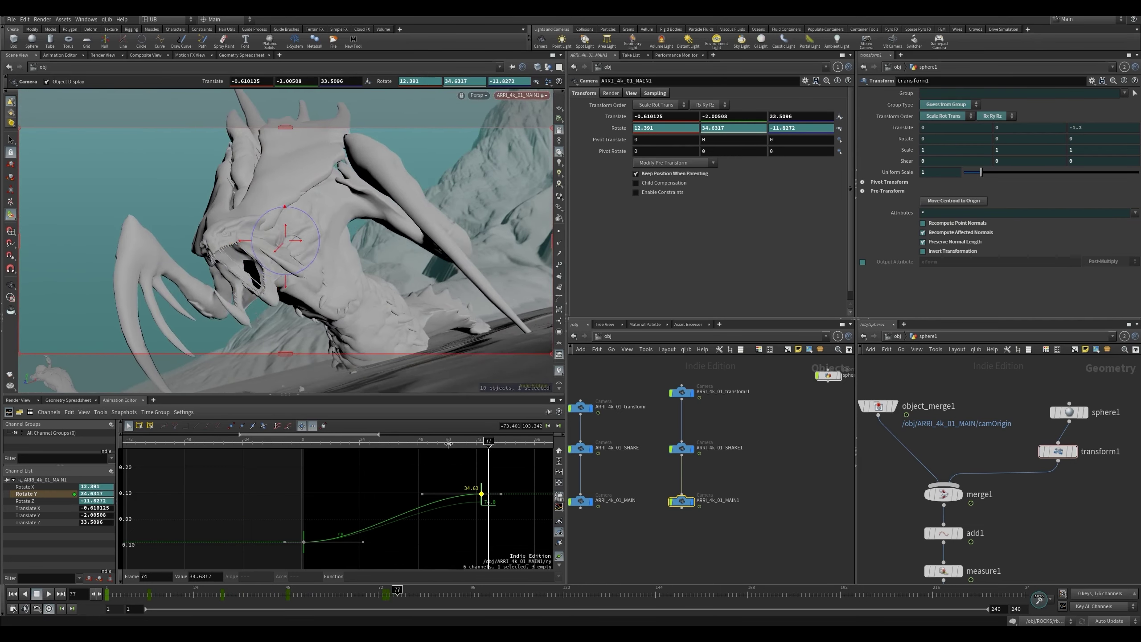
- Shorten and steepen the incoming tangent of the final Rotate Y key so the pan ends more abruptly, and replay it
left_click_drag(449, 444, 474, 494)
left_click_drag(362, 443, 384, 465)
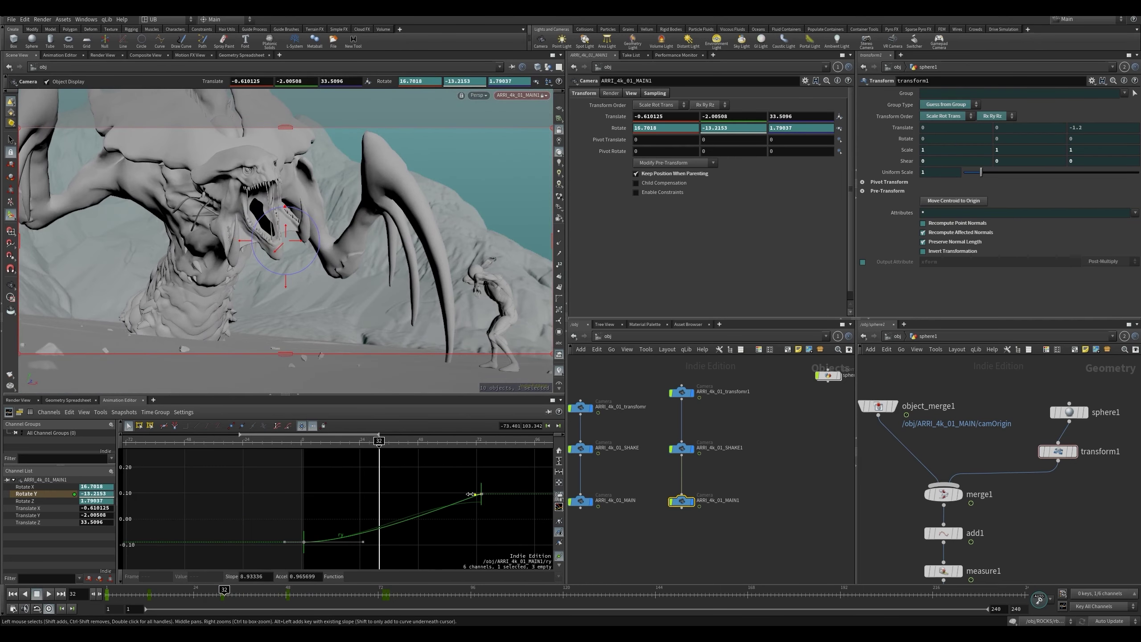
left_click_drag(456, 495, 369, 498)
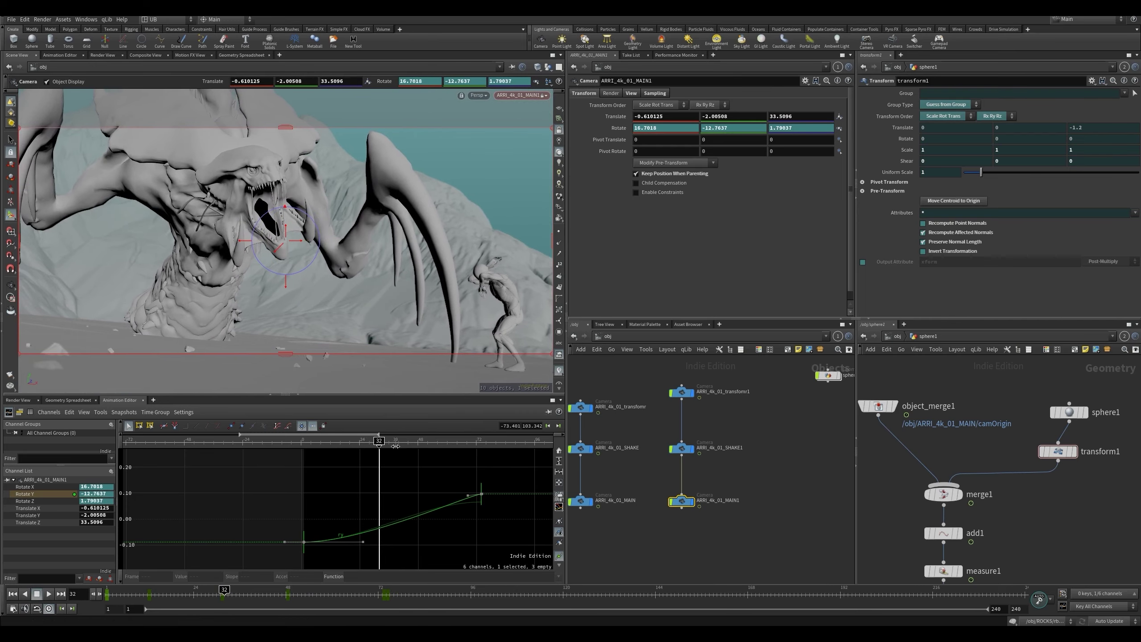
left_click_drag(395, 446, 365, 467)
key("Up")
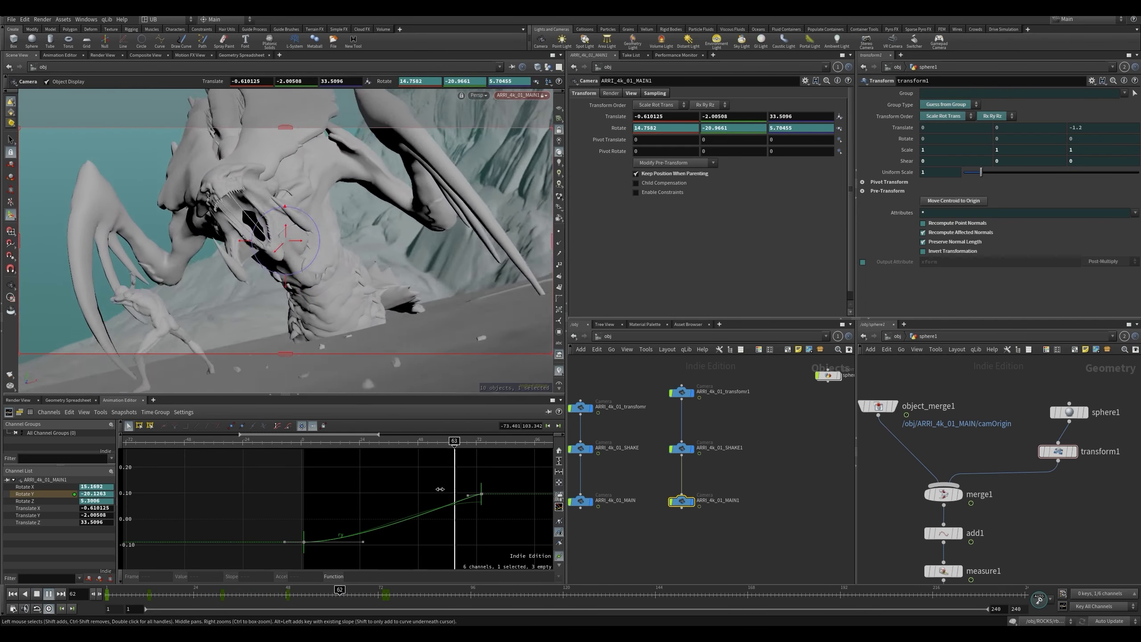
key("Up")
- Raise the final Rotate Y key to 38.9563 at frame 75 and replay the whole camera move from the start
left_click_drag(481, 494, 484, 490)
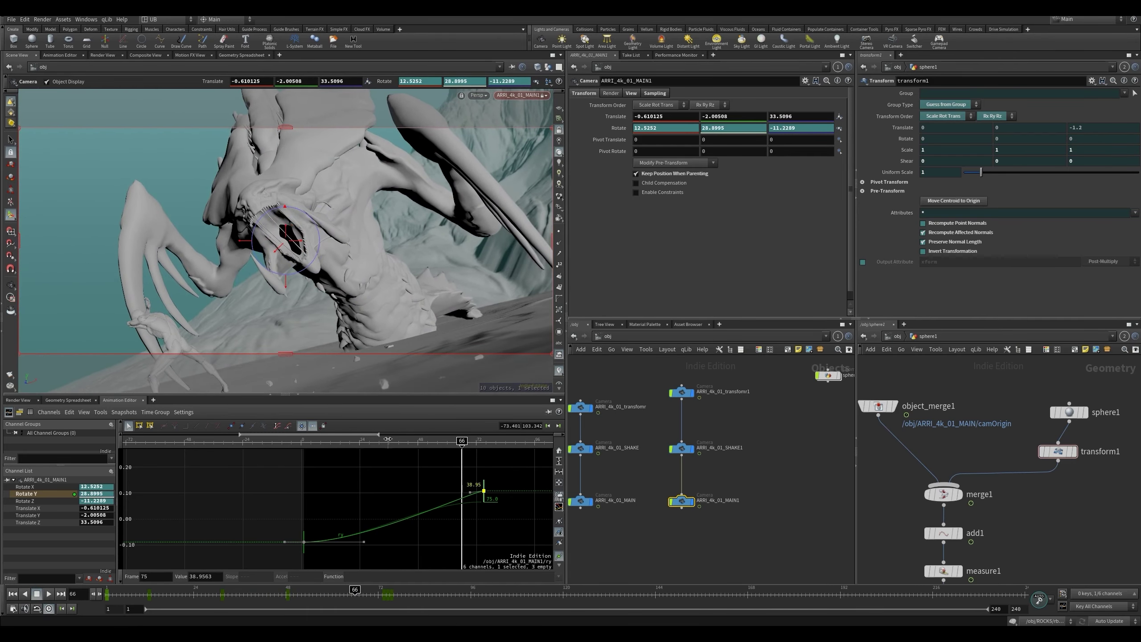
key("ctrl+Up")
key("Up")
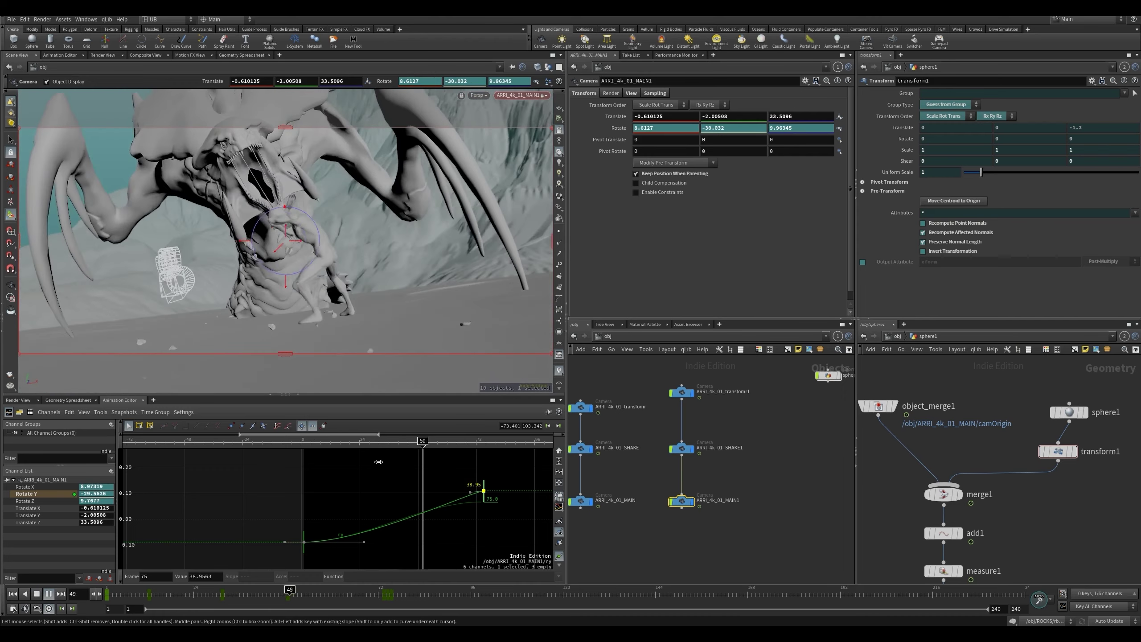
key("ctrl+Up")
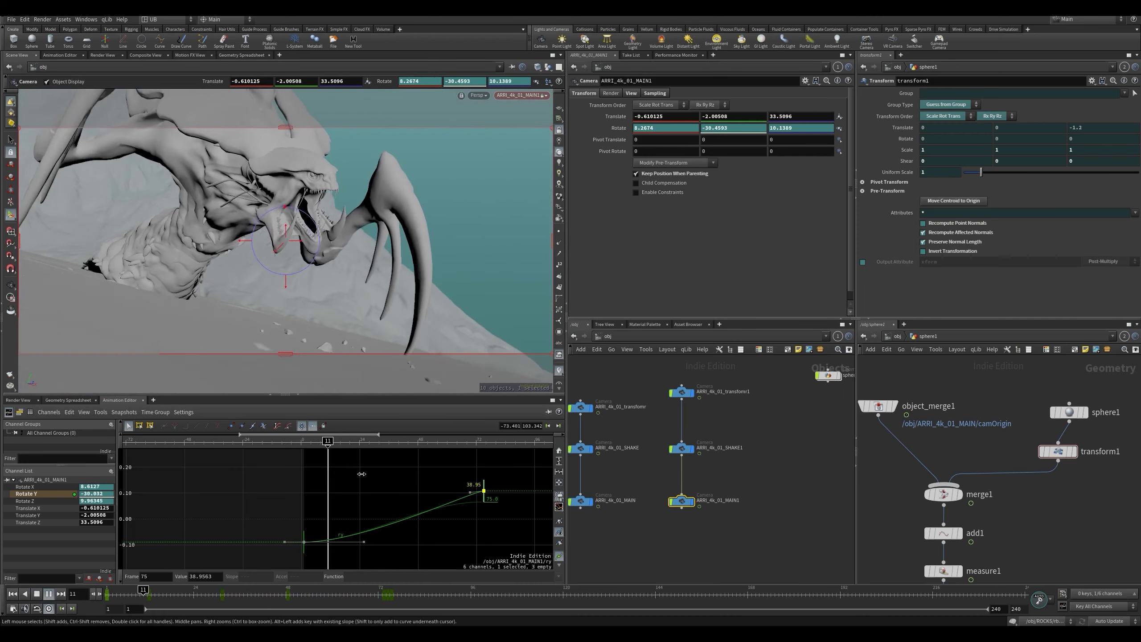
key("Up")
- Clear the node selection in the object network and save the cinematography_camera_movements_01 scene
left_click(802, 450)
middle_click_drag(803, 449, 836, 460)
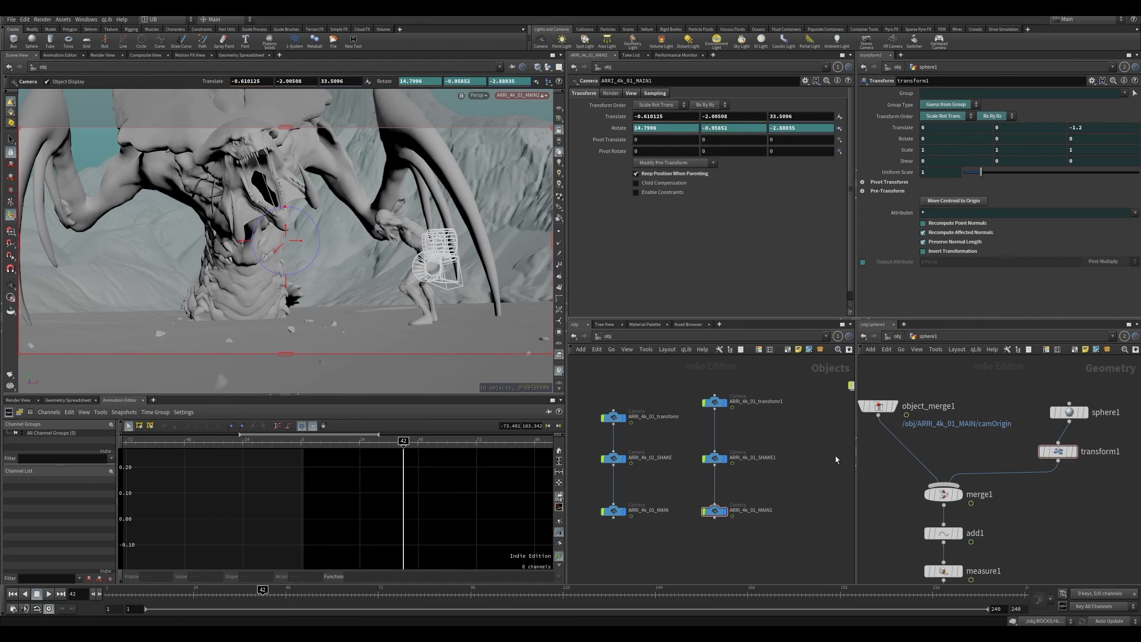
scroll(836, 459, "down", 5)
scroll(686, 412, "up", 4)
middle_click_drag(696, 412, 696, 405)
key("ctrl+s")
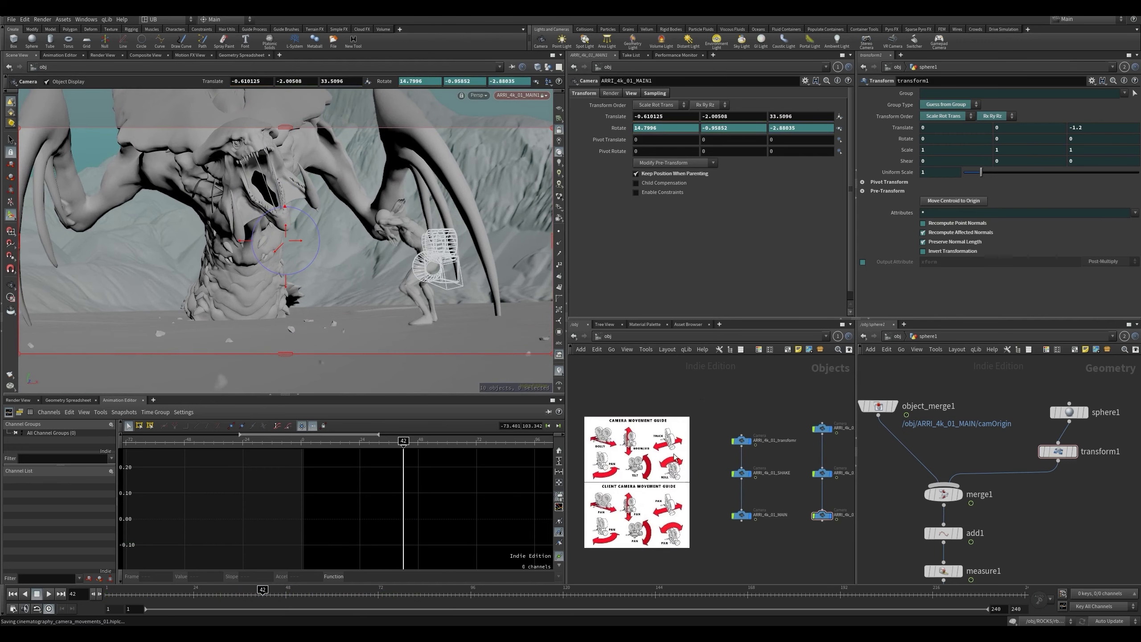
middle_click_drag(654, 480, 690, 456)
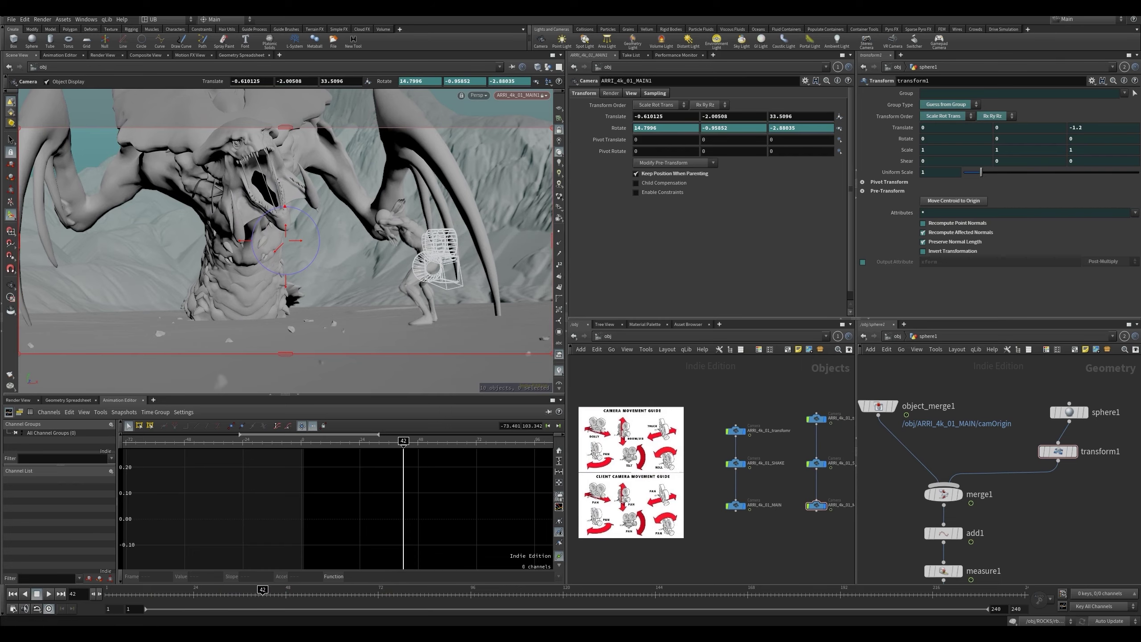